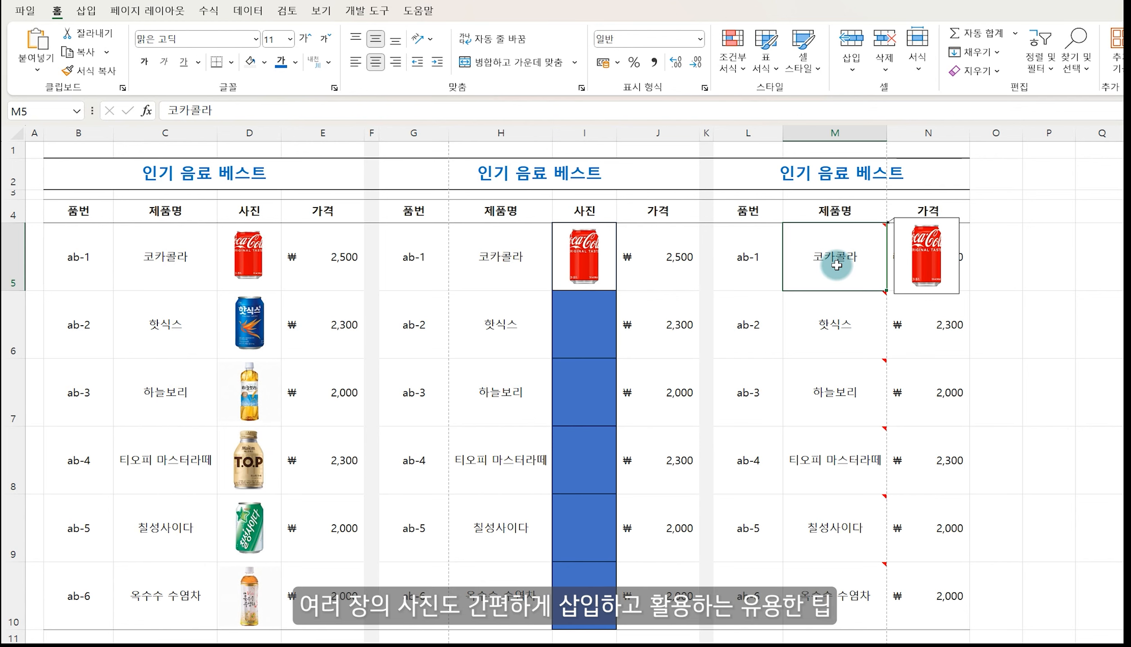
pyautogui.moveTo(836, 265)
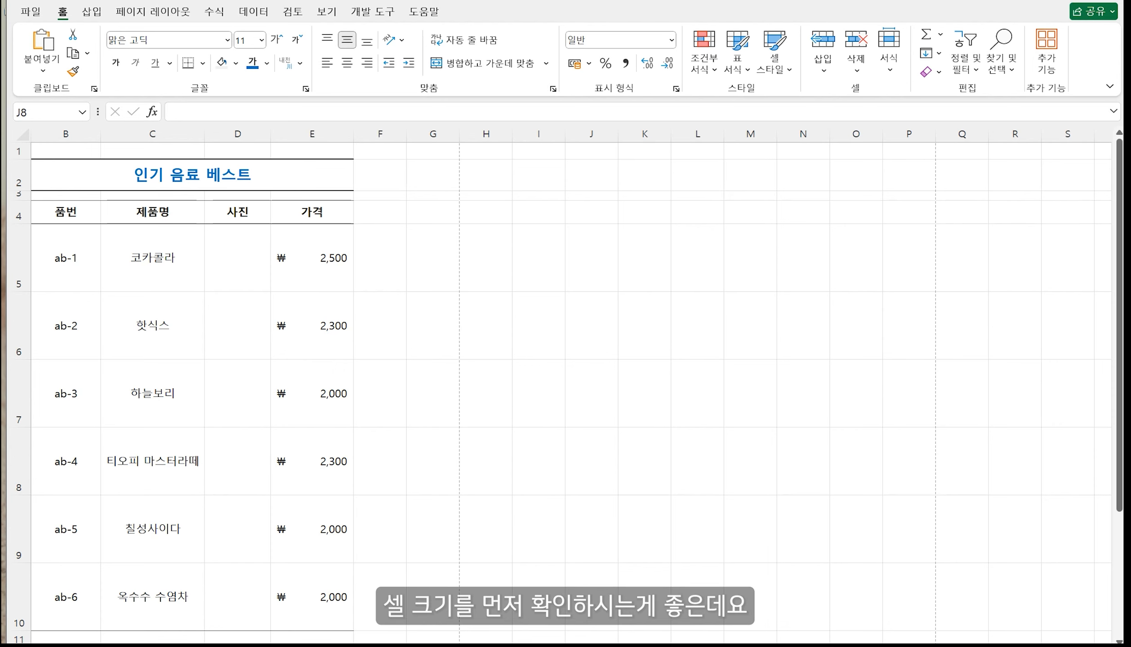
# Check the height of row 5 in its row height setting and close it without changing it.
pyautogui.click(21, 260)
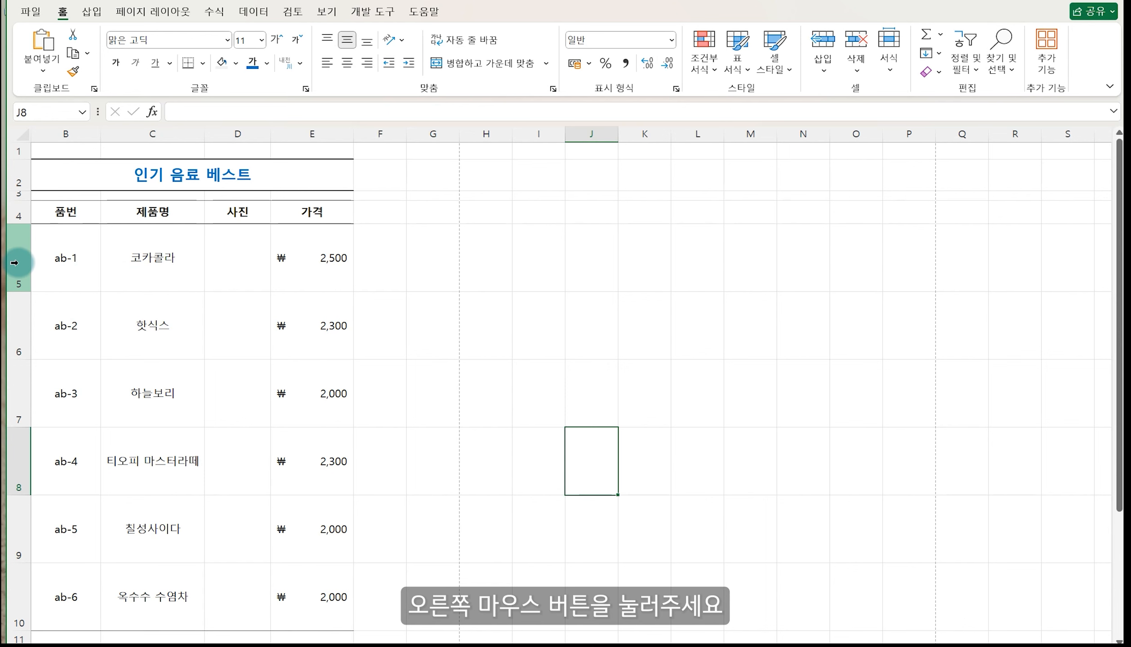
pyautogui.rightClick(14, 263)
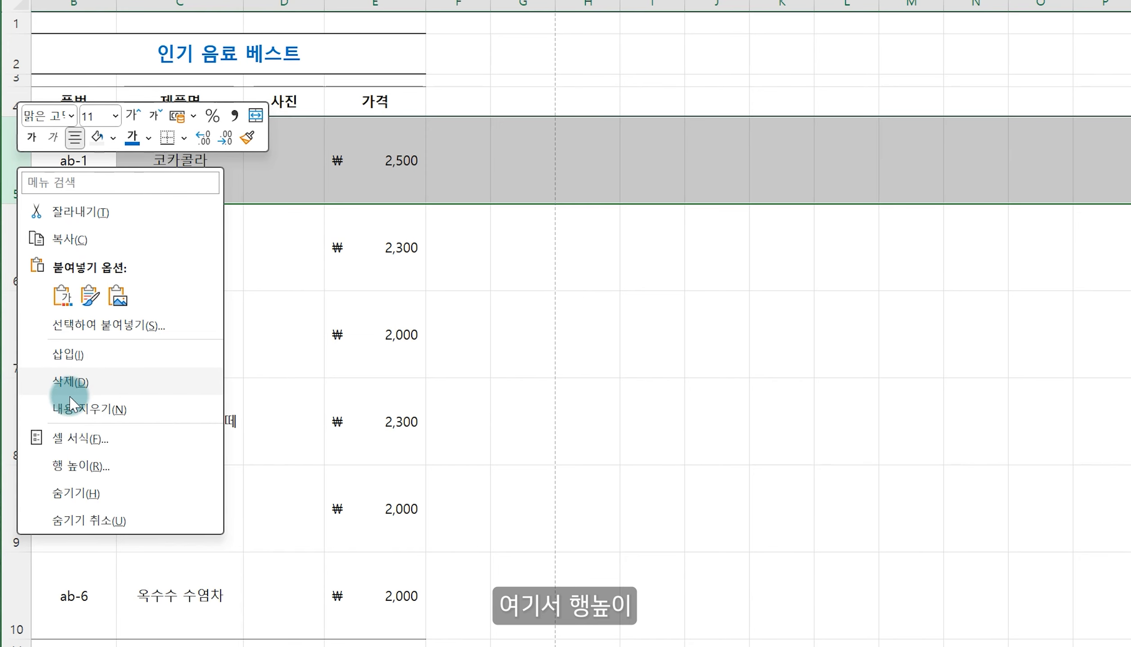
pyautogui.click(66, 467)
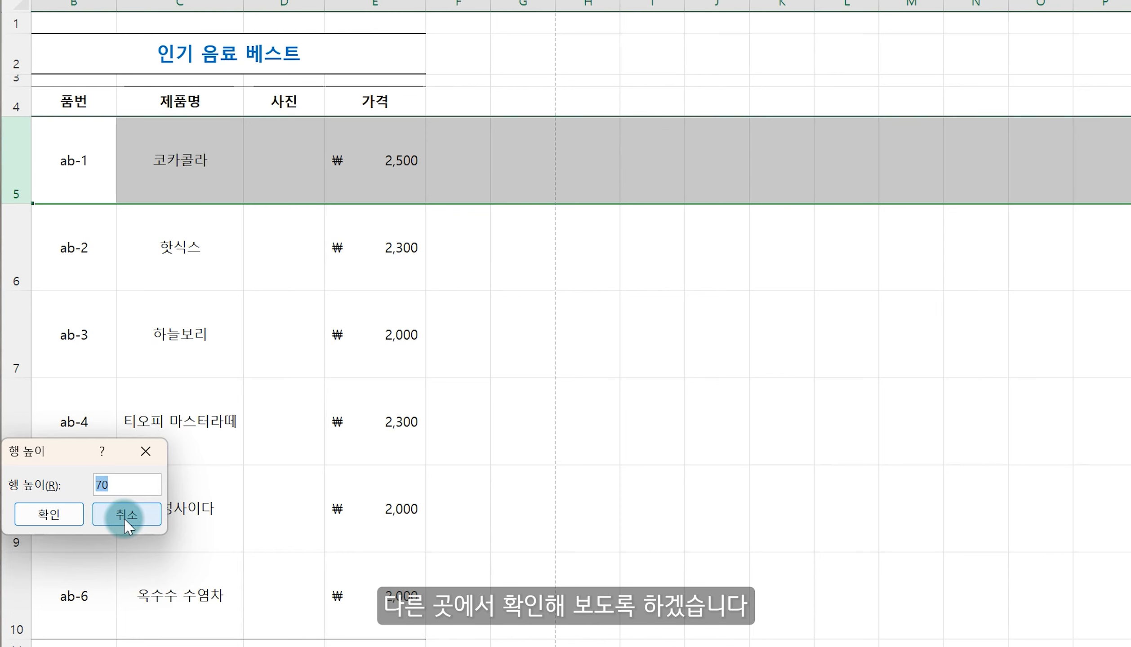
pyautogui.click(127, 517)
# Switch the sheet to Page Layout view and check the height of row 5 in centimetres.
pyautogui.click(394, 18)
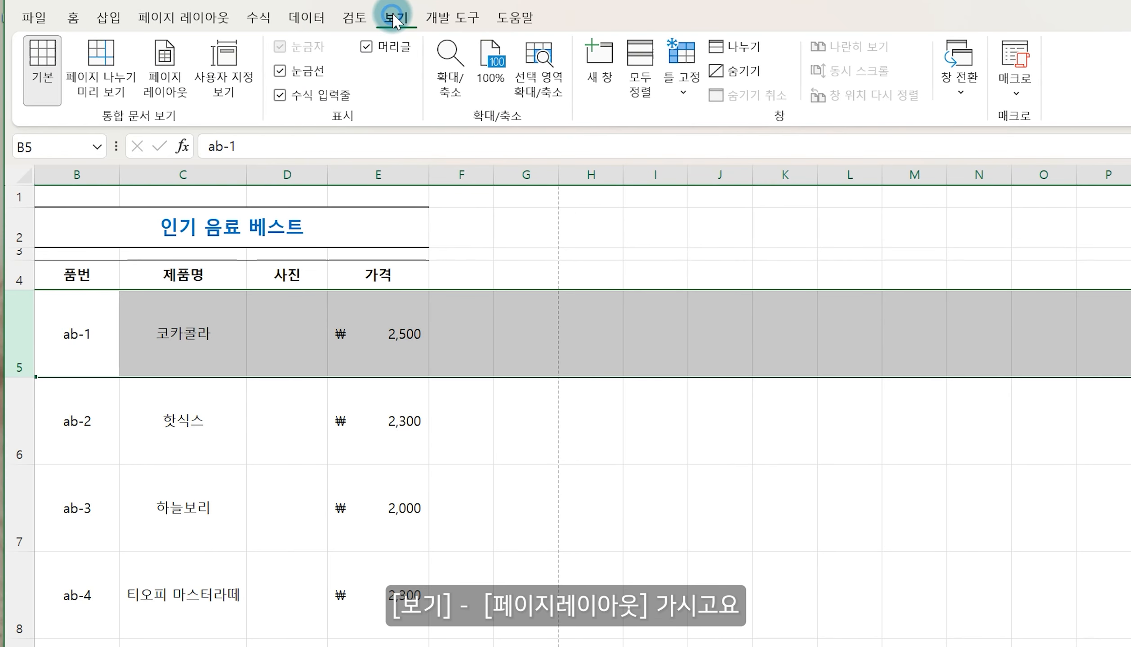
pyautogui.click(178, 92)
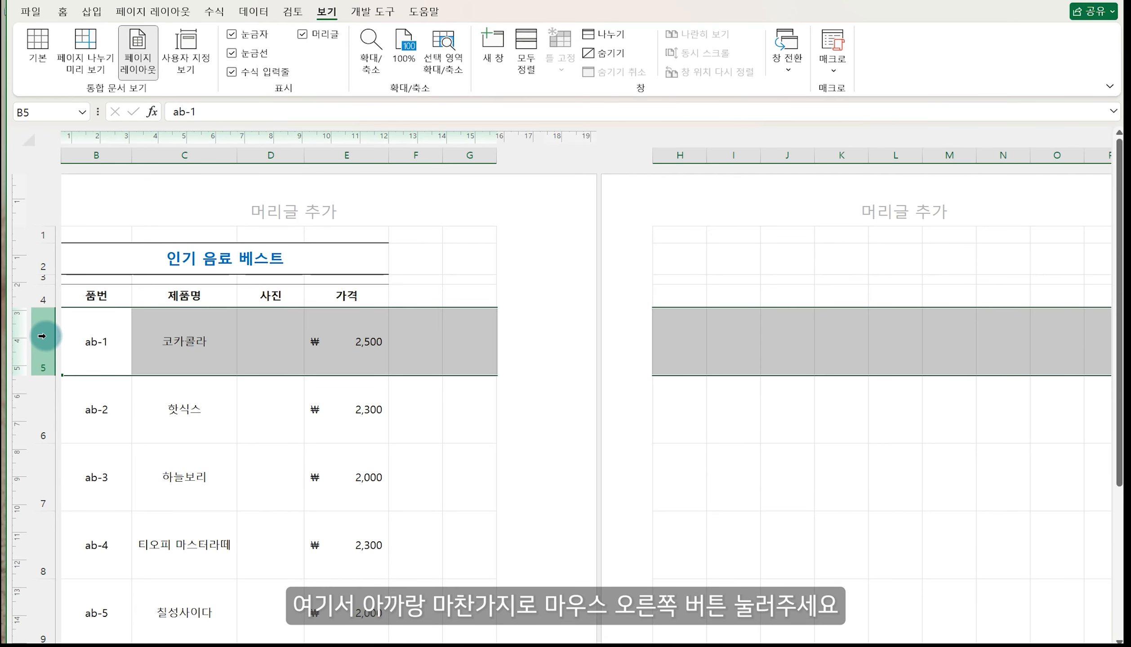
pyautogui.rightClick(43, 336)
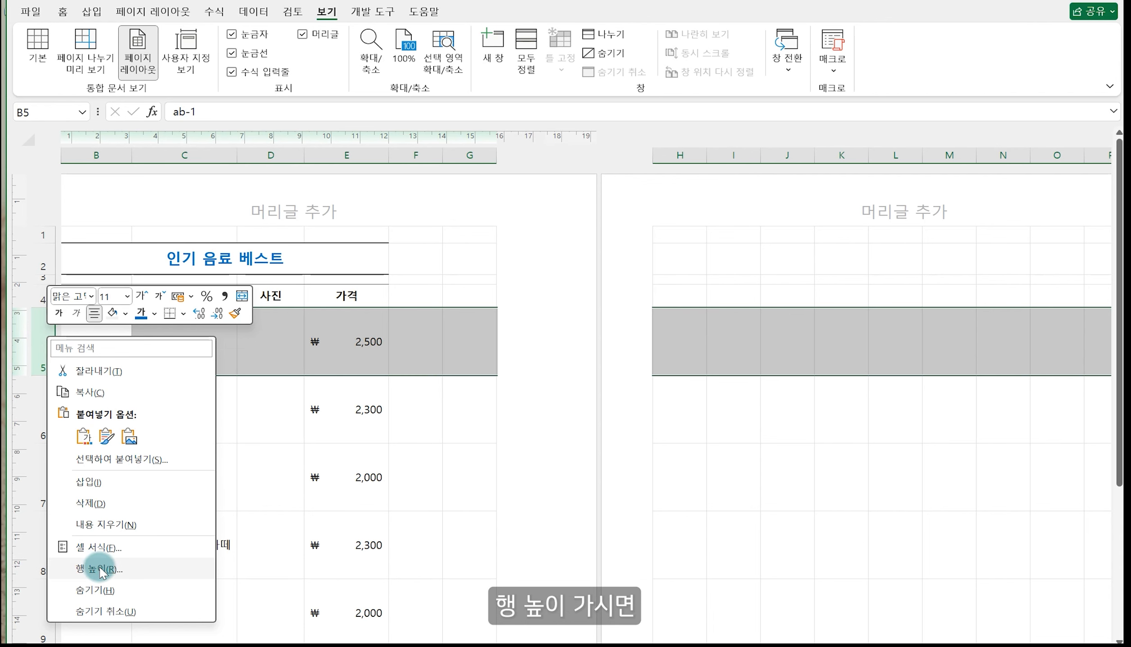
pyautogui.click(140, 561)
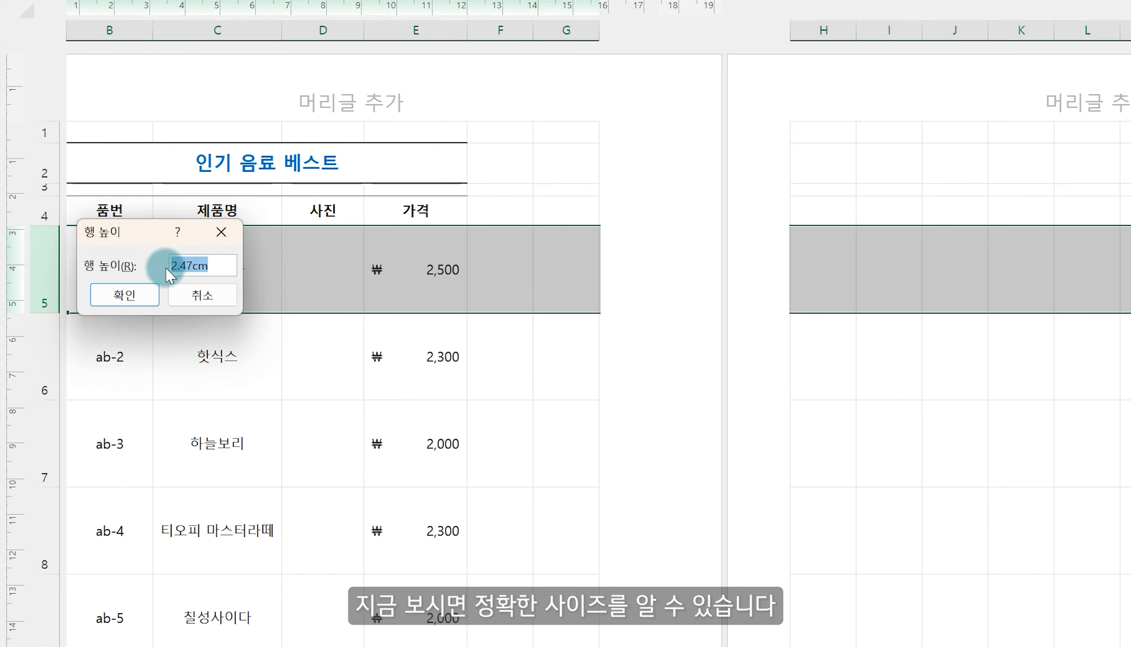
pyautogui.click(222, 300)
# Check the width of column D in centimetres and return the sheet to Normal view.
pyautogui.rightClick(272, 160)
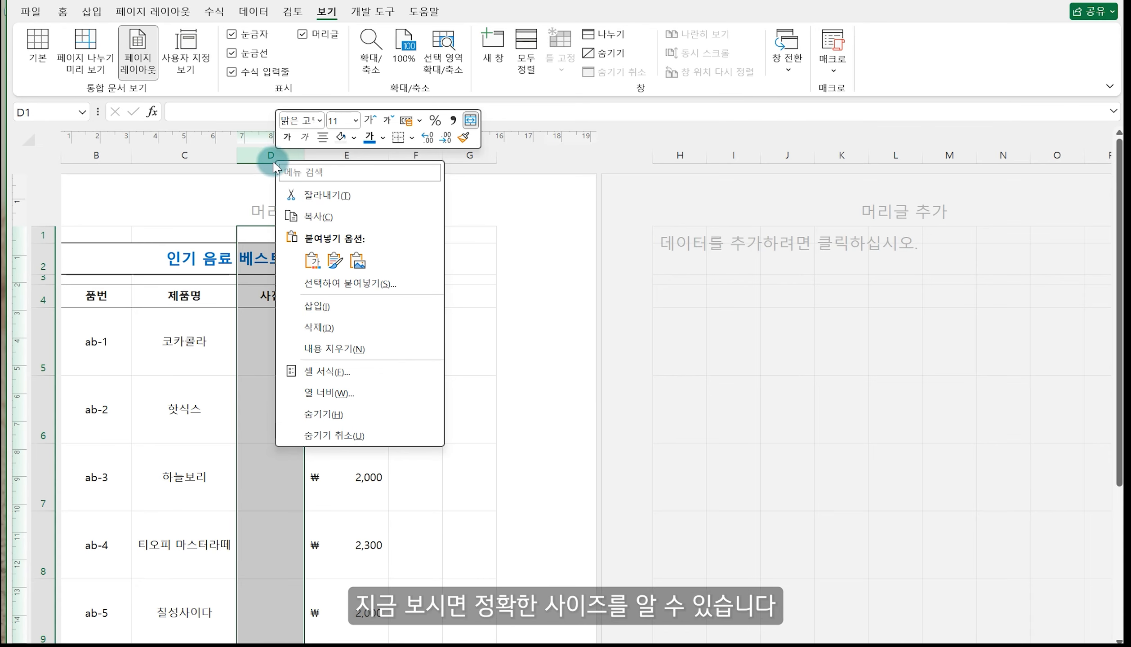
pyautogui.click(329, 393)
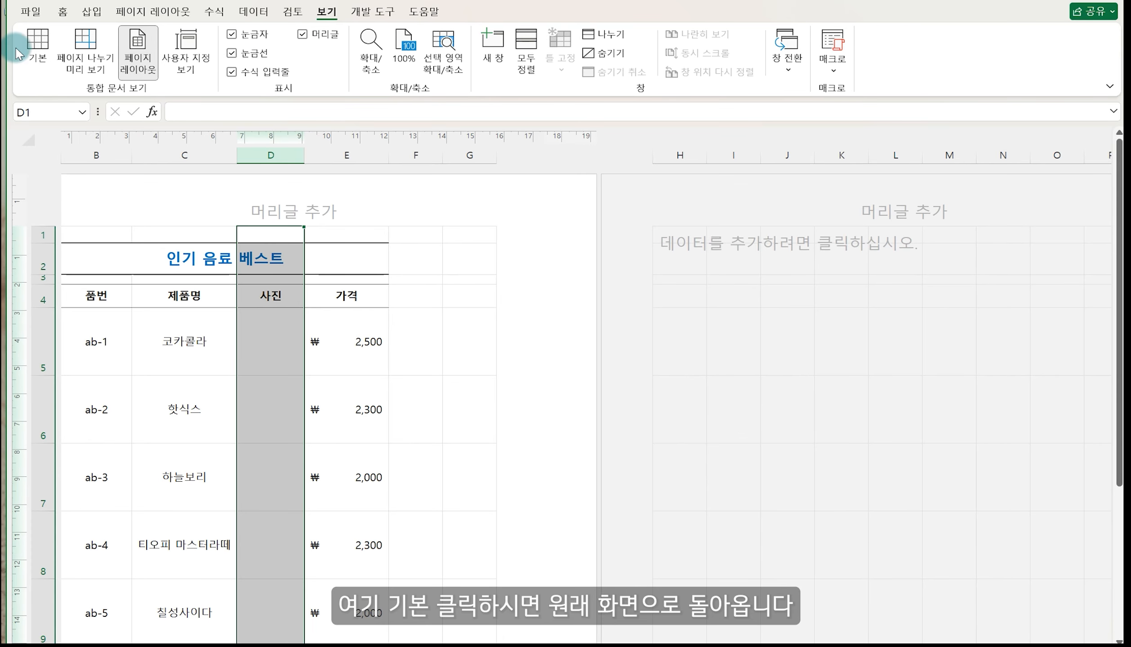
pyautogui.click(37, 45)
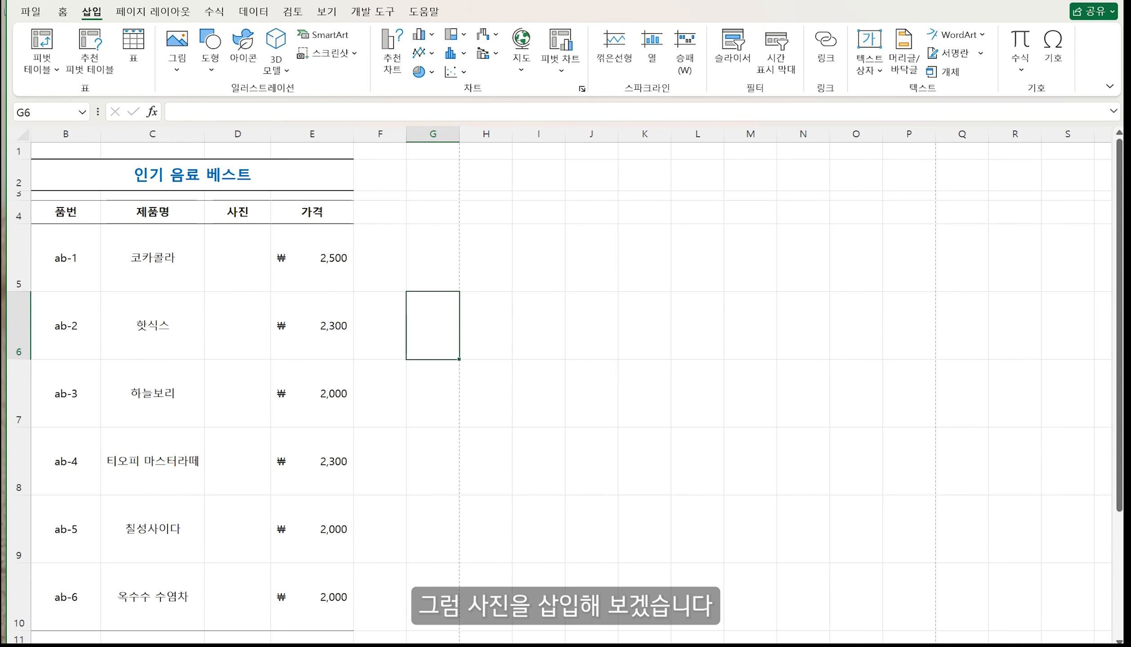
# Start inserting pictures from this device and check how the files in the 참고사진 folder are sorted.
pyautogui.click(92, 12)
pyautogui.click(175, 49)
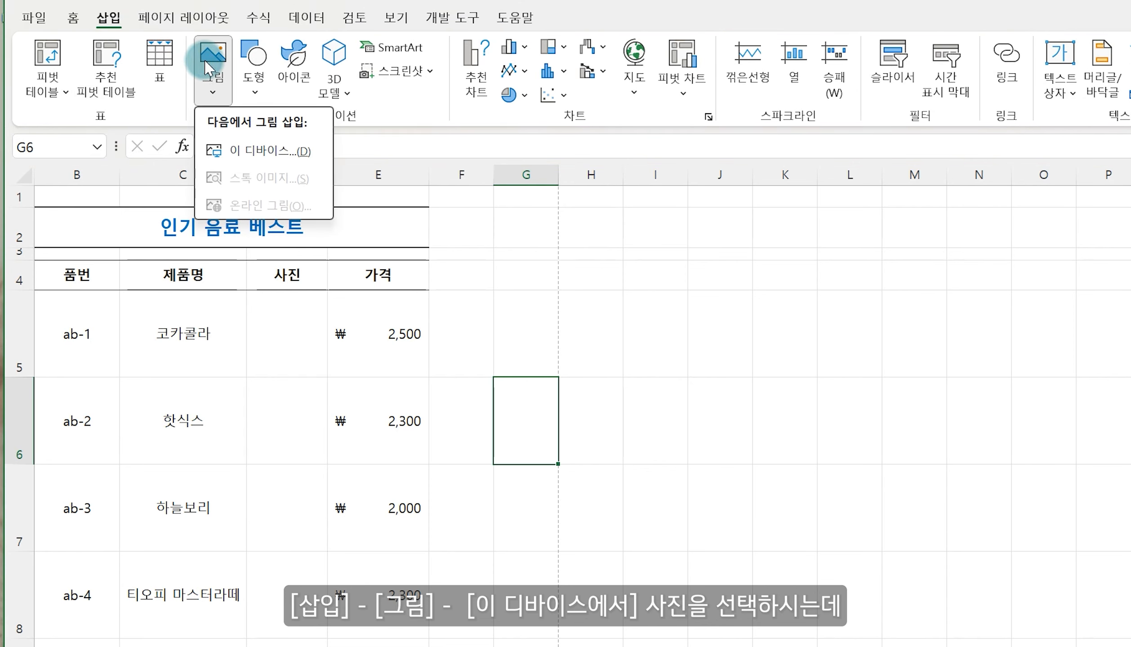
pyautogui.click(251, 150)
pyautogui.click(252, 162)
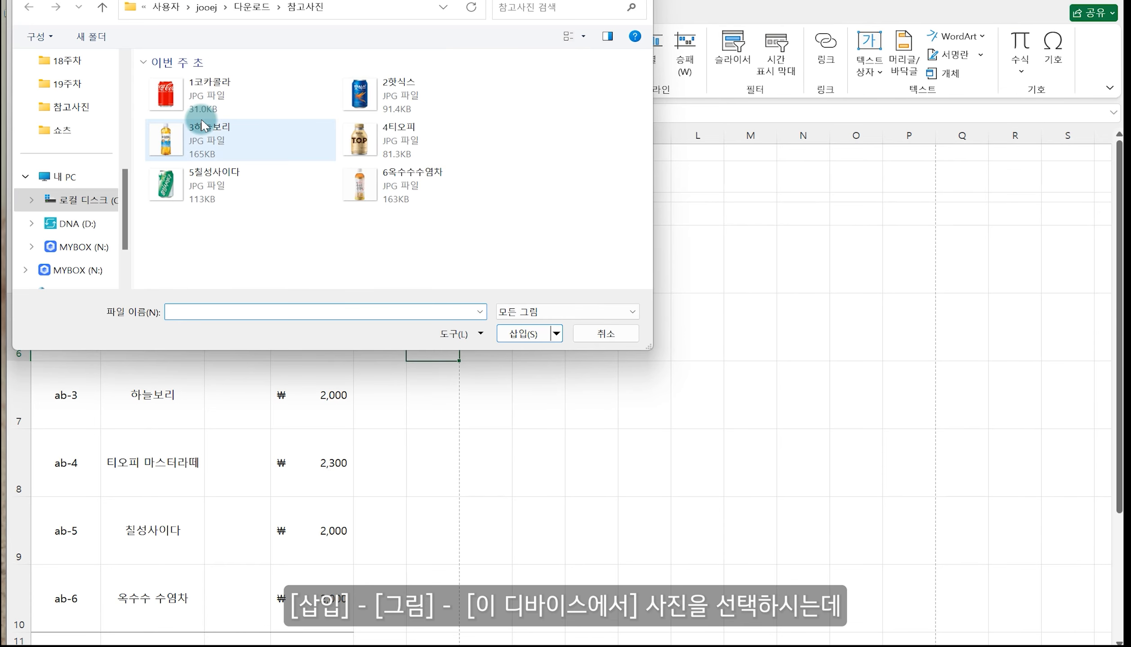
pyautogui.click(271, 211)
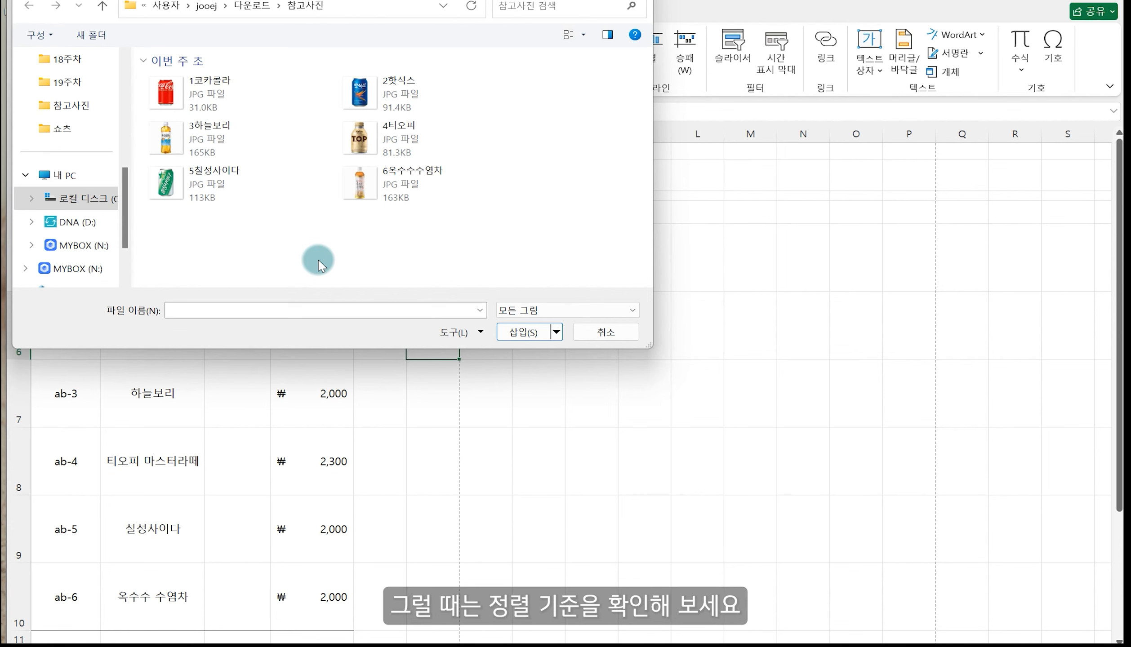
pyautogui.rightClick(450, 230)
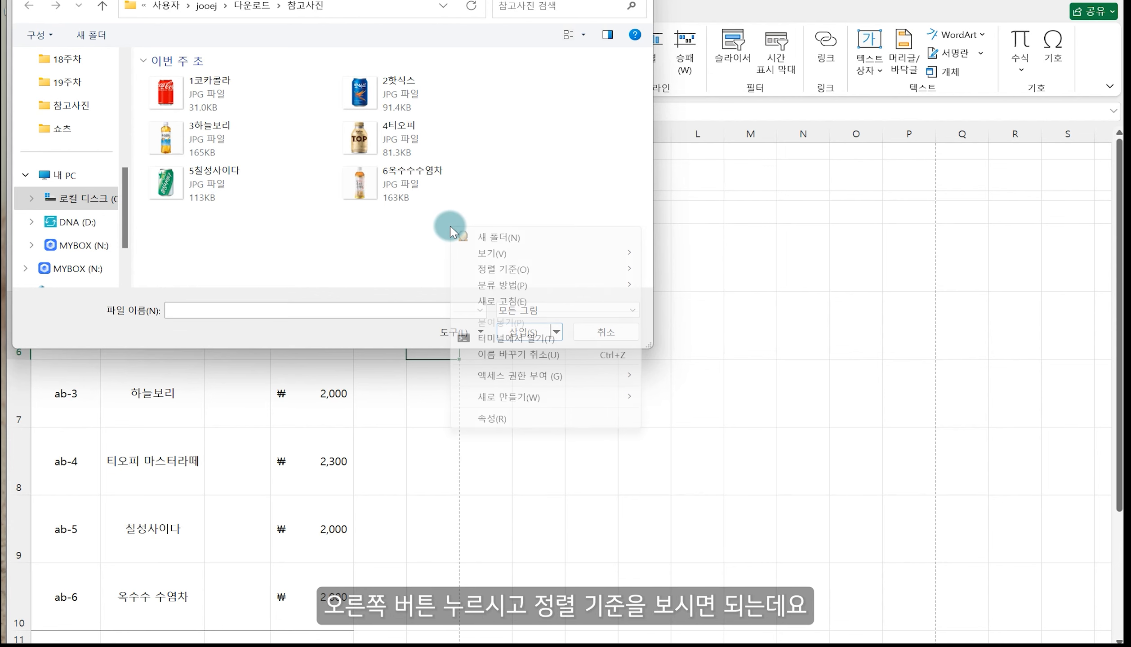
pyautogui.moveTo(499, 273)
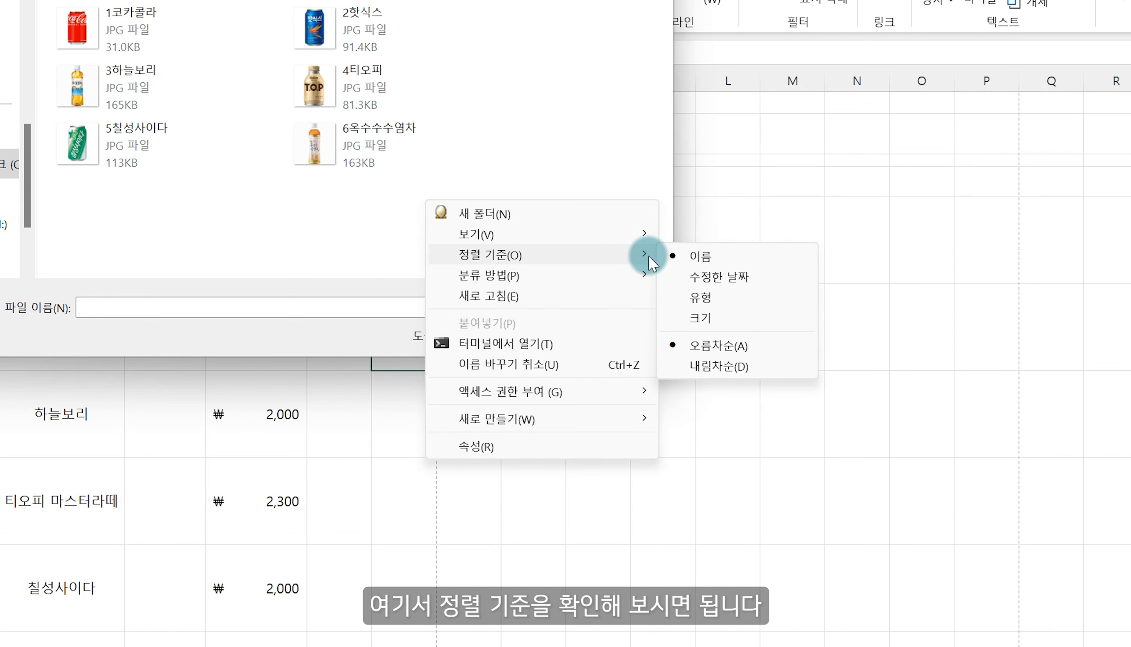
pyautogui.click(385, 236)
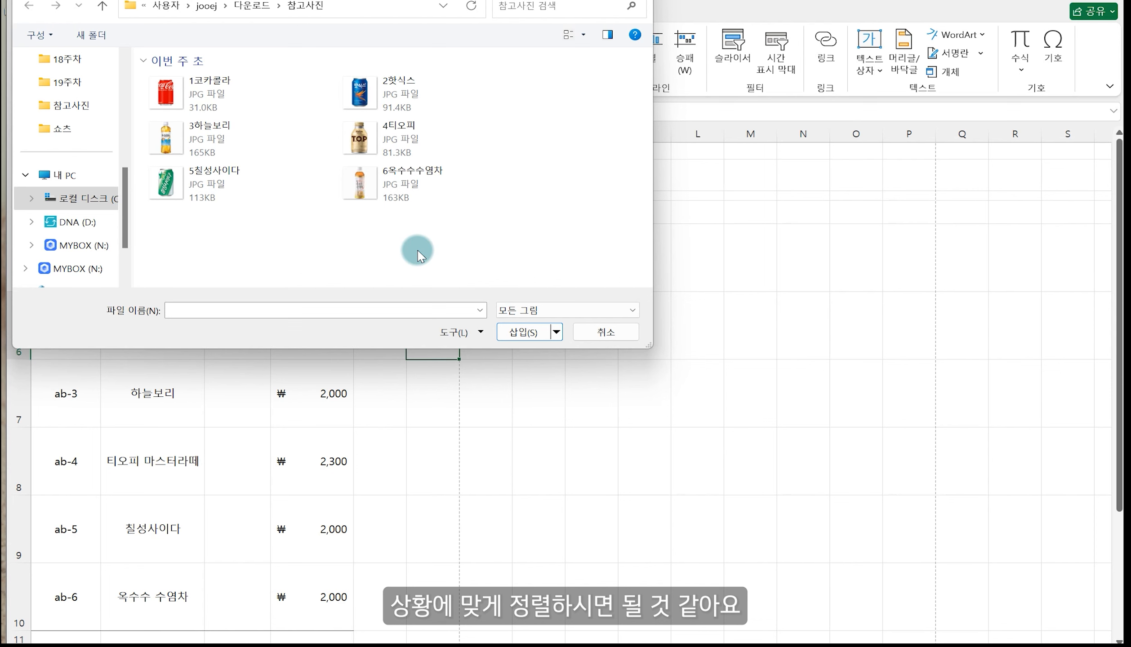
# Insert all six drink pictures, from 1코카콜라 through 6옥수수수염차, into the sheet together.
pyautogui.click(165, 96)
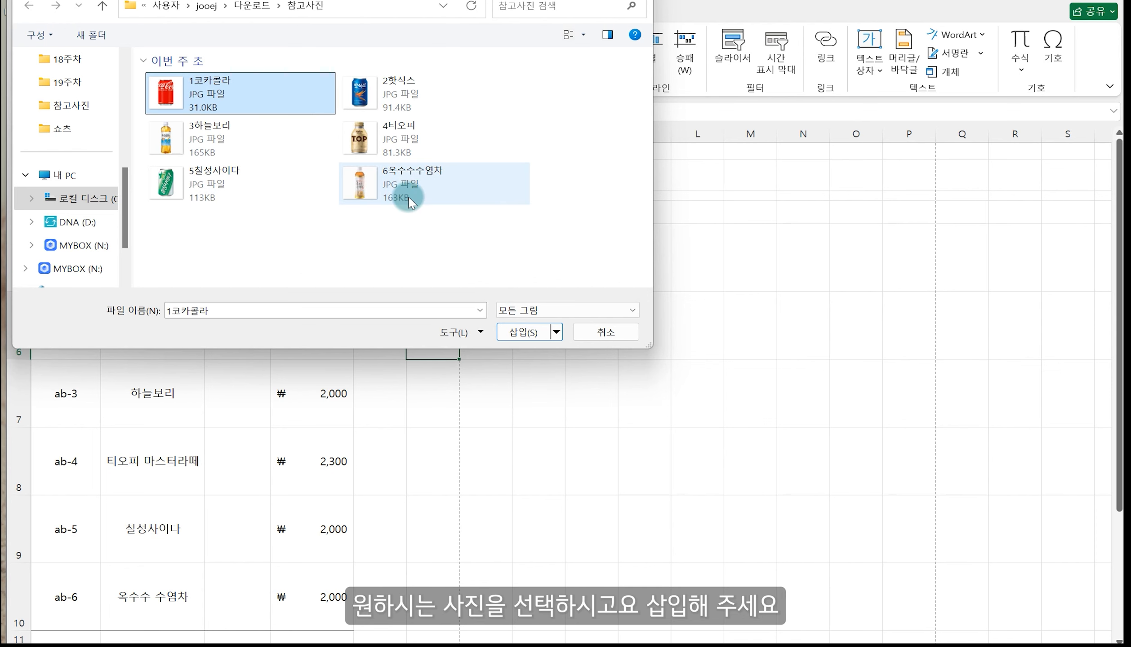
pyautogui.keyDown('shift'); pyautogui.click(409, 202); pyautogui.keyUp('shift')
pyautogui.click(522, 331)
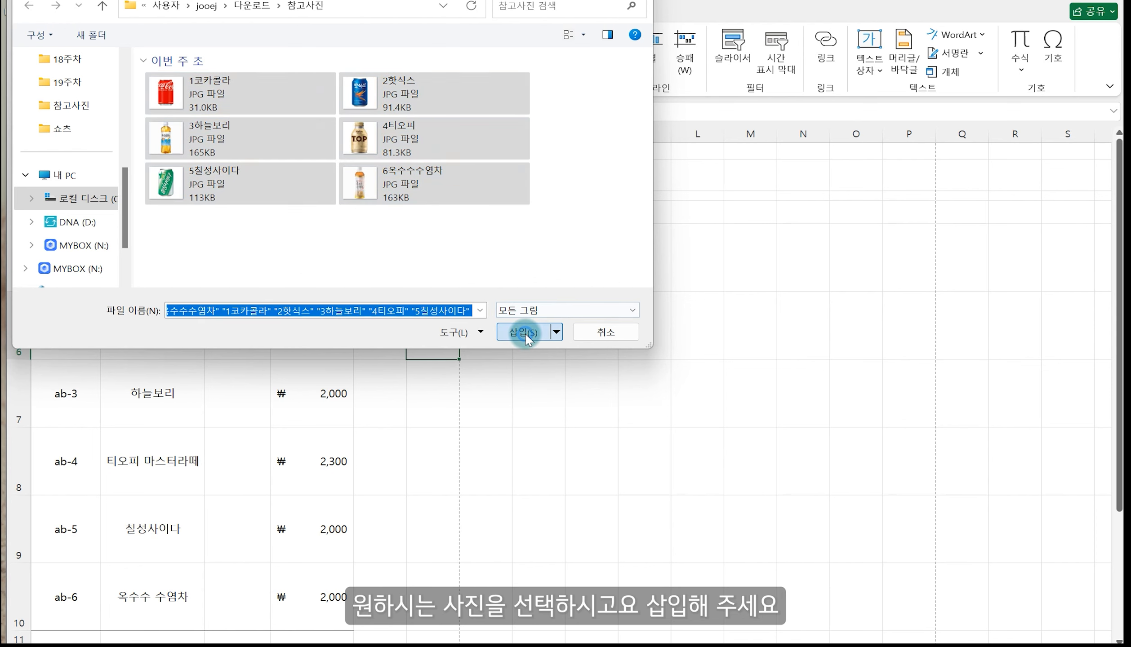
pyautogui.moveTo(670, 500); pyautogui.dragTo(621, 368)
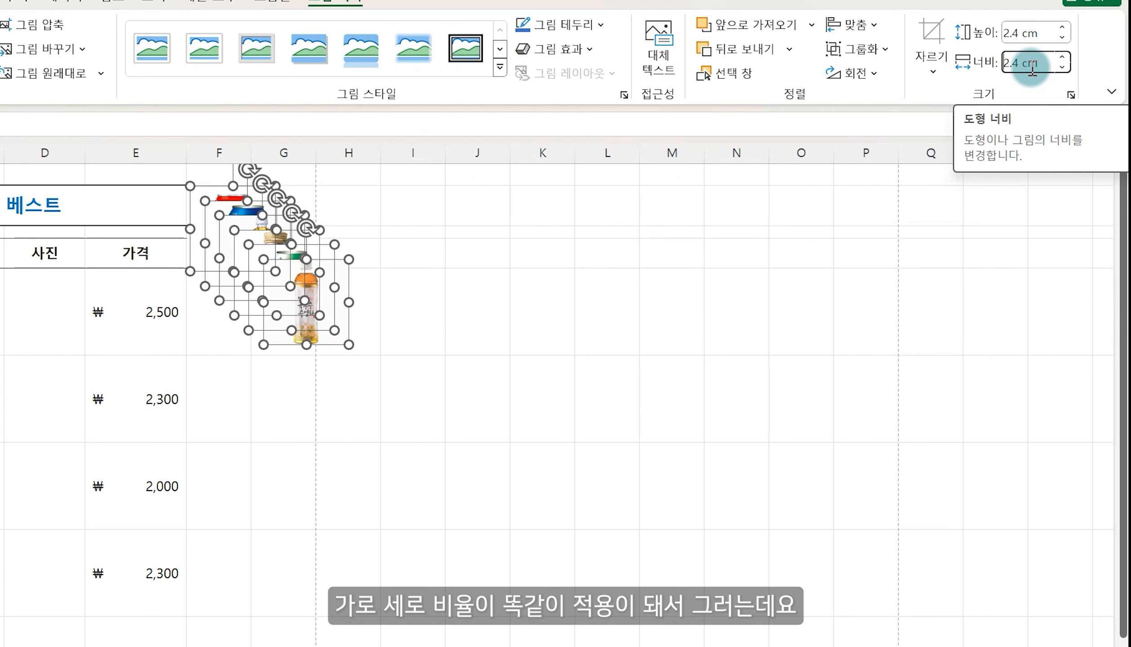
# Unlock the aspect ratio of the selected pictures, set their width to 2.2 cm, and lock the ratio again.
pyautogui.click(1072, 95)
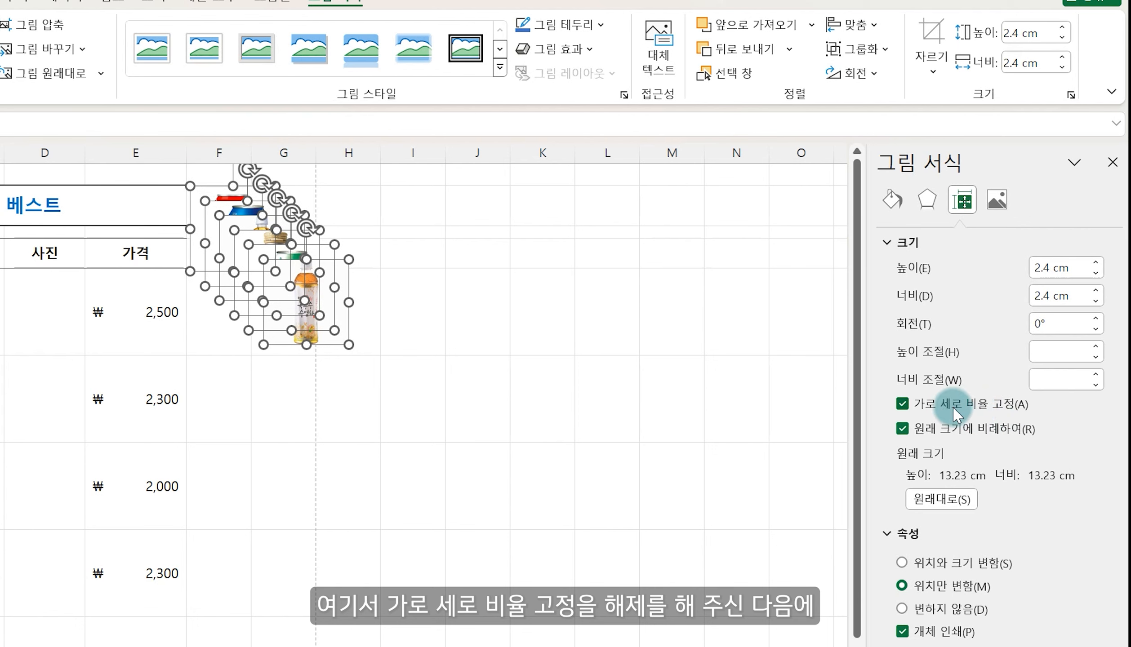
pyautogui.click(902, 403)
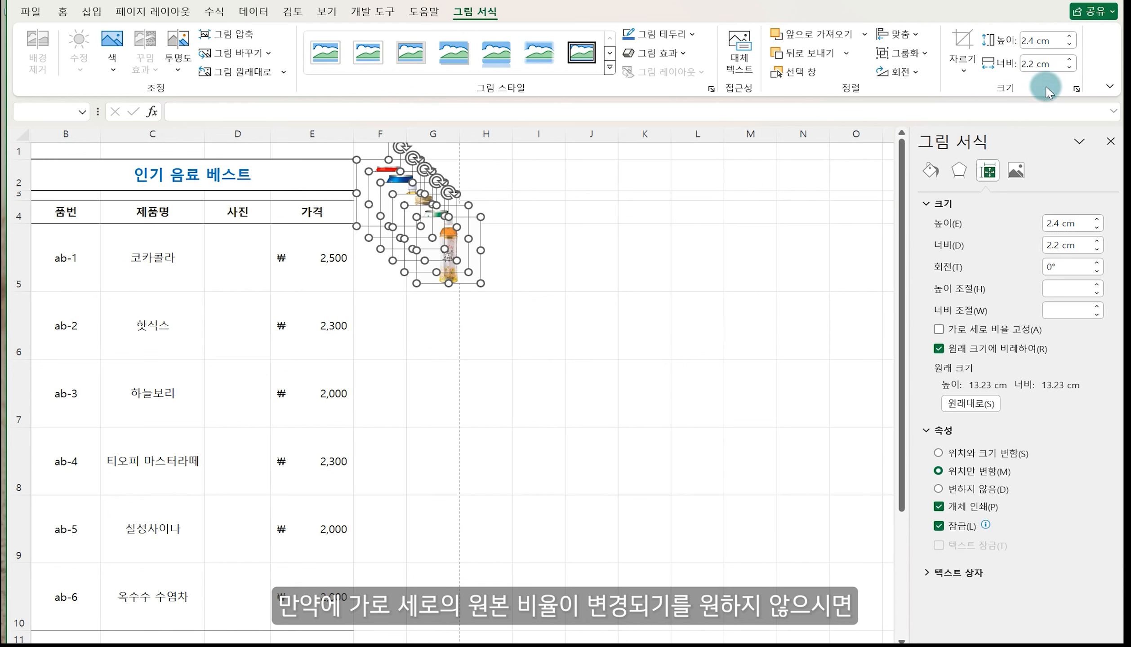
pyautogui.click(939, 330)
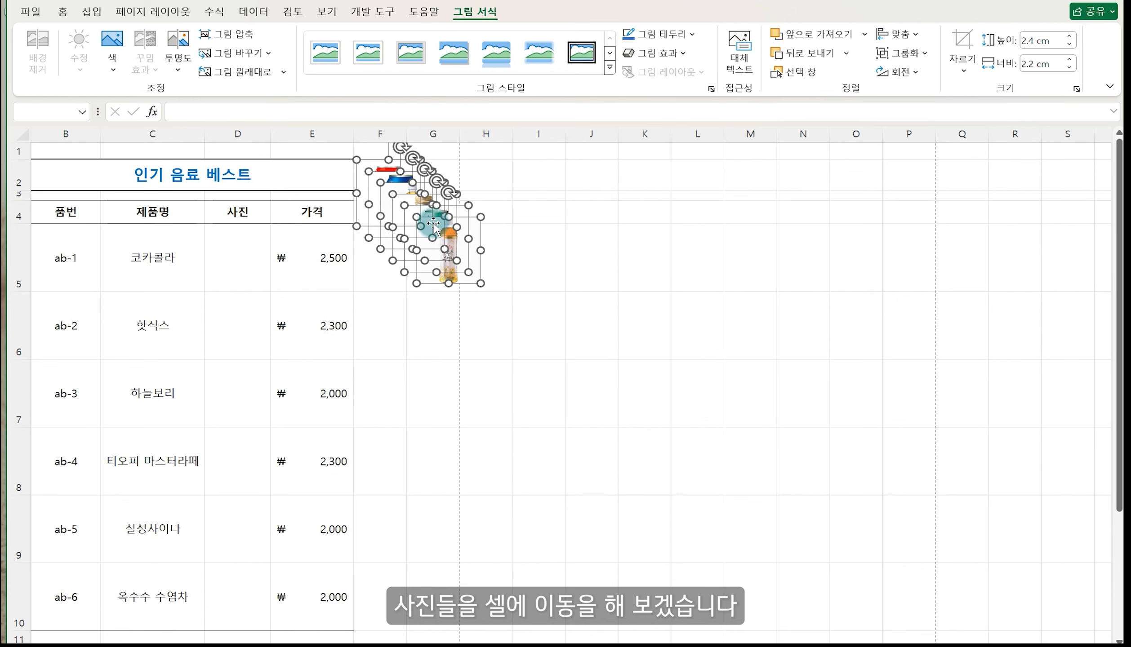
# Place the 옥수수 수염차 picture in cell D10, then select all six pictures and align them left in the 사진 column.
pyautogui.moveTo(433, 223); pyautogui.dragTo(245, 601)
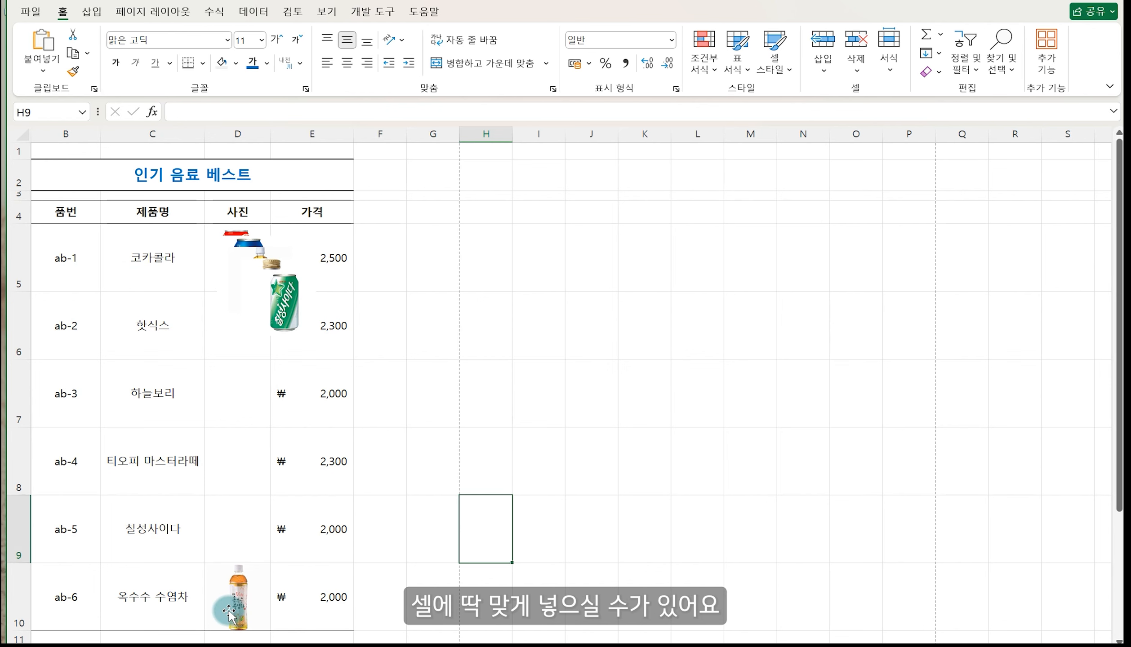
pyautogui.click(222, 602)
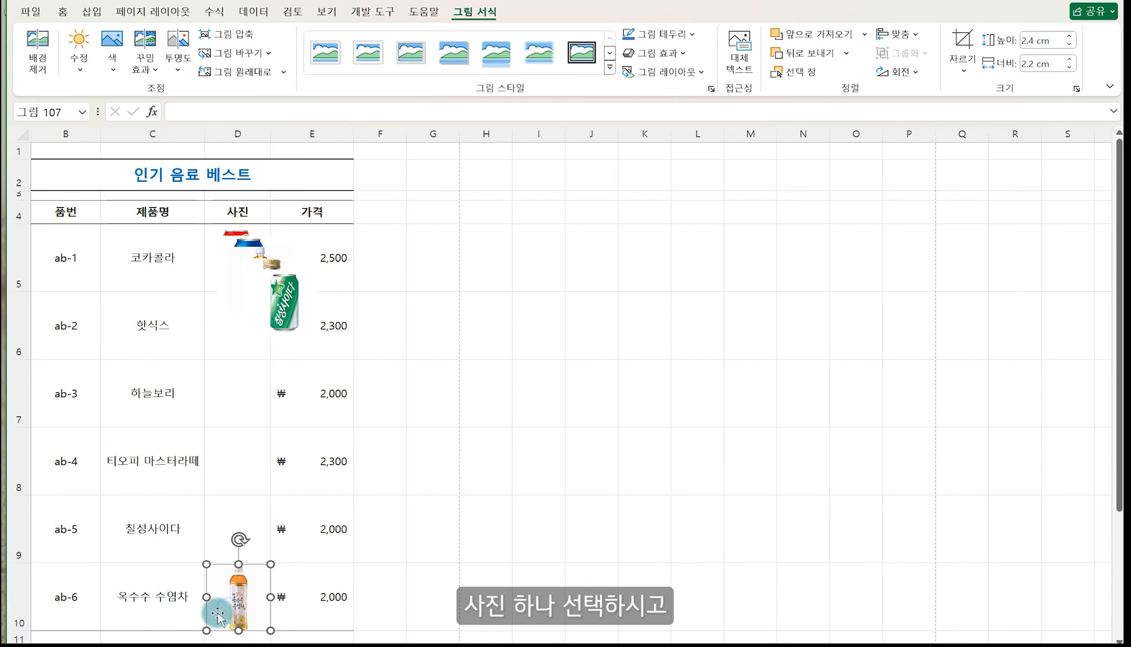
pyautogui.hotkey('ctrl', 'a')
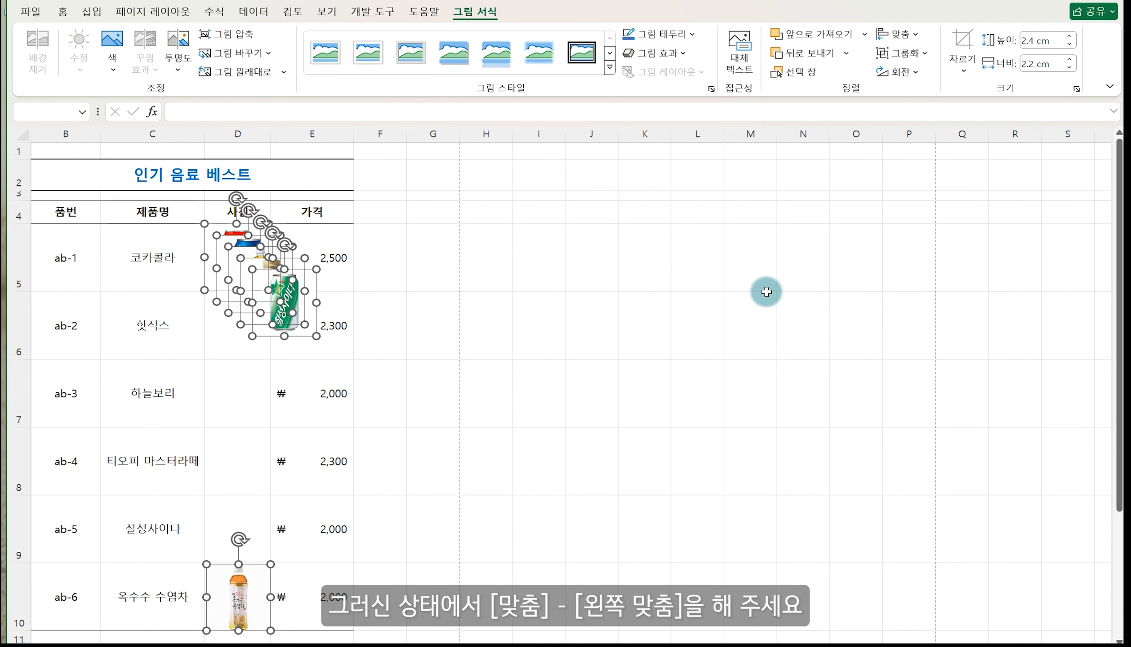
pyautogui.click(897, 34)
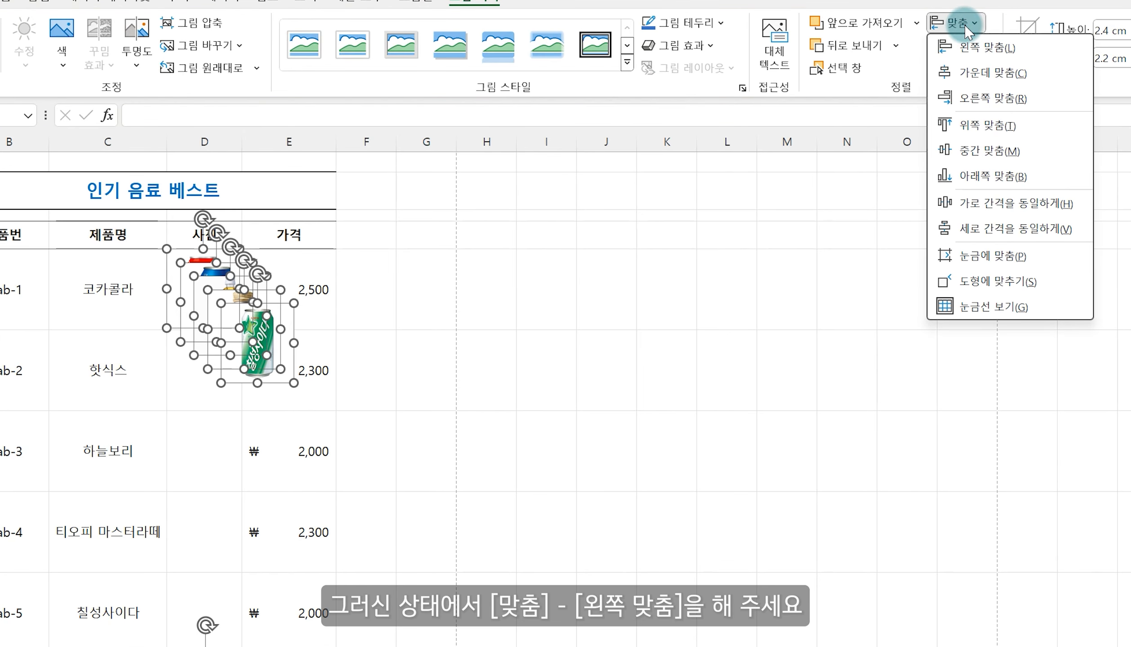
pyautogui.click(966, 47)
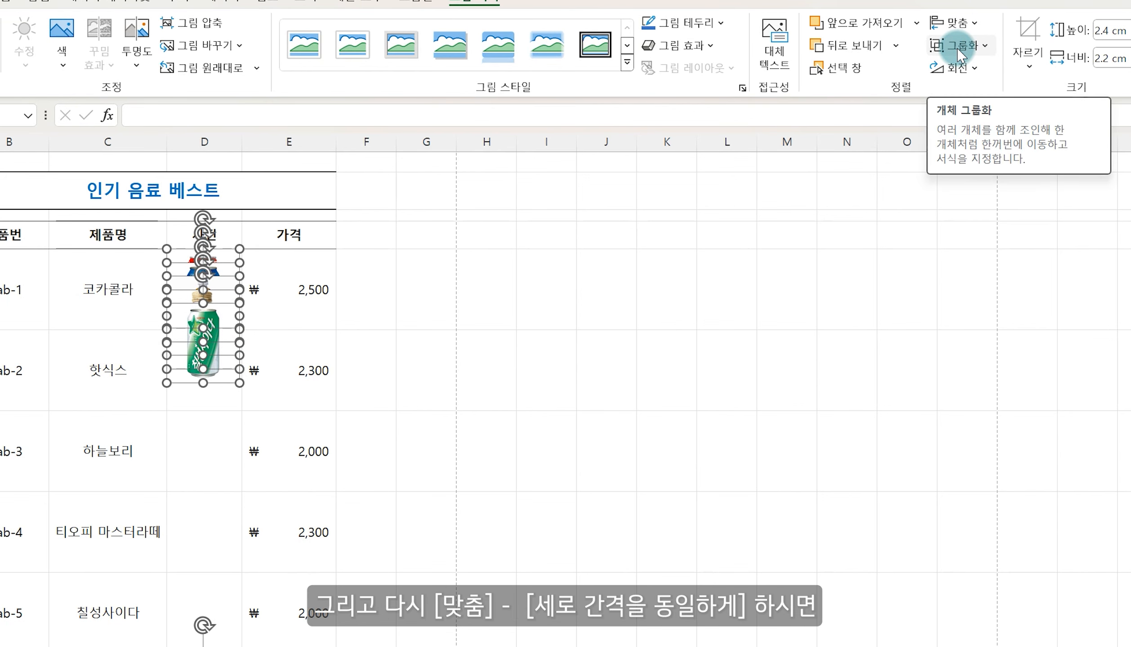
# Distribute the six selected pictures evenly in the vertical direction along the 사진 column and deselect them.
pyautogui.click(964, 28)
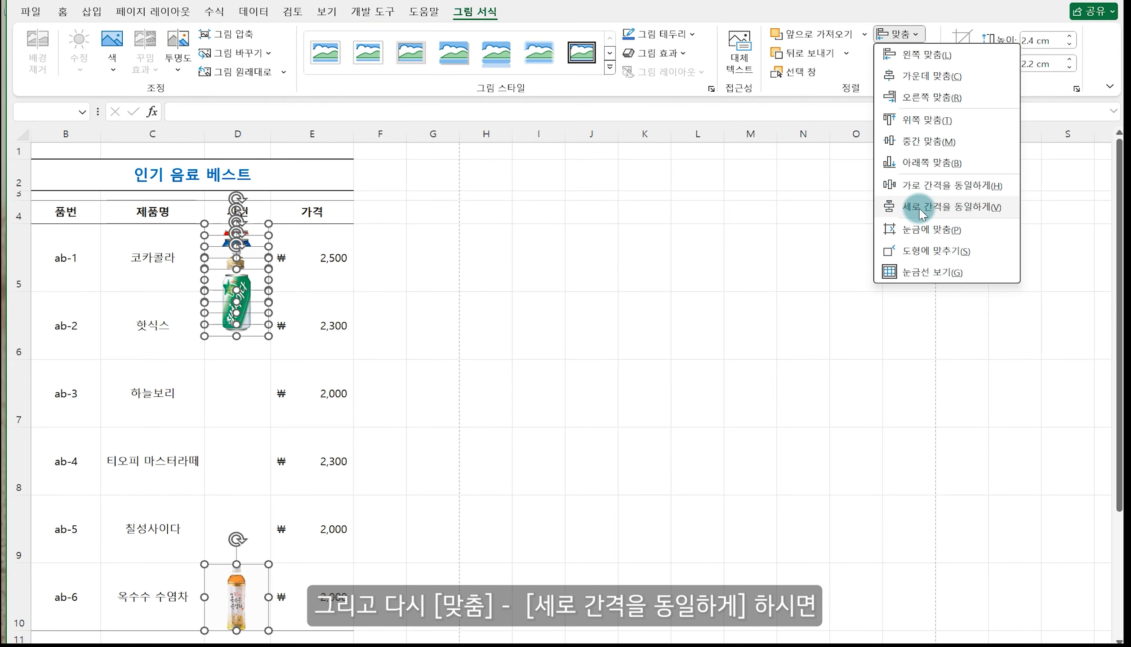
pyautogui.click(1015, 229)
pyautogui.click(602, 456)
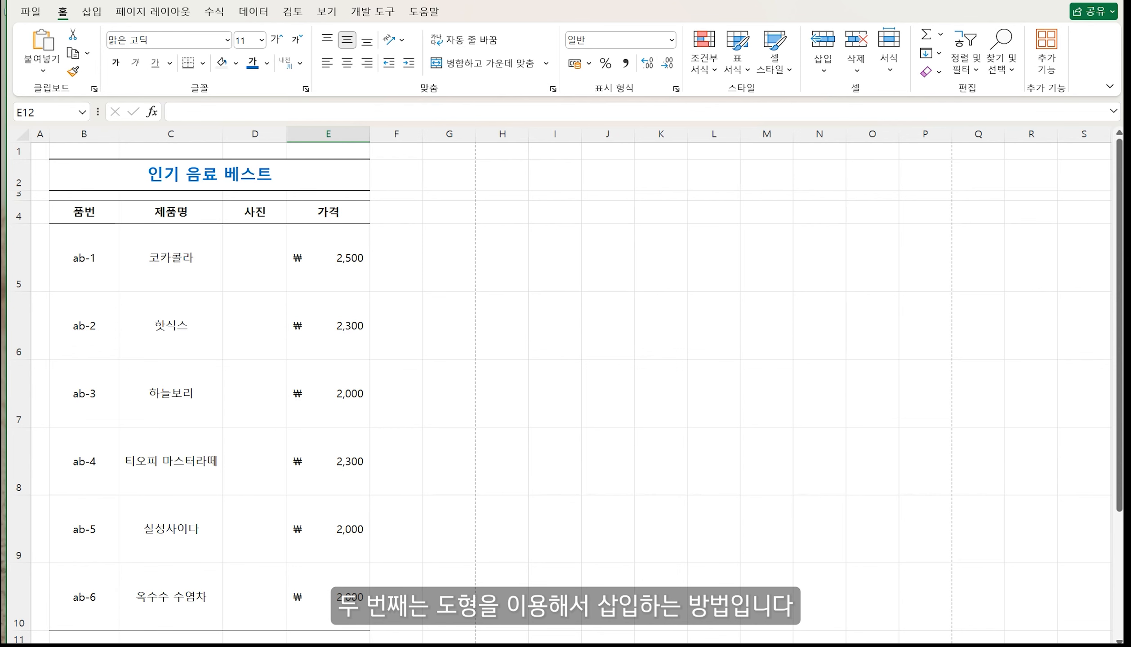
# Draw a rectangle snapped exactly to cell D5 in the 사진 column, 2.47 cm high and 2.22 cm wide.
pyautogui.click(92, 12)
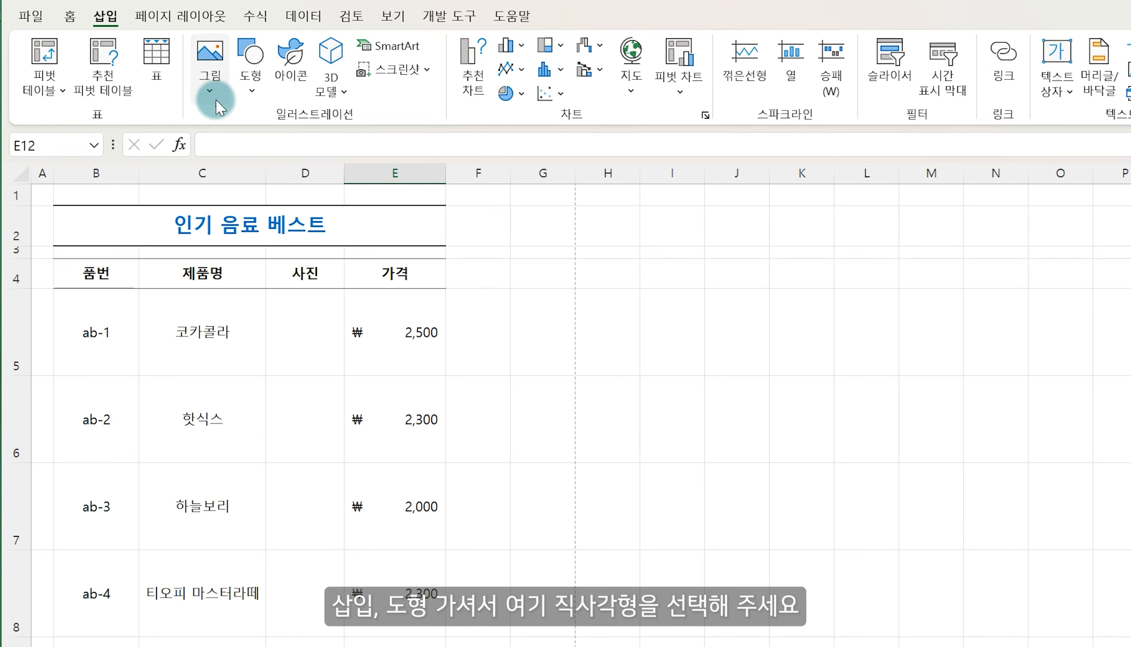
pyautogui.click(203, 55)
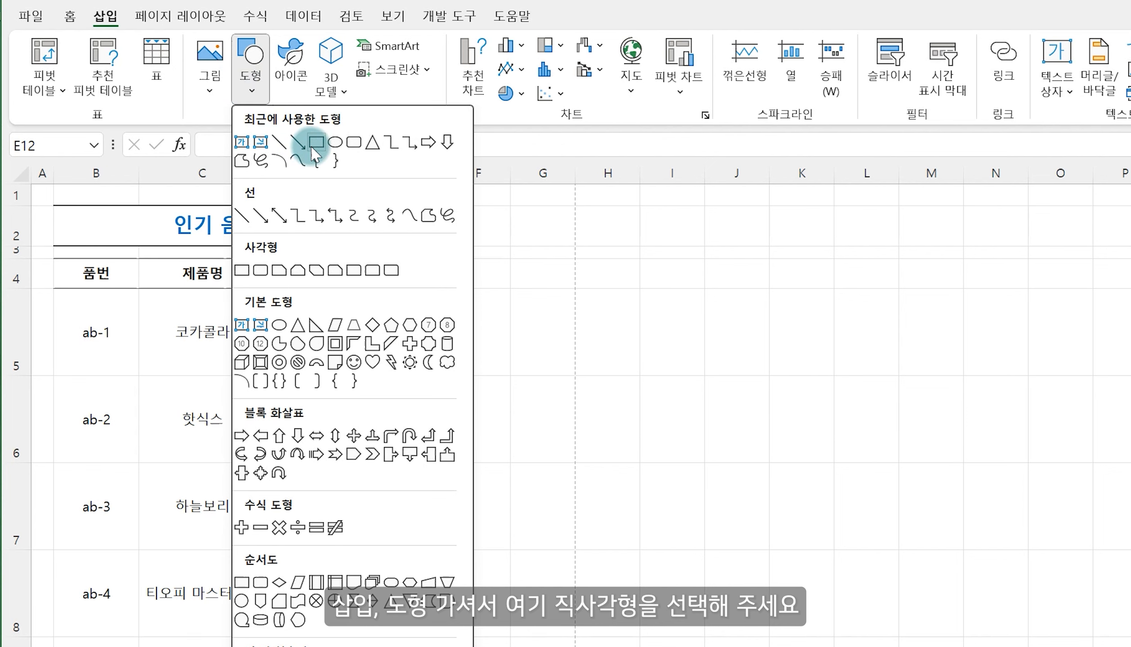
pyautogui.click(316, 143)
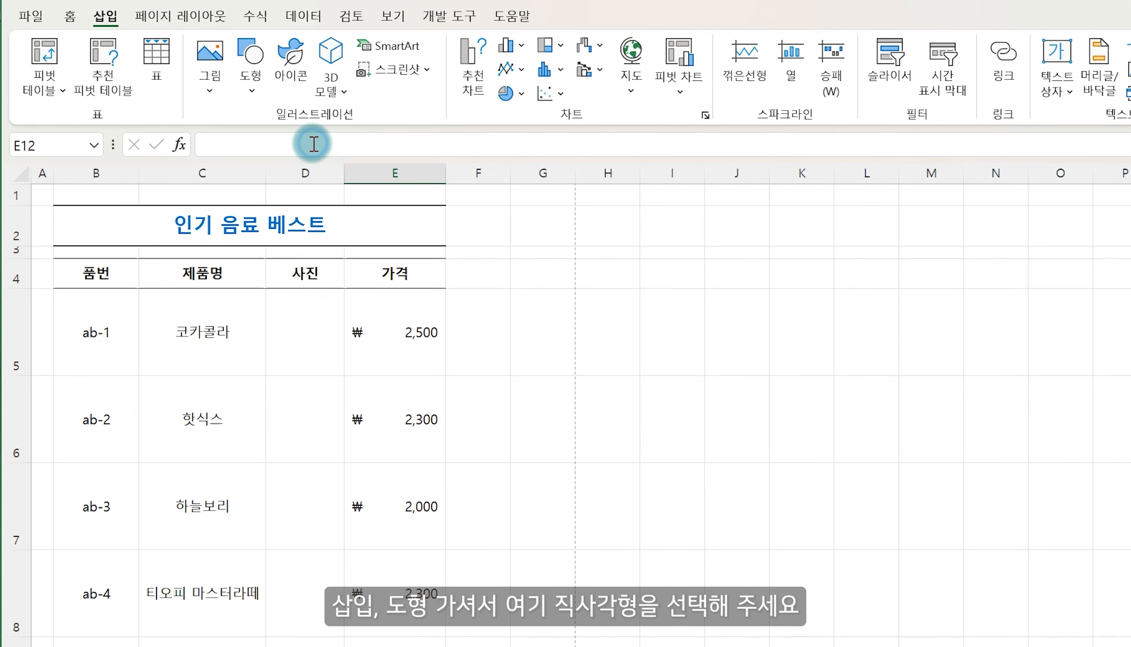
pyautogui.moveTo(292, 326); pyautogui.dragTo(292, 326)
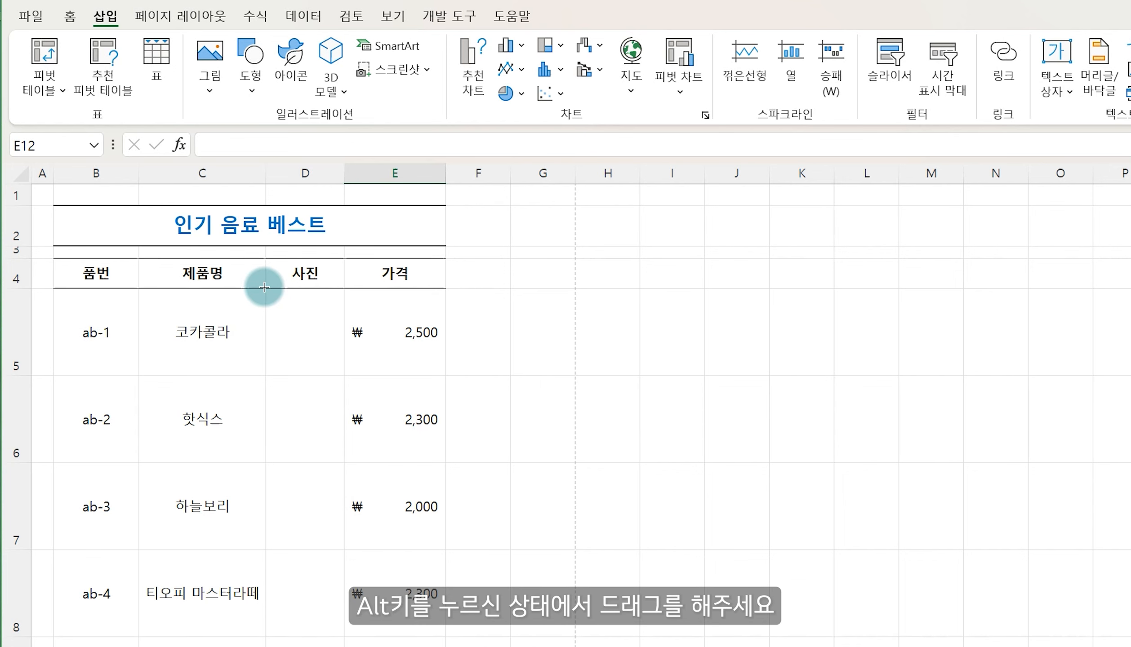
pyautogui.press('alt')
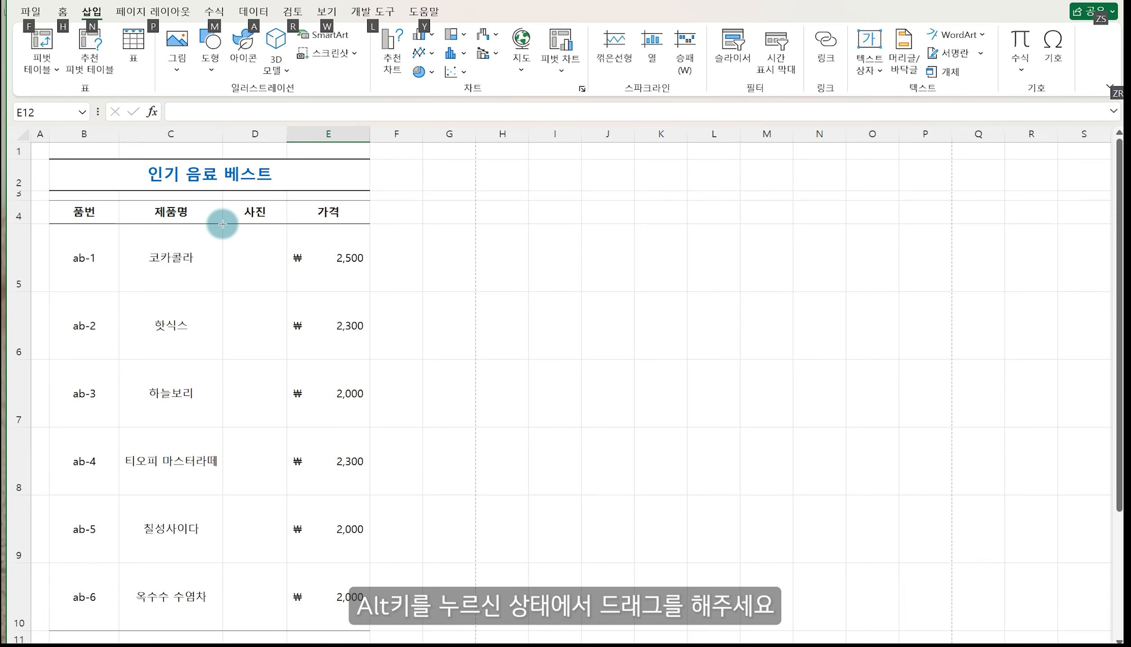
pyautogui.moveTo(223, 224)
pyautogui.mouseDown()
pyautogui.moveTo(245, 268)
pyautogui.moveTo(282, 295)
pyautogui.mouseUp()
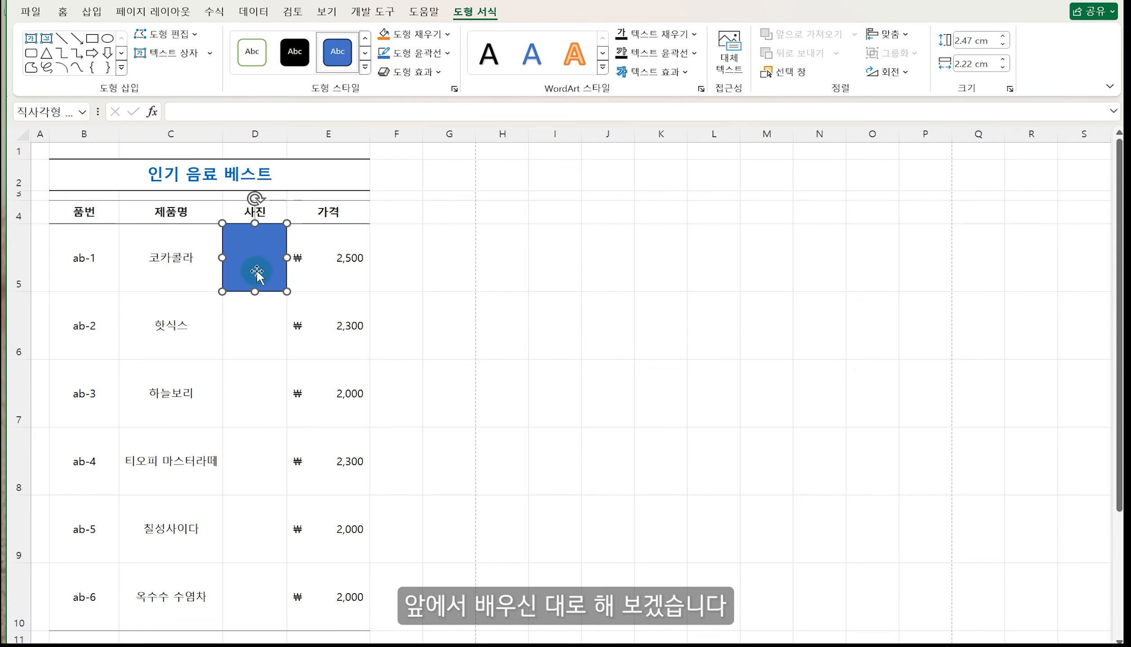
# Make five copies of the rectangle and snap the last copy into cell D10 of the 옥수수 수염차 row.
pyautogui.hotkey('ctrl', 'c')
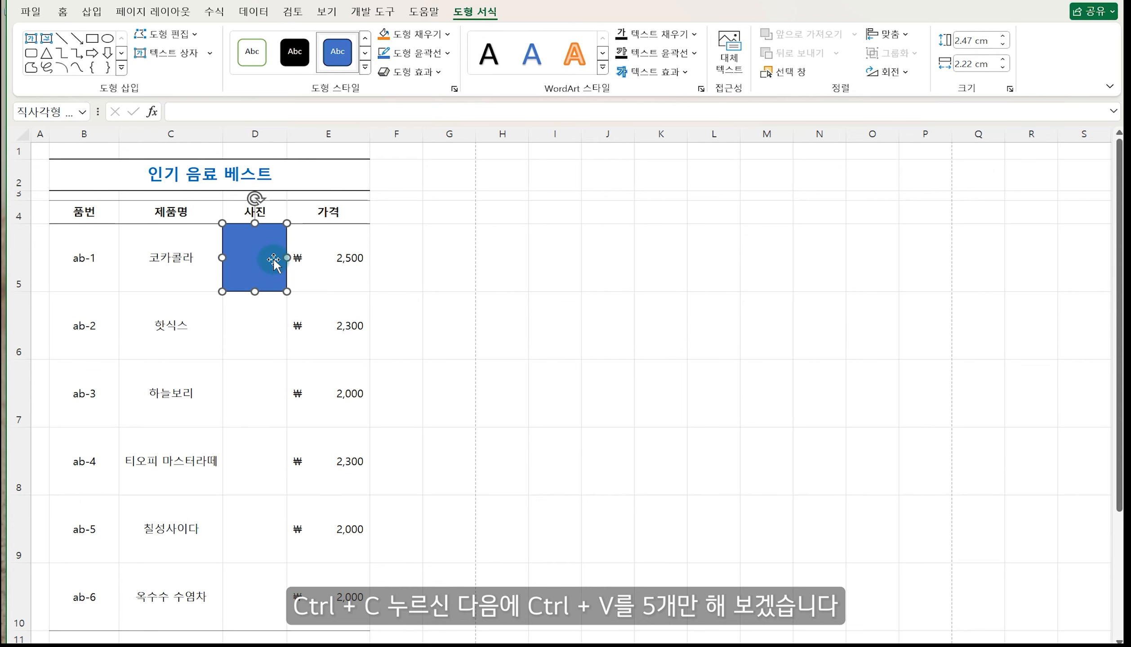
pyautogui.hotkey('ctrl', 'v')
pyautogui.hotkey('ctrl', 'v')
pyautogui.hotkey('ctrl', 'v')
pyautogui.hotkey('ctrl', 'v')
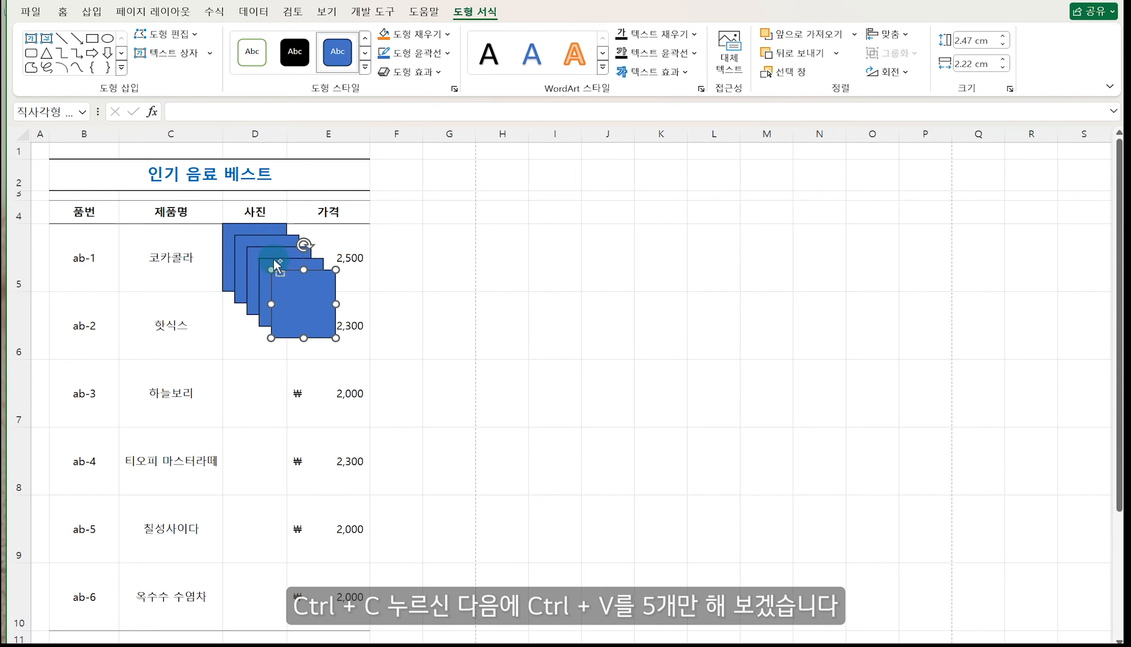
pyautogui.hotkey('ctrl', 'v')
pyautogui.click(391, 314)
pyautogui.click(326, 315)
pyautogui.moveTo(327, 314); pyautogui.dragTo(295, 576)
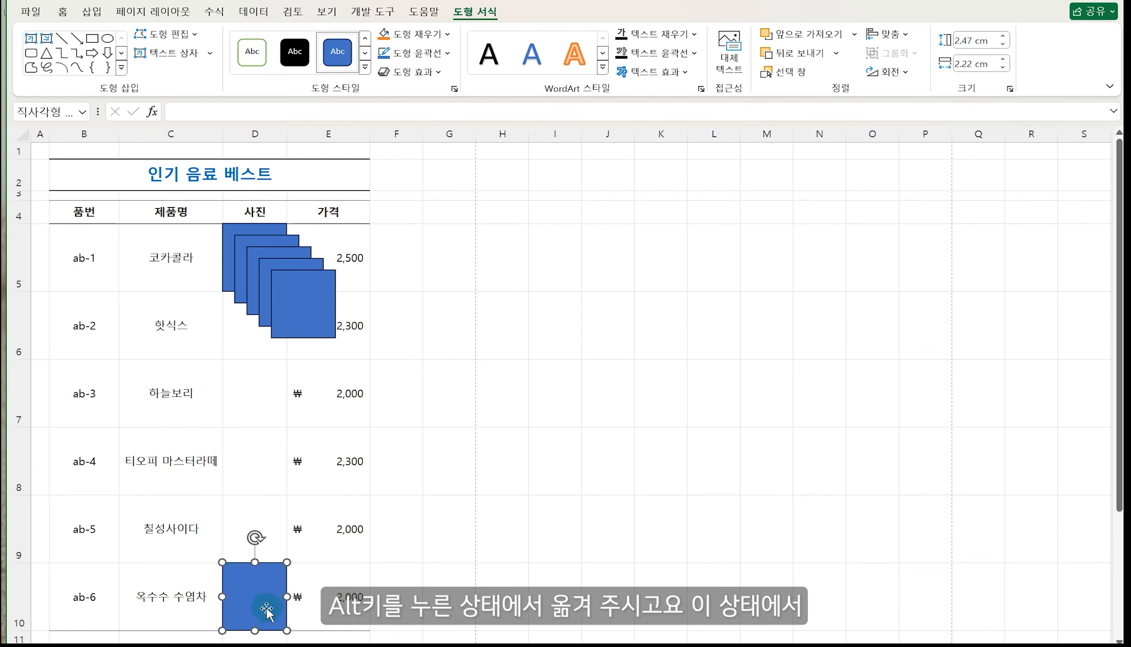
# Select all six rectangles, align them left, and distribute them evenly in the vertical direction along the 사진 column.
pyautogui.hotkey('ctrl', 'a')
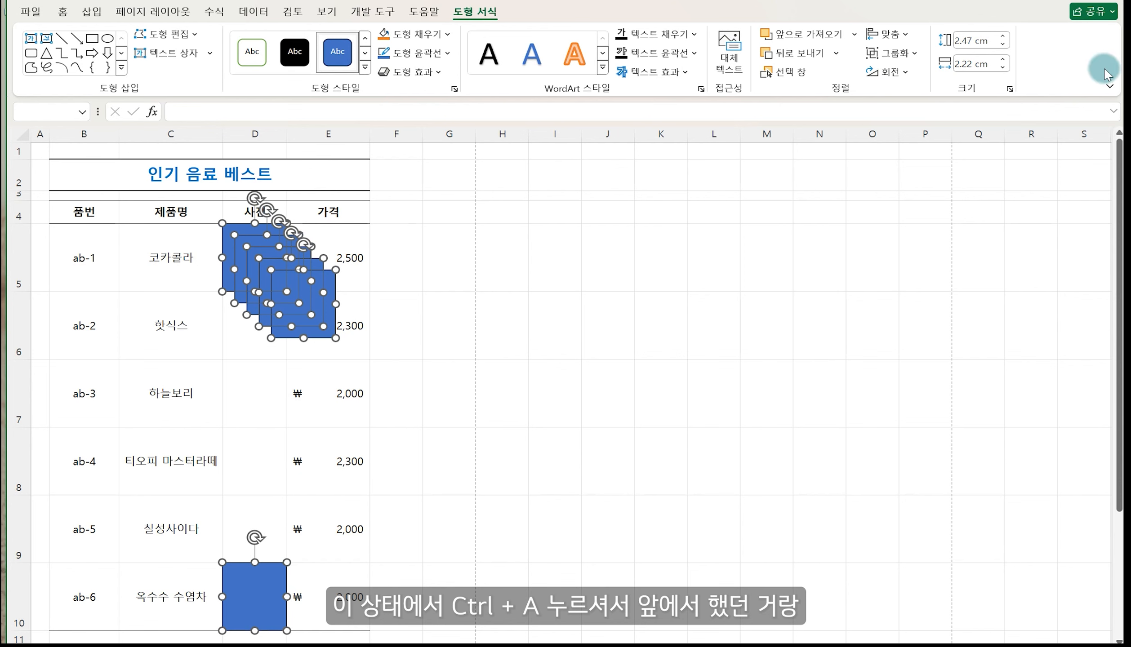
pyautogui.click(887, 35)
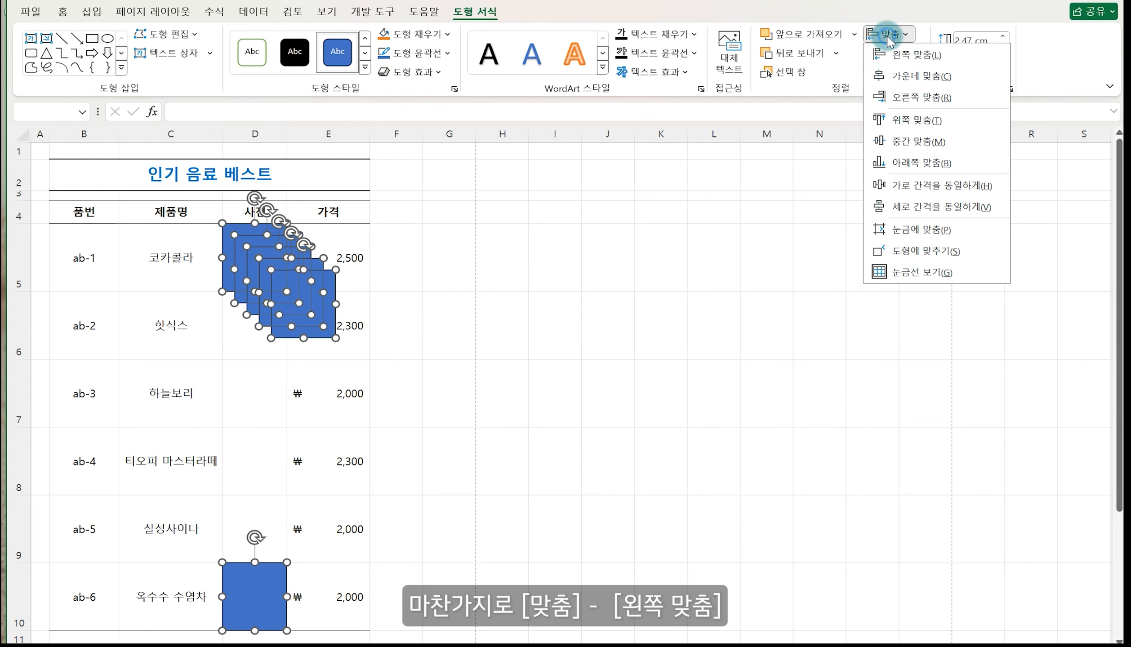
pyautogui.click(894, 54)
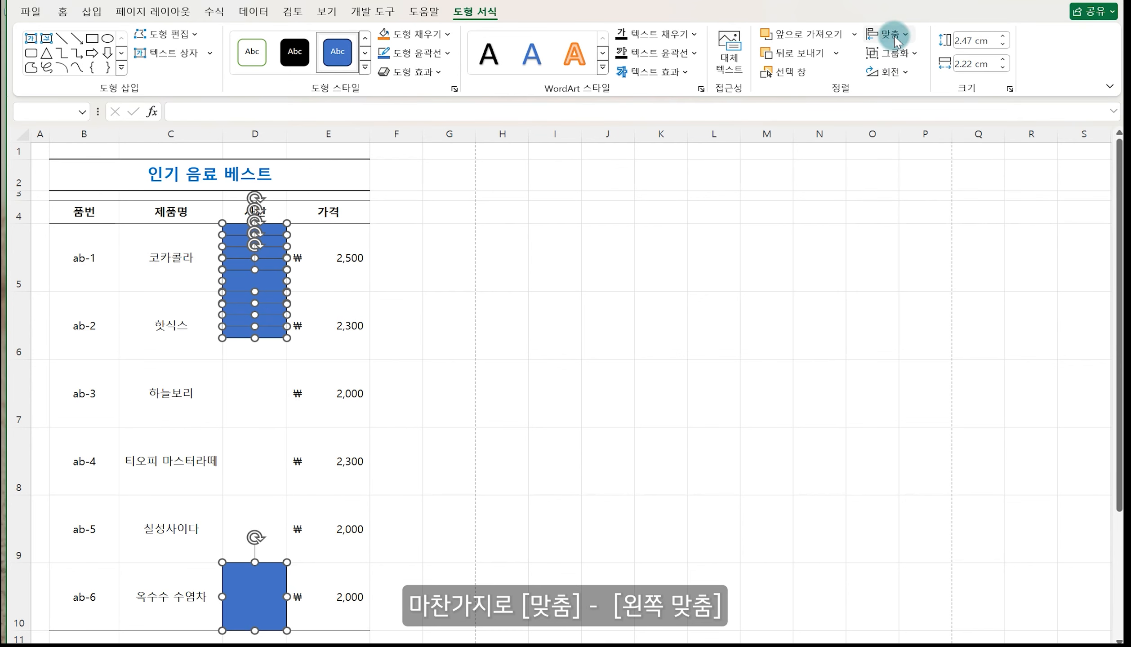
pyautogui.click(895, 40)
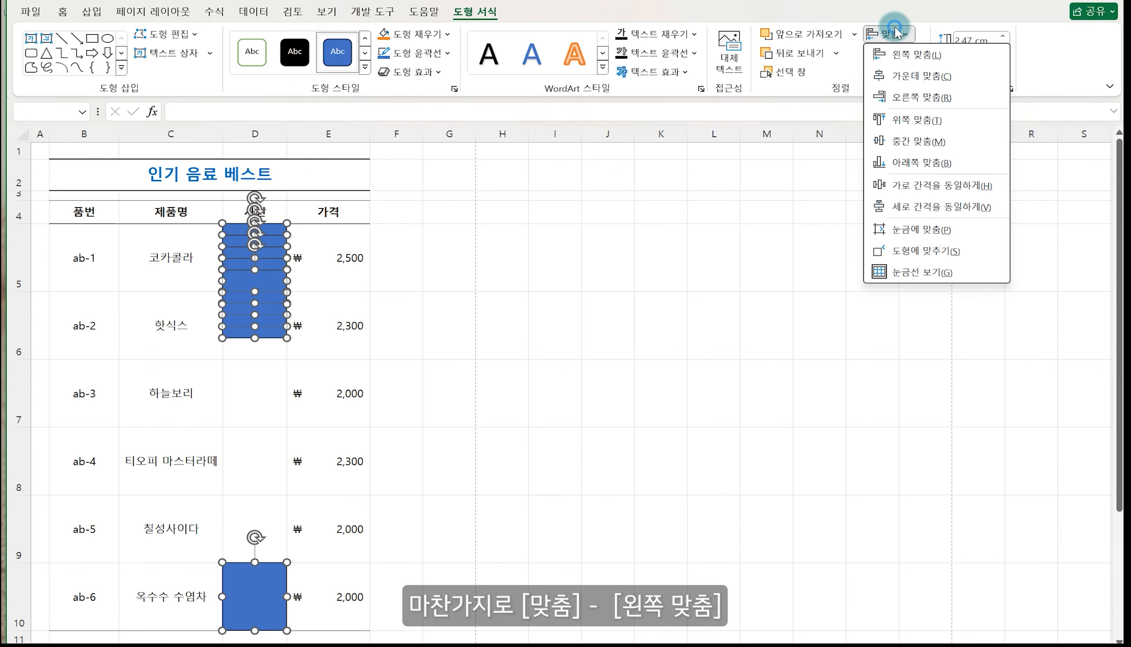
pyautogui.click(925, 210)
pyautogui.click(726, 418)
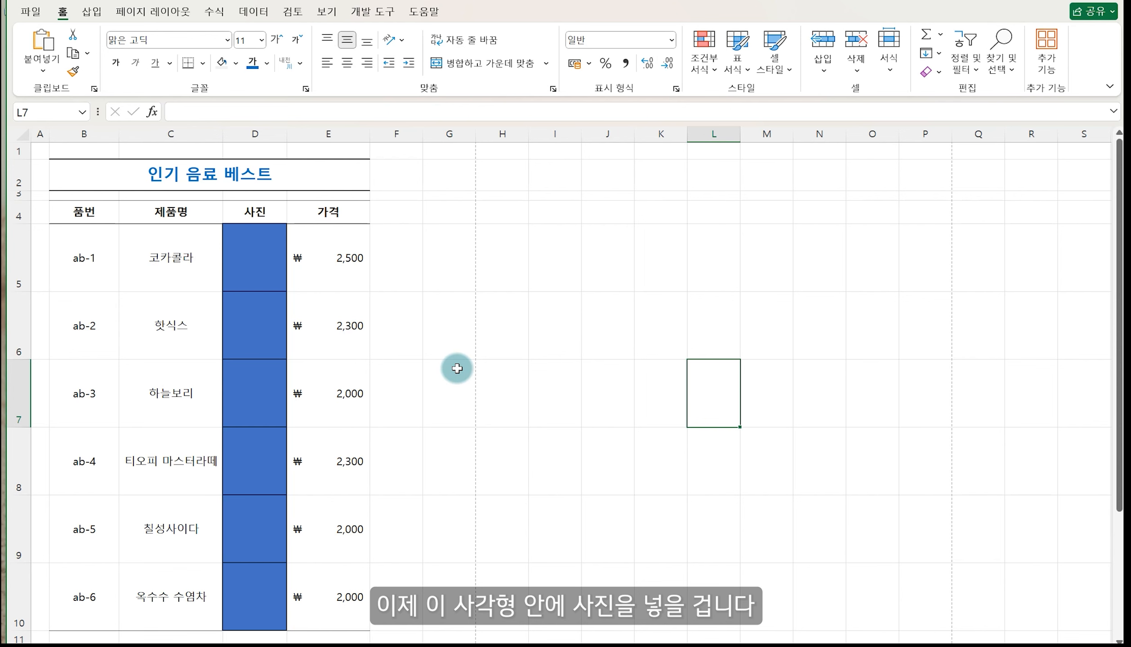
# Fill the rectangle in the 코카콜라 row with the picture file 1코카콜라 and deselect it.
pyautogui.click(252, 254)
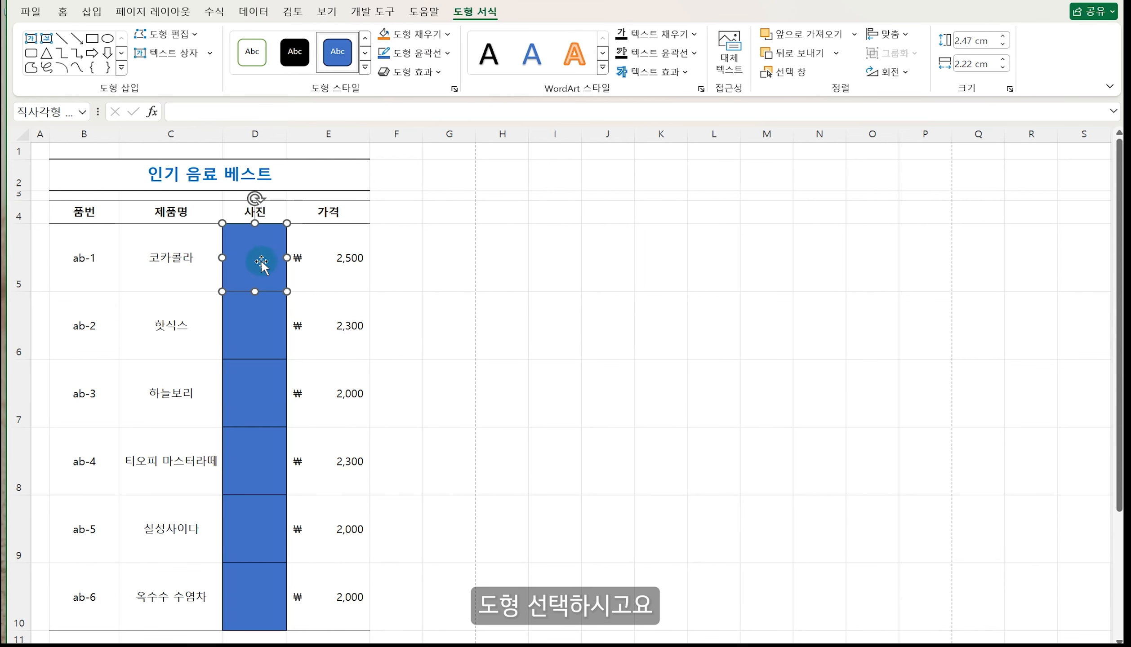
pyautogui.rightClick(261, 259)
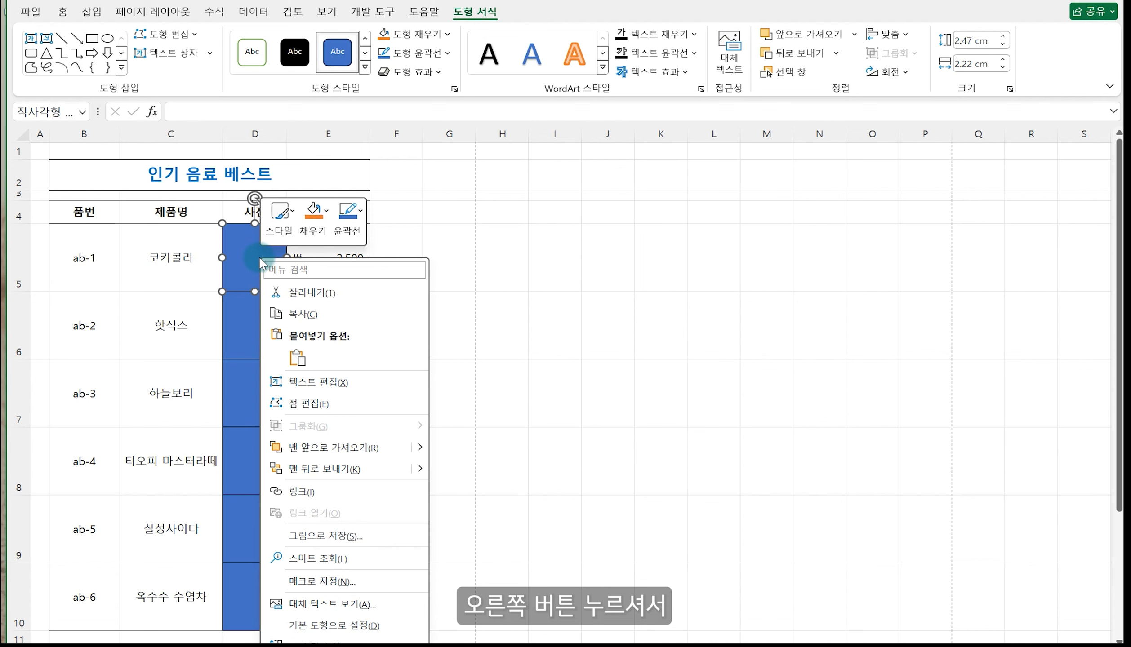
pyautogui.click(318, 230)
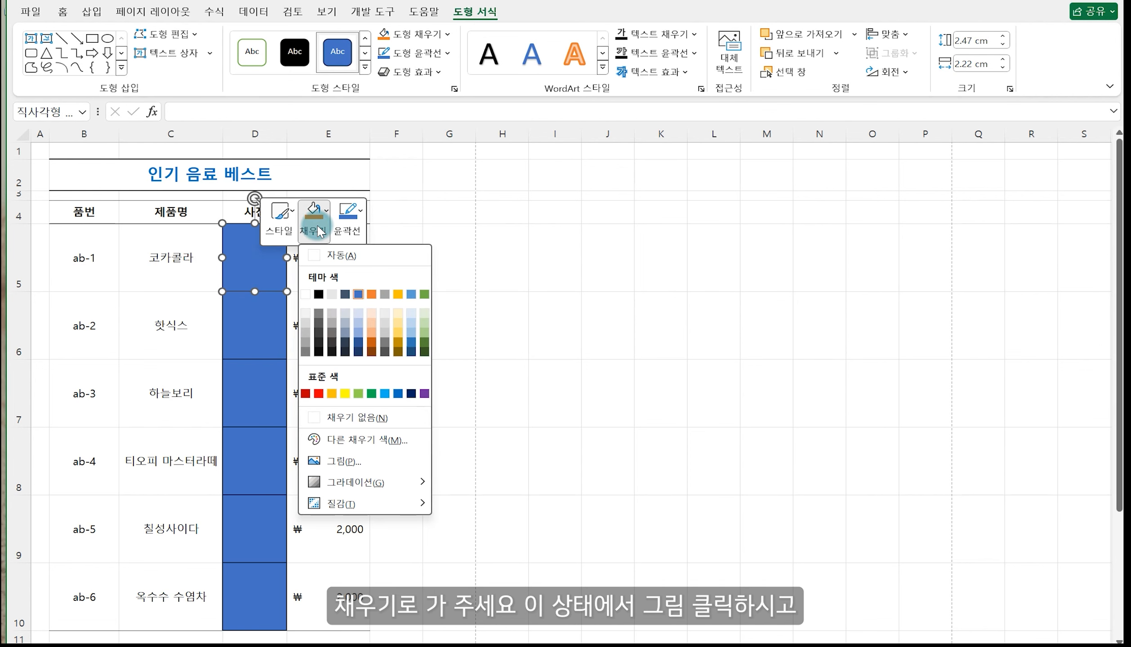
pyautogui.click(353, 461)
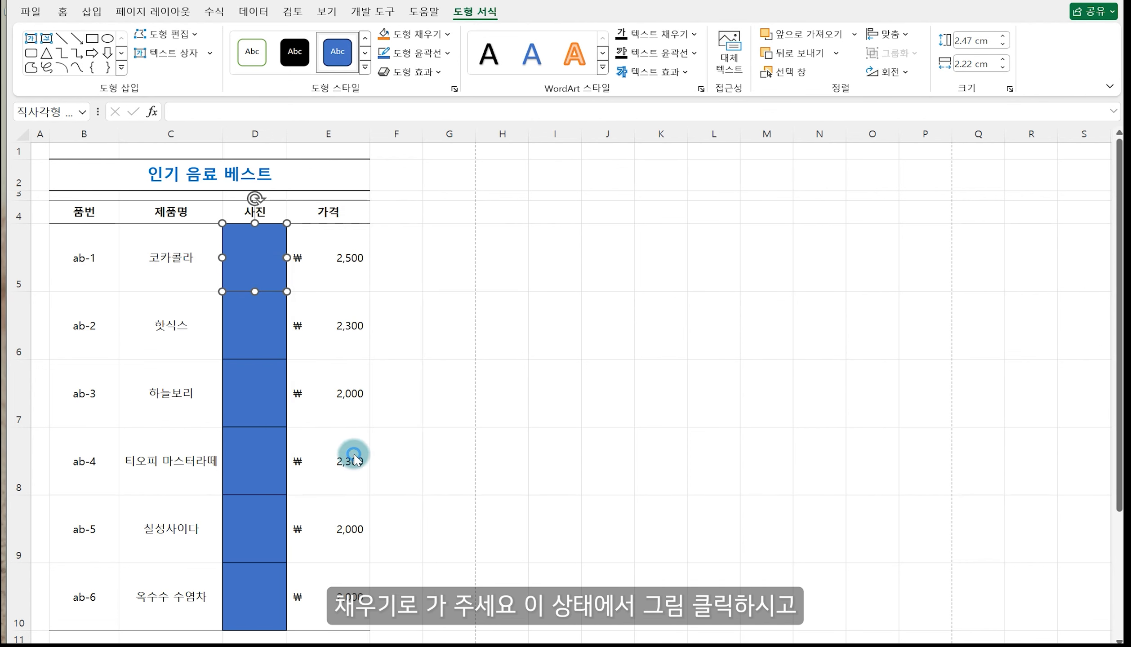
pyautogui.click(470, 316)
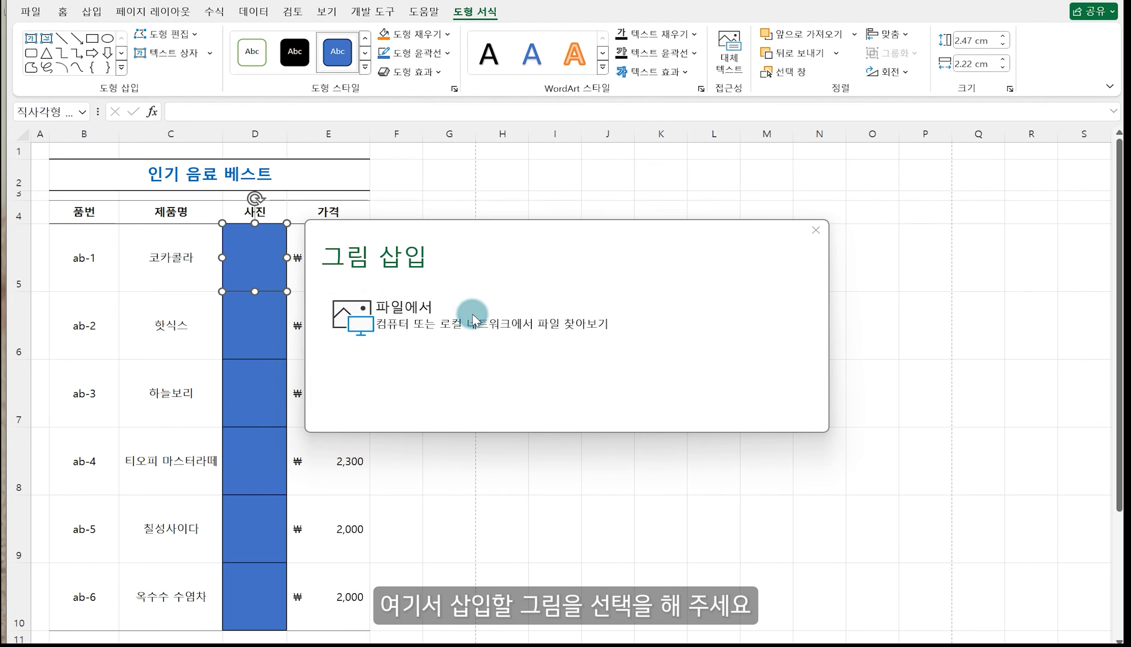
pyautogui.click(217, 102)
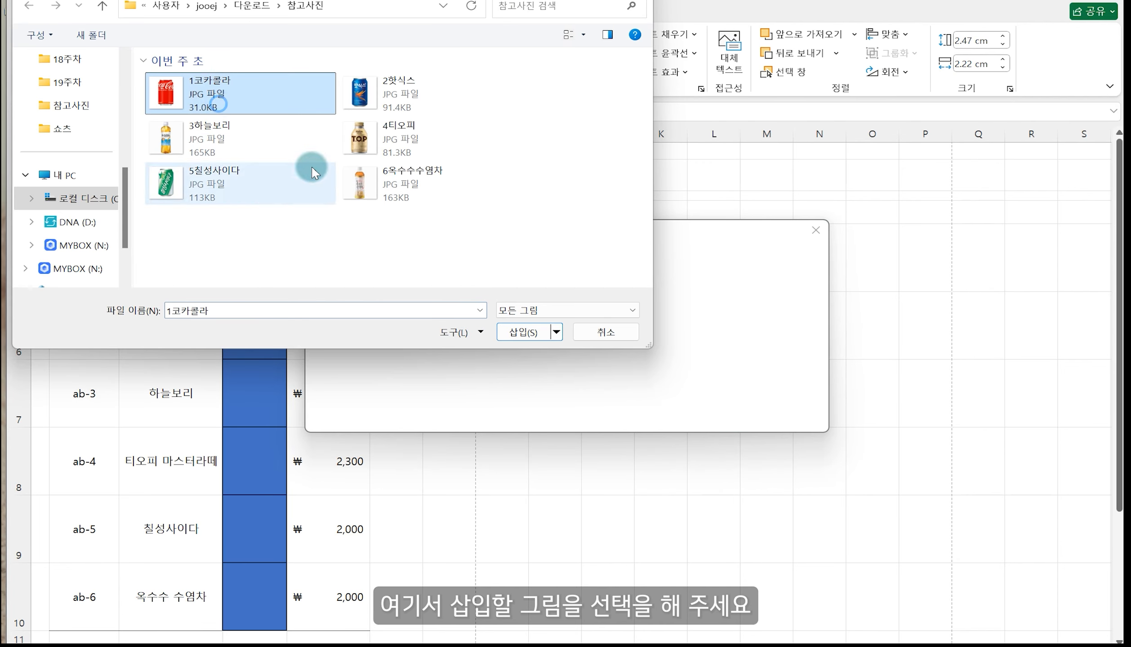
pyautogui.click(508, 332)
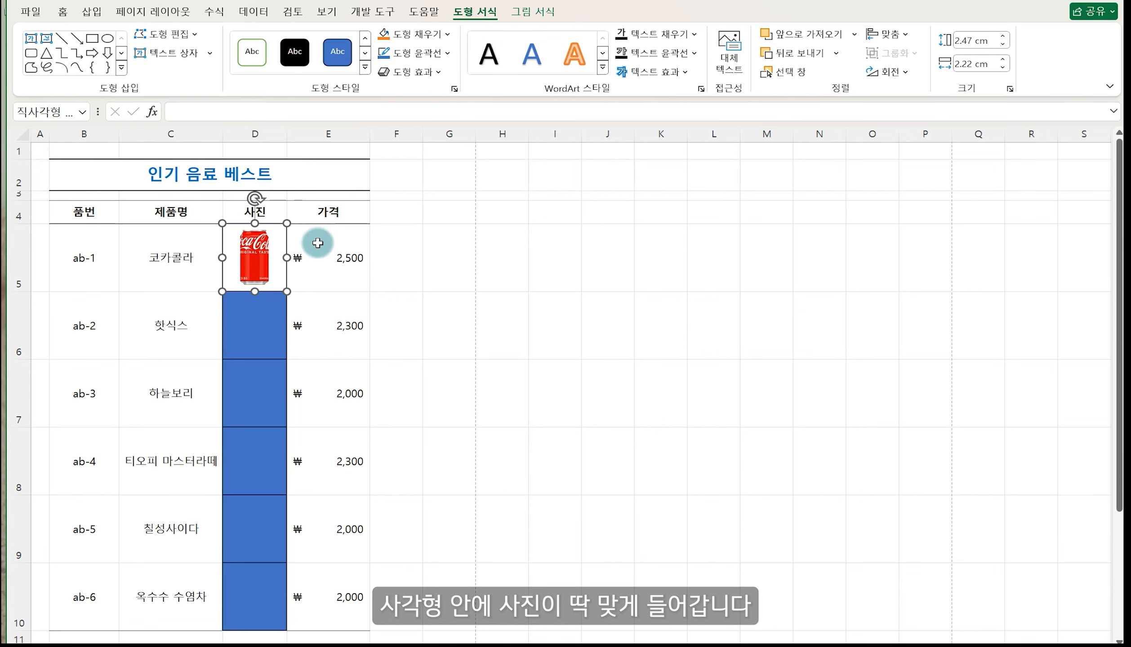
pyautogui.click(404, 260)
# Fill the rectangle in the 핫식스 row with the picture file 2핫식스.
pyautogui.click(261, 332)
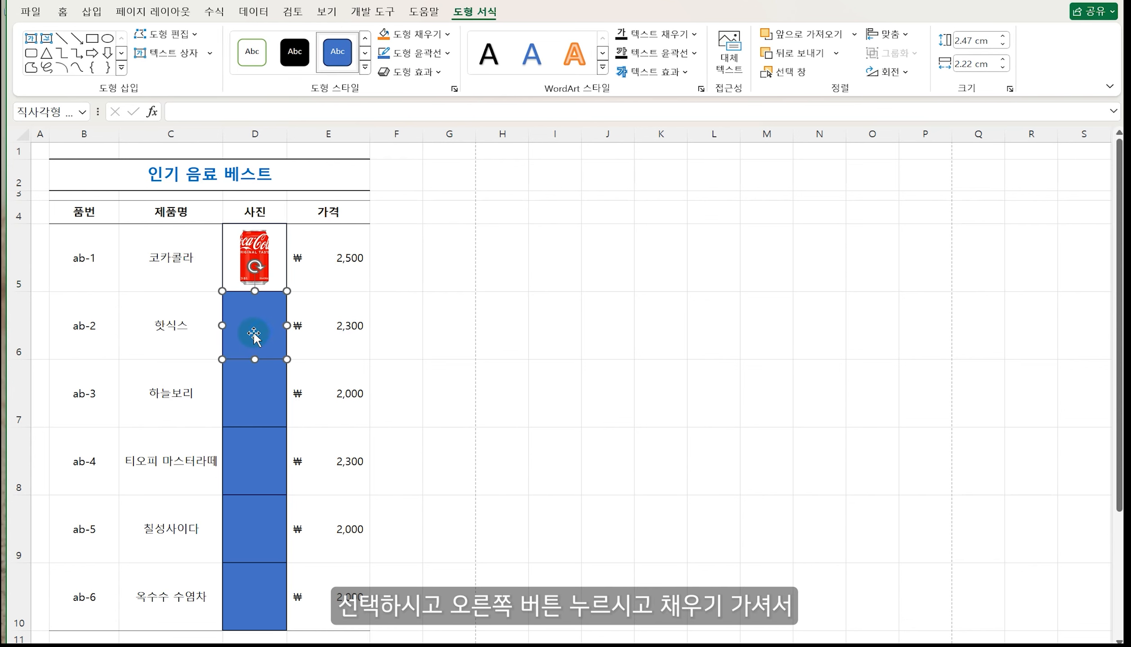
pyautogui.rightClick(254, 337)
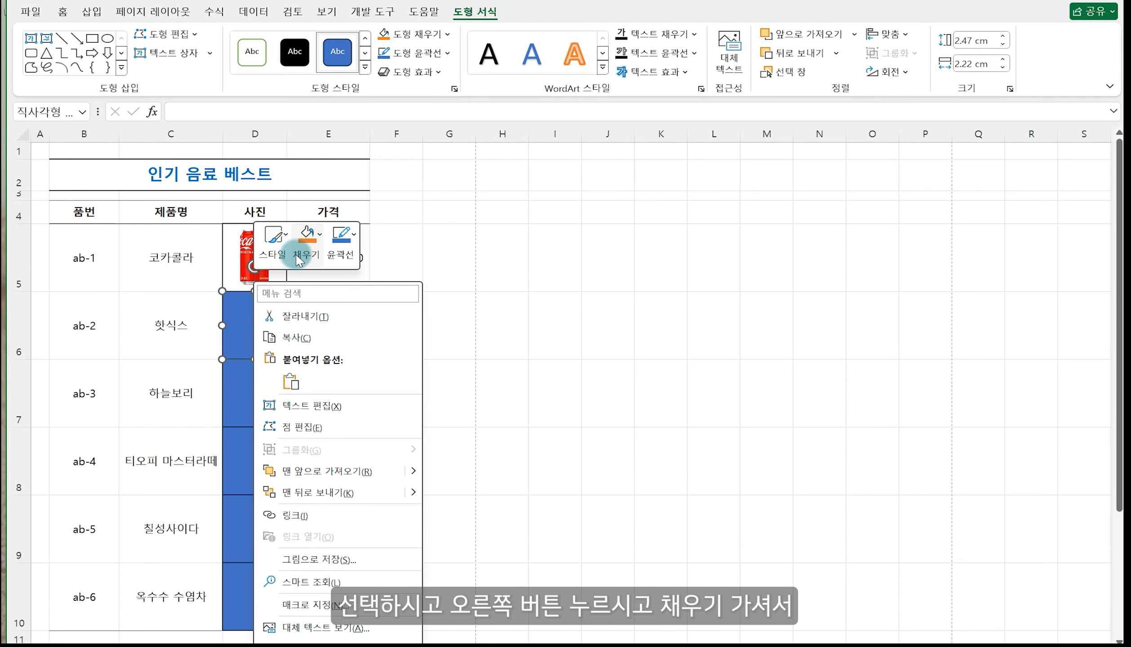
pyautogui.click(305, 242)
pyautogui.click(337, 484)
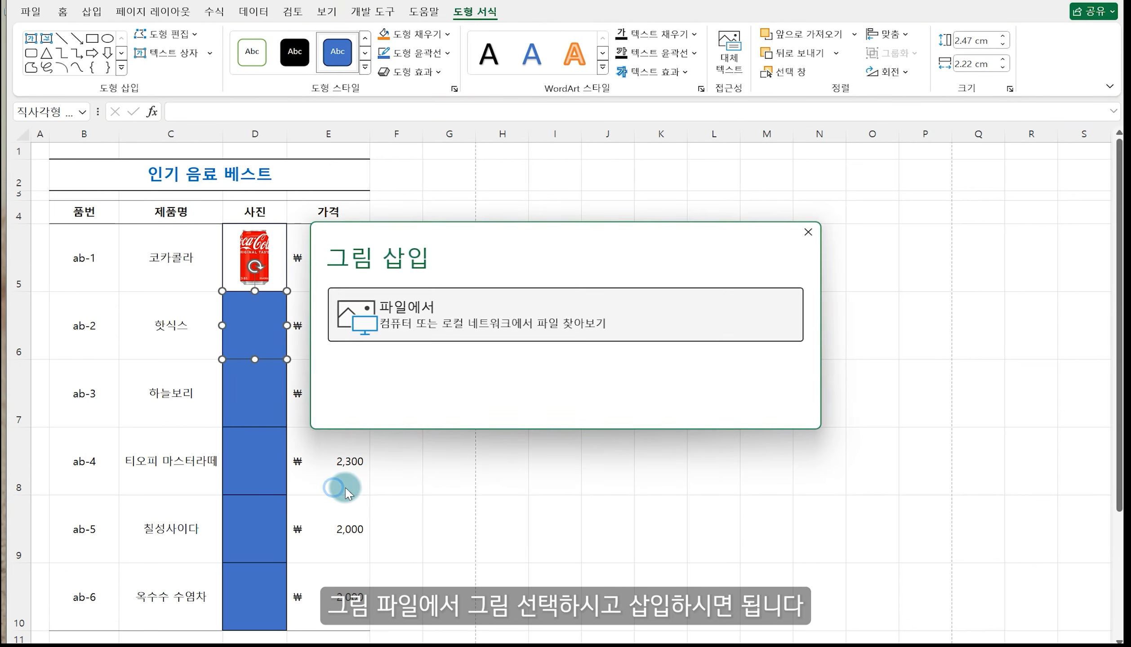
pyautogui.click(349, 330)
pyautogui.click(398, 93)
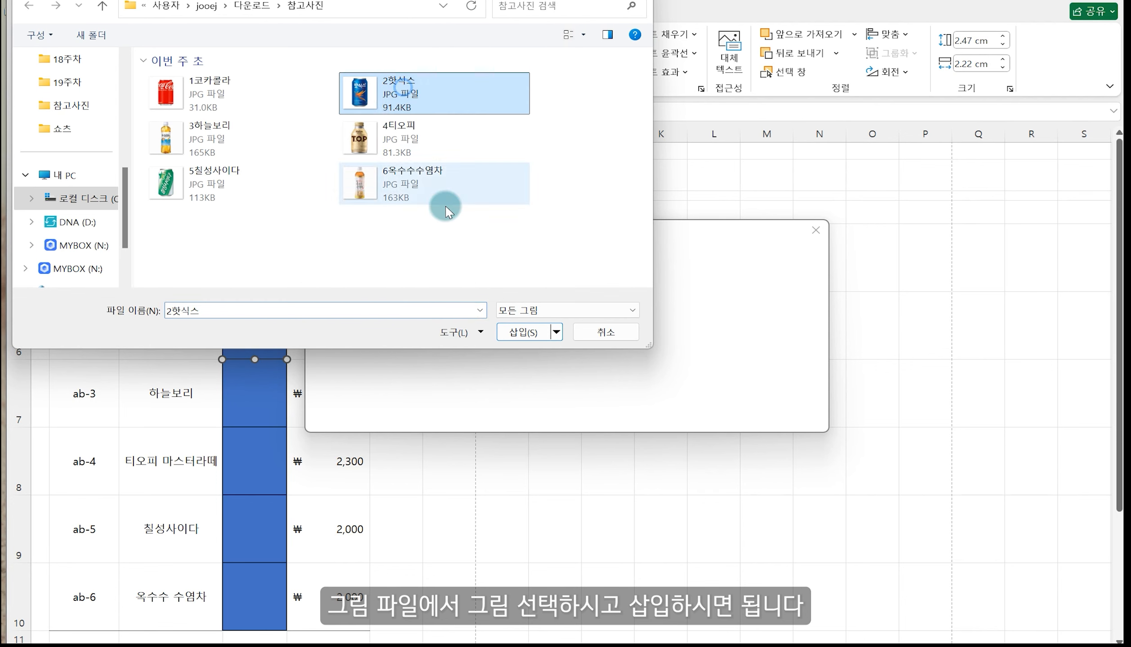
pyautogui.click(522, 332)
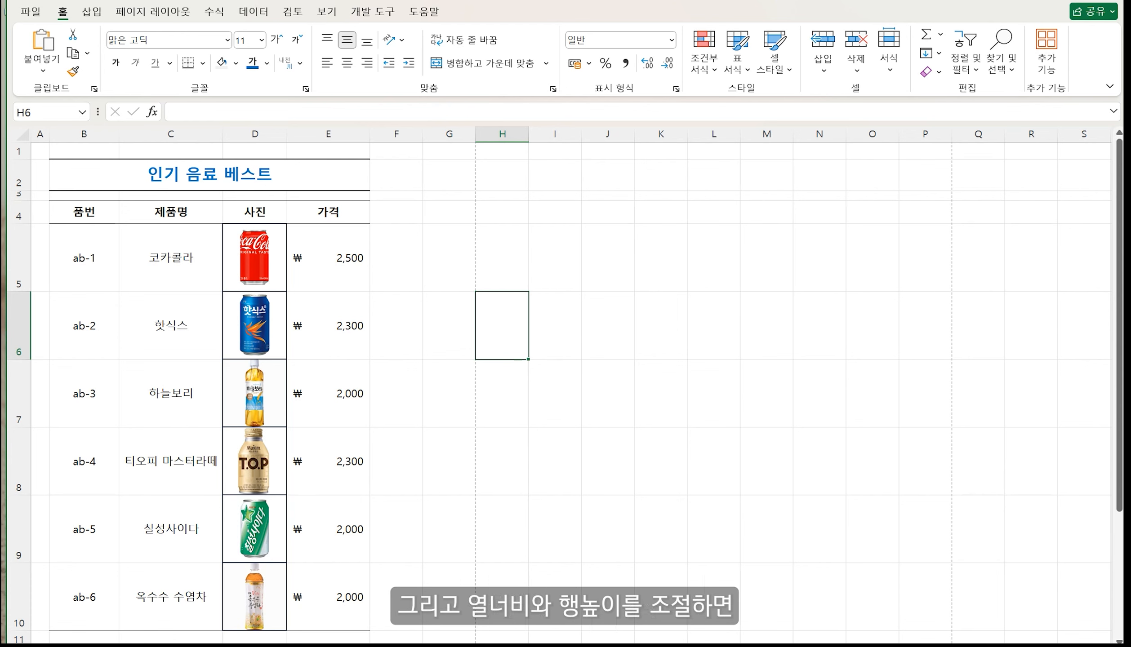
# Widen column D and increase the height of row 5 so the picture-filled rectangles resize with the cells.
pyautogui.moveTo(287, 134); pyautogui.dragTo(314, 134)
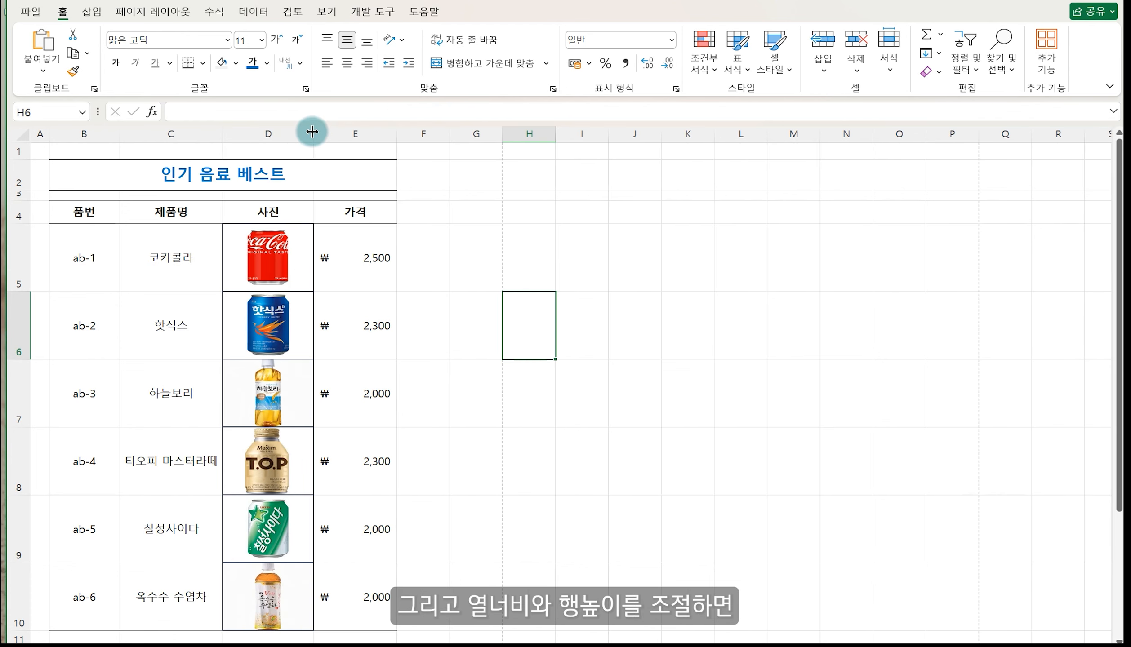
pyautogui.moveTo(17, 292); pyautogui.dragTo(16, 321)
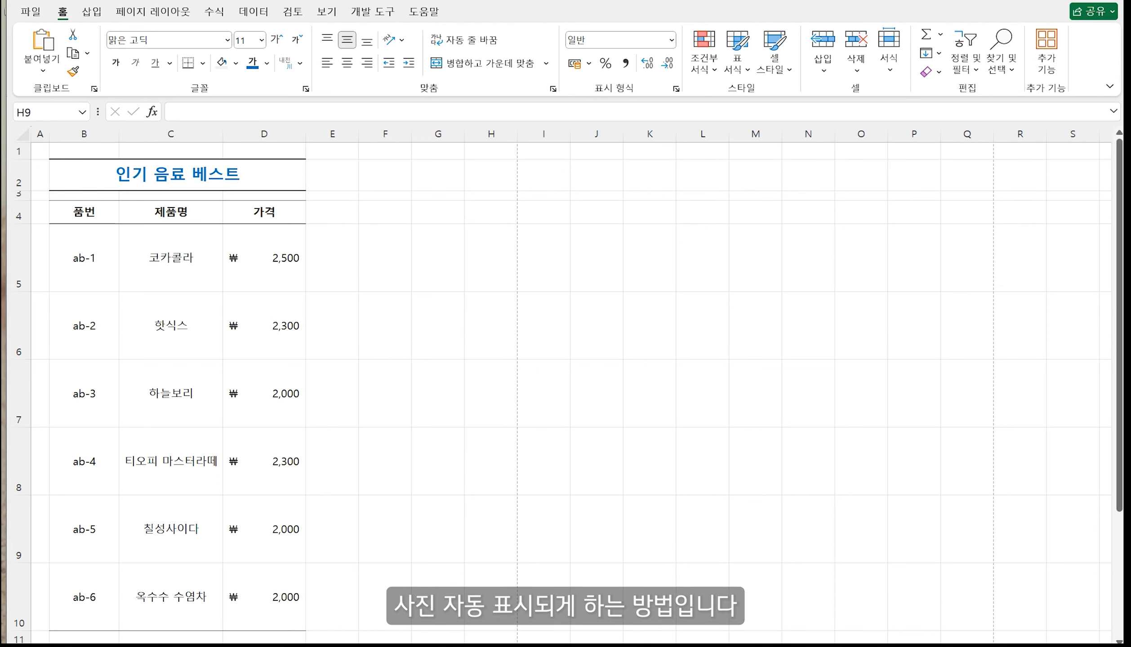
# Insert a note on the 코카콜라 cell C5 and make its box narrower and slightly taller.
pyautogui.click(190, 260)
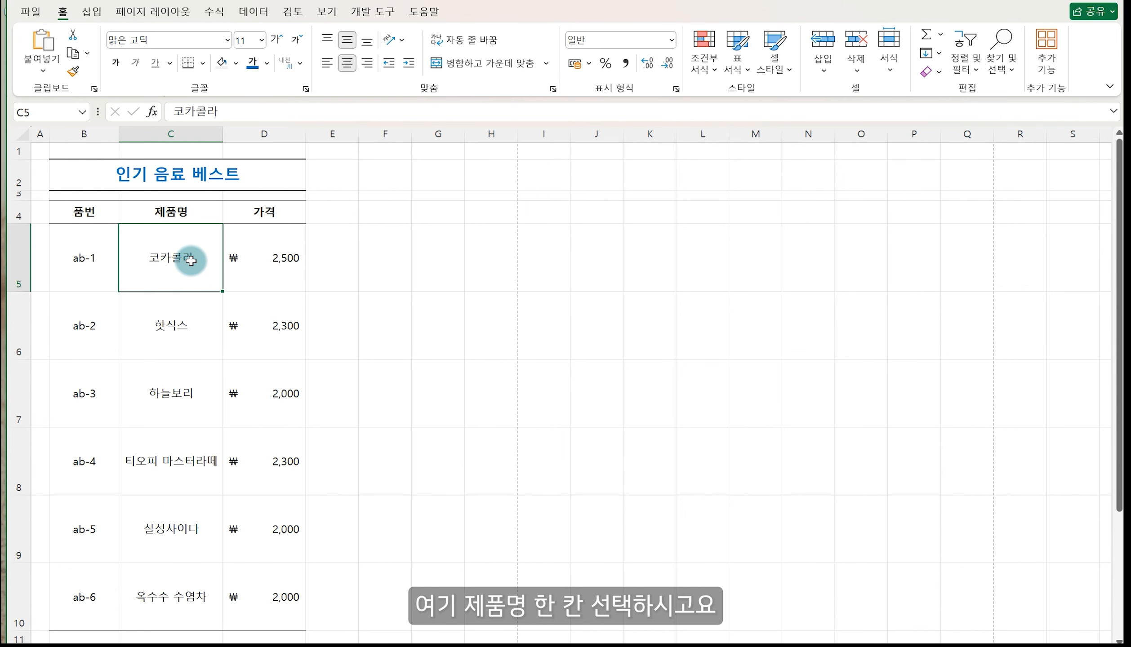
pyautogui.rightClick(191, 260)
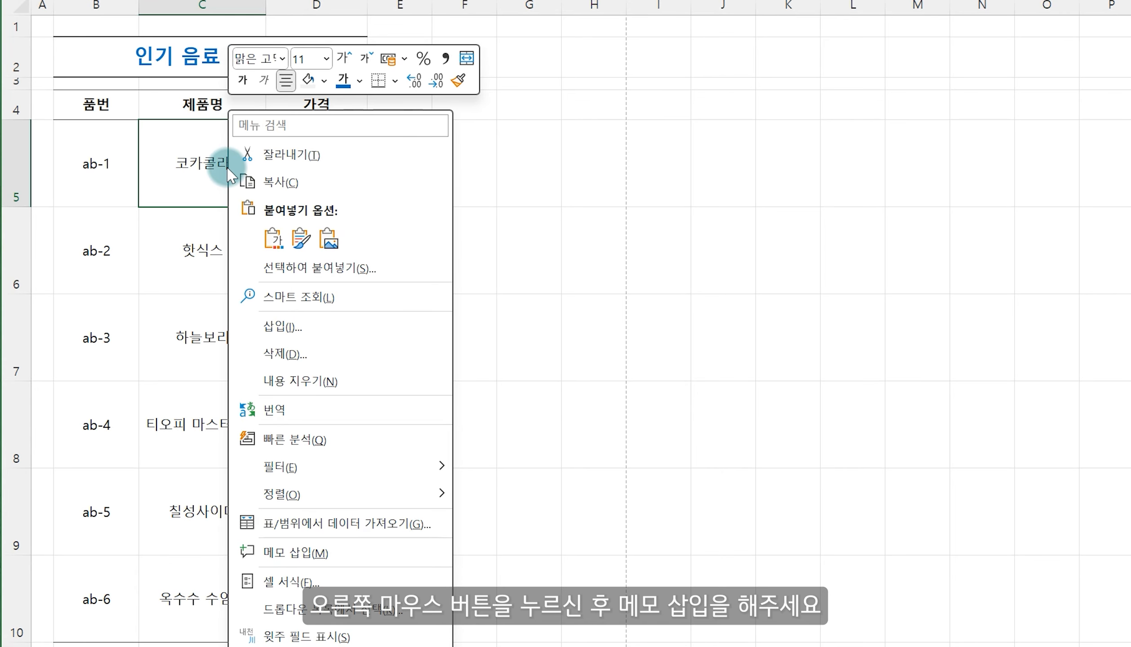
pyautogui.click(307, 546)
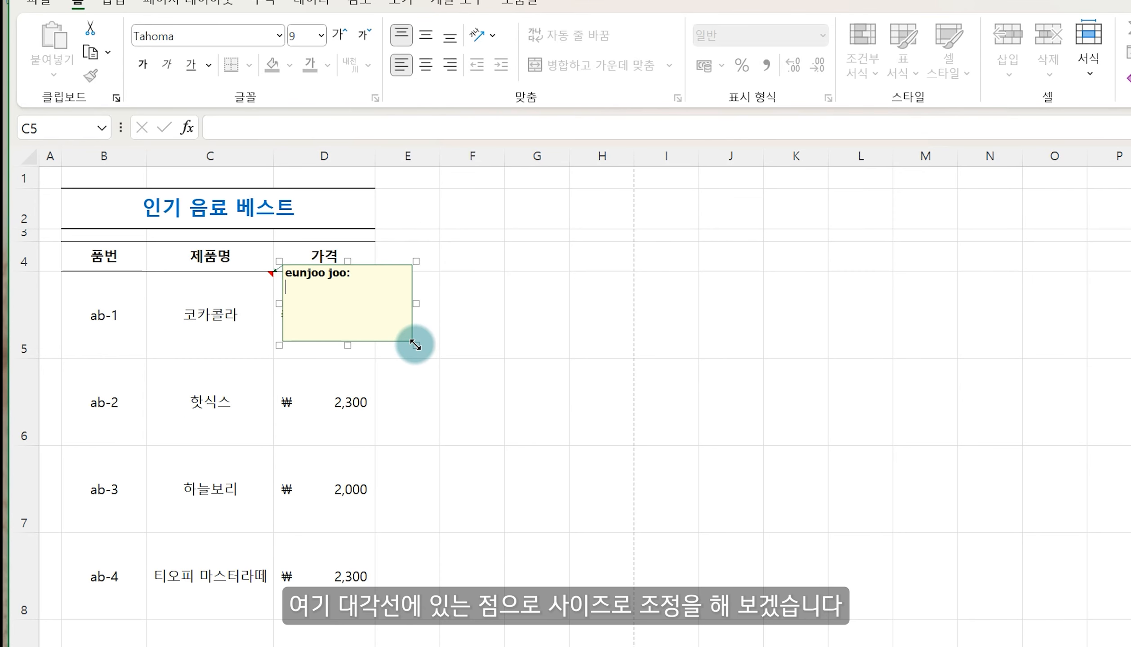
pyautogui.moveTo(415, 345); pyautogui.dragTo(408, 360)
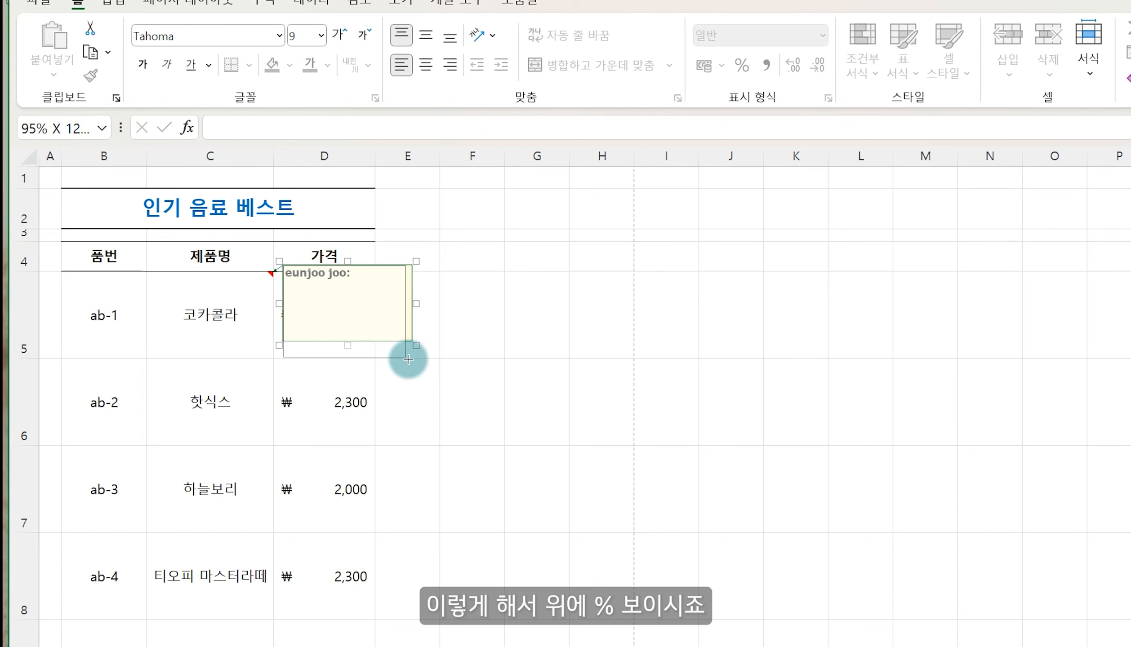
pyautogui.moveTo(408, 360); pyautogui.dragTo(362, 359)
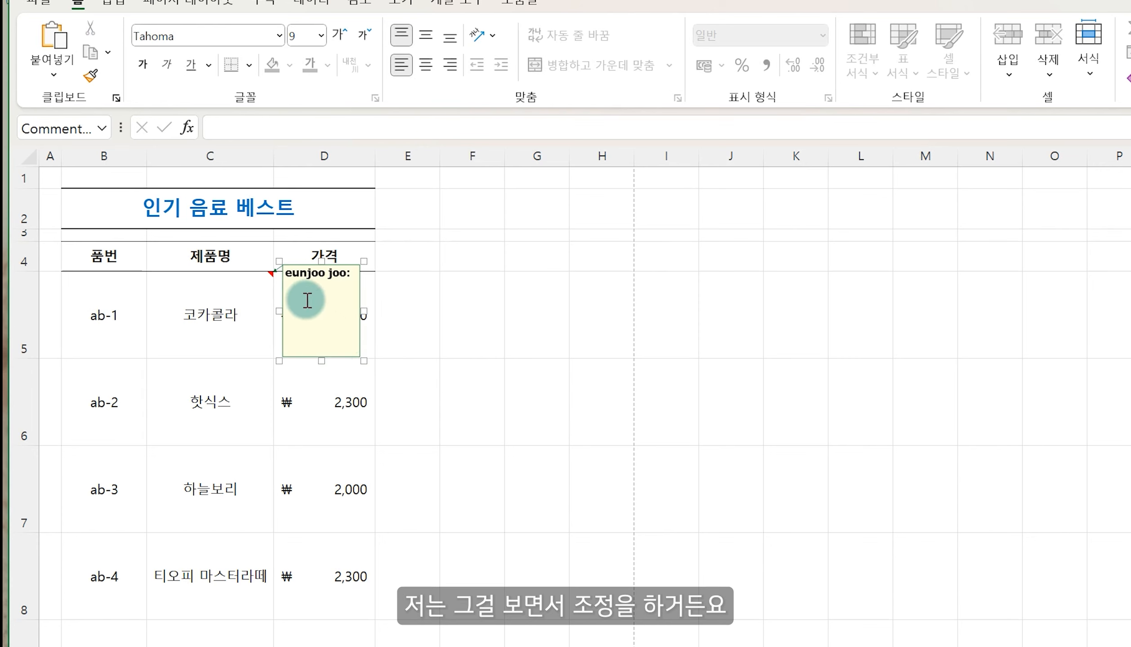
# Clear the author name from the note on the 코카콜라 cell and open the note's format settings.
pyautogui.moveTo(352, 273); pyautogui.dragTo(275, 272)
pyautogui.press('Delete')
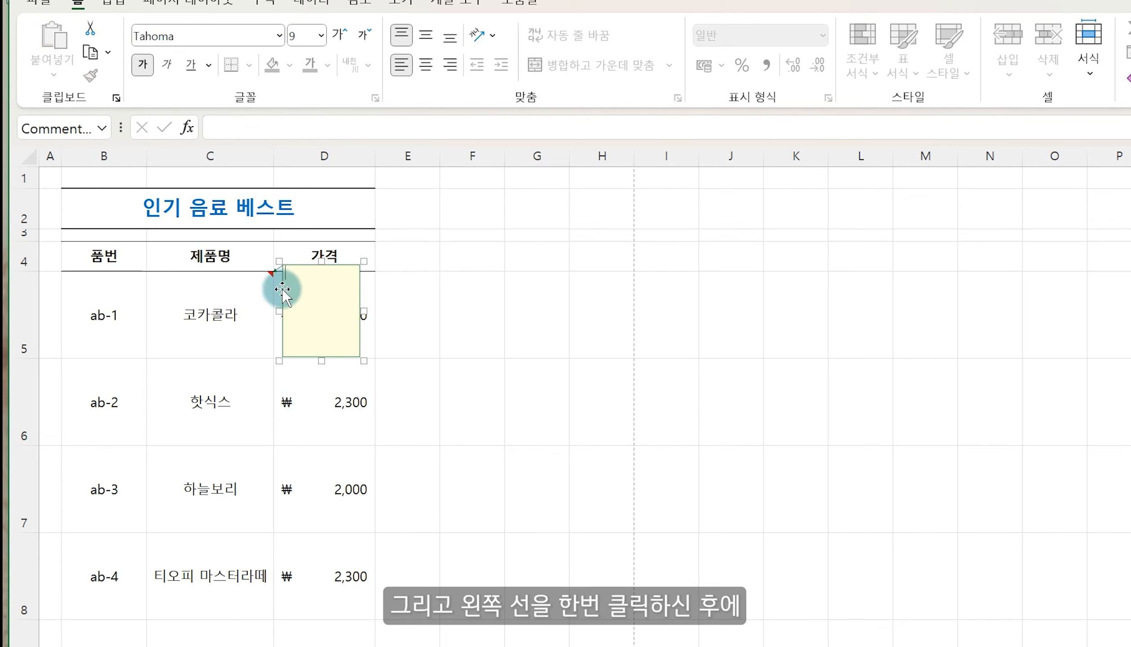
pyautogui.click(282, 290)
pyautogui.rightClick(282, 291)
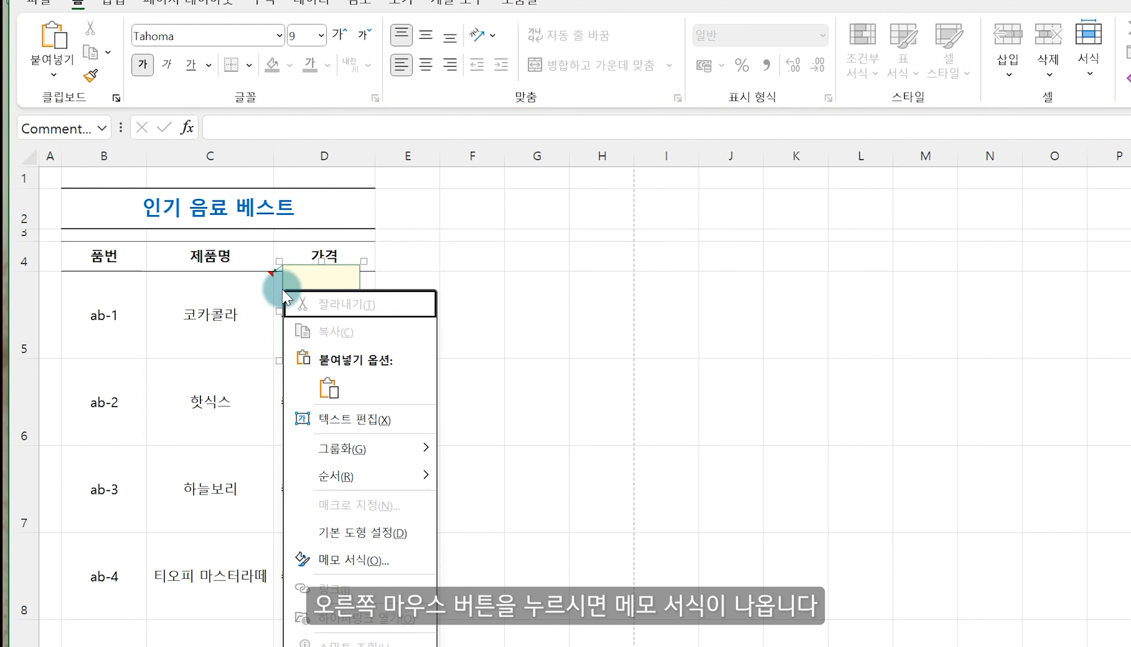
pyautogui.click(335, 563)
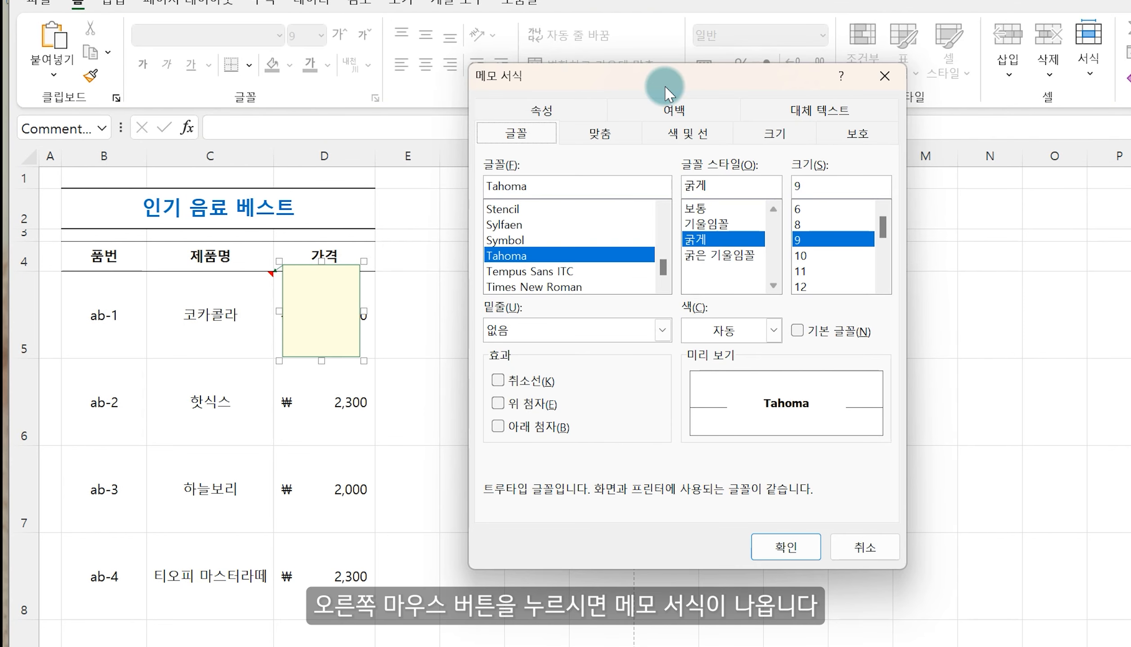
# Fill the 코카콜라 note with the picture file 1코카콜라 using a picture fill effect, and return to the sheet.
pyautogui.click(697, 142)
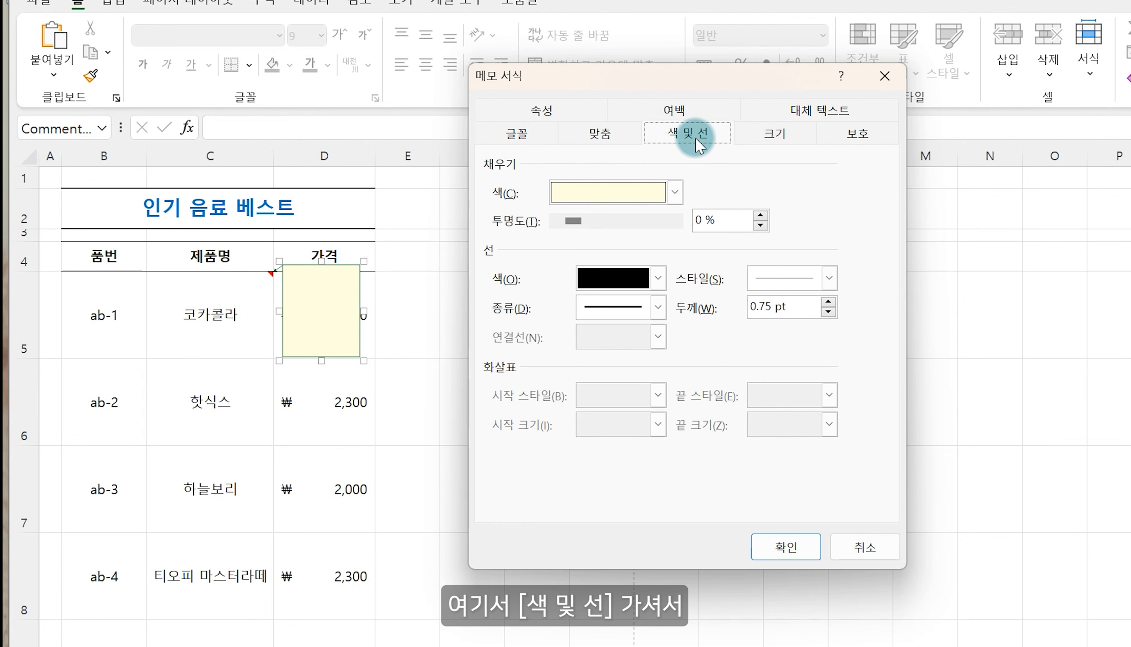
pyautogui.click(675, 192)
pyautogui.click(624, 417)
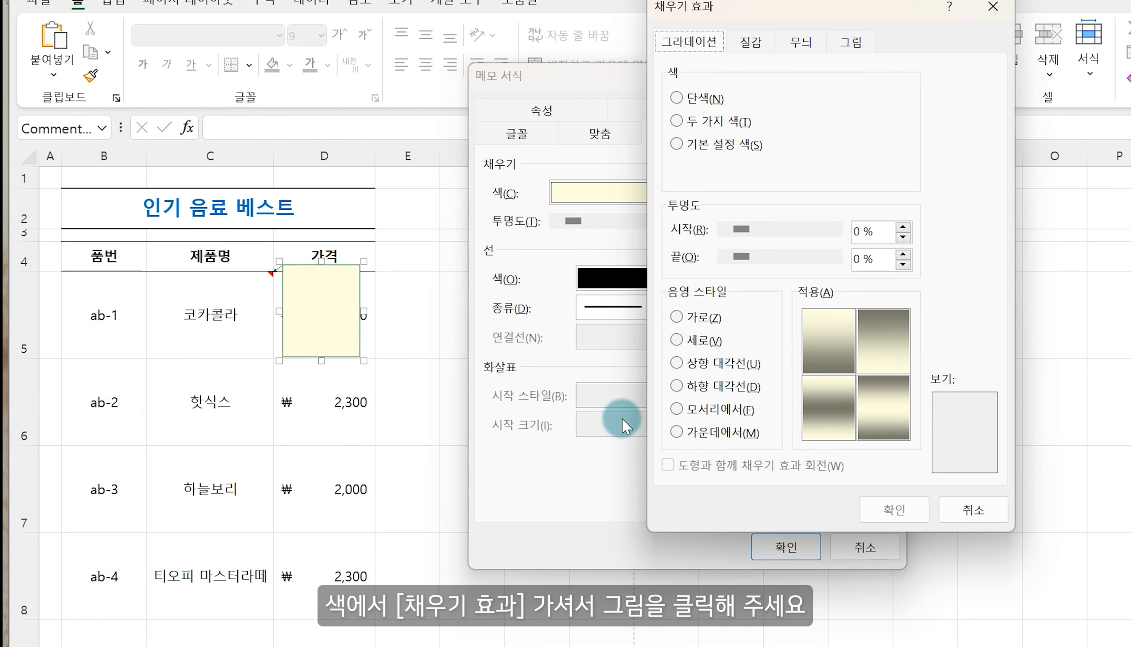
pyautogui.click(858, 45)
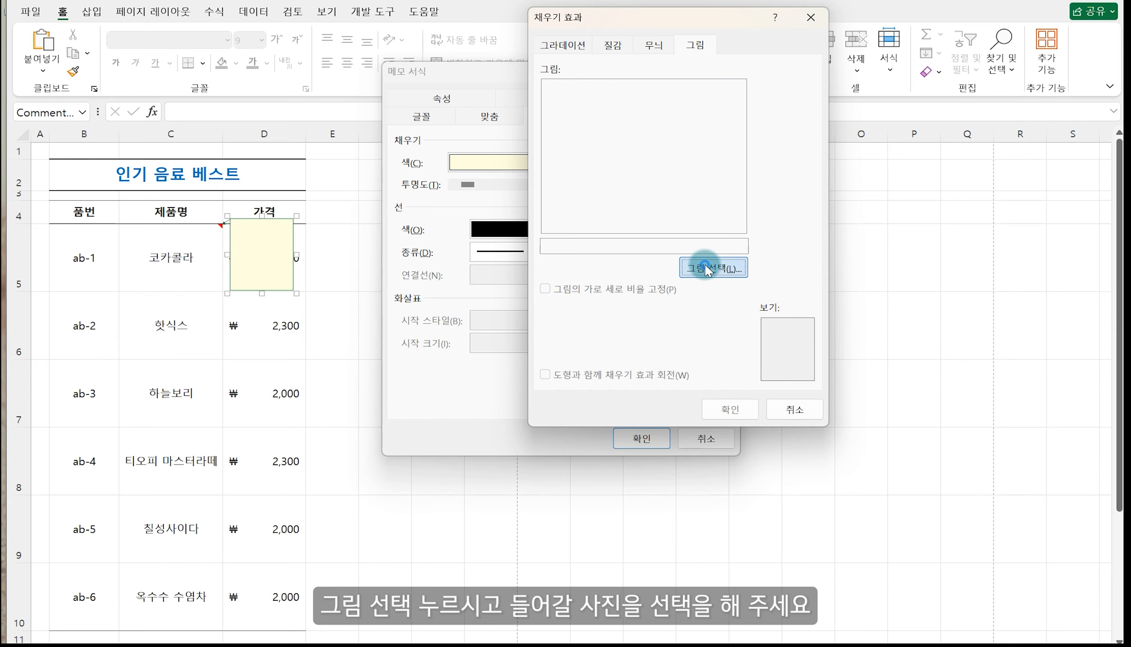
pyautogui.click(704, 263)
pyautogui.click(718, 187)
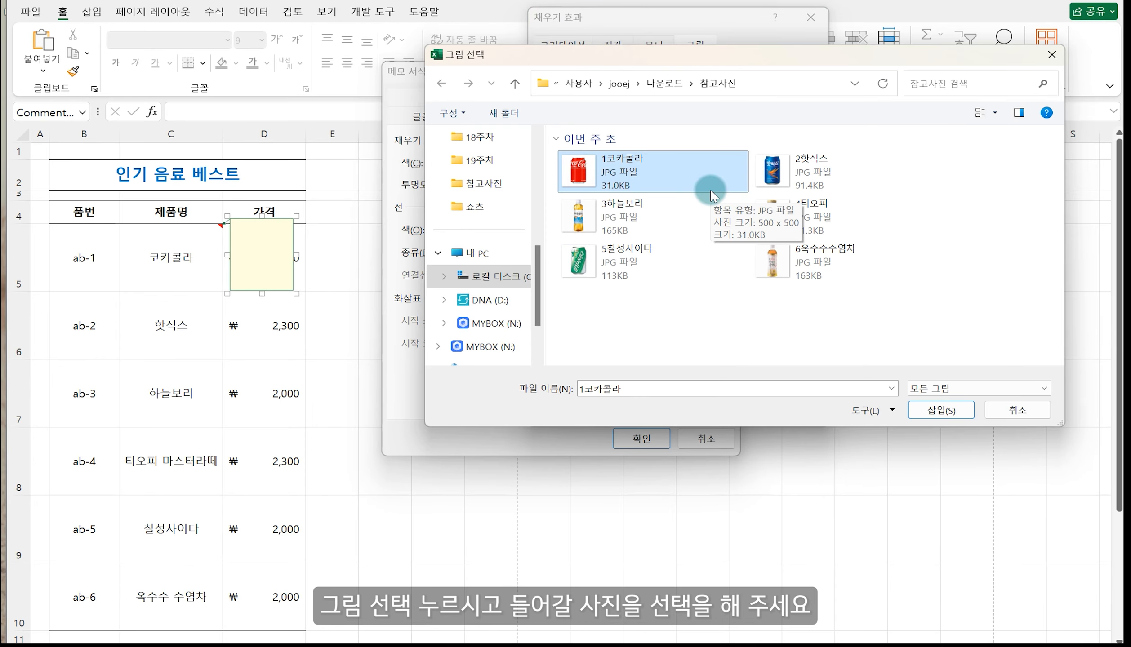
pyautogui.click(934, 410)
pyautogui.click(730, 409)
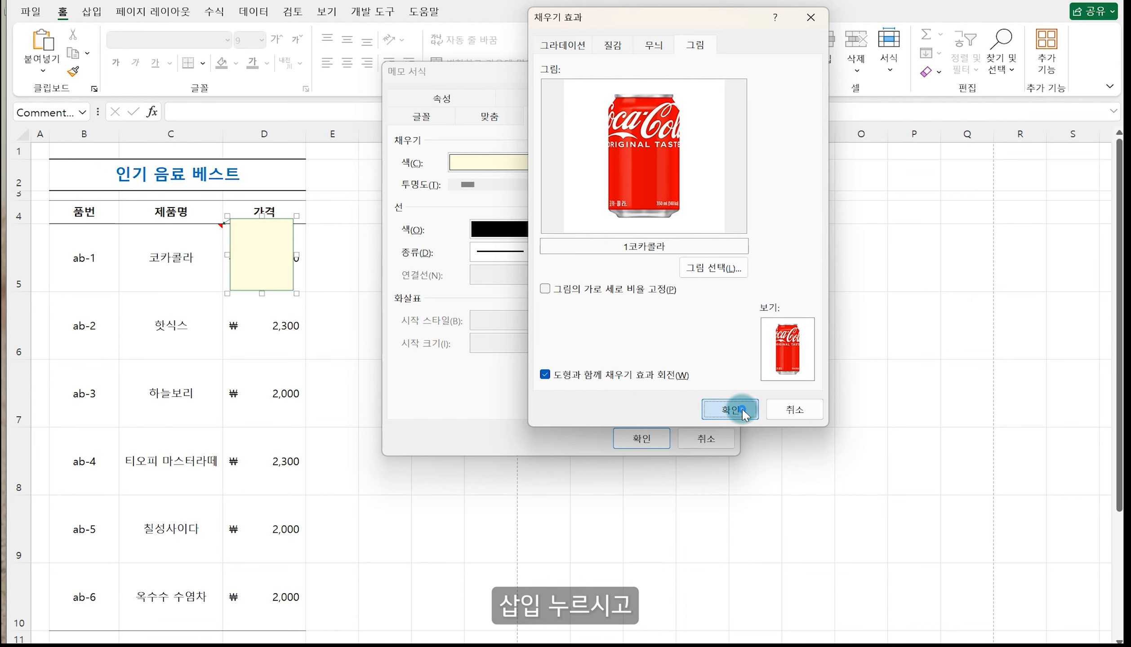
pyautogui.click(643, 441)
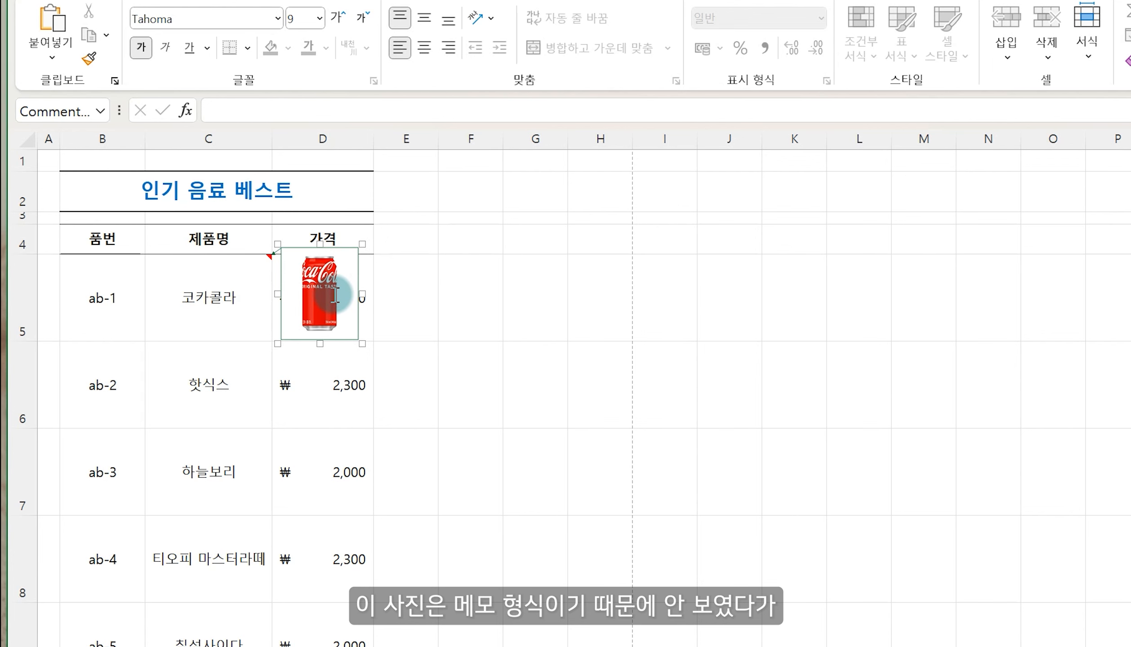
pyautogui.click(217, 323)
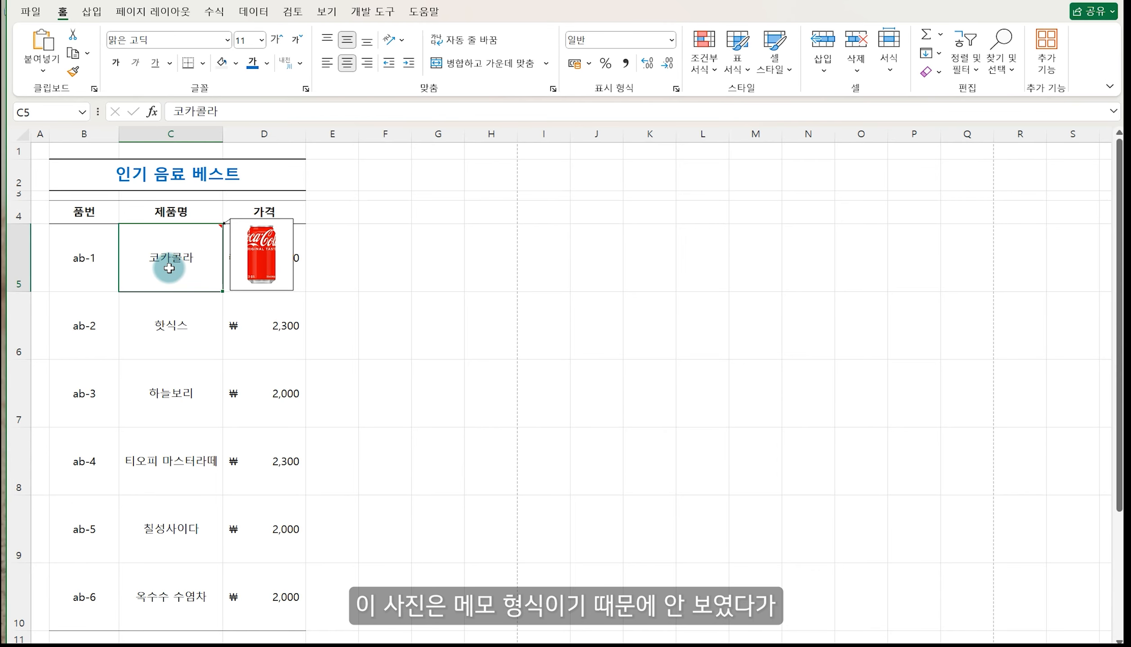
# Insert a note on the 핫식스 cell C6 and make its box narrower and slightly taller.
pyautogui.click(185, 322)
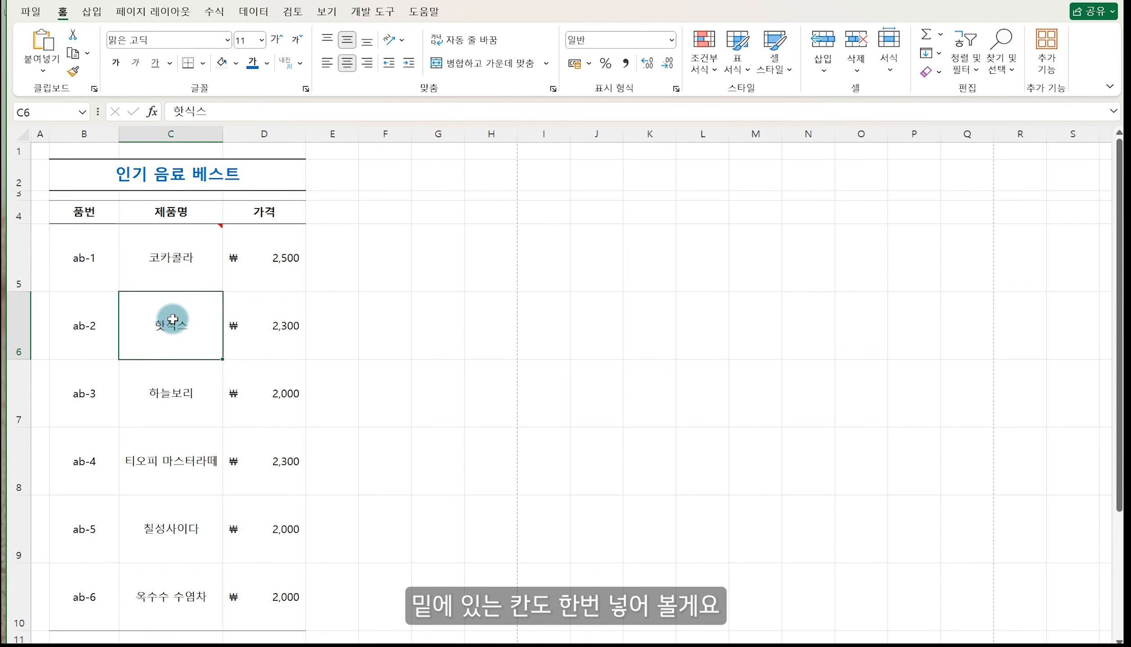
pyautogui.rightClick(173, 321)
pyautogui.click(283, 561)
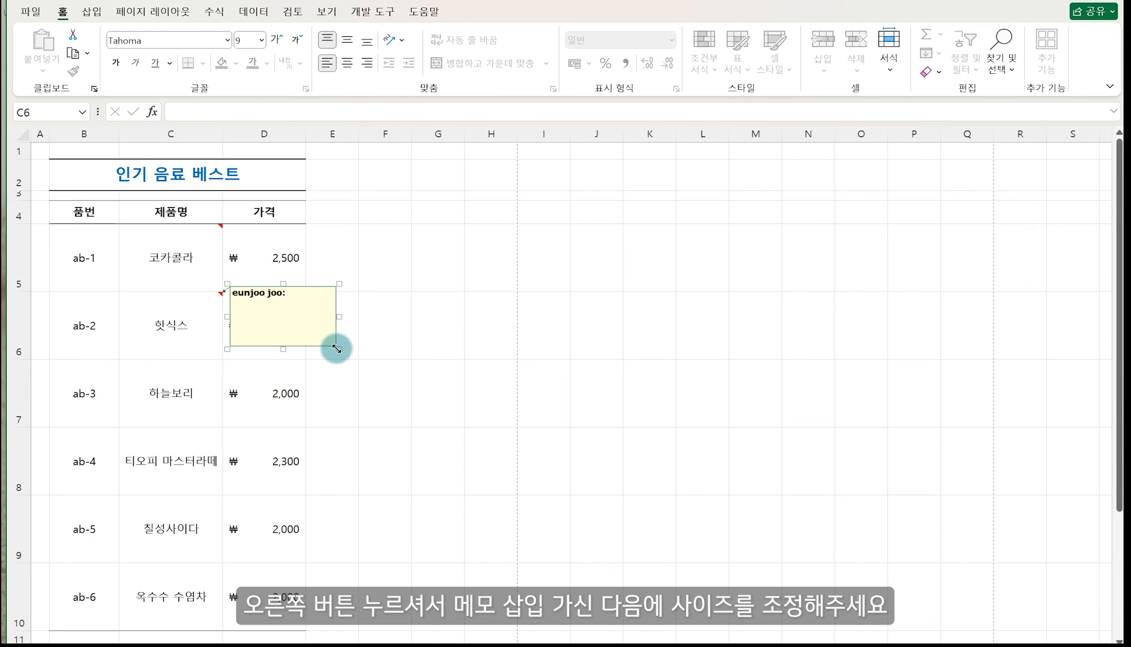
pyautogui.moveTo(339, 348); pyautogui.dragTo(296, 363)
# Clear the author name from the note on the 핫식스 cell.
pyautogui.click(286, 297)
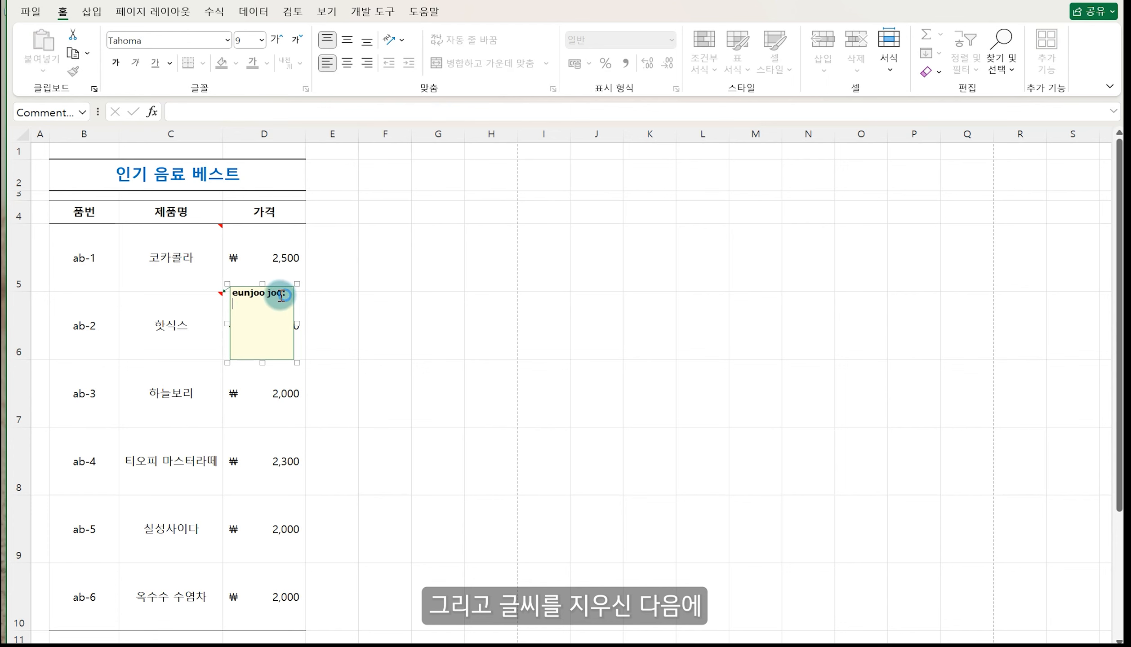
pyautogui.press('BackSpace')
pyautogui.press('BackSpace')
pyautogui.press('BackSpace')
pyautogui.press('BackSpace')
pyautogui.press('BackSpace')
pyautogui.press('BackSpace')
pyautogui.press('BackSpace')
pyautogui.press('BackSpace')
pyautogui.press('BackSpace')
pyautogui.press('BackSpace')
pyautogui.press('BackSpace')
pyautogui.press('BackSpace')
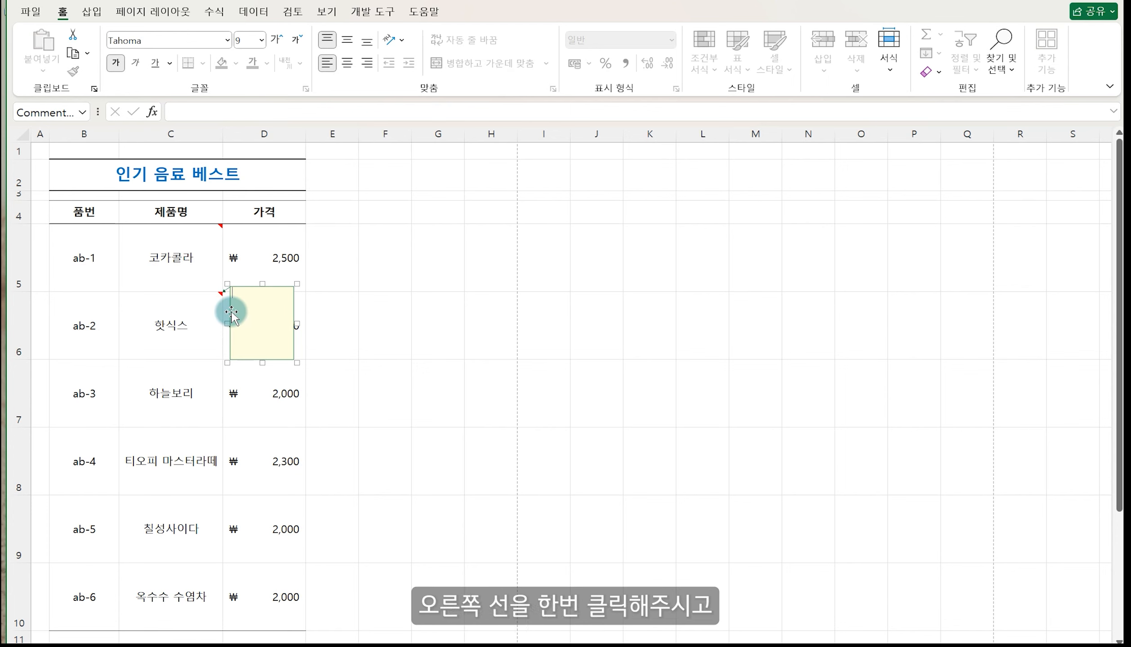
# Fill the 핫식스 note with a picture using the picture fill effect in the note's format settings.
pyautogui.click(232, 313)
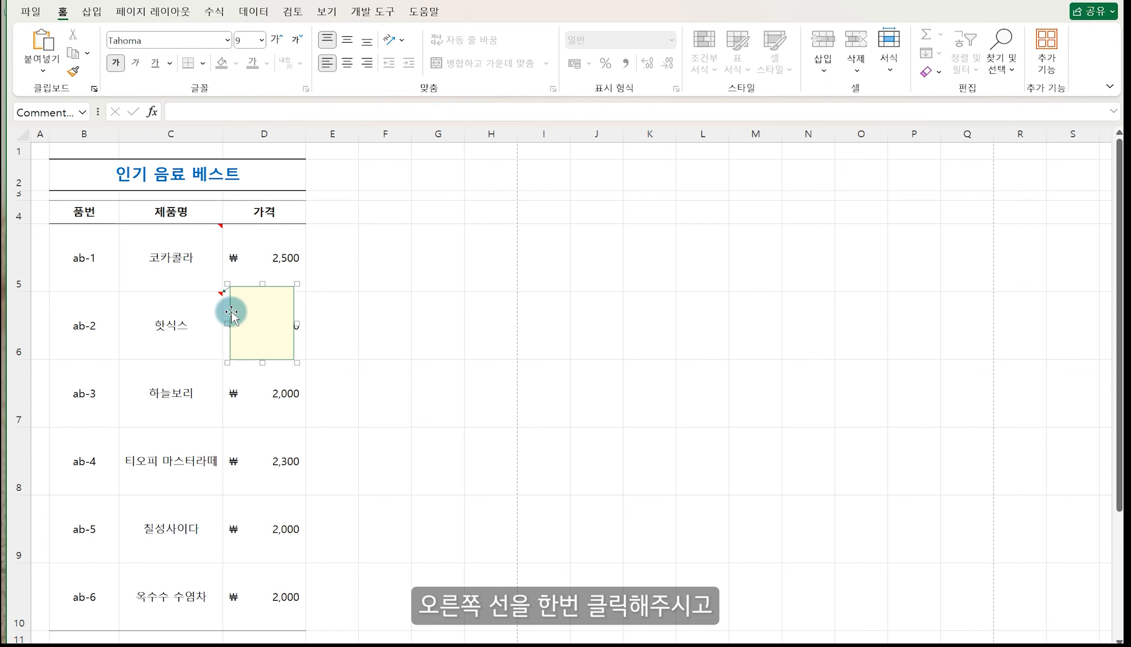
pyautogui.rightClick(233, 318)
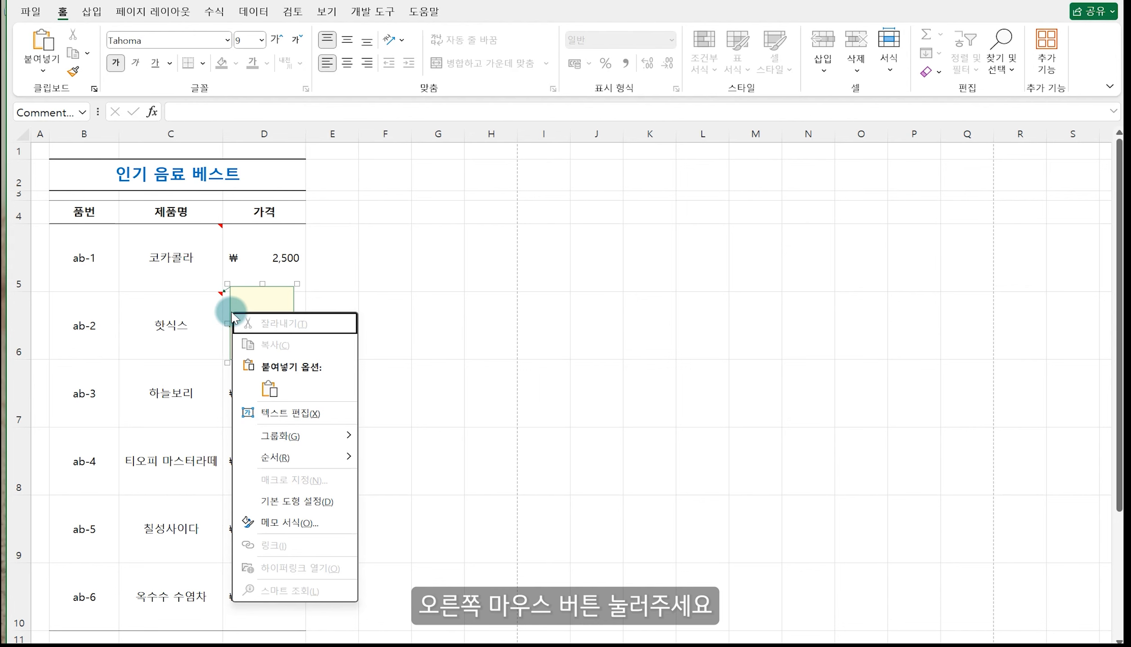
pyautogui.click(290, 522)
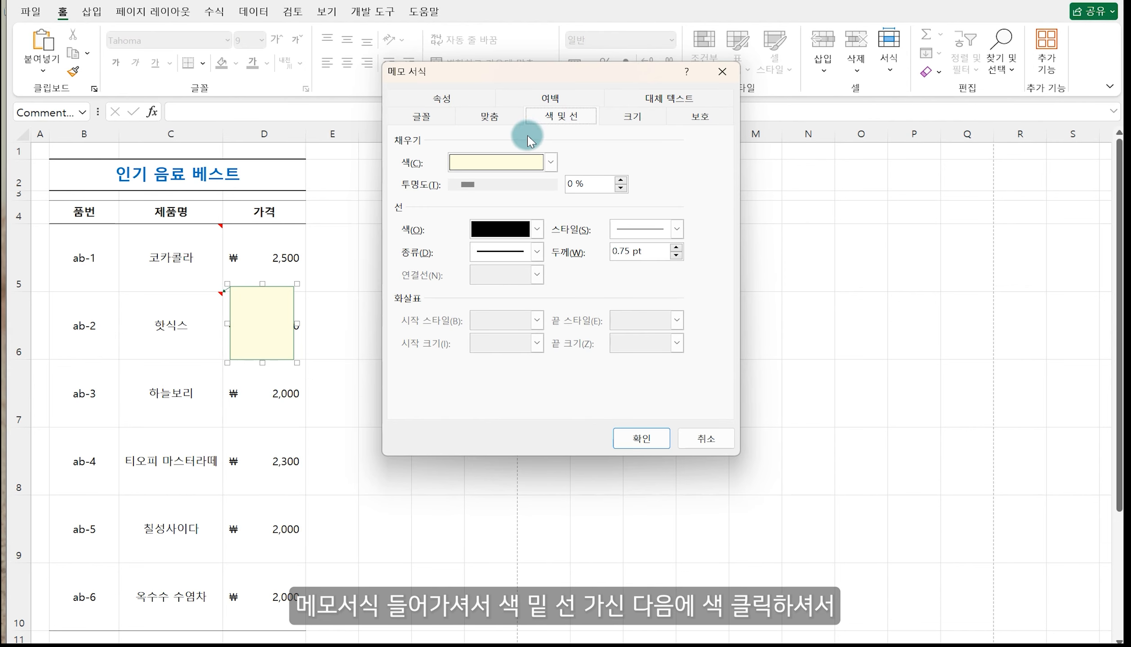
pyautogui.click(550, 162)
pyautogui.click(516, 336)
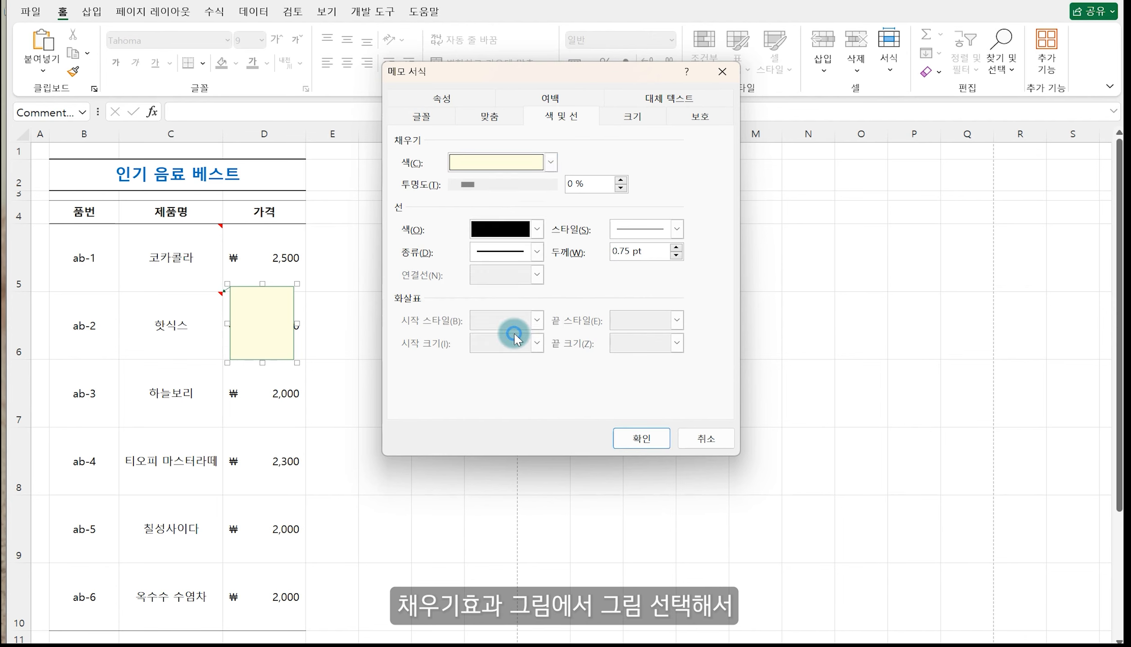
pyautogui.click(577, 87)
pyautogui.click(611, 310)
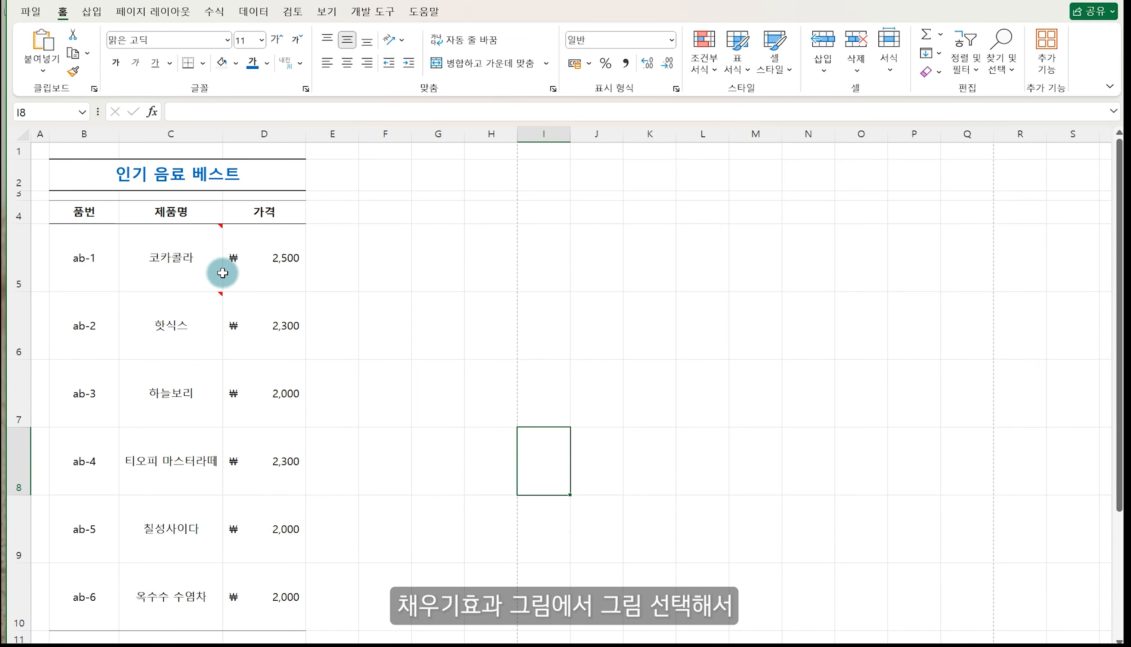
# Check the pictures shown by the notes on the product name cells in column C.
pyautogui.moveTo(200, 325)
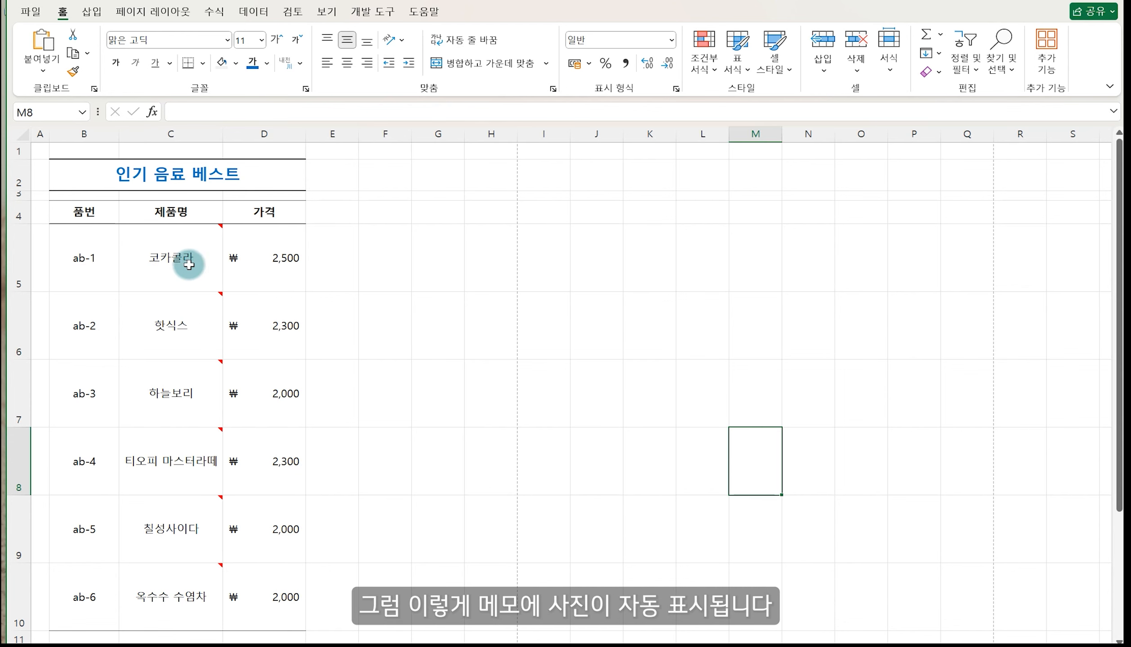
pyautogui.moveTo(173, 260)
pyautogui.moveTo(170, 347)
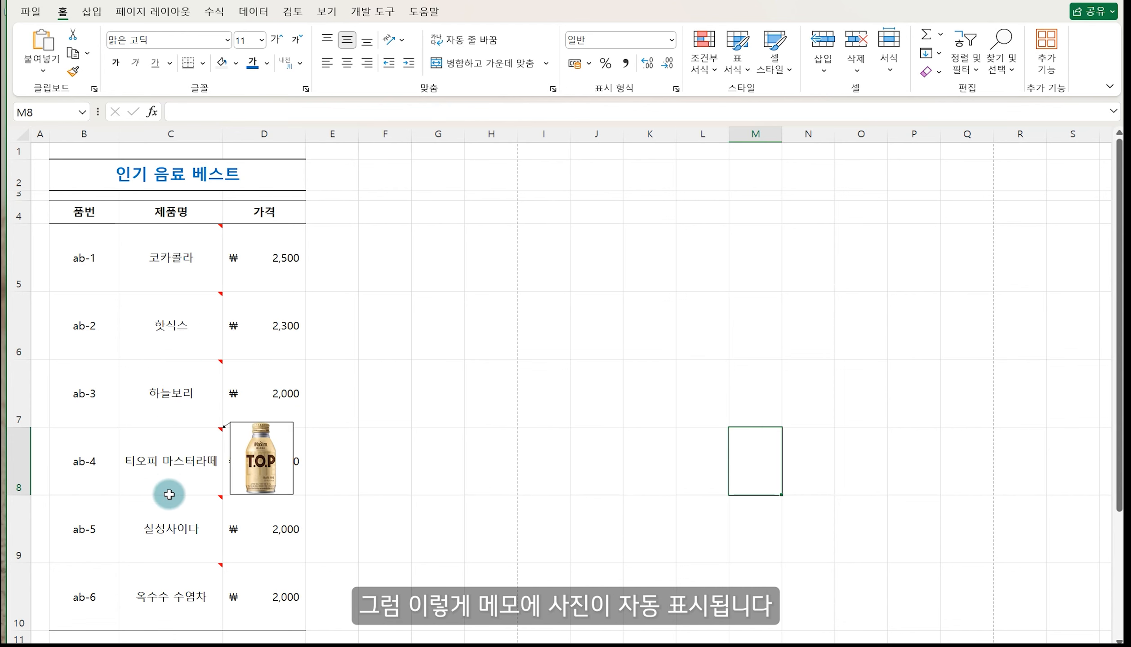
pyautogui.moveTo(165, 519)
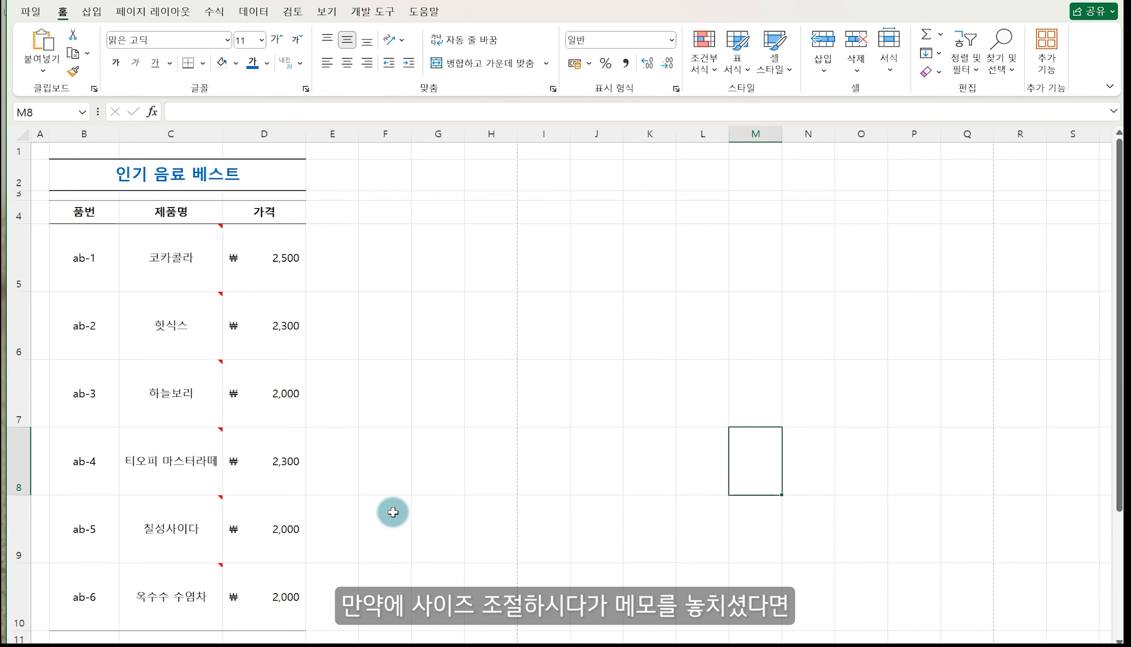
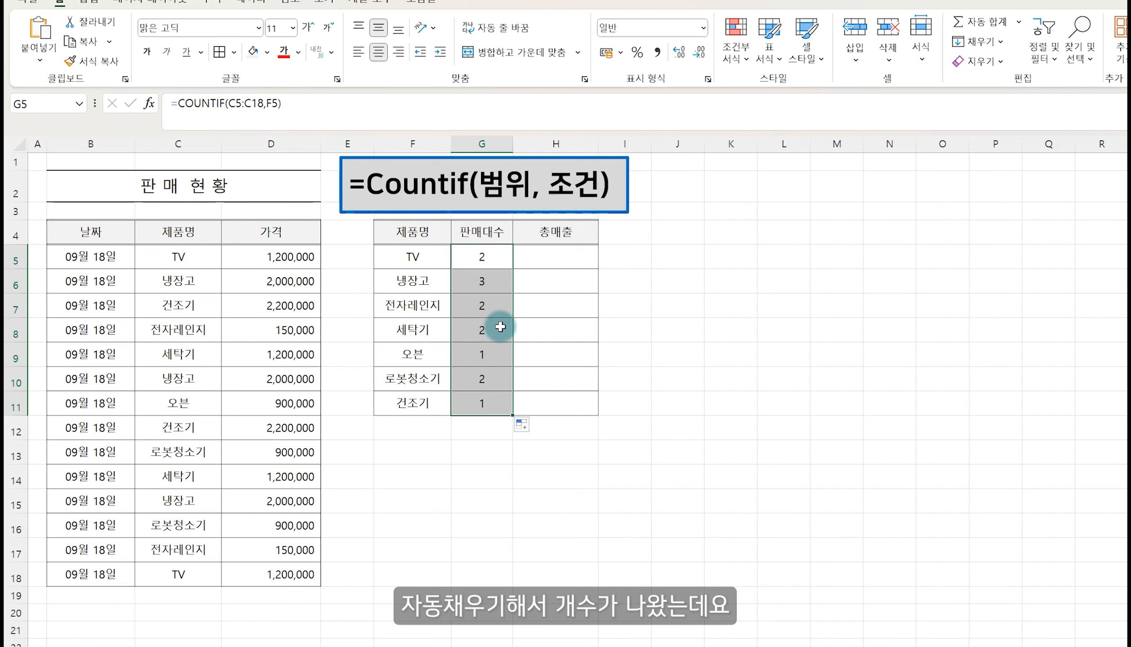
# Compare the COUNTIF ranges in G5, G6 and G11 with the 건조기 entries in the 제품명 column.
pyautogui.click(493, 404)
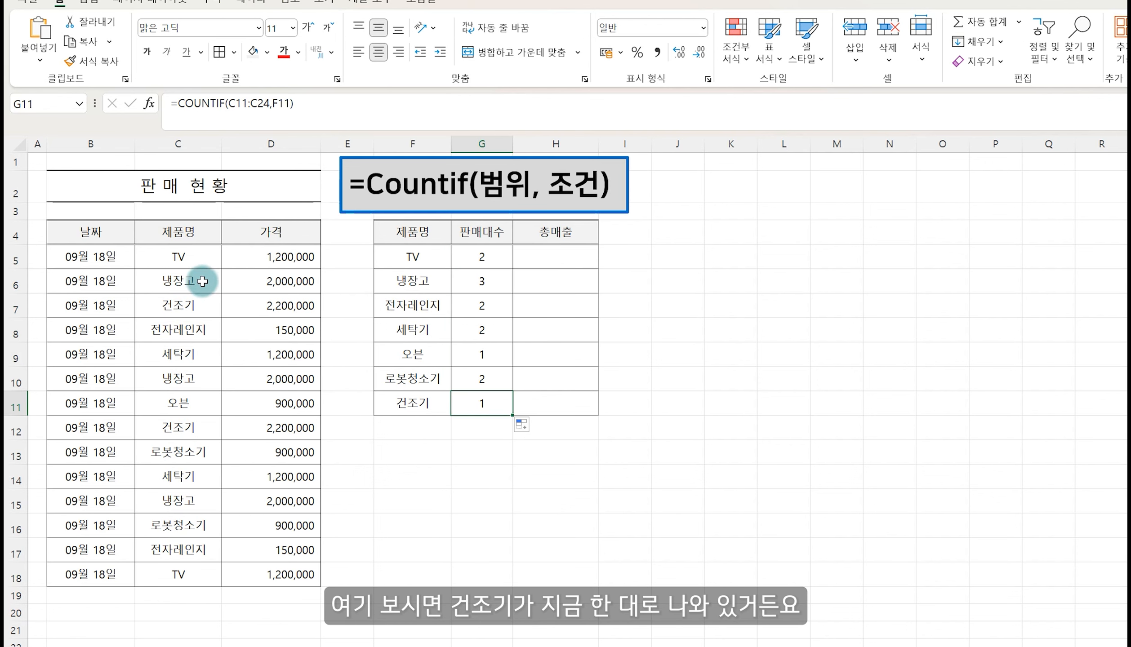
pyautogui.click(199, 309)
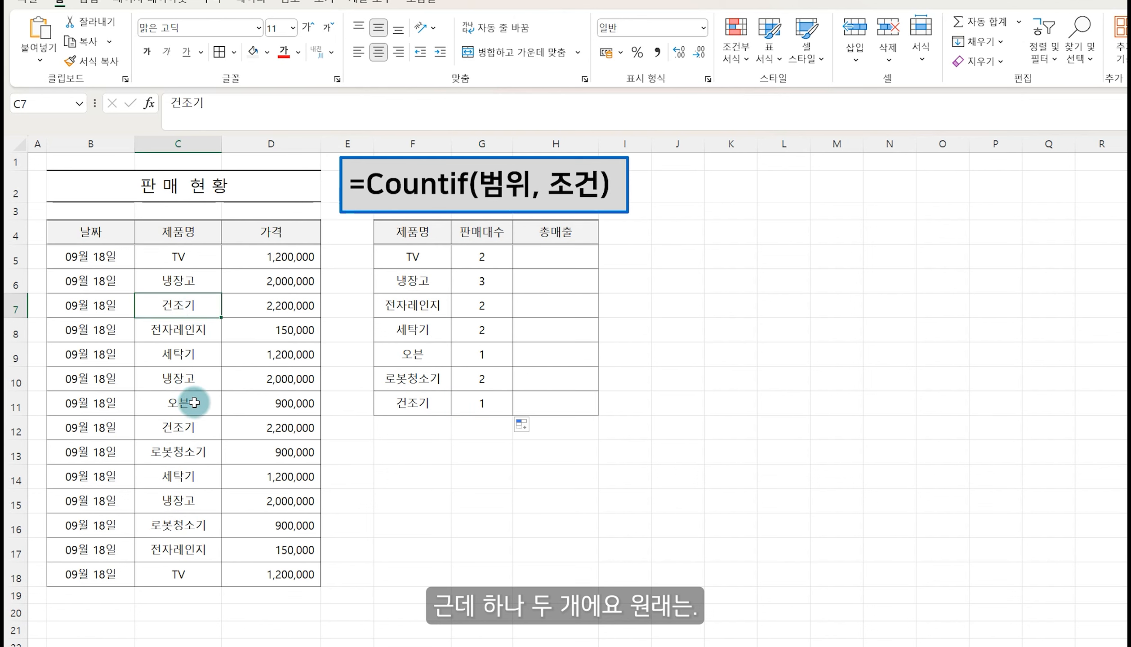
pyautogui.click(193, 421)
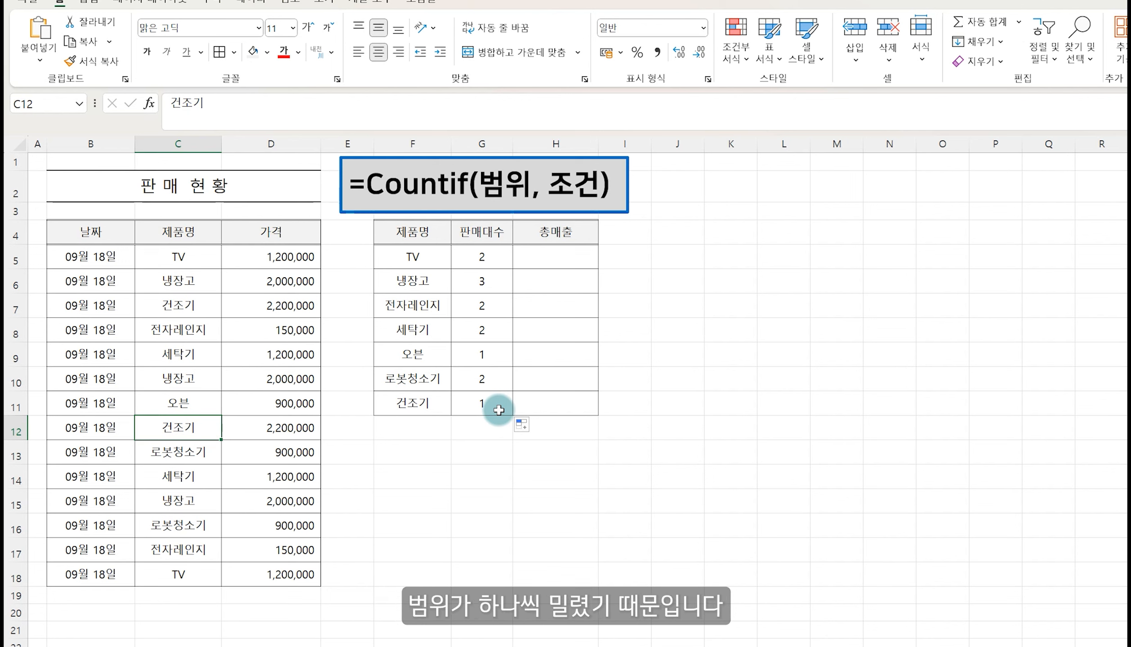
pyautogui.click(488, 260)
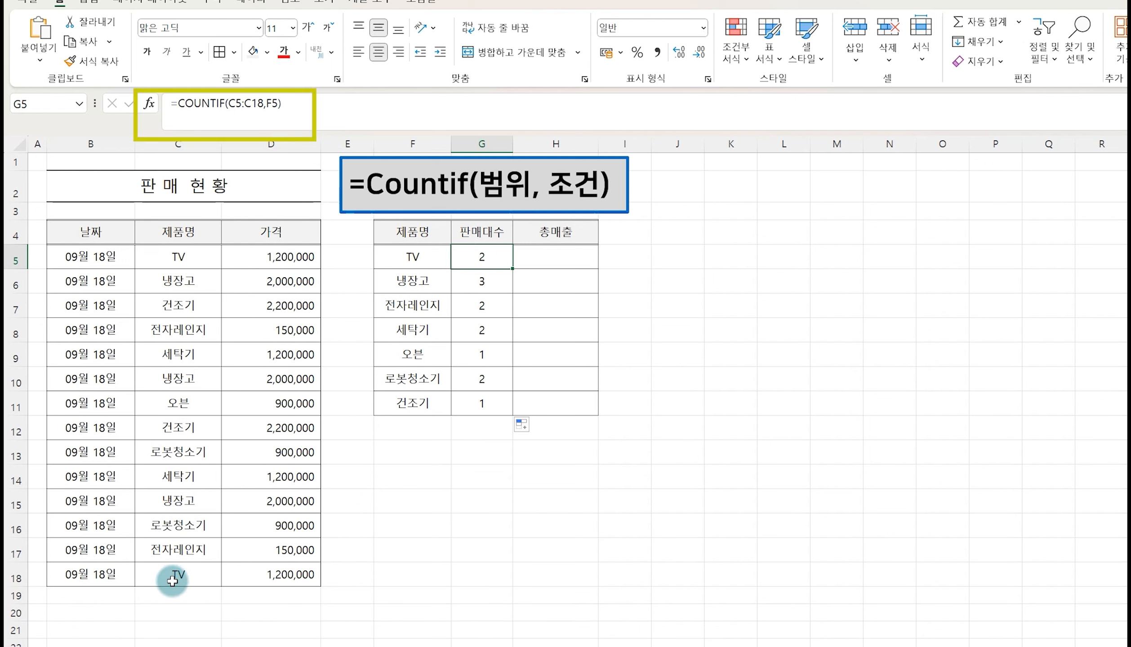
pyautogui.click(496, 282)
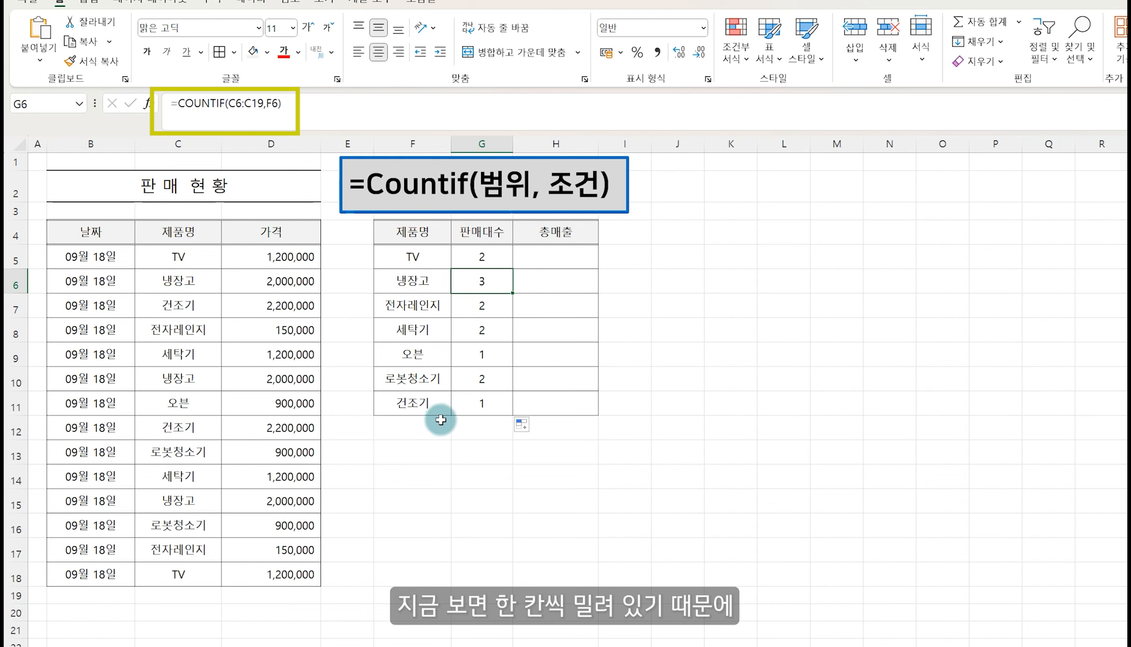
pyautogui.click(472, 408)
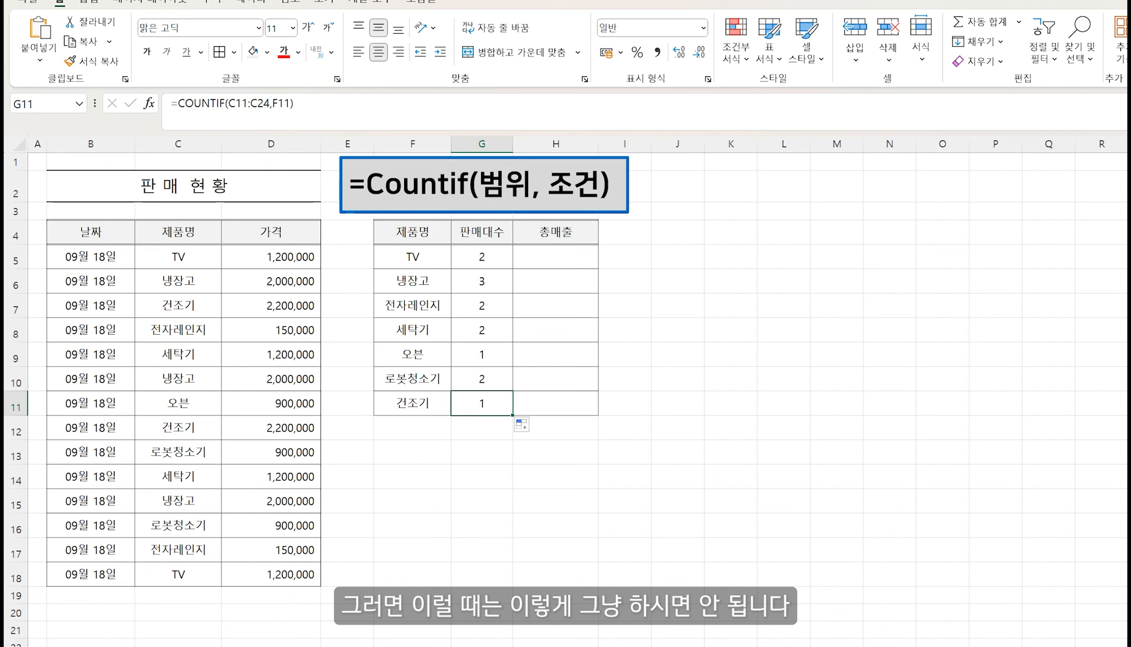
# Undo the COUNTIF fill below G5 and make the formula's range in G5 absolute as $C$5:$C$18.
pyautogui.hotkey('ctrl', 'z')
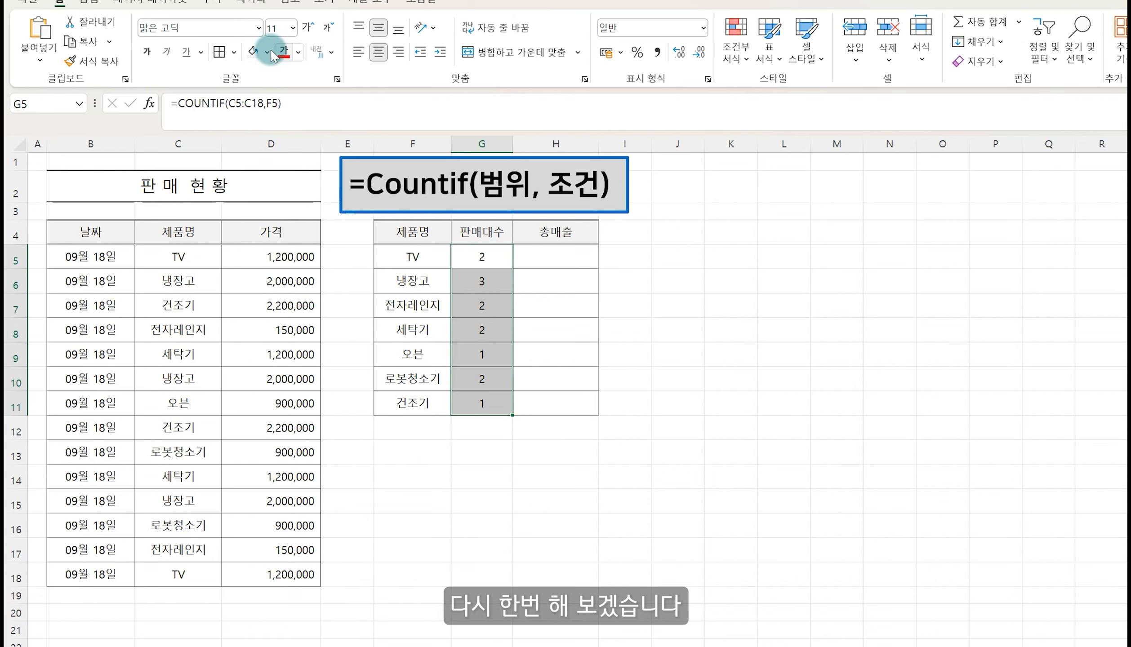
pyautogui.hotkey('ctrl', 'z')
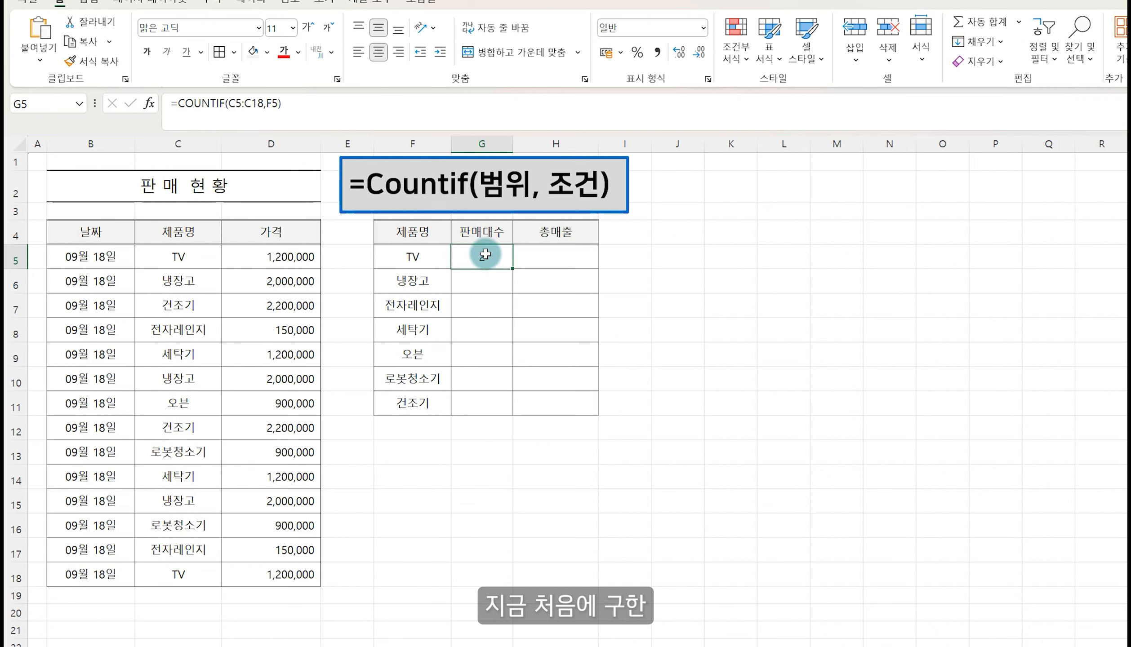
pyautogui.click(226, 104)
pyautogui.moveTo(226, 105); pyautogui.dragTo(260, 108)
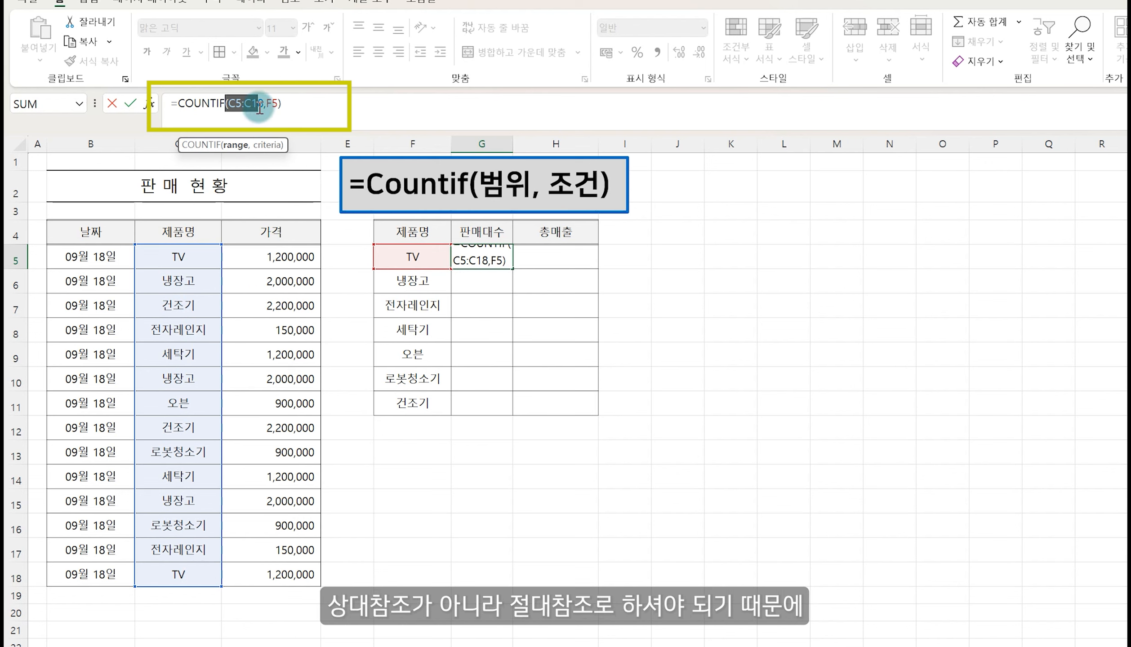
pyautogui.click(227, 103)
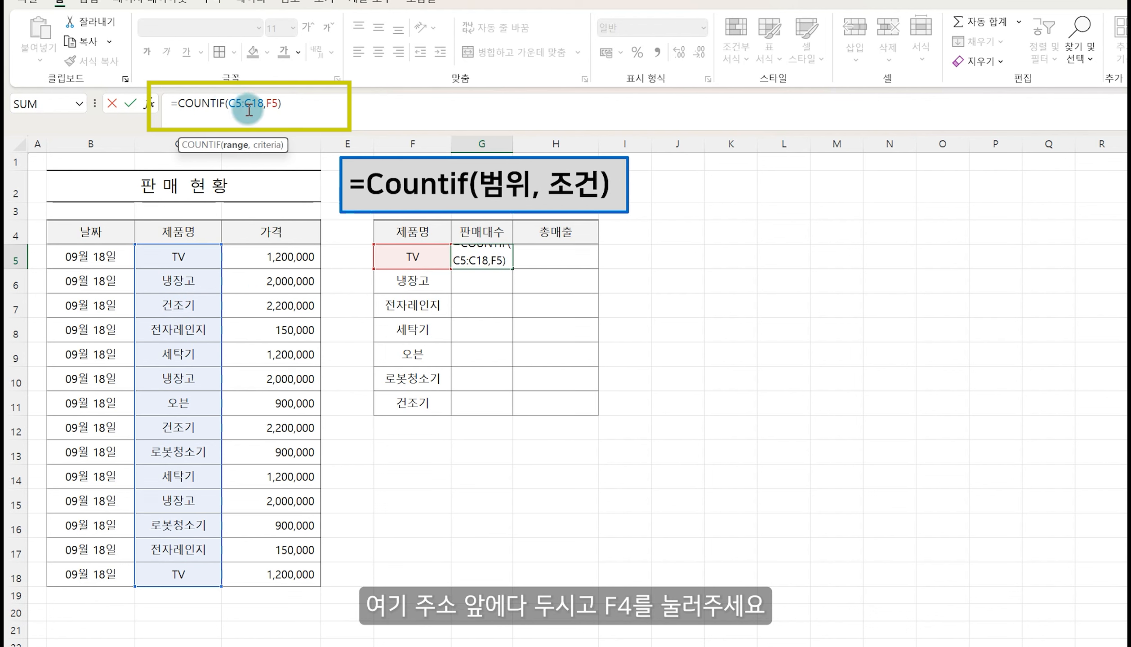
pyautogui.press('F4')
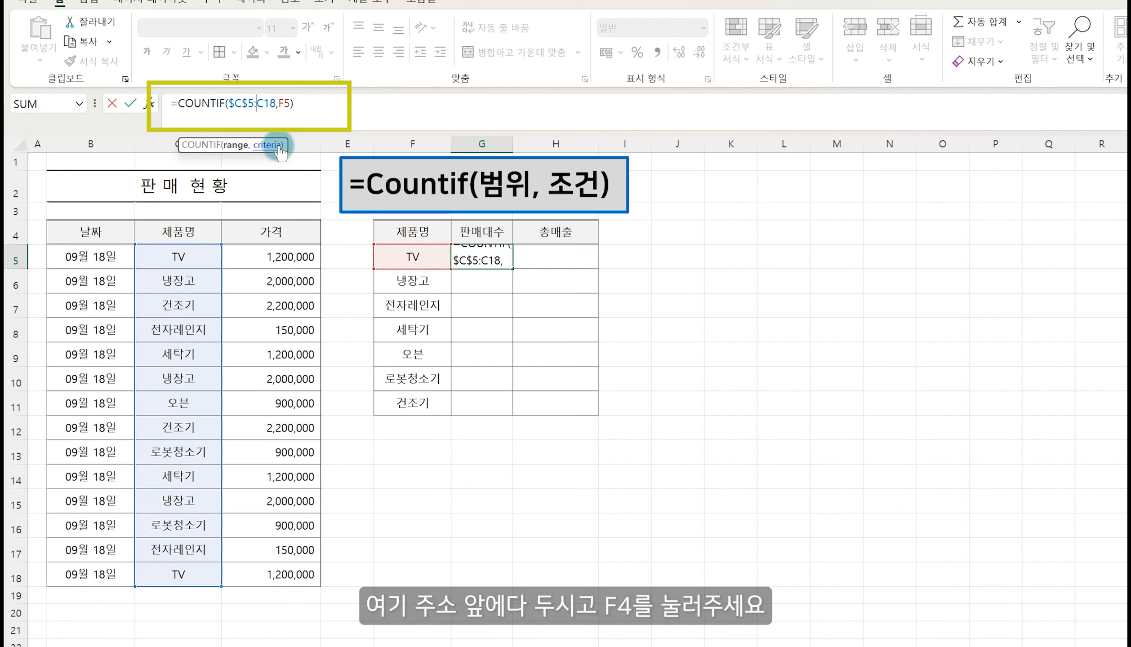
pyautogui.press('F4')
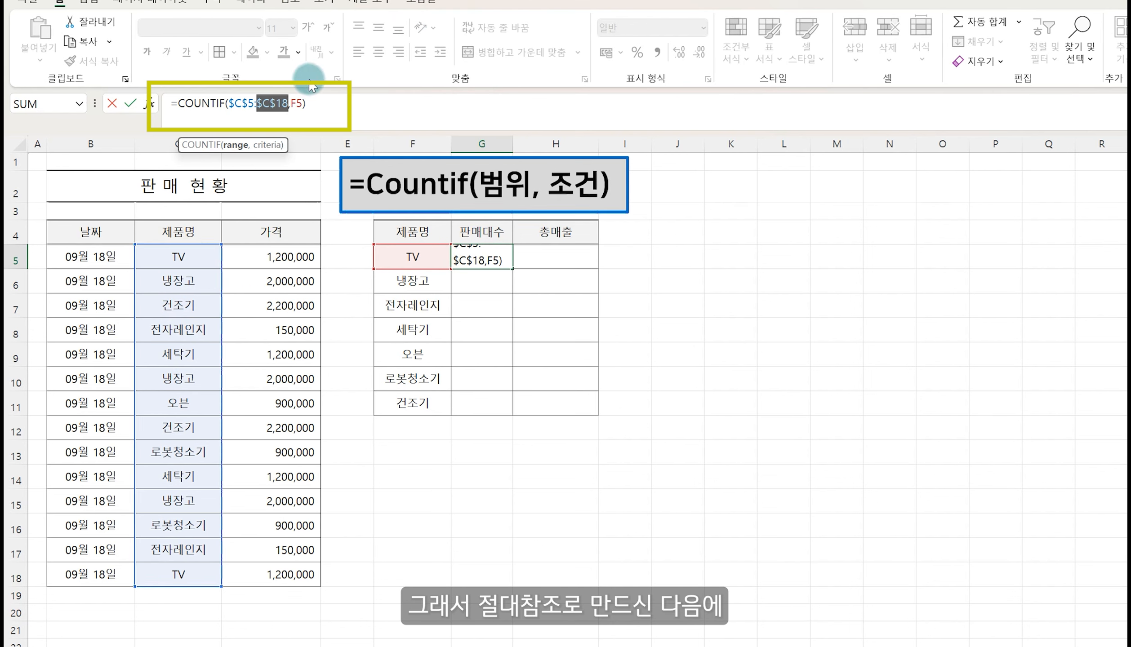
pyautogui.click(315, 105)
pyautogui.press('Return')
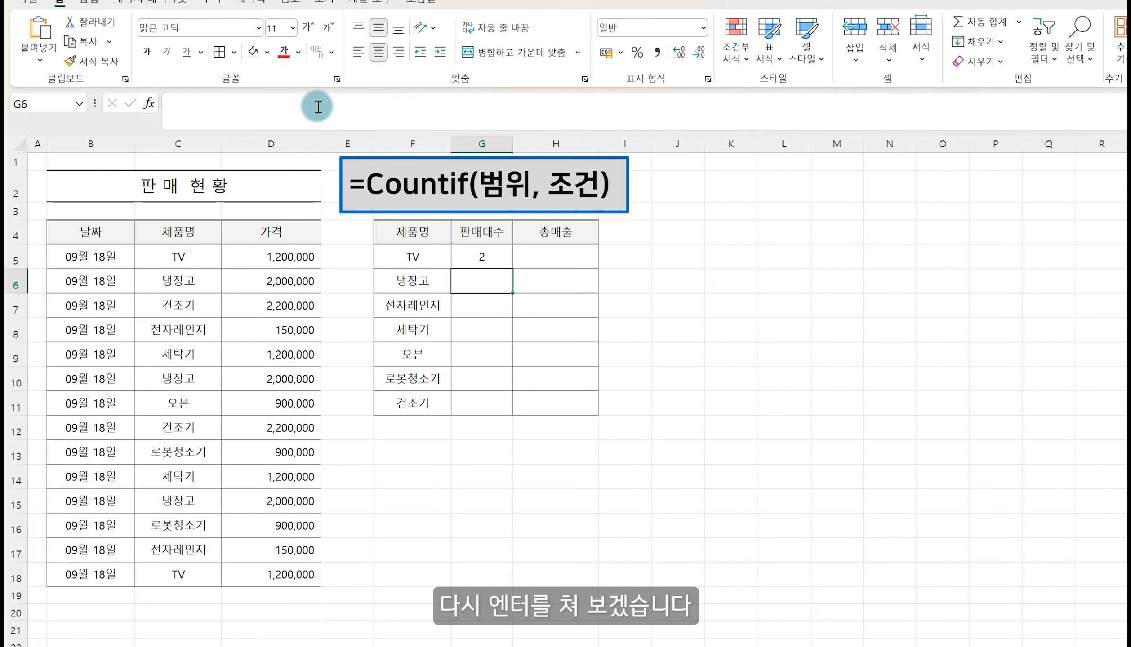
# Fill the COUNTIF formula from G5 down to G11 and check the range used in G11.
pyautogui.press('Up')
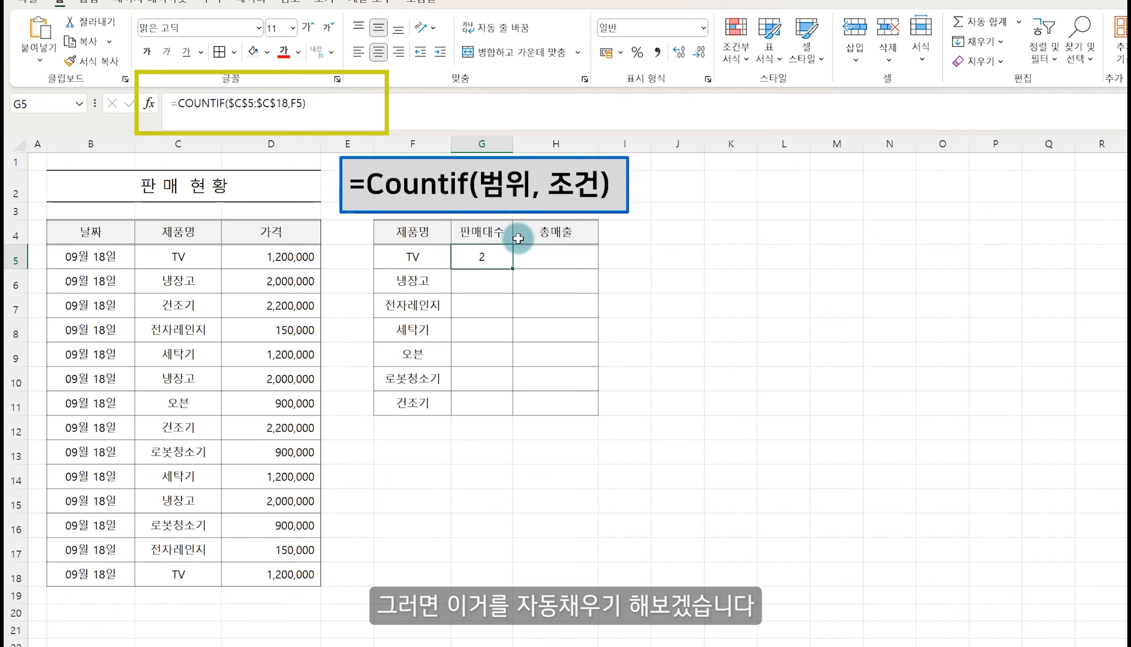
pyautogui.moveTo(512, 269); pyautogui.dragTo(502, 412)
pyautogui.click(488, 412)
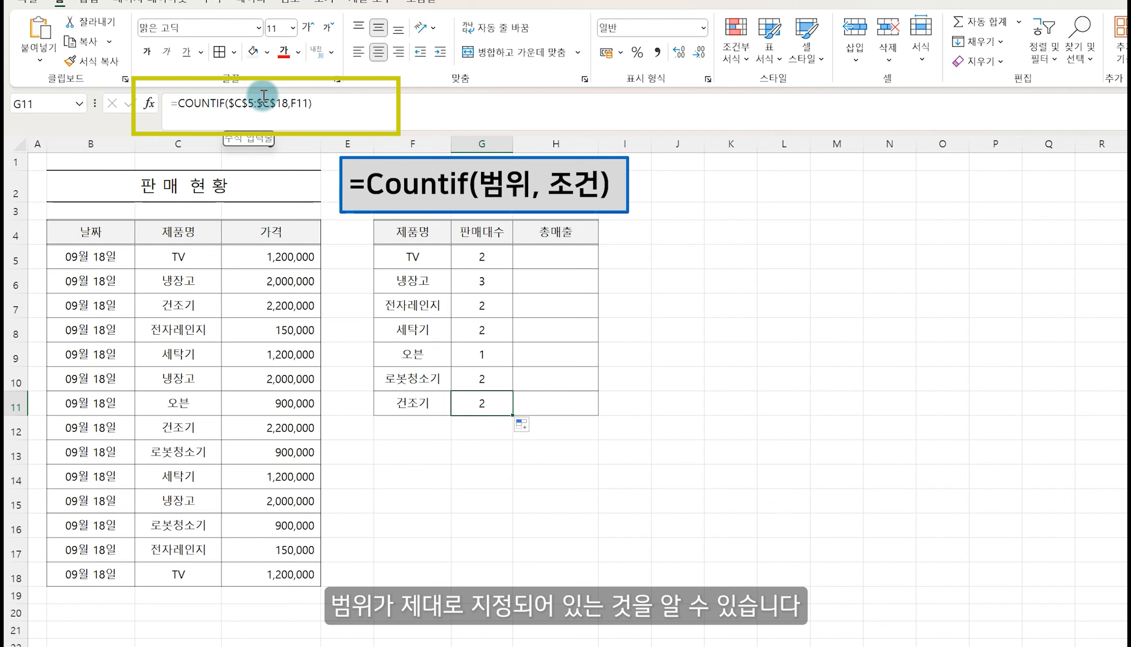
pyautogui.click(520, 488)
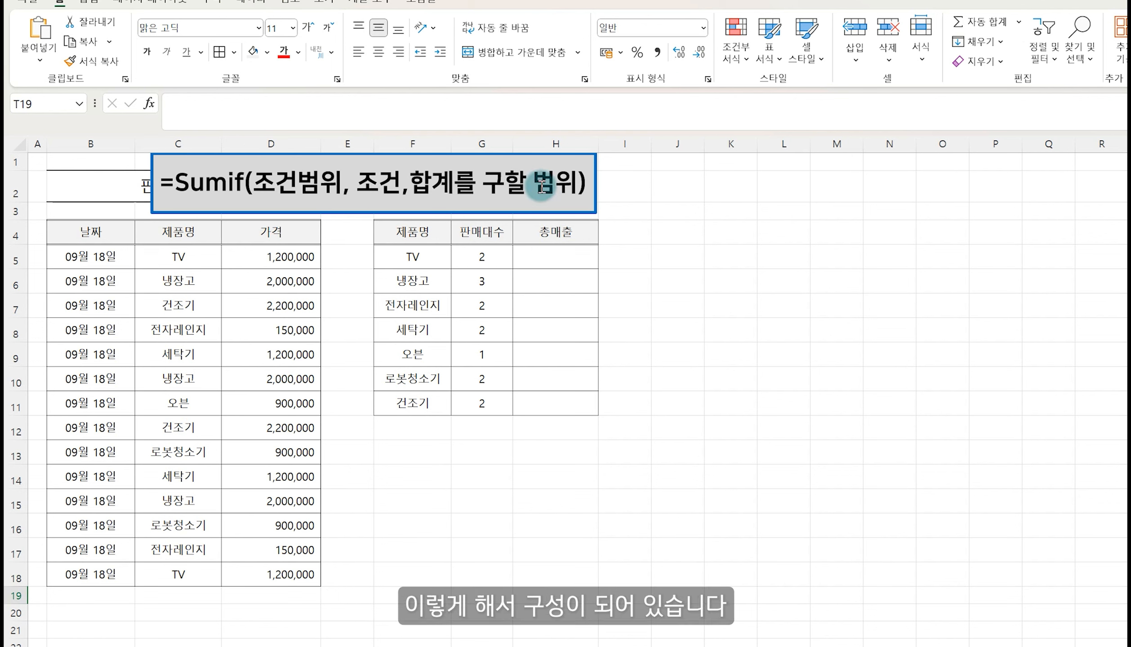
# Start a SUMIF formula in H5 for the TV's total sales with range C5:D18, criterion F5 and sum range D5:D18.
pyautogui.click(423, 257)
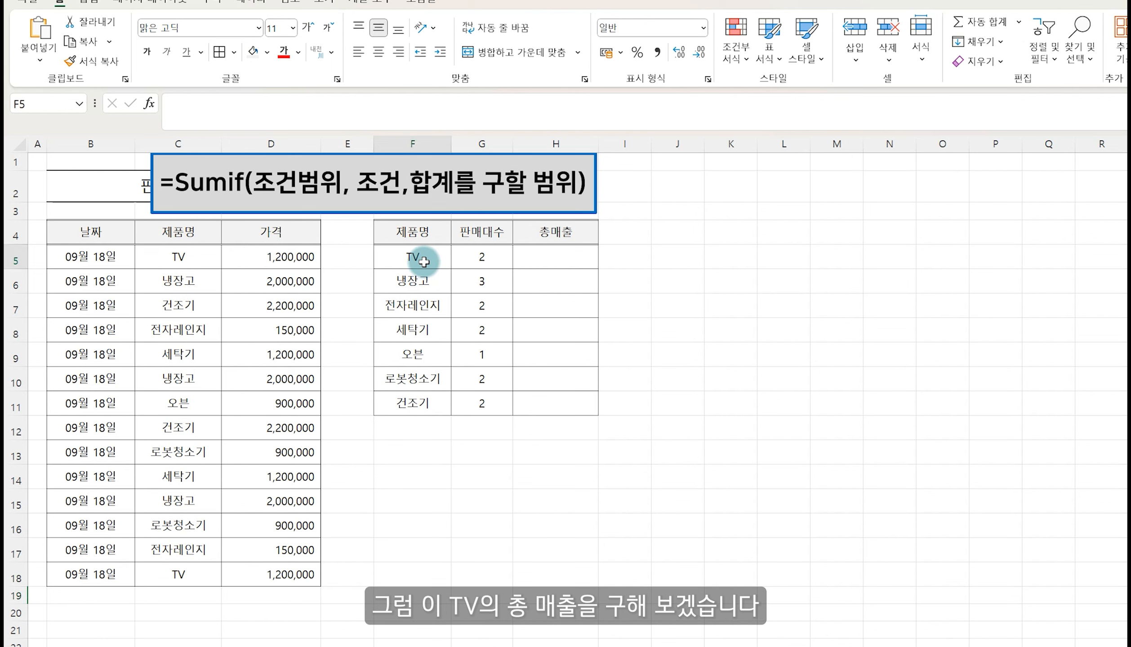
pyautogui.click(566, 260)
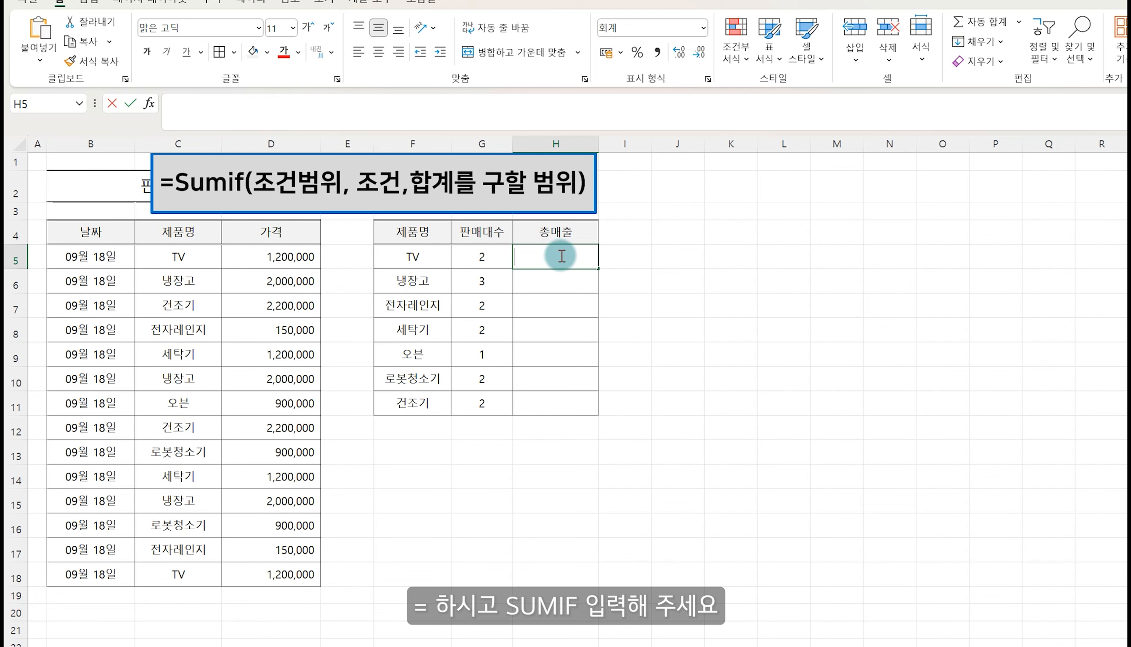
pyautogui.write('=')
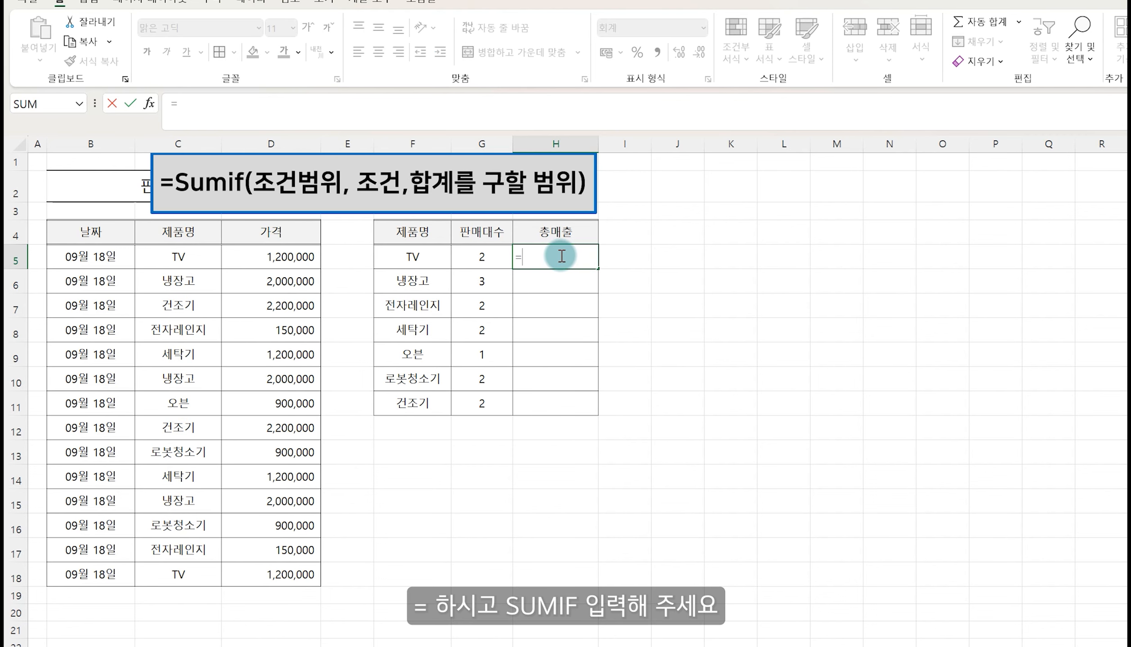
pyautogui.write('sumif')
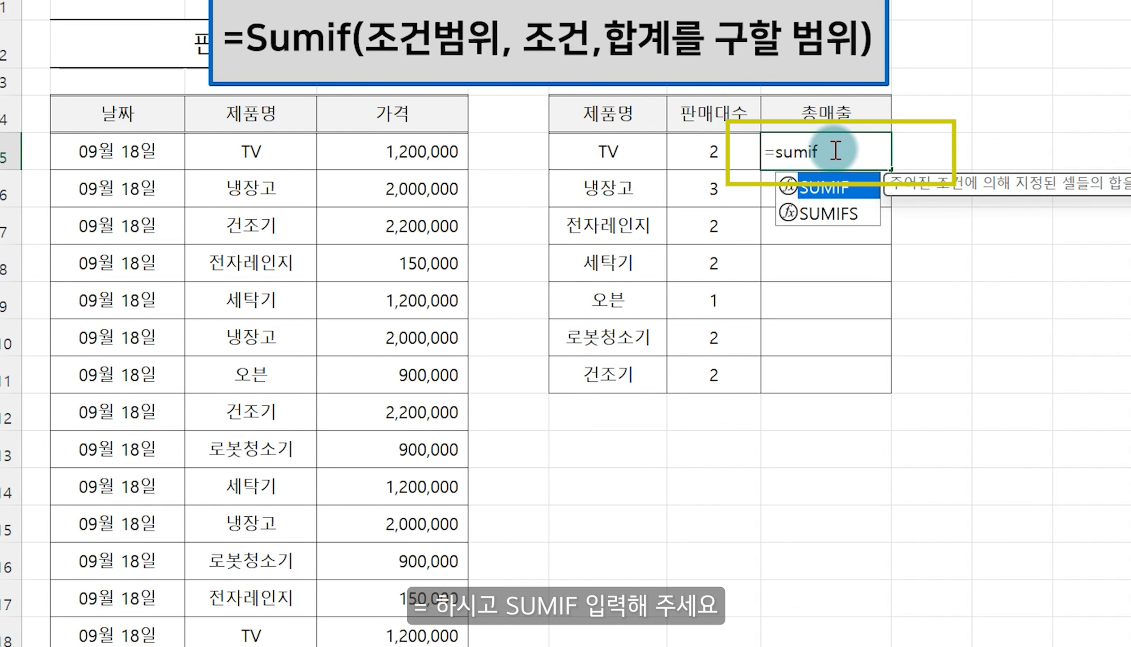
pyautogui.write('(')
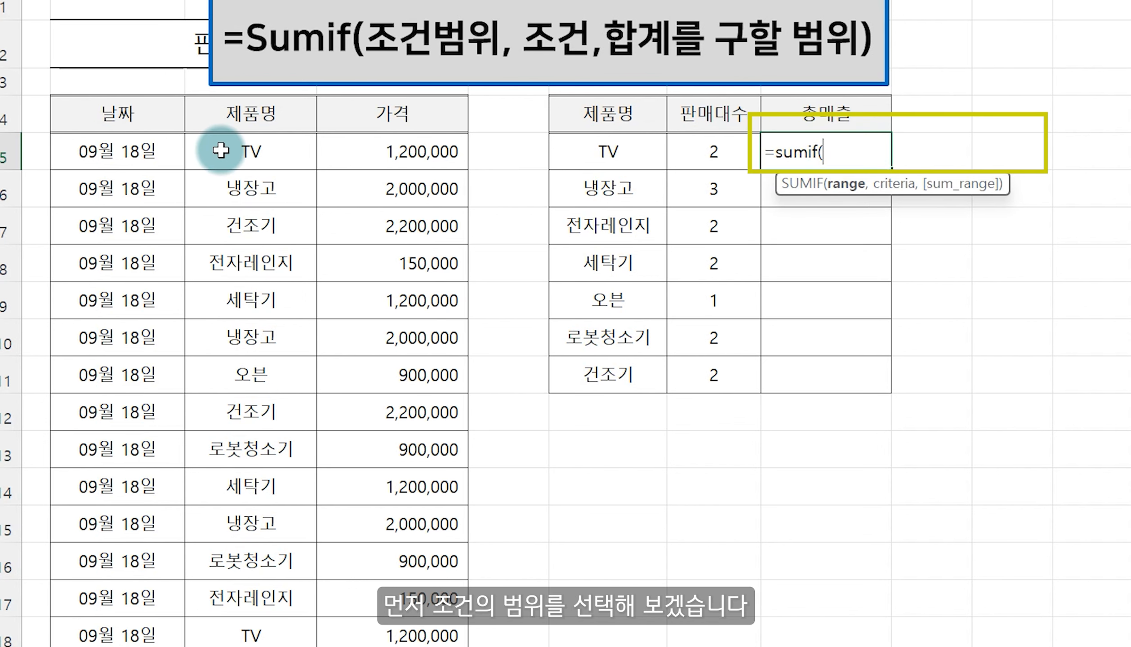
pyautogui.moveTo(221, 150); pyautogui.dragTo(367, 634)
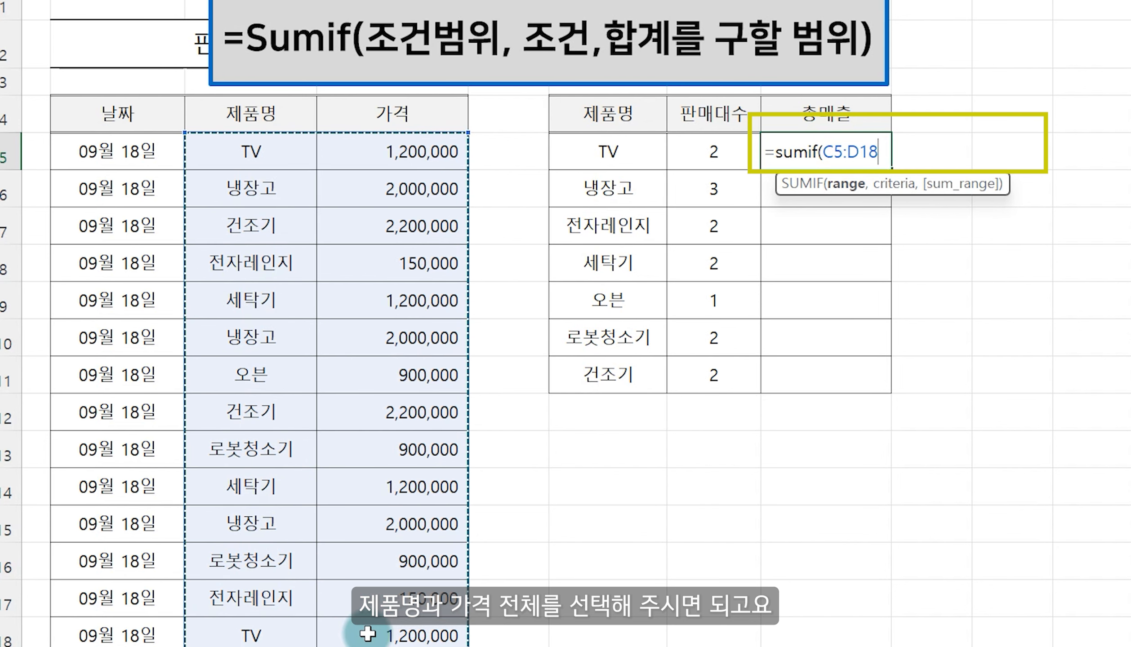
pyautogui.write(',')
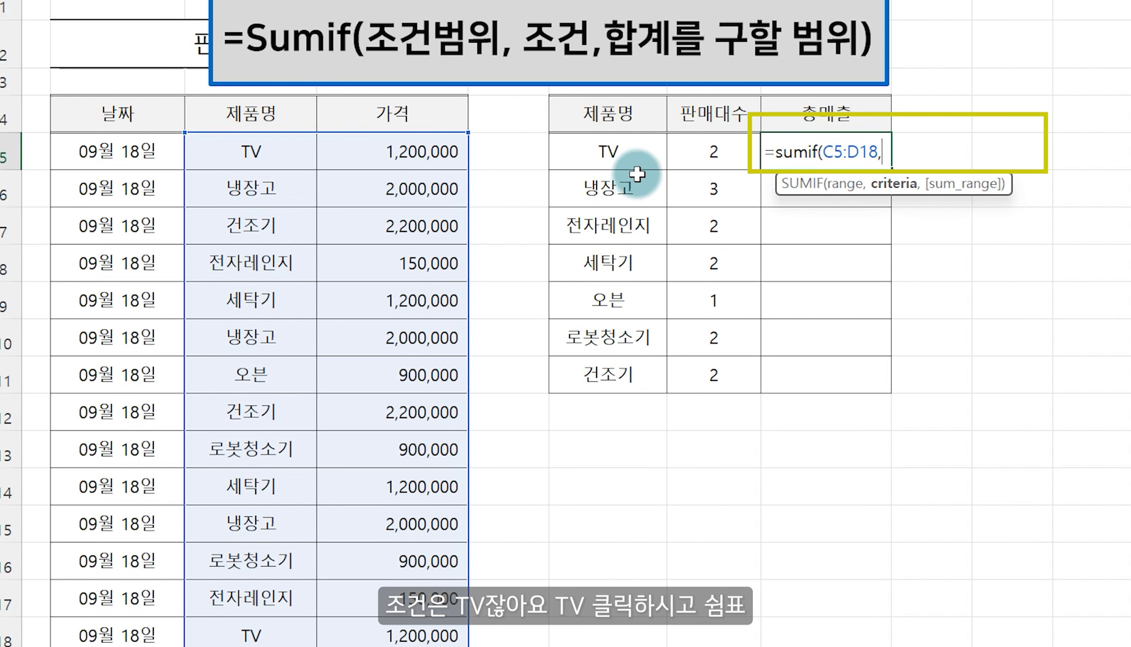
pyautogui.click(621, 153)
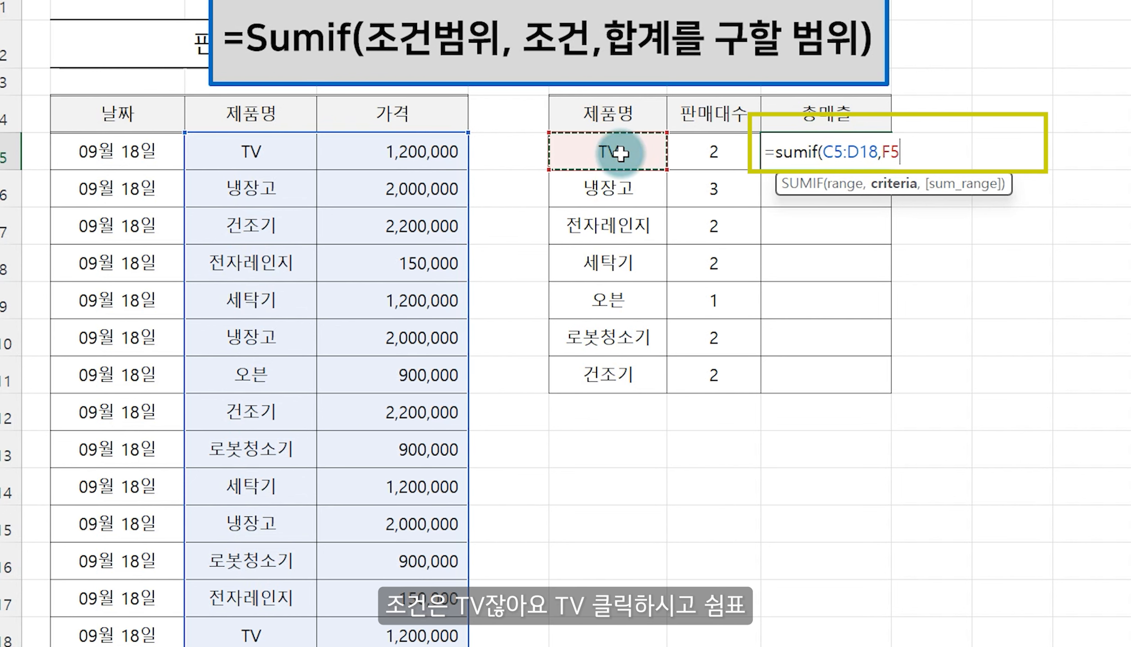
pyautogui.write(',')
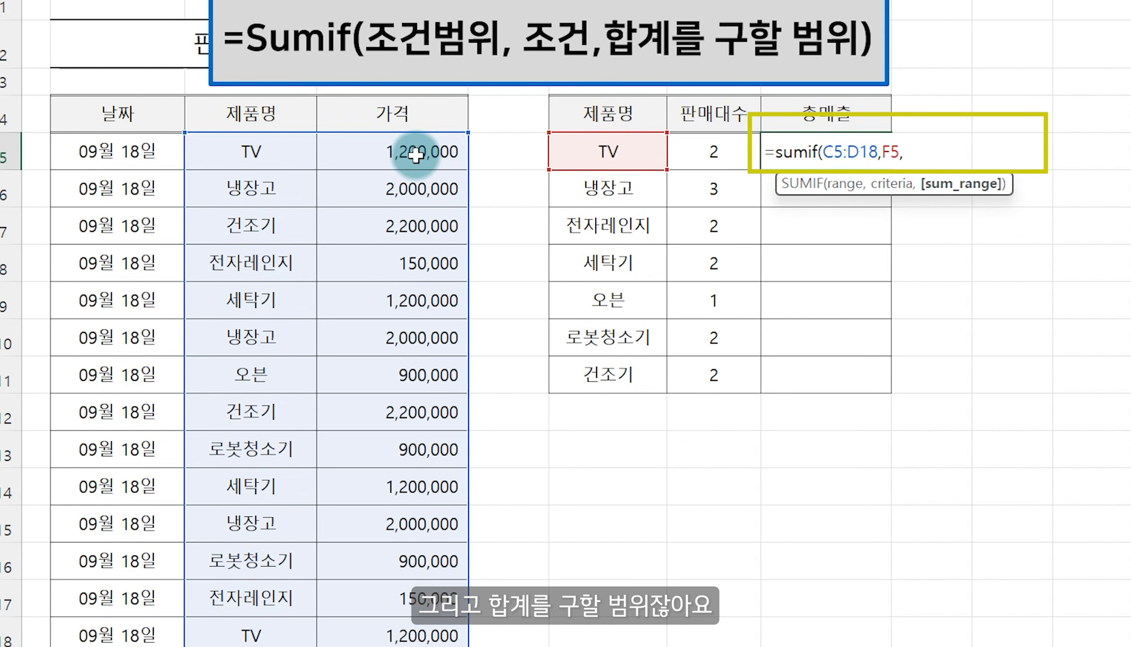
pyautogui.moveTo(410, 151); pyautogui.dragTo(410, 627)
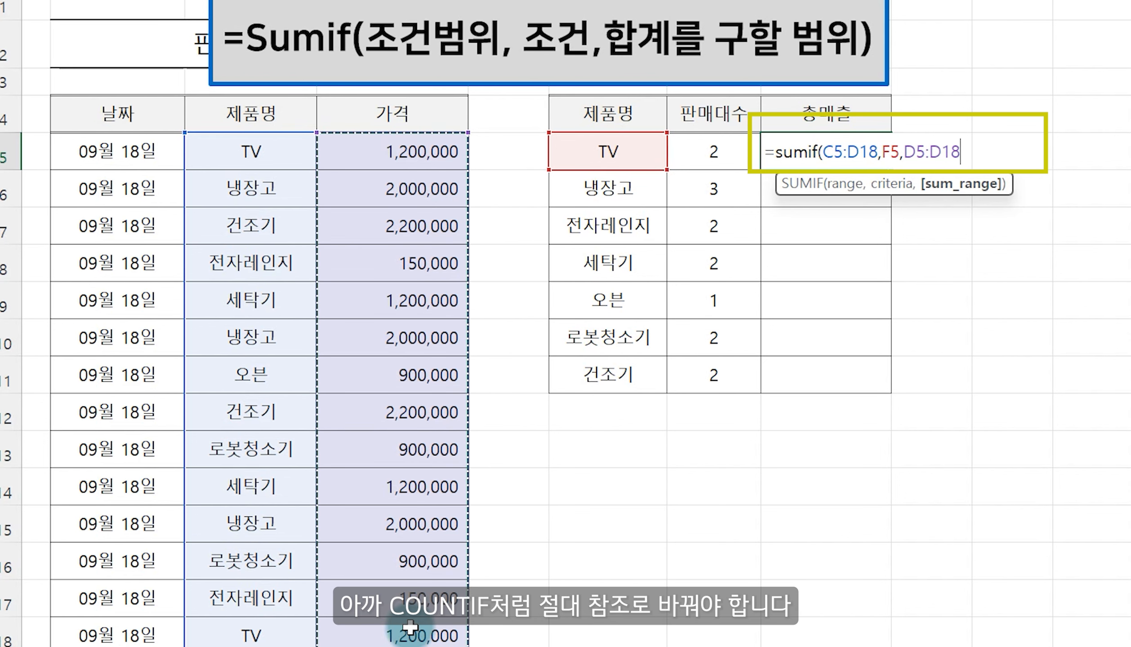
# Make the SUMIF ranges in H5 absolute as $C$5:$D$18 and $D$5:$D$18, then close and enter the formula.
pyautogui.click(823, 152)
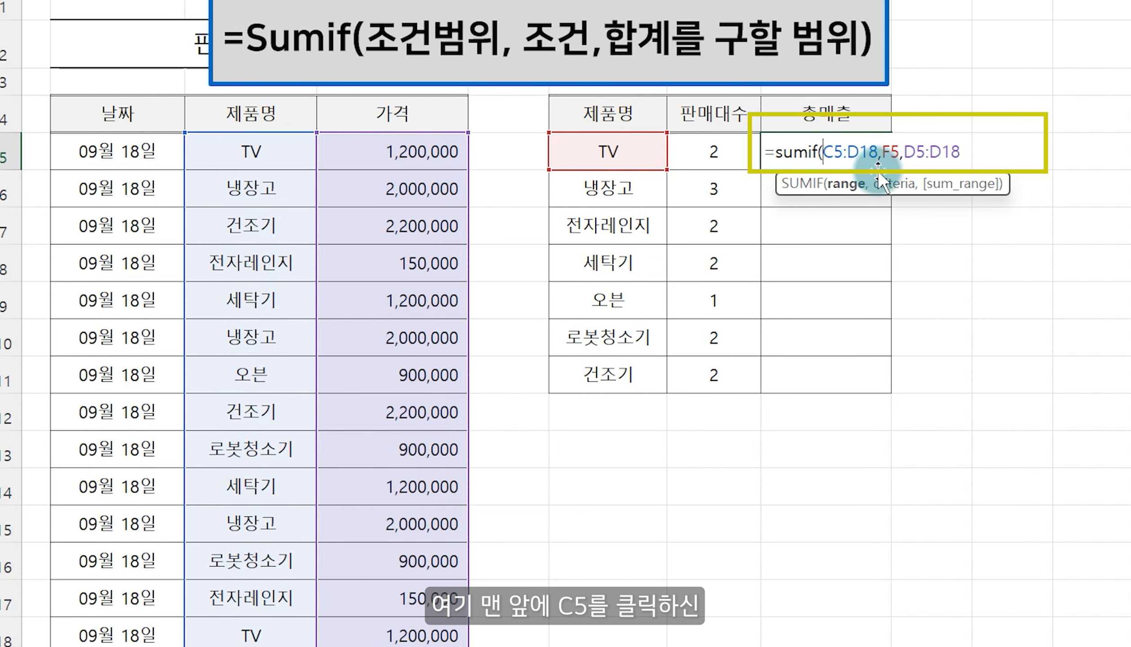
pyautogui.press('F4')
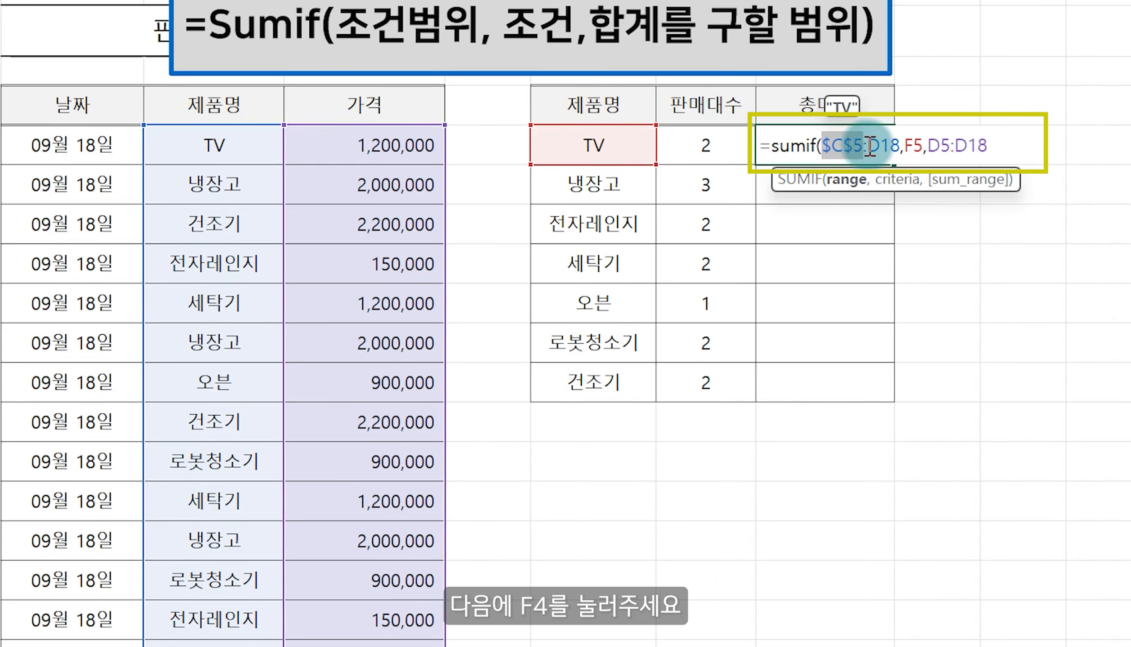
pyautogui.click(864, 152)
pyautogui.press('F4')
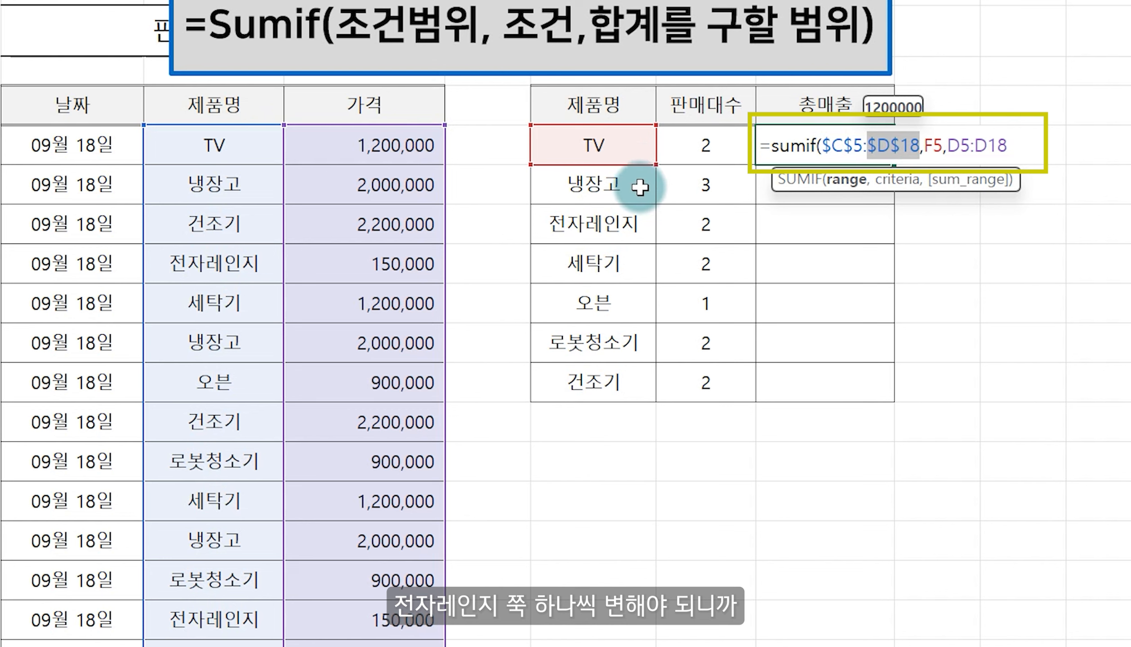
pyautogui.click(950, 148)
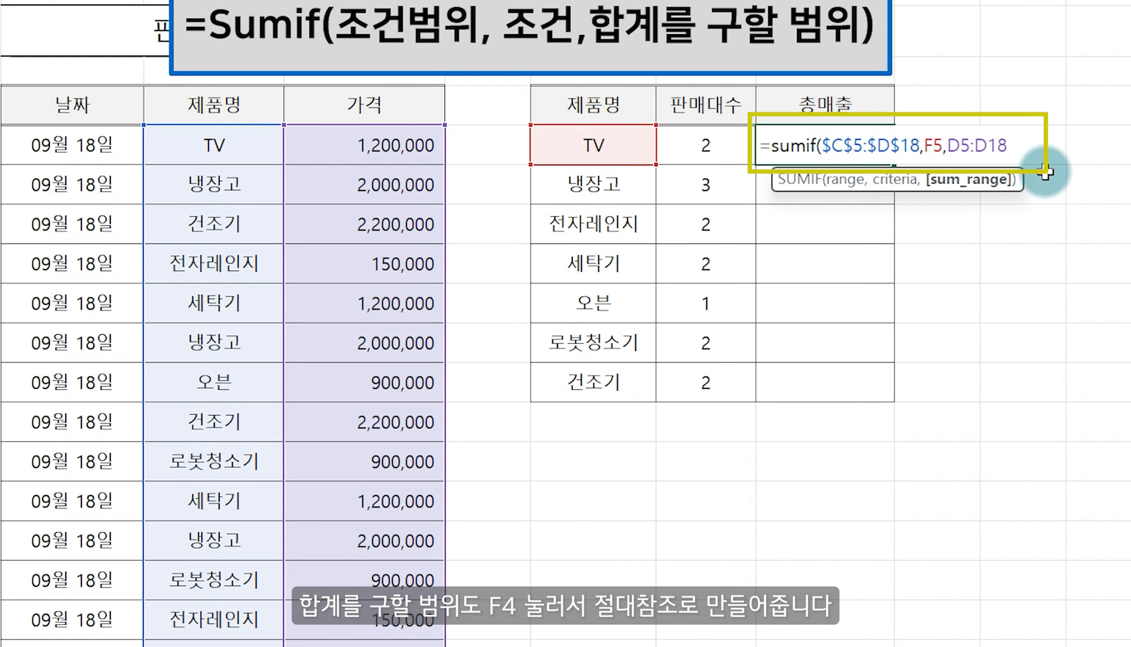
pyautogui.press('F4')
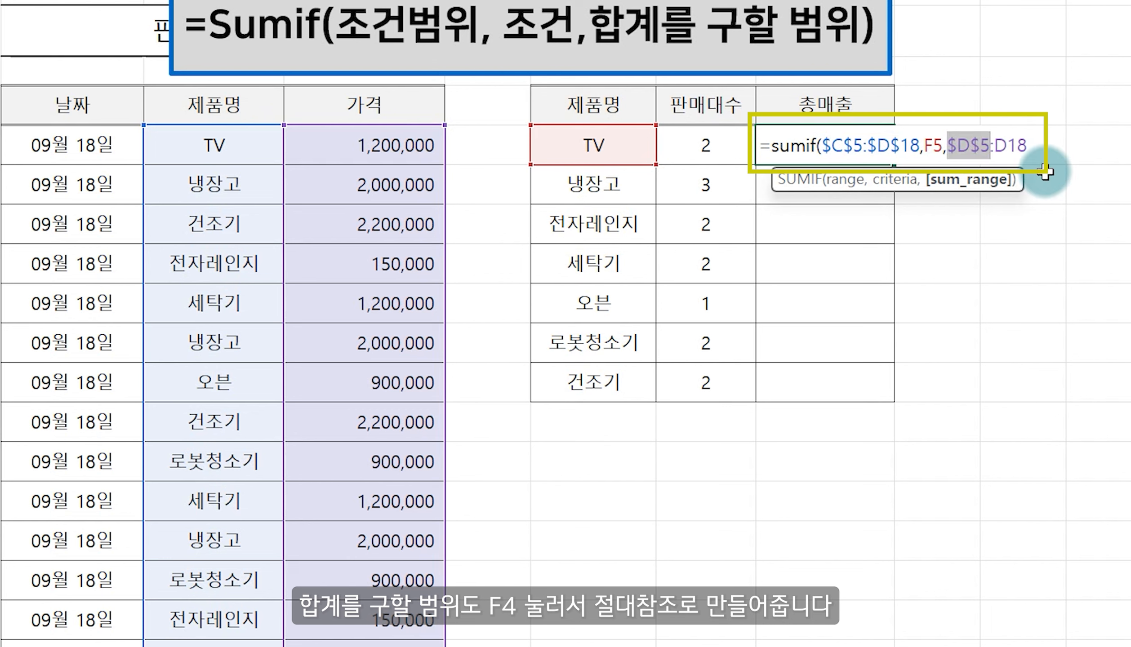
pyautogui.click(994, 152)
pyautogui.press('F4')
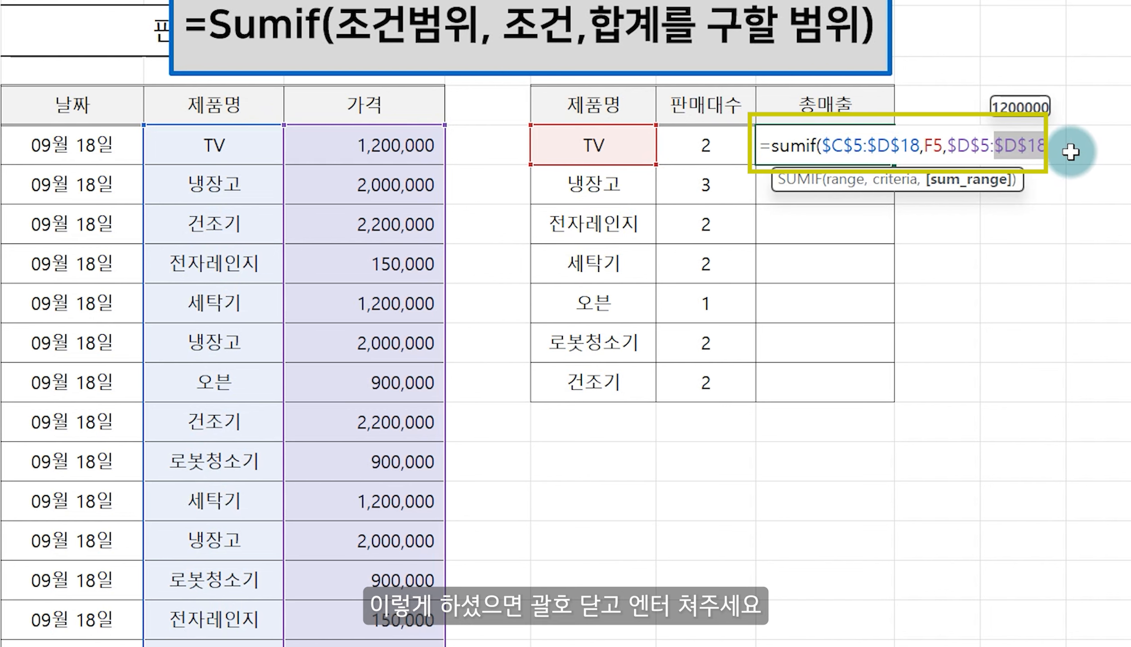
pyautogui.click(1063, 152)
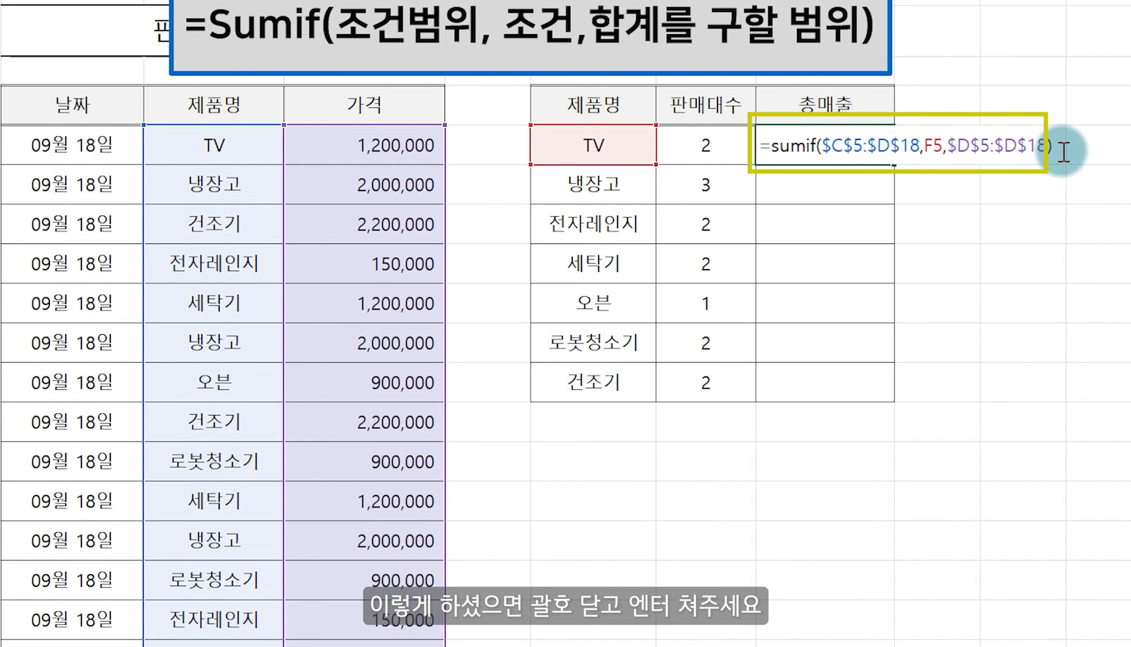
pyautogui.press('Return')
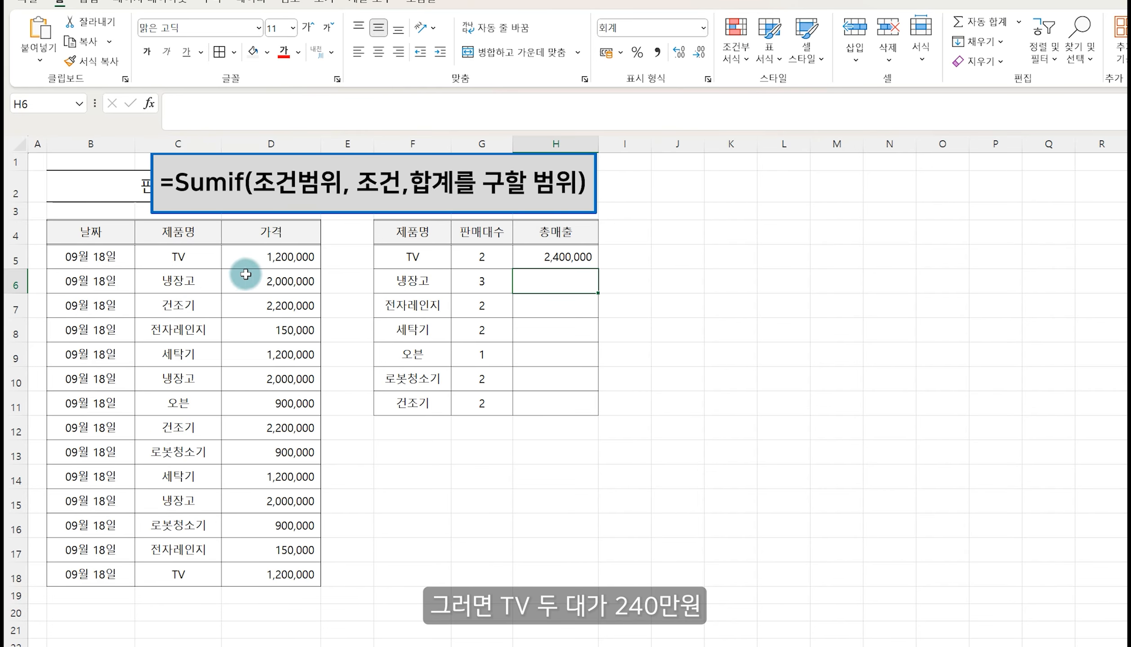
# Fill the SUMIF formula from H5 down the 총매출 column to H11.
pyautogui.click(294, 258)
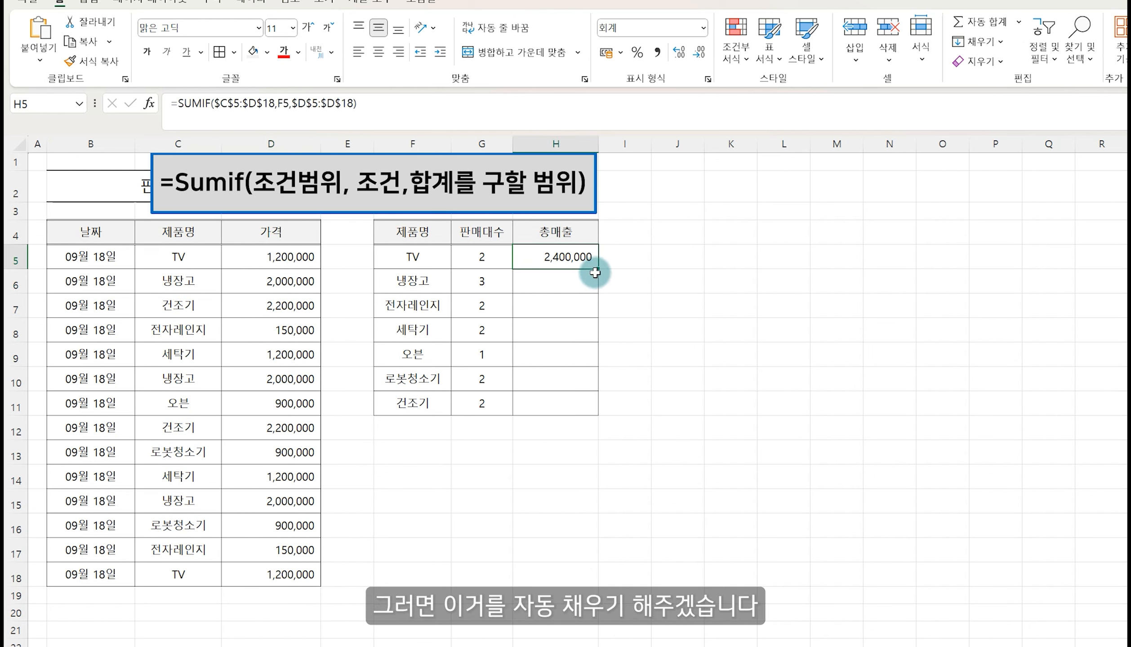
pyautogui.moveTo(598, 282); pyautogui.dragTo(598, 406)
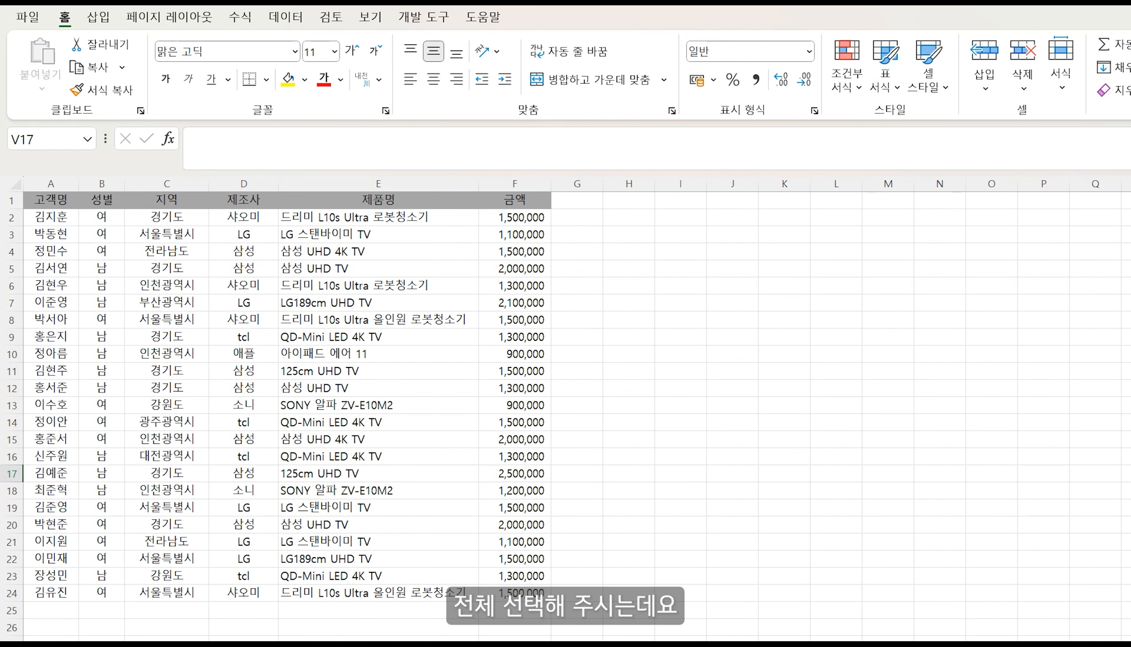
# Insert a PivotTable from the whole data range A1:F24, placed in the existing worksheet at cell I2.
pyautogui.click(170, 319)
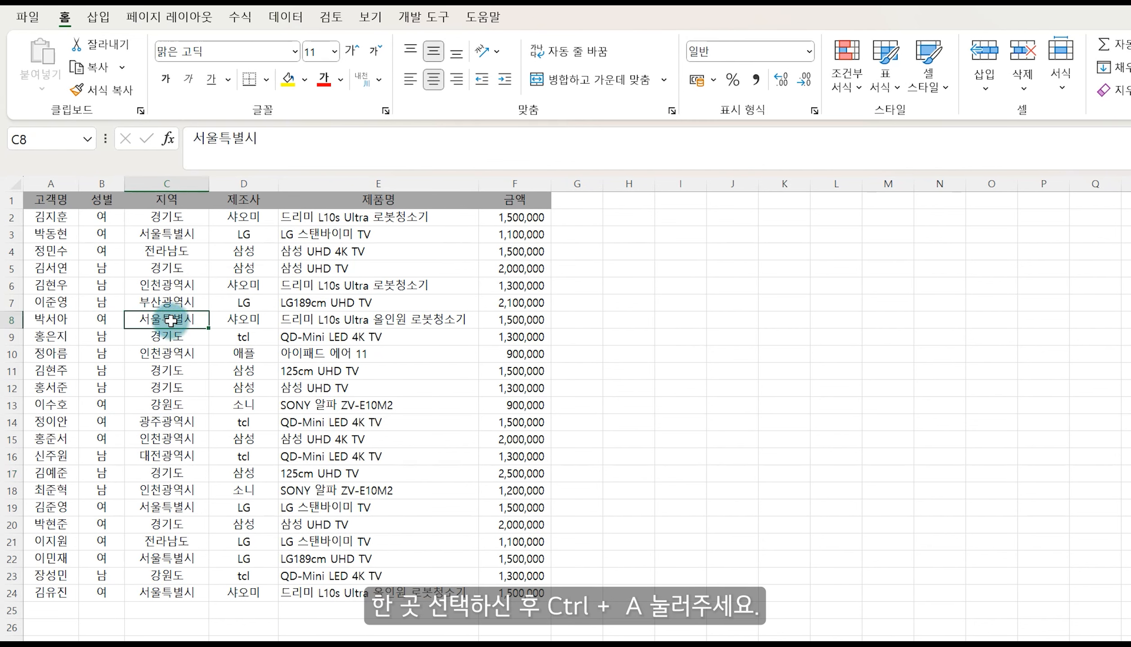
pyautogui.hotkey('ctrl', 'a')
pyautogui.click(98, 18)
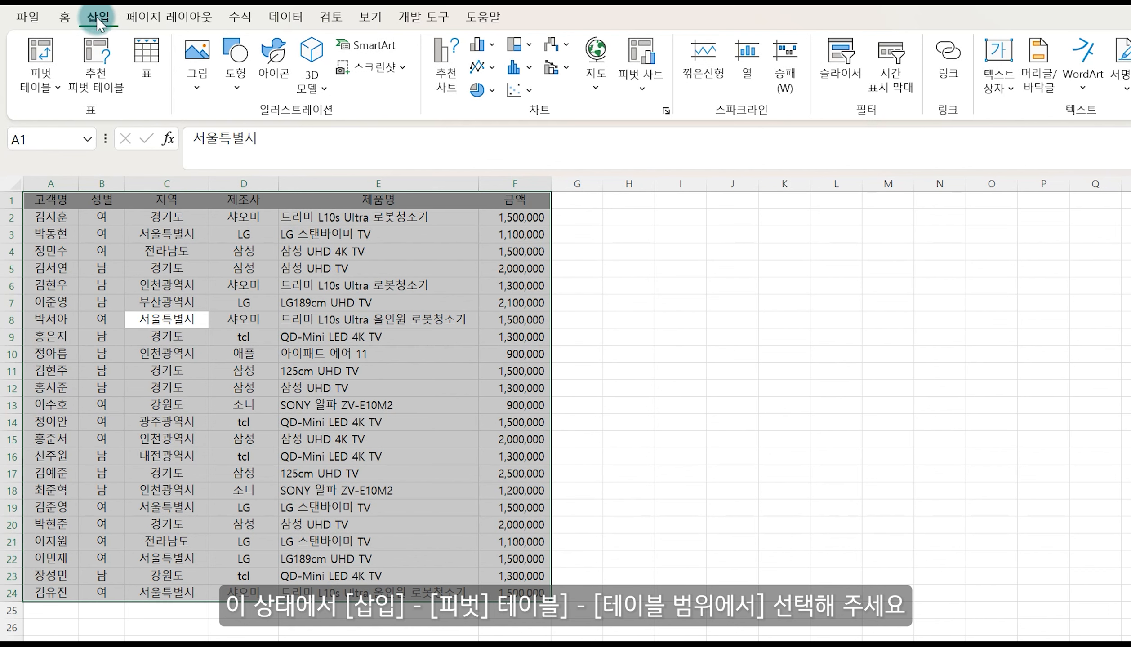
pyautogui.click(52, 74)
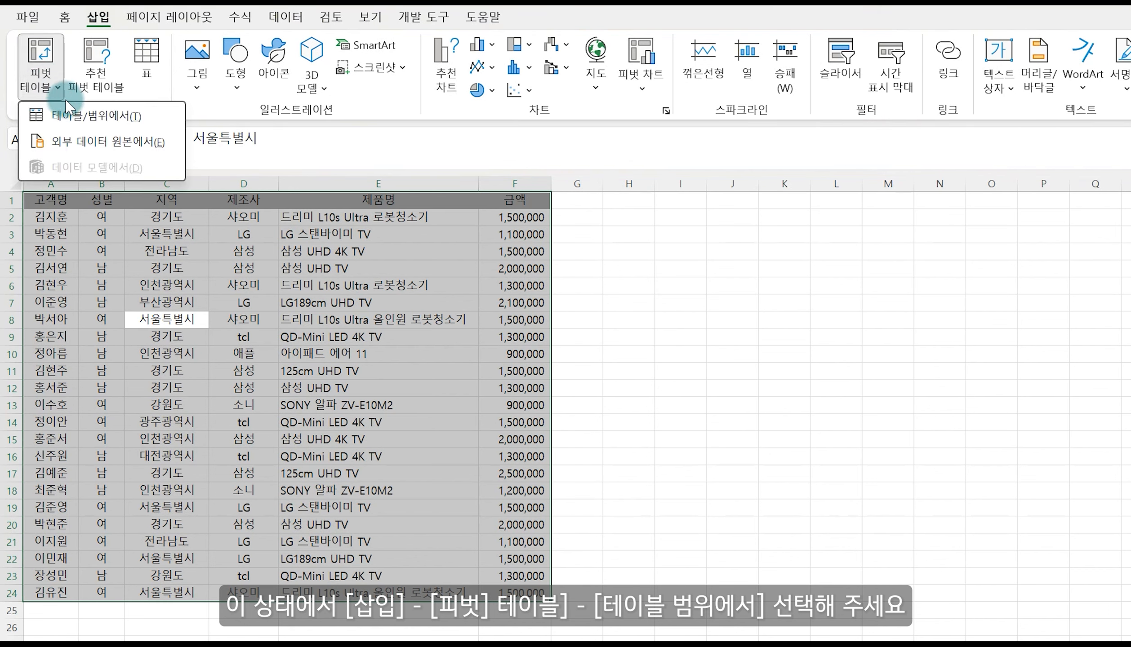
pyautogui.click(83, 118)
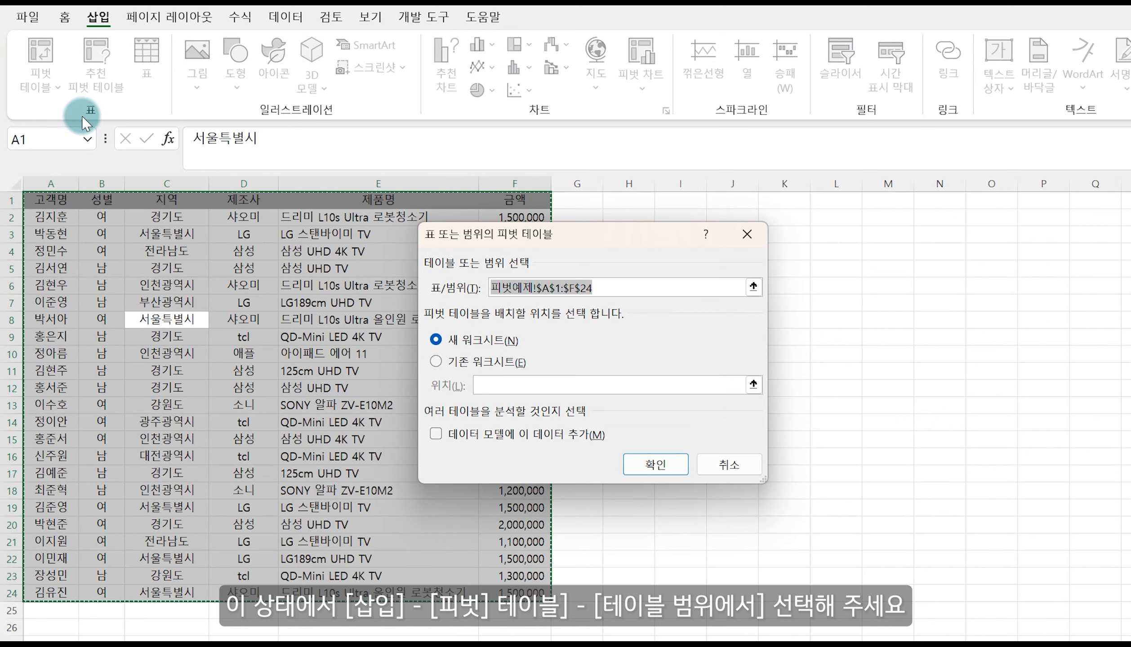
pyautogui.moveTo(587, 248); pyautogui.dragTo(524, 214)
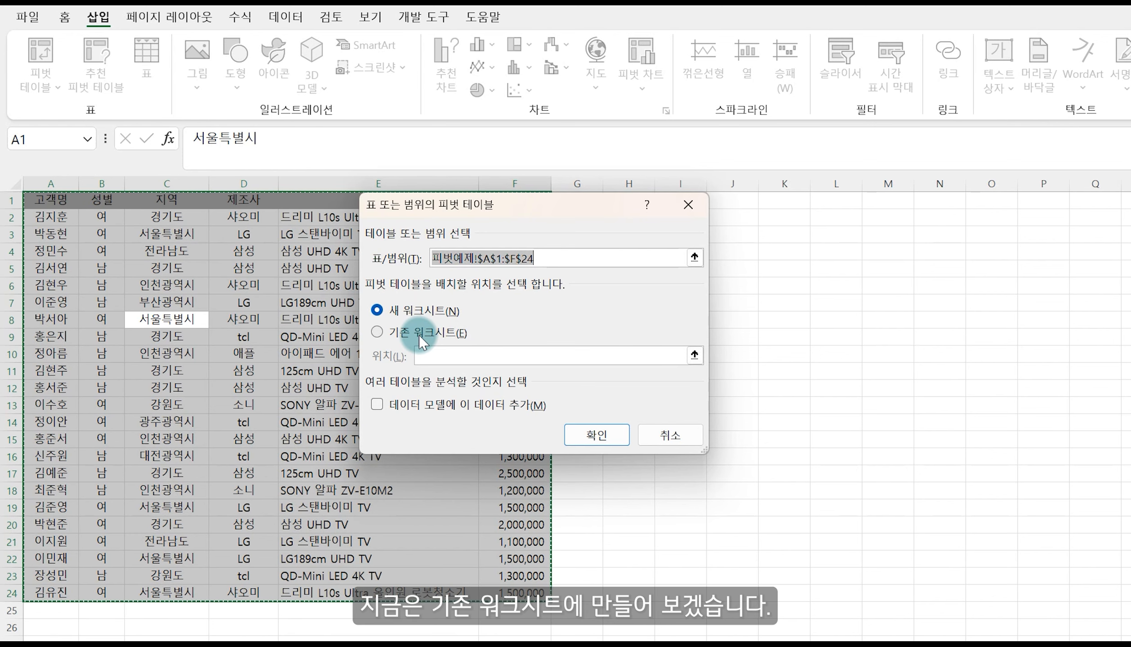
pyautogui.click(404, 335)
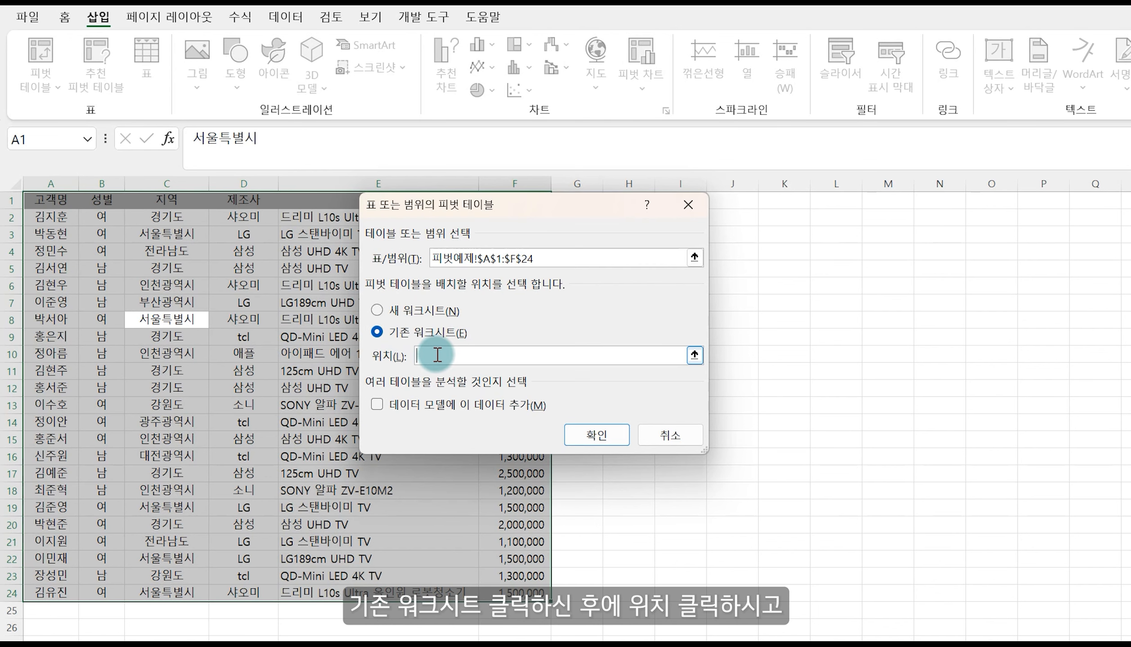
pyautogui.moveTo(574, 205); pyautogui.dragTo(500, 280)
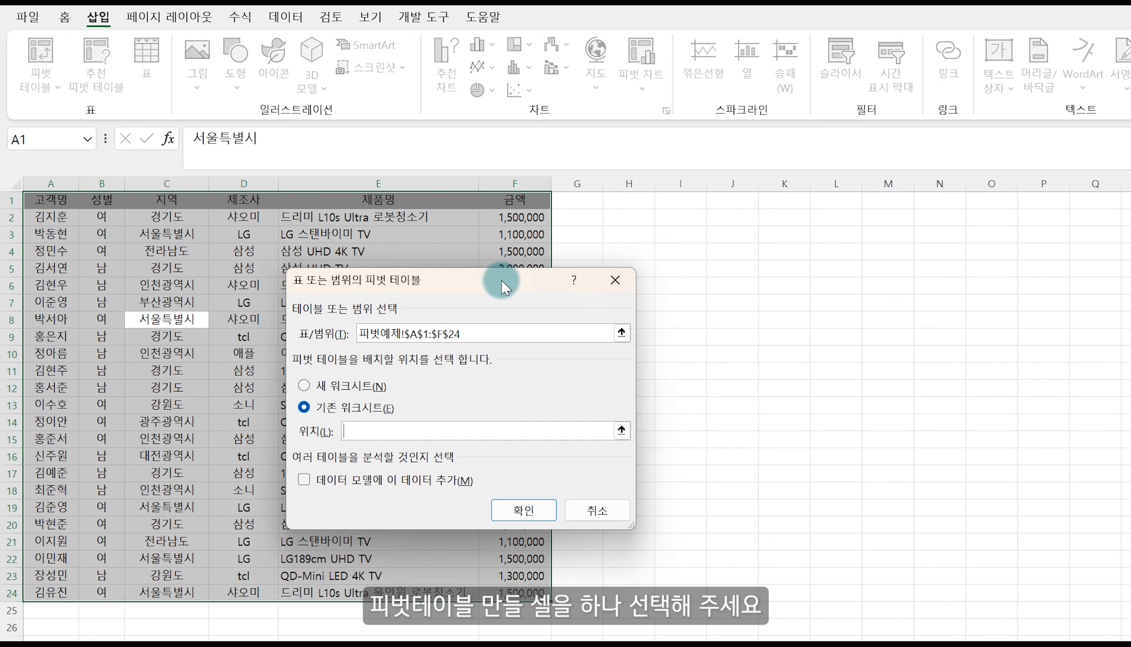
pyautogui.click(689, 221)
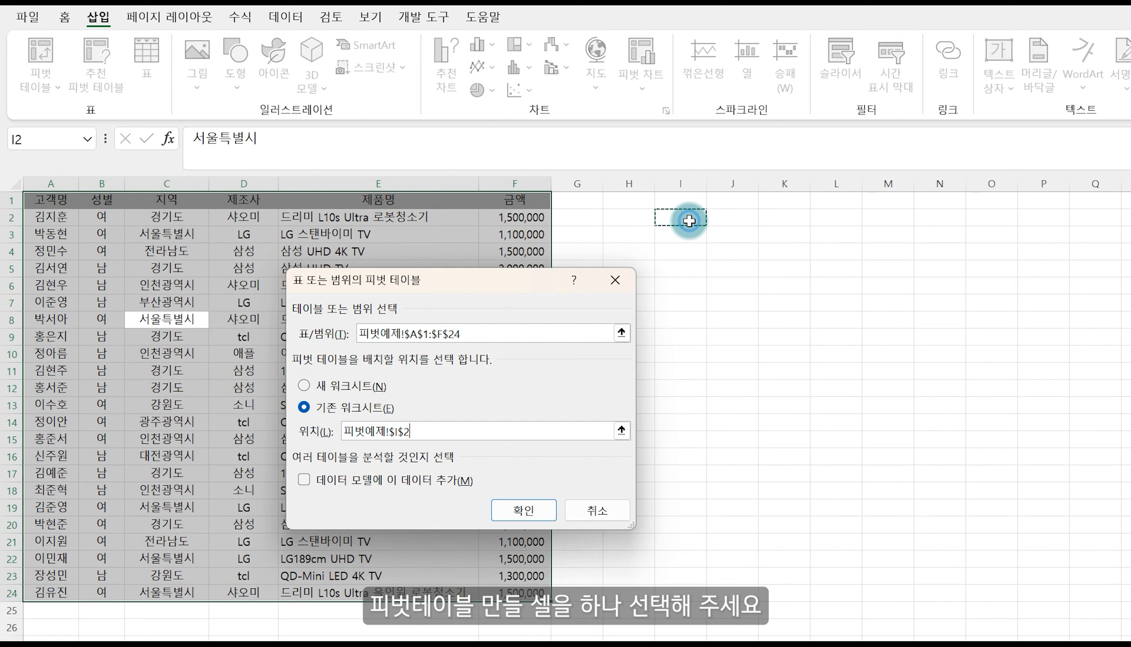
pyautogui.click(513, 506)
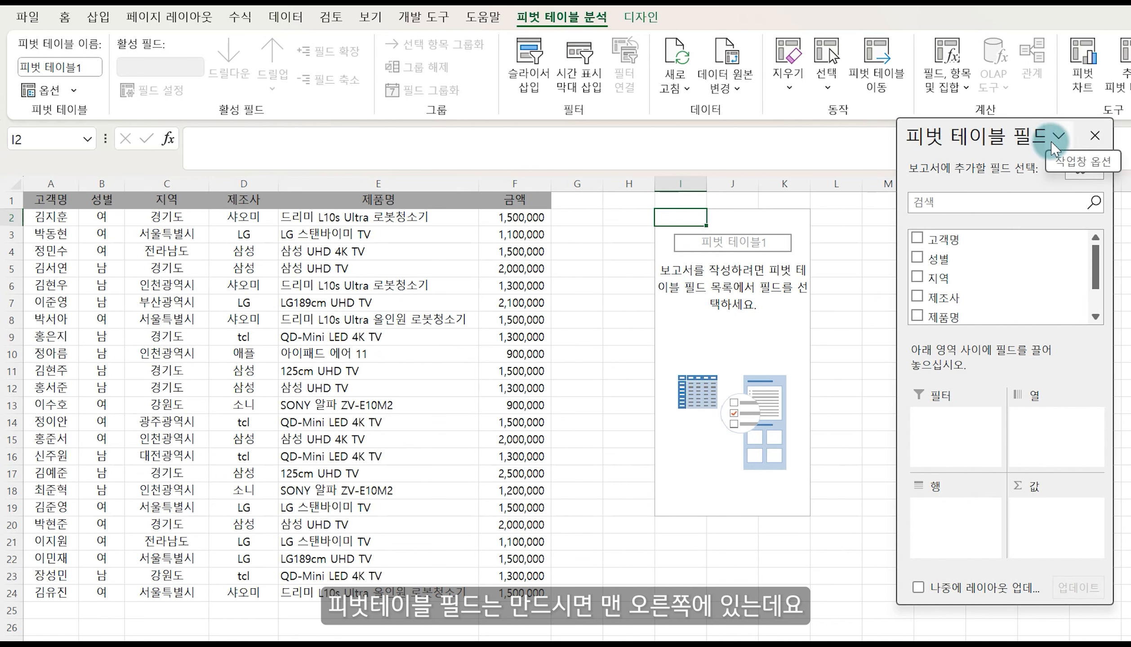
# Add 제조사 to the PivotTable rows and 금액 to its values.
pyautogui.moveTo(1005, 137)
pyautogui.mouseDown()
pyautogui.moveTo(976, 136)
pyautogui.moveTo(1016, 124)
pyautogui.mouseUp()
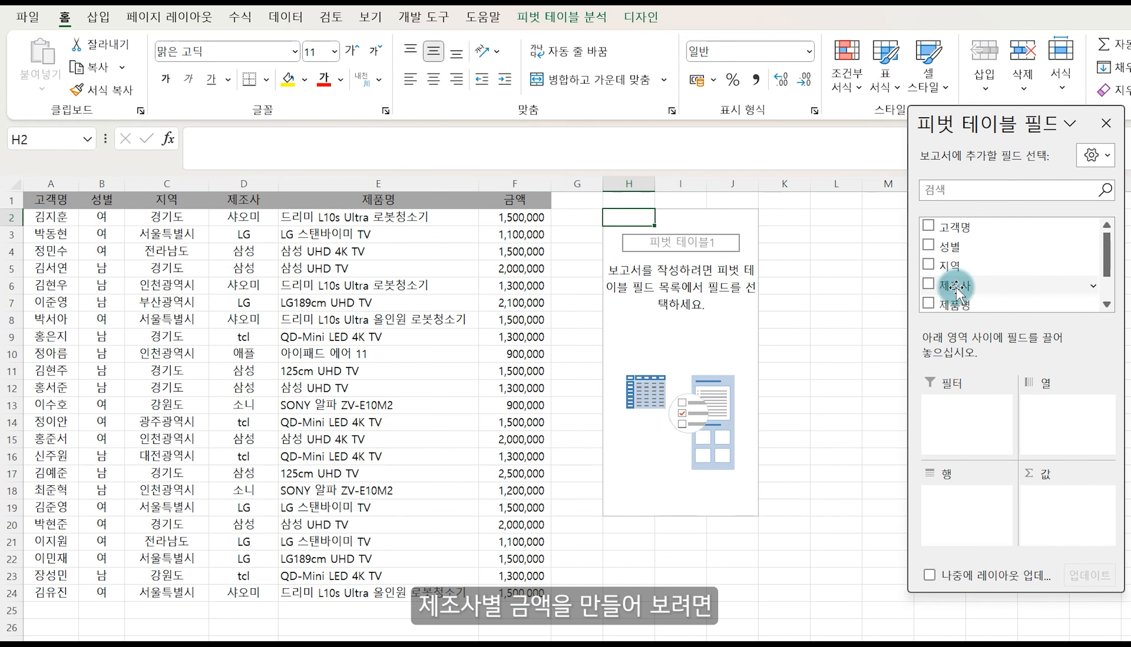
pyautogui.moveTo(956, 287); pyautogui.dragTo(962, 501)
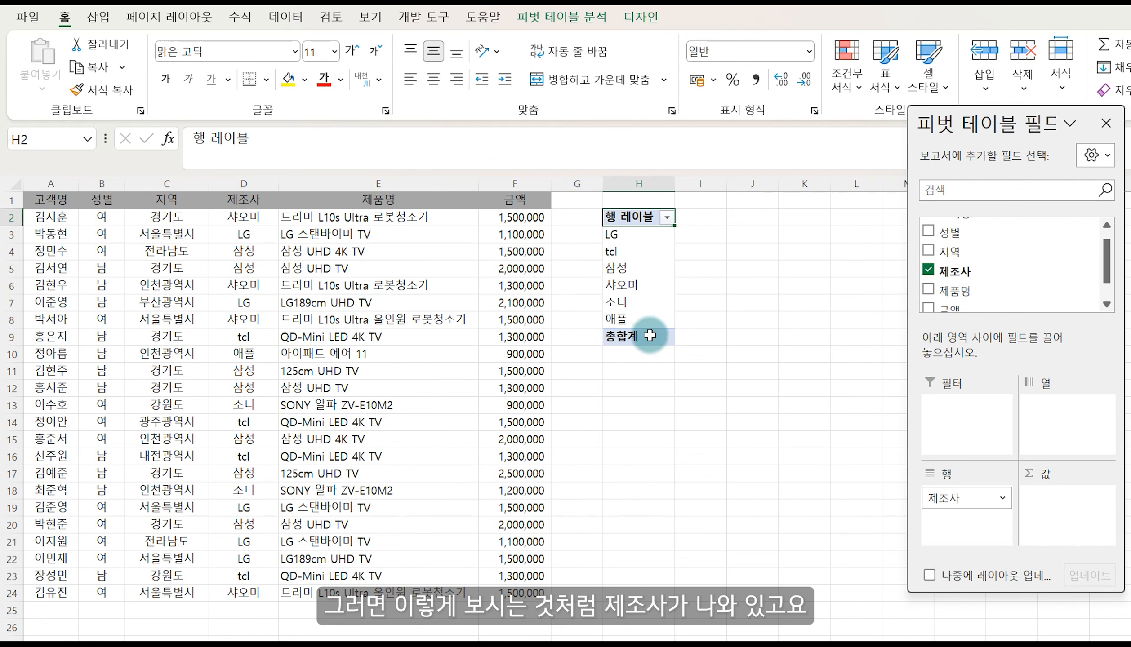
pyautogui.scroll(-1, 955, 279)
pyautogui.moveTo(960, 283); pyautogui.dragTo(1047, 499)
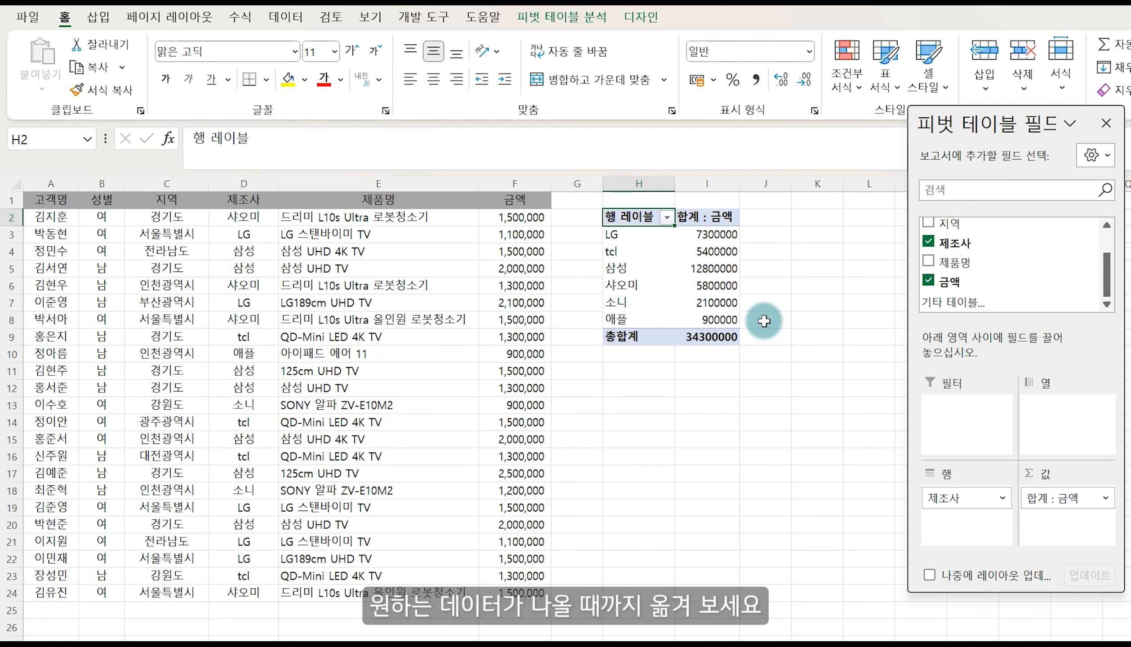
pyautogui.moveTo(949, 224); pyautogui.dragTo(1004, 269)
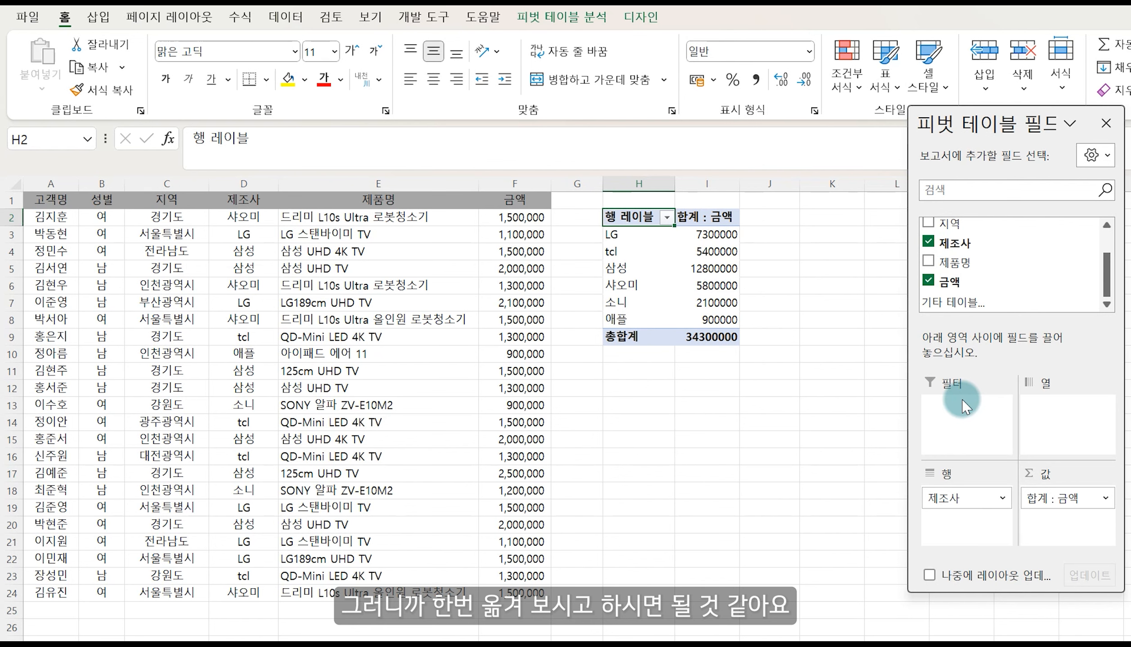
pyautogui.scroll(2, 962, 250)
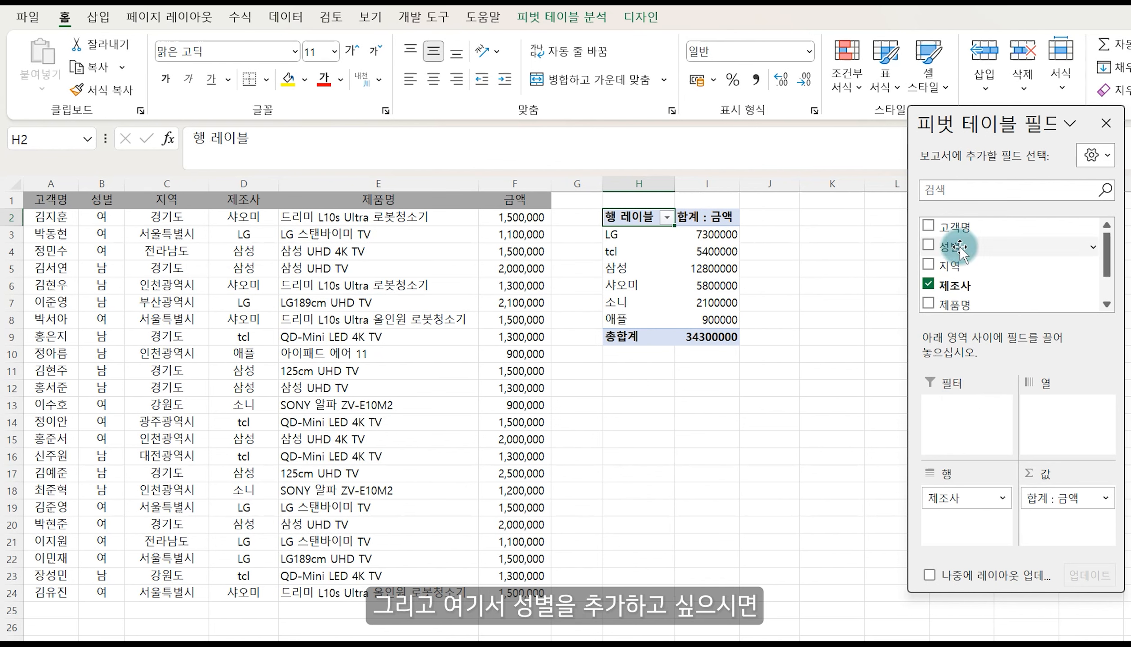
pyautogui.moveTo(961, 247); pyautogui.dragTo(719, 276)
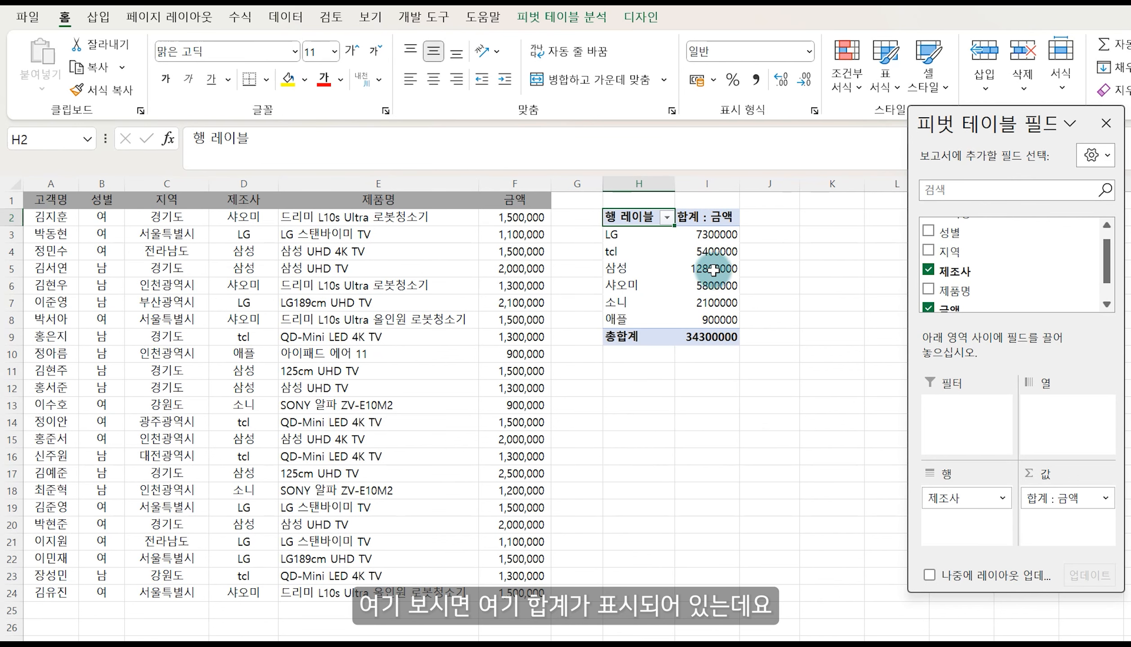
# Summarize the PivotTable's 금액 values by count (개수).
pyautogui.moveTo(713, 269)
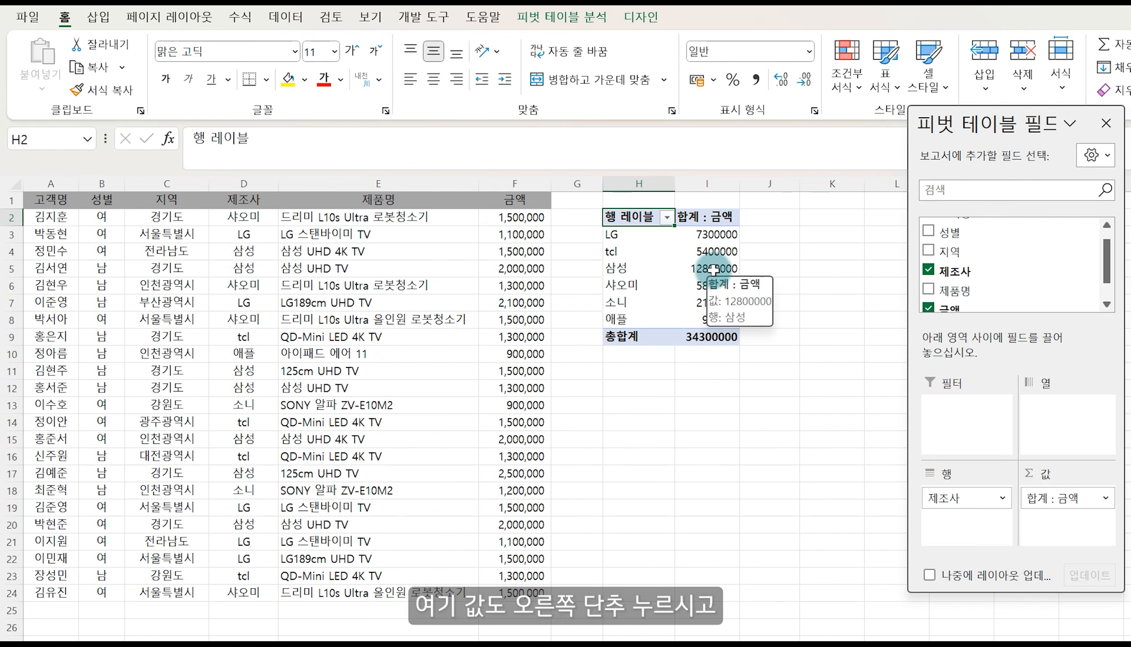
pyautogui.rightClick(713, 270)
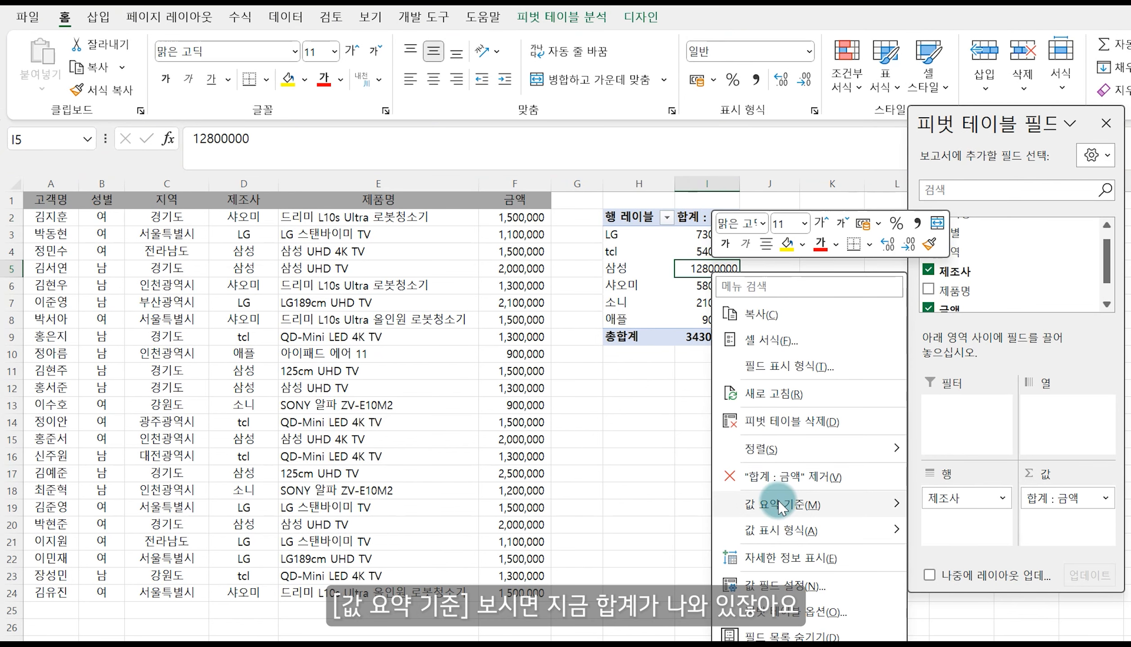
pyautogui.moveTo(777, 503)
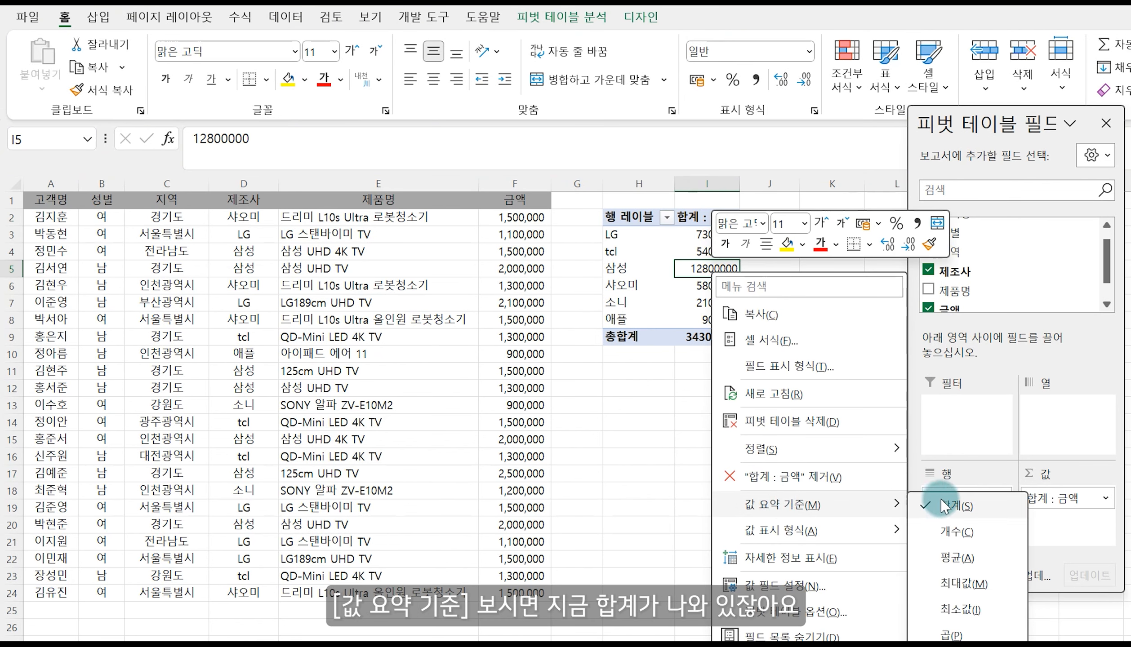
pyautogui.click(951, 532)
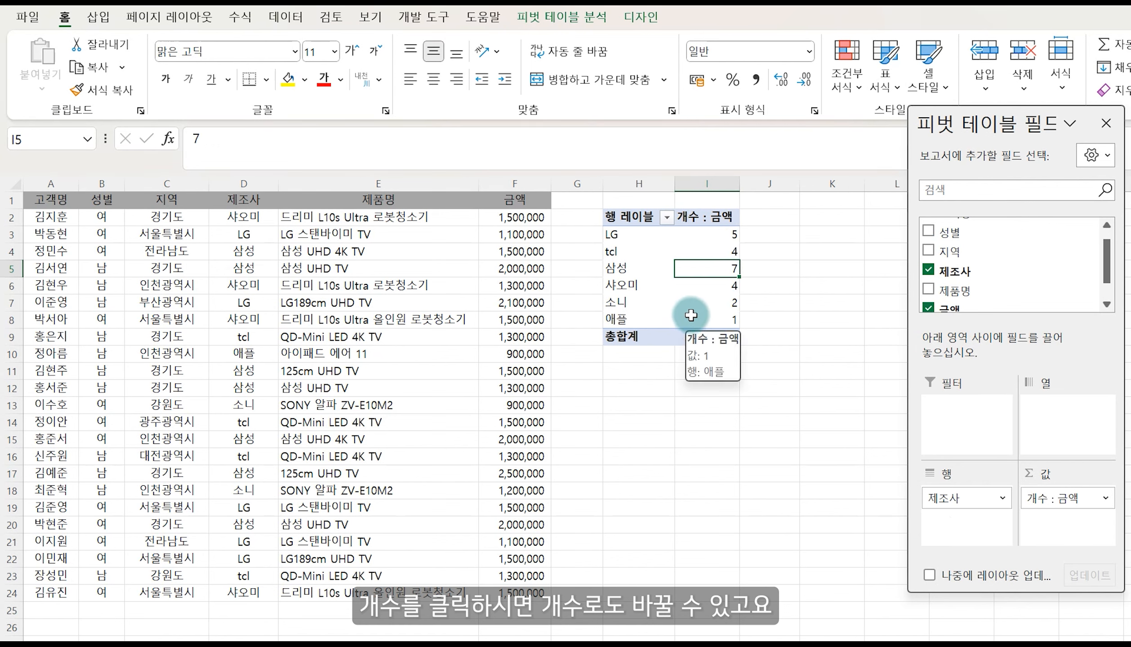
# Summarize the PivotTable's 금액 values by average (평균).
pyautogui.rightClick(706, 271)
pyautogui.click(796, 501)
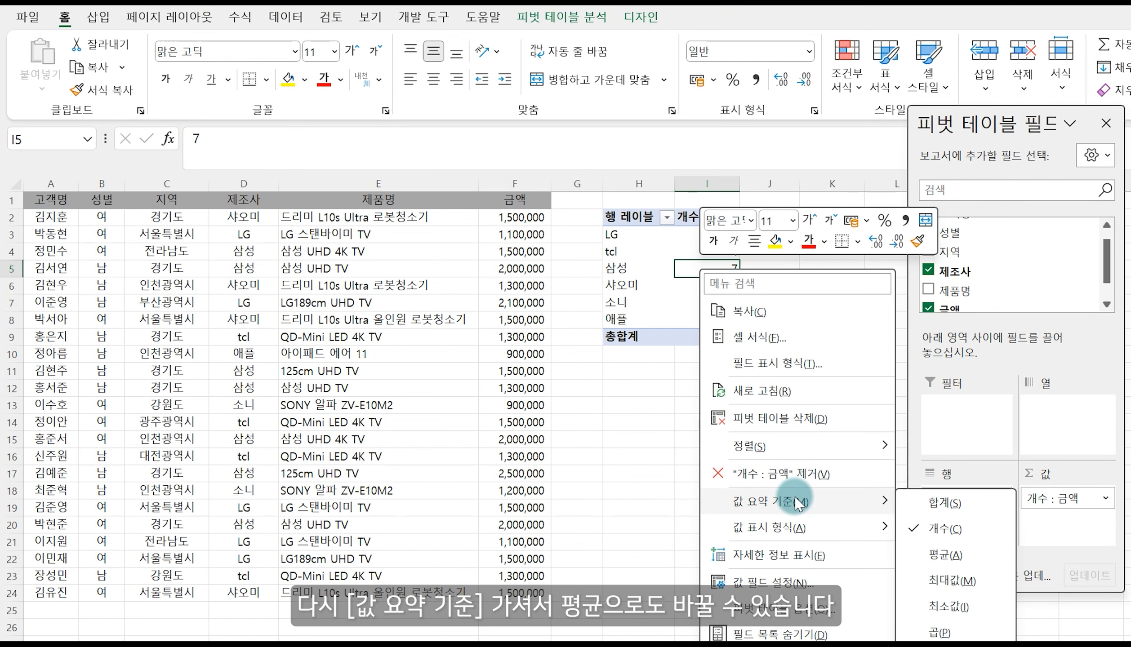
pyautogui.click(945, 555)
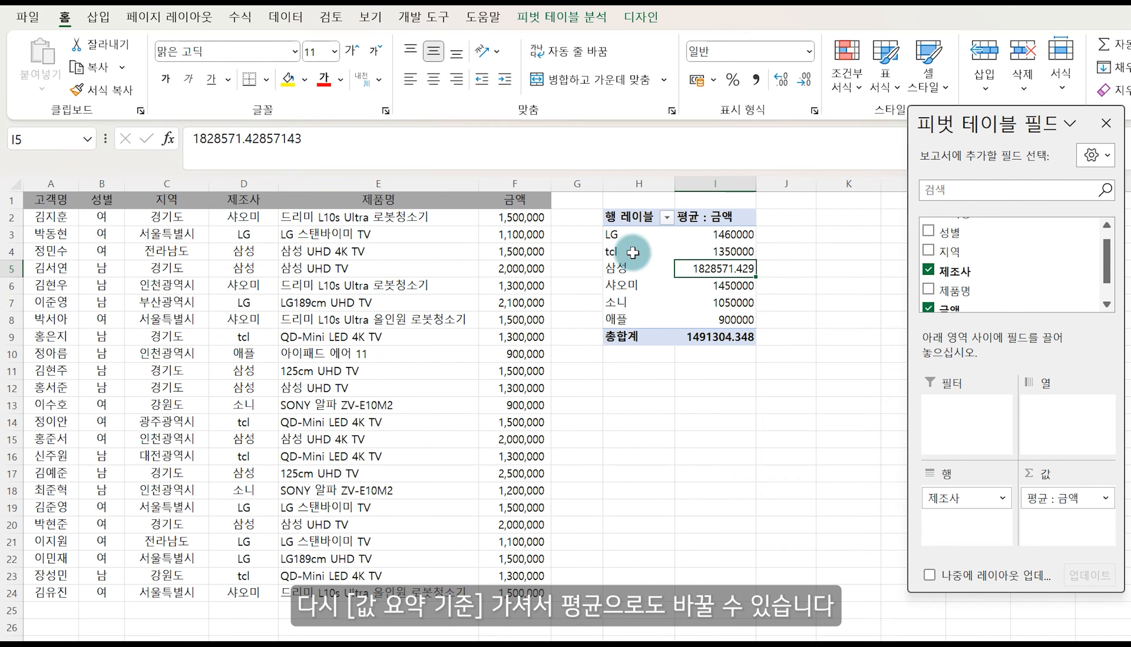
# Show the averaged 금액 values as a percentage of the grand total (총합계 비율).
pyautogui.rightClick(715, 301)
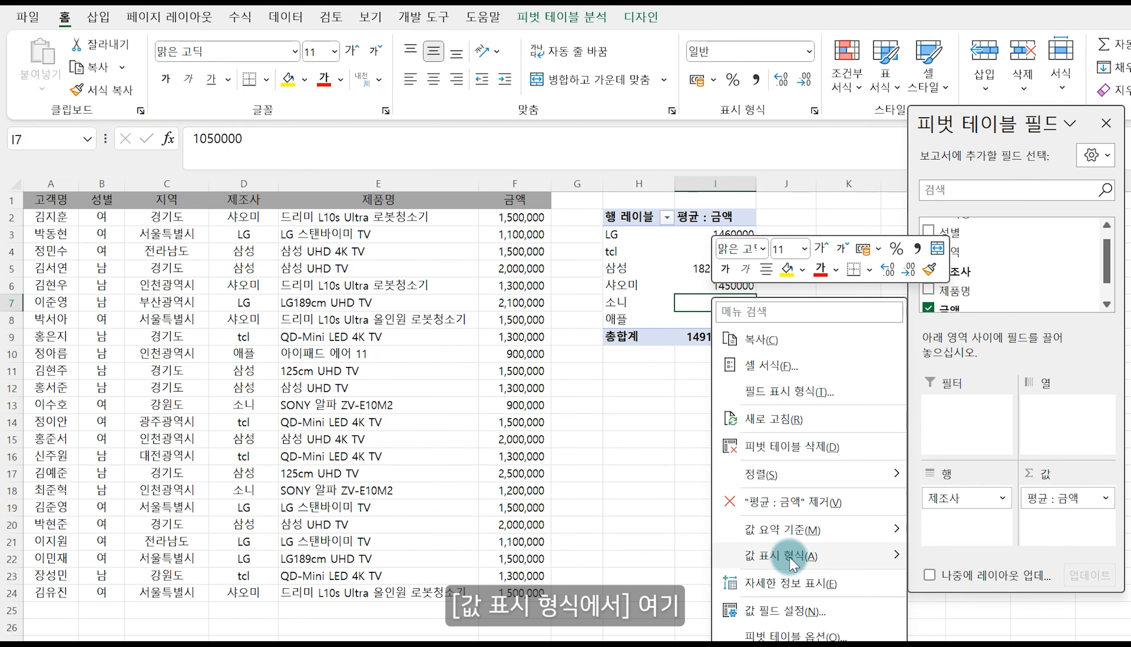
pyautogui.moveTo(789, 558)
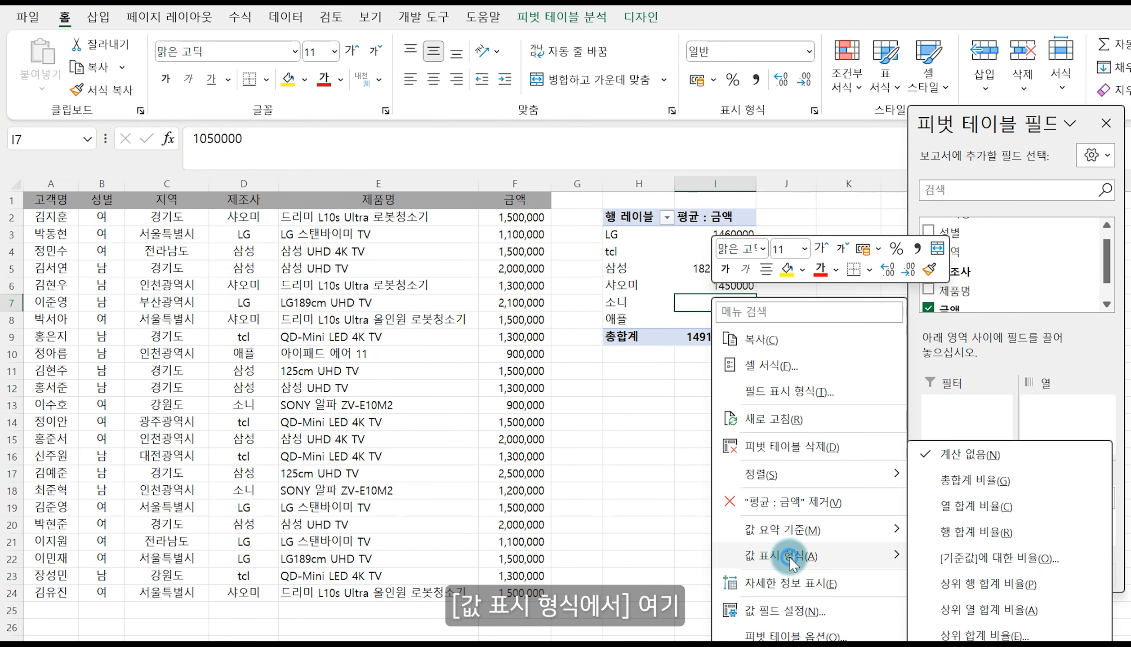
pyautogui.click(958, 481)
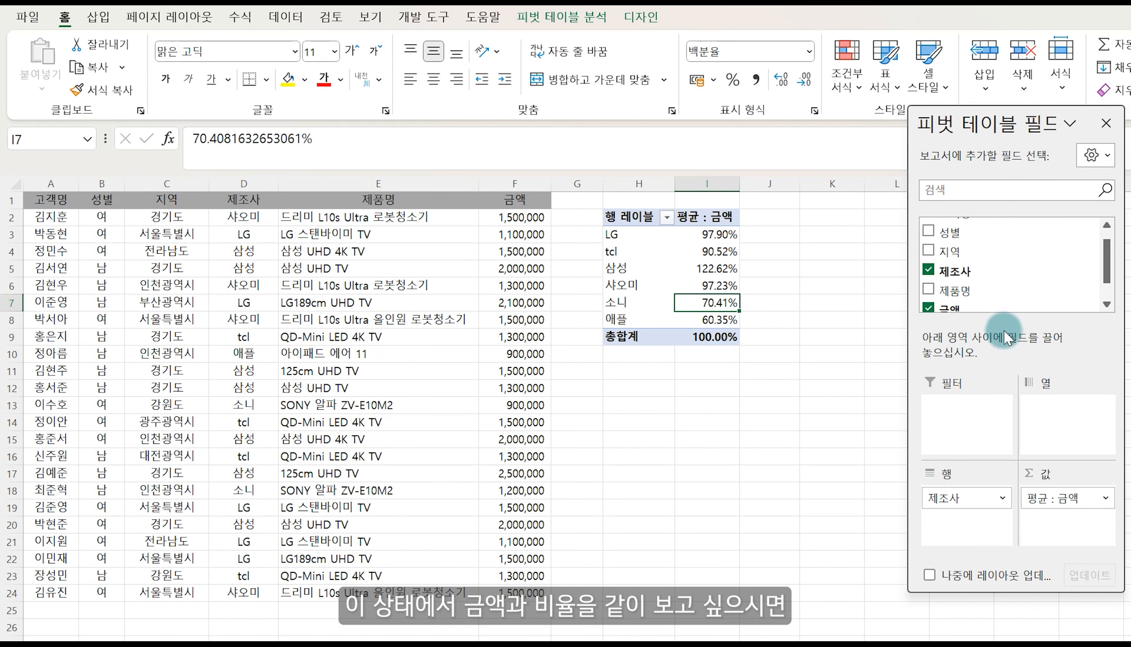
# Add 금액 to the PivotTable values a second time and place its 합계 ahead of the 평균 field.
pyautogui.scroll(-1, 938, 303)
pyautogui.moveTo(939, 282); pyautogui.dragTo(1050, 508)
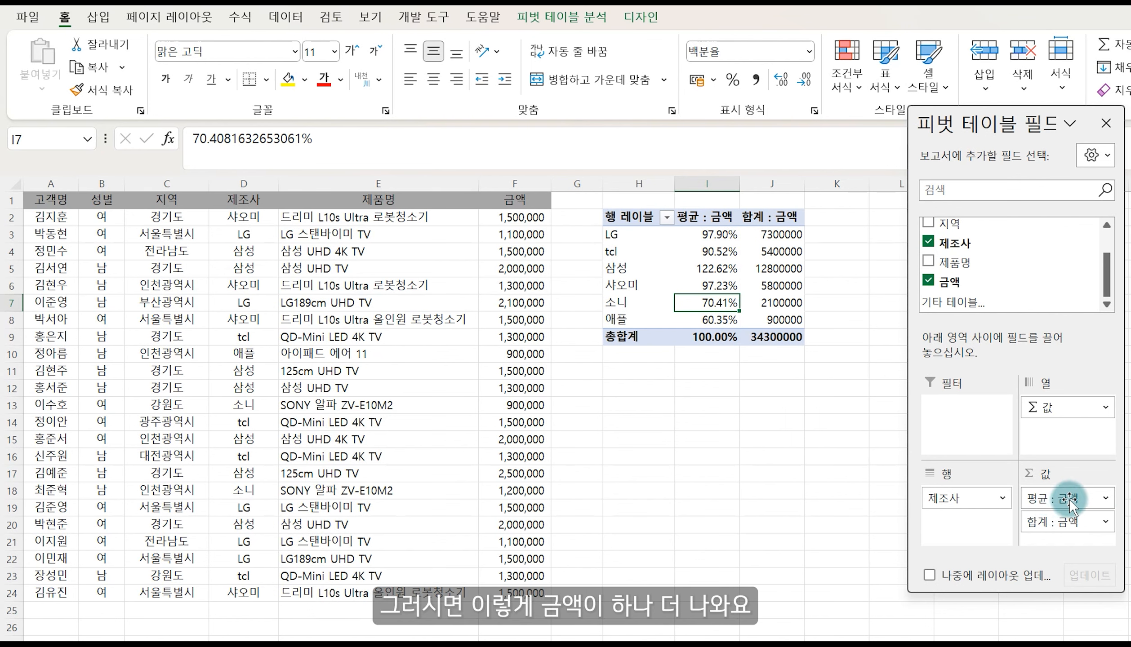
pyautogui.moveTo(1078, 516); pyautogui.dragTo(1058, 499)
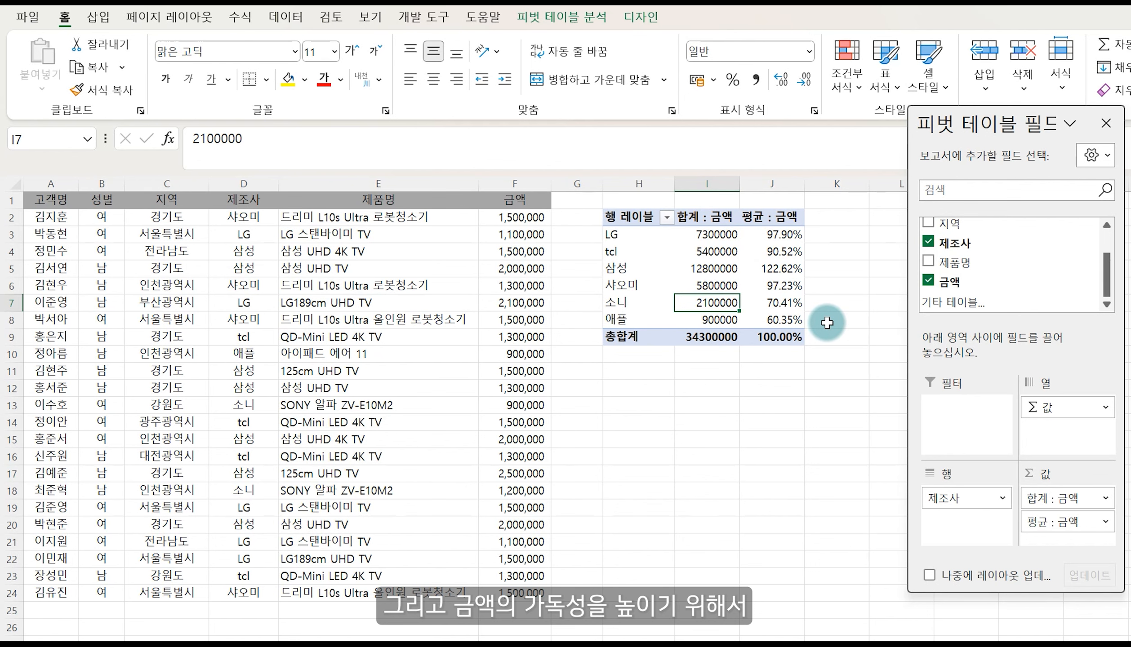
# Try the custom number format #,##0 on 소니's 합계 cell I7, and undo it.
pyautogui.rightClick(701, 304)
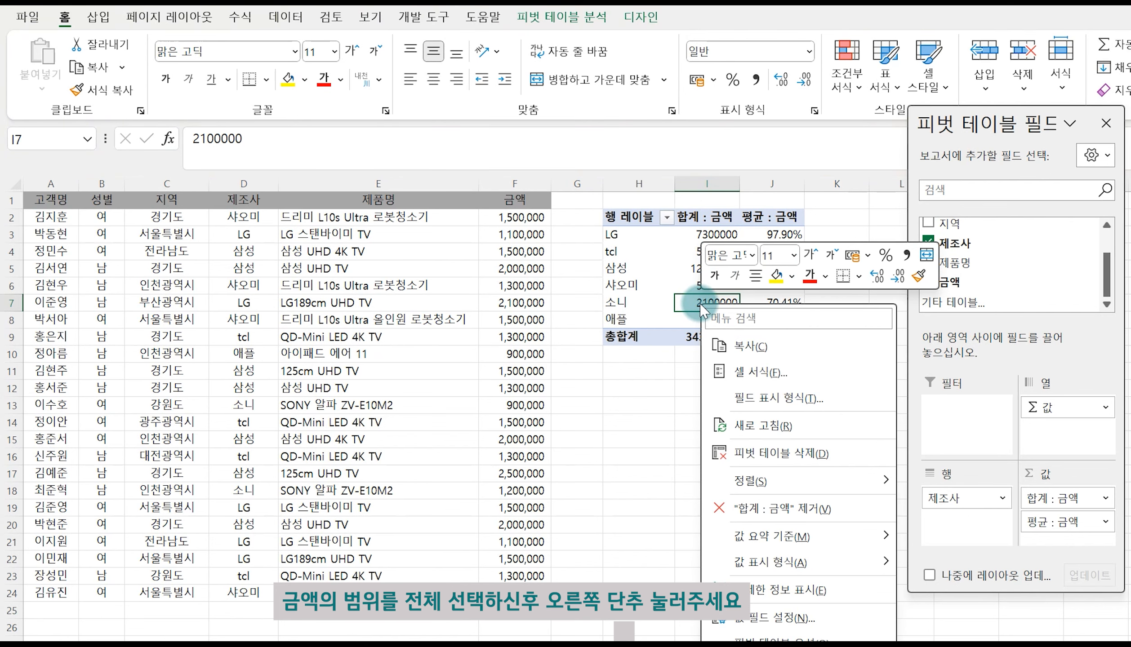
pyautogui.click(747, 374)
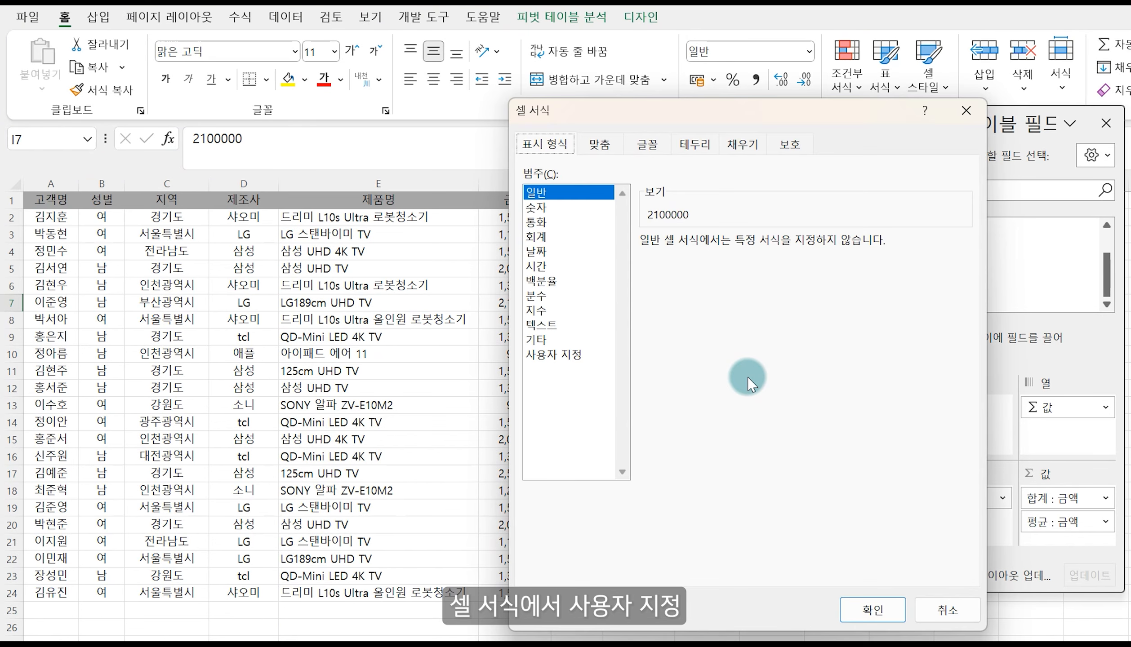
pyautogui.click(567, 355)
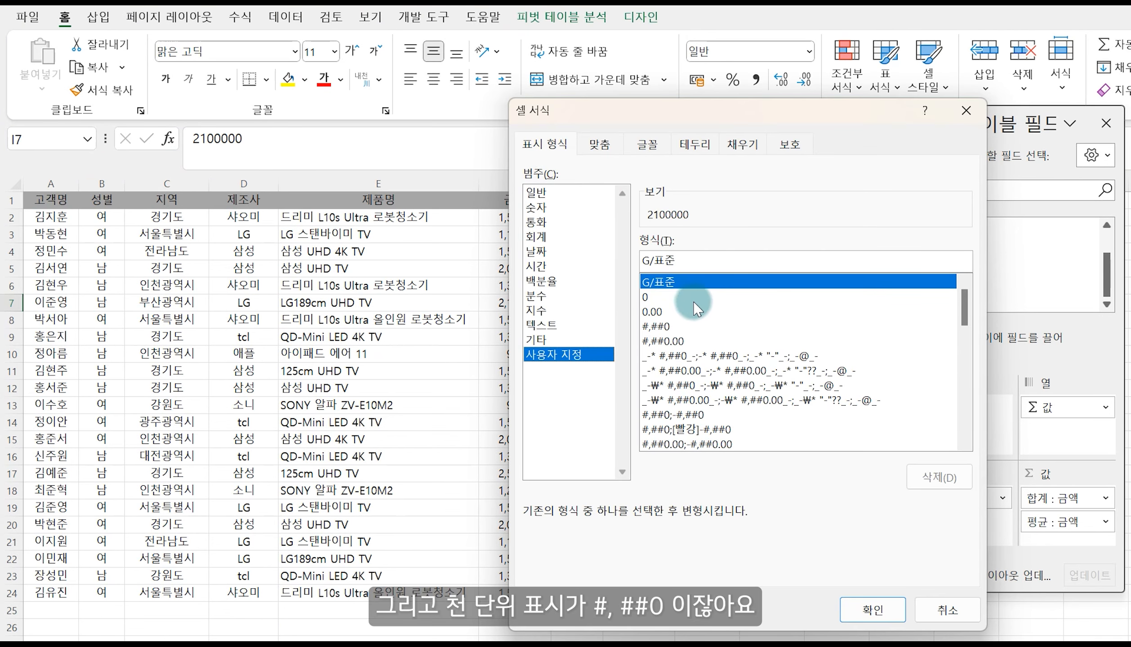
pyautogui.click(666, 325)
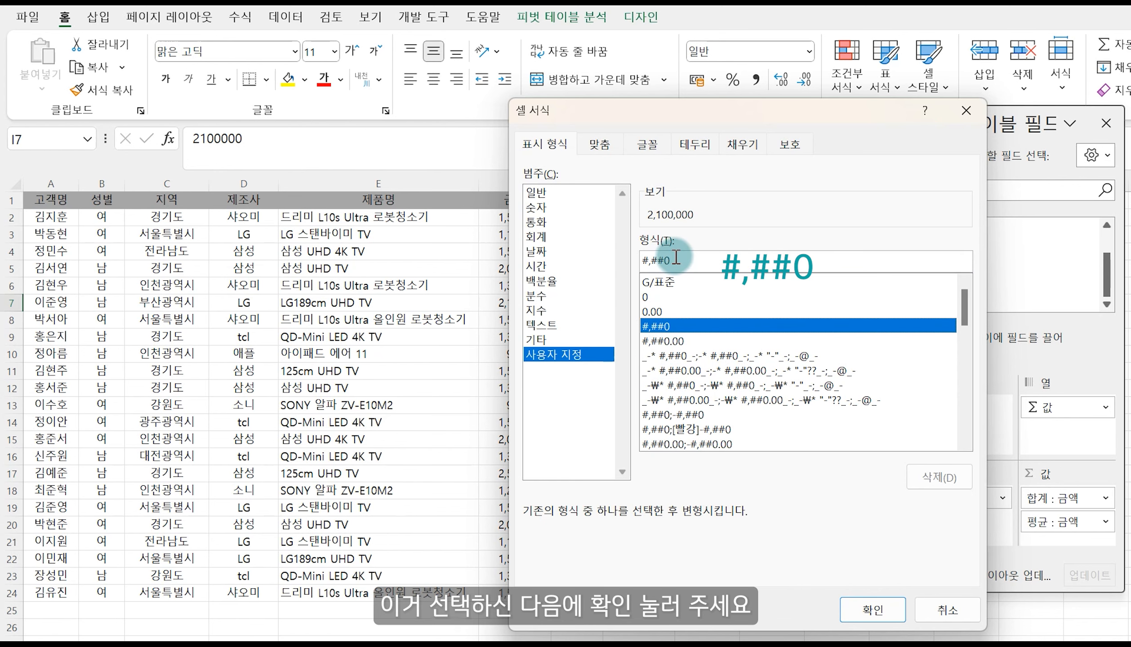
pyautogui.click(873, 610)
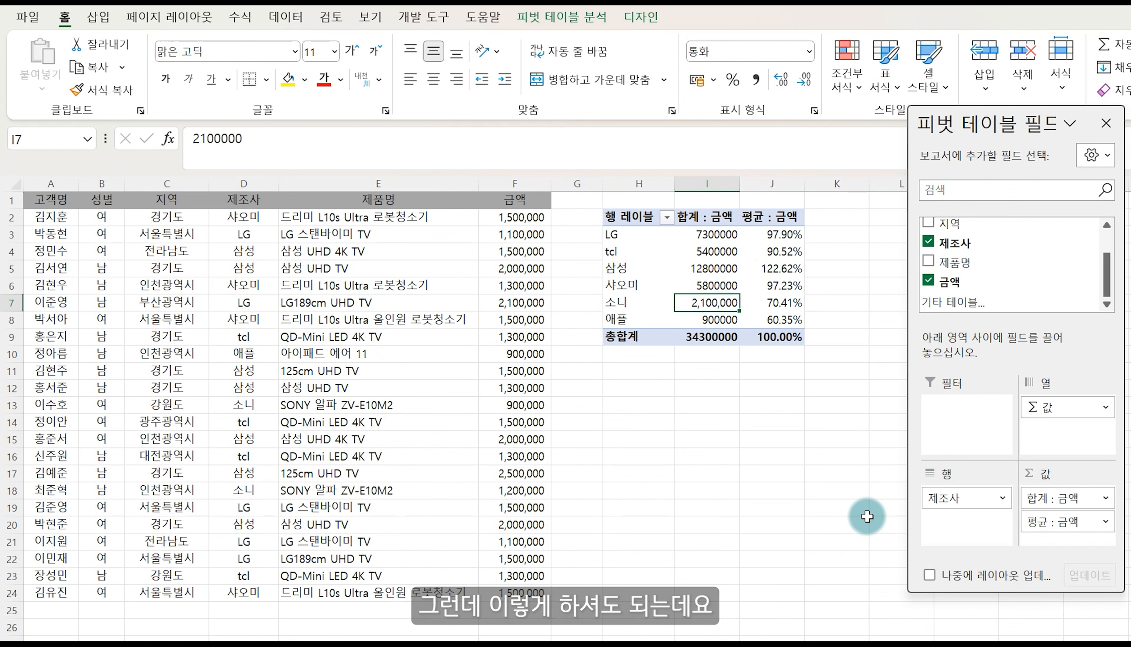
pyautogui.hotkey('ctrl', 'z')
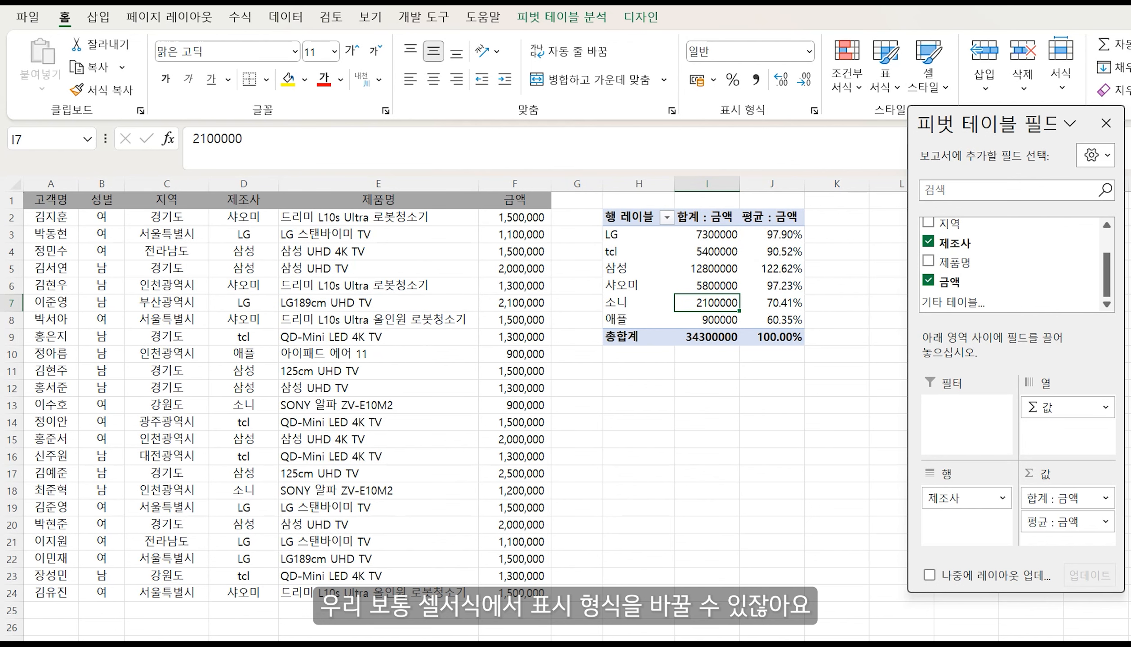
# Apply the custom number format #,##0 to all 합계 : 금액 values in I3:I9.
pyautogui.moveTo(714, 234); pyautogui.dragTo(731, 330)
pyautogui.hotkey('ctrl', '1')
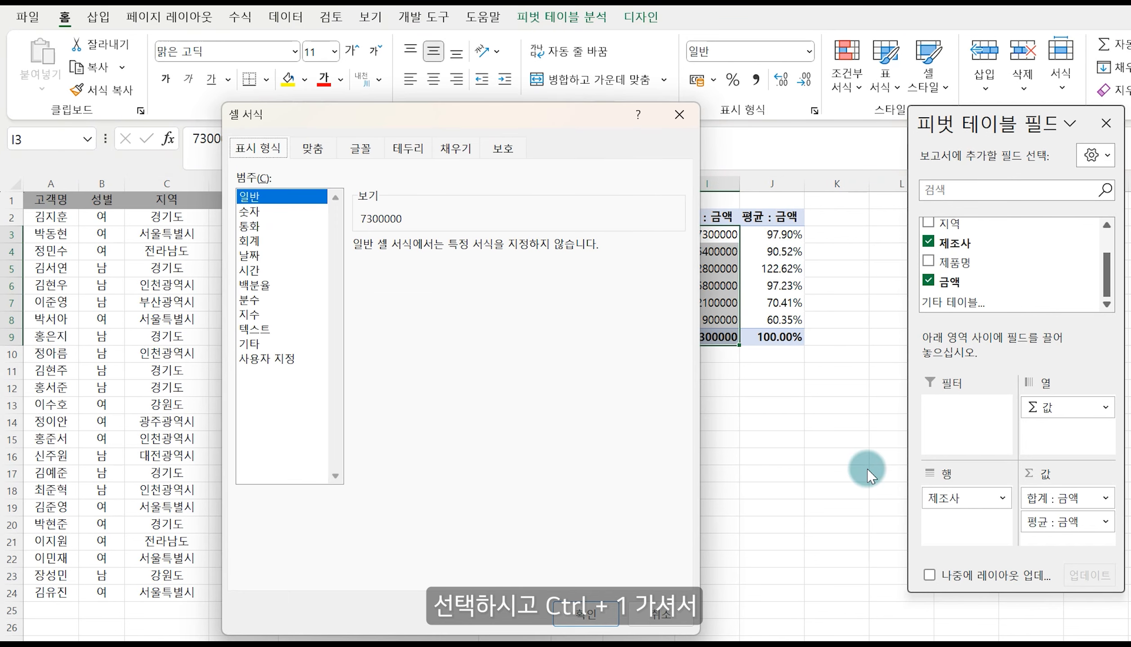
pyautogui.click(274, 359)
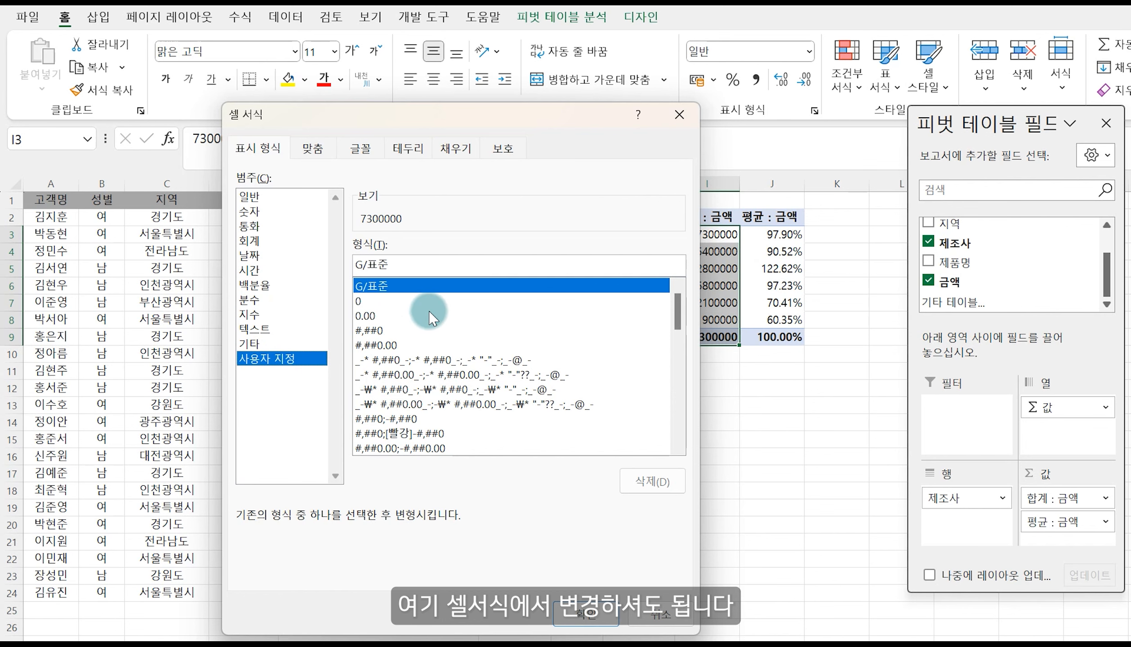
pyautogui.click(377, 330)
pyautogui.click(586, 612)
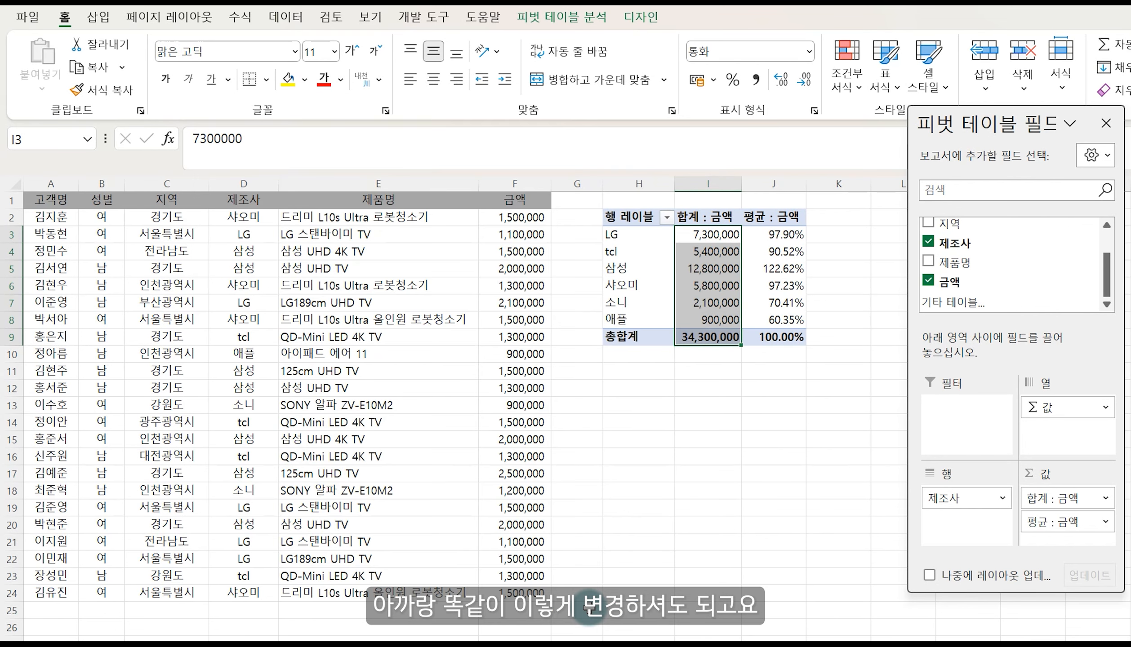
# Reset the 합계 : 금액 values in I3:I9 to the General format, and reapply the thousands-separator number format.
pyautogui.hotkey('ctrl', 'shift', '~')
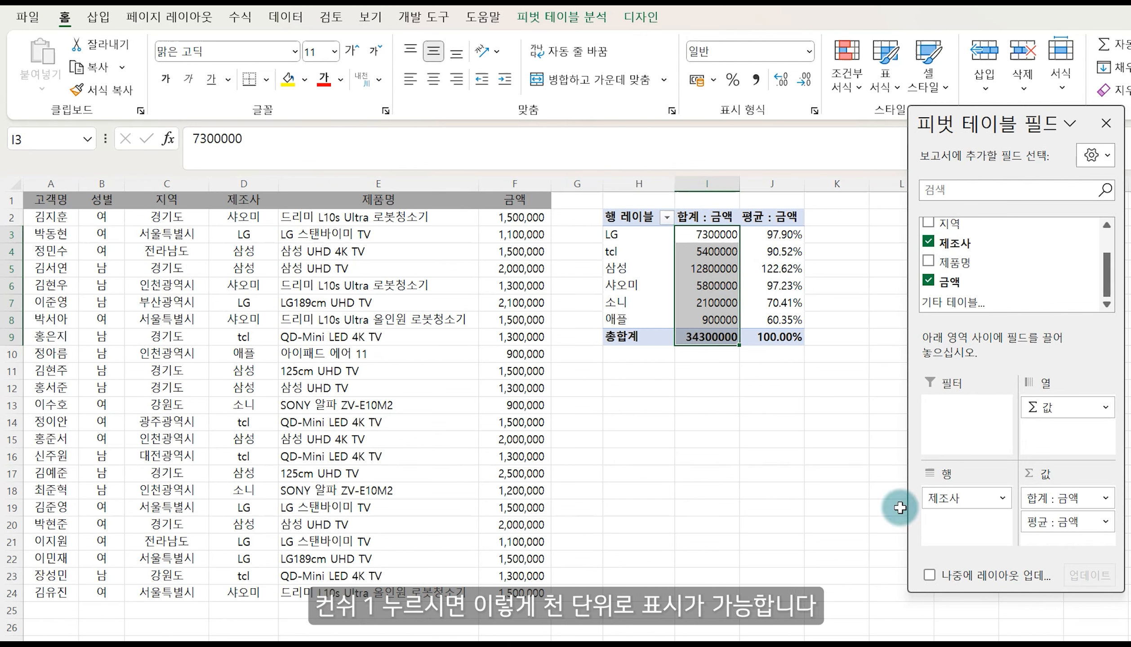
pyautogui.hotkey('ctrl', 'shift', '1')
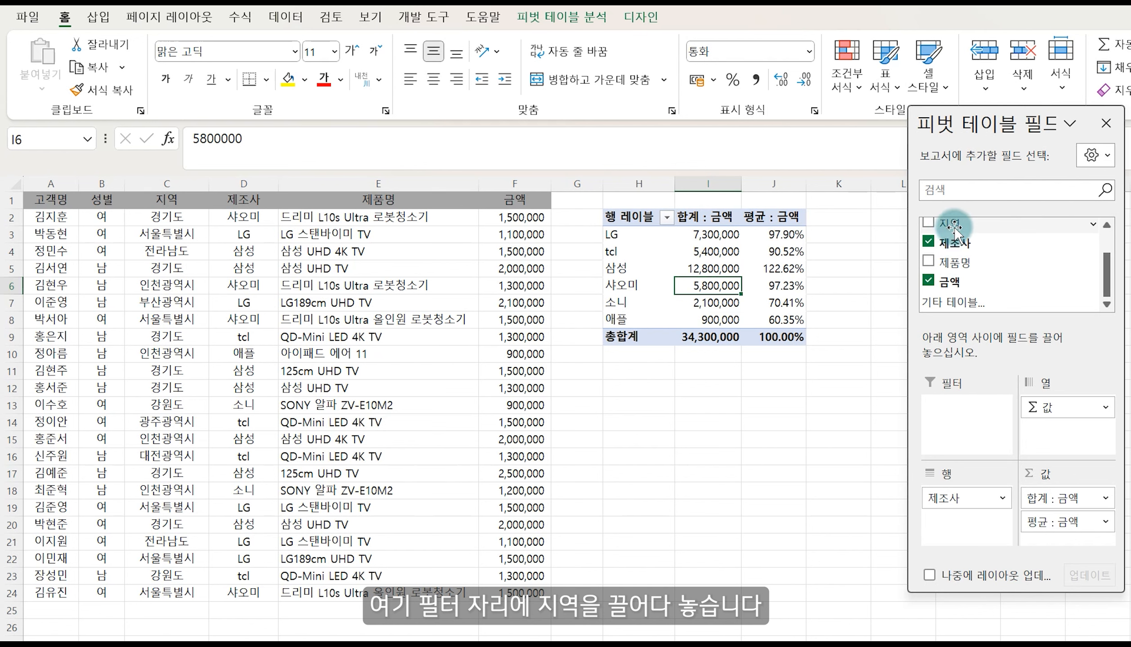
# Add 지역 as the PivotTable's report filter and filter the report to 경기도.
pyautogui.moveTo(949, 223); pyautogui.dragTo(951, 412)
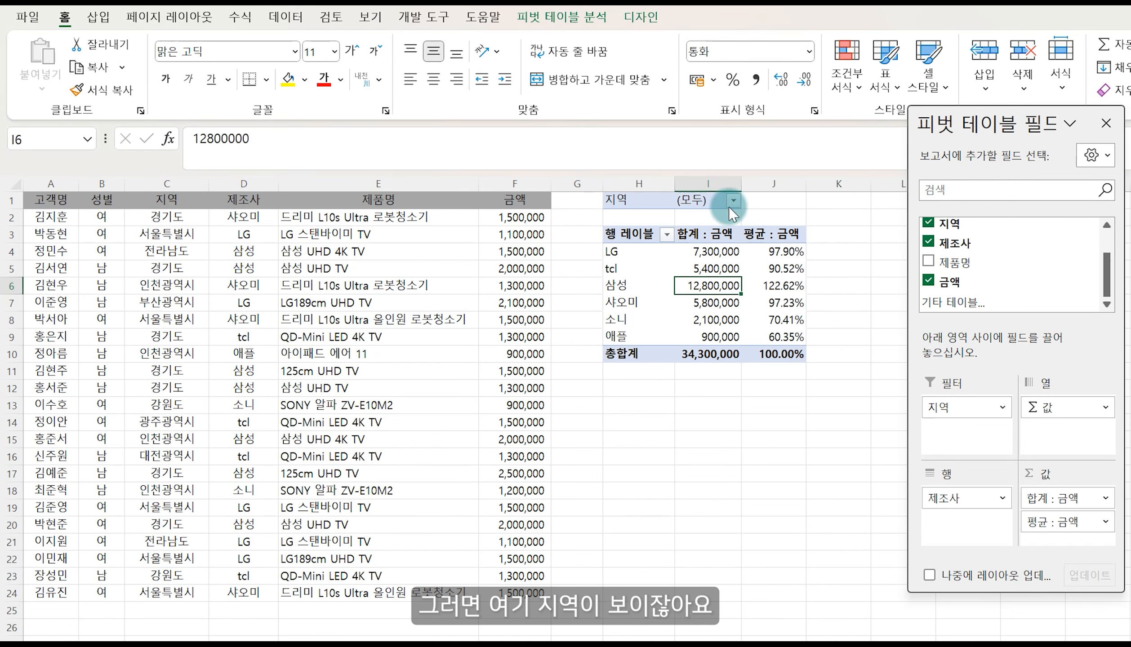
pyautogui.click(733, 200)
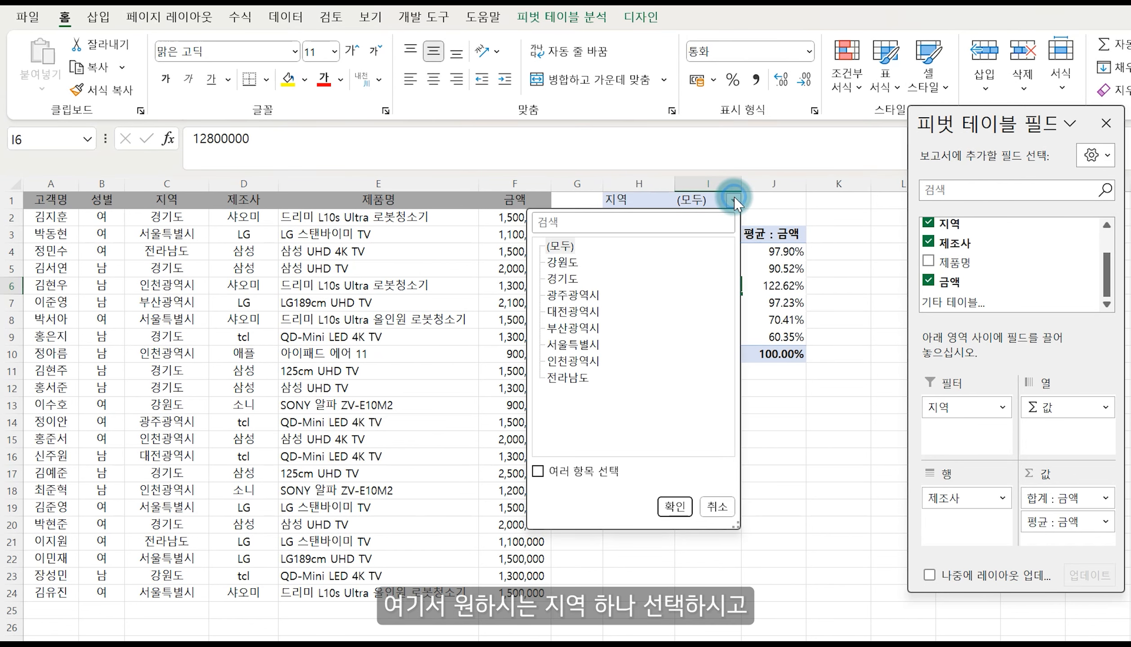
pyautogui.click(562, 279)
pyautogui.click(676, 507)
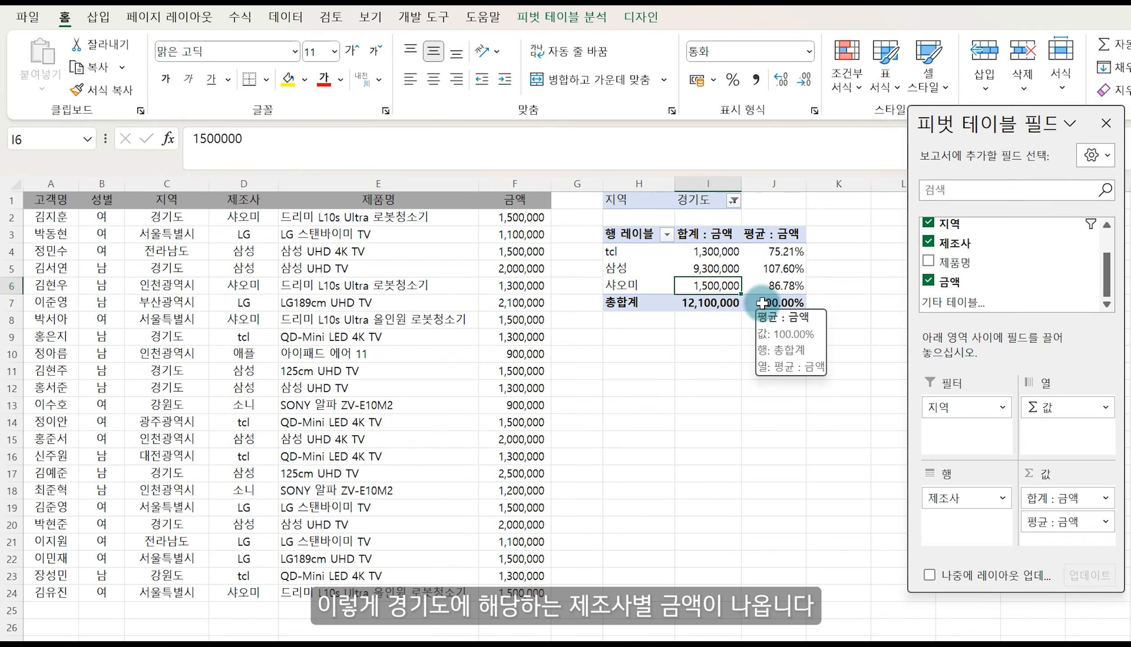
# Turn on multiple item selection (여러 항목 선택) in the 지역 filter and set the filter back to (모두).
pyautogui.moveTo(792, 268)
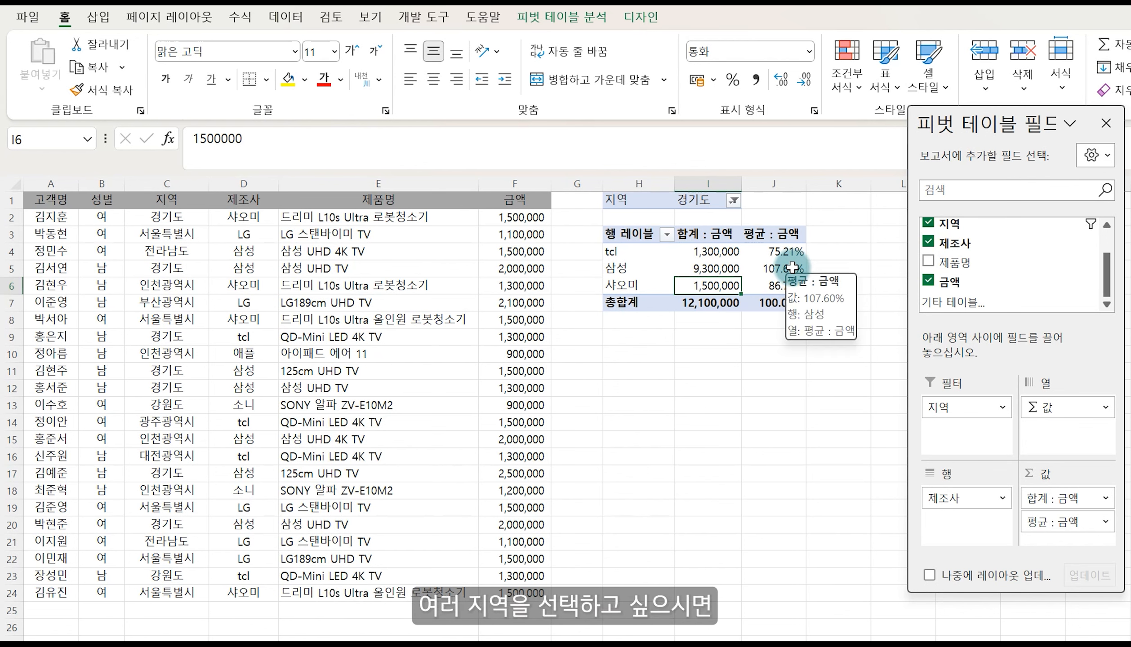
pyautogui.click(734, 201)
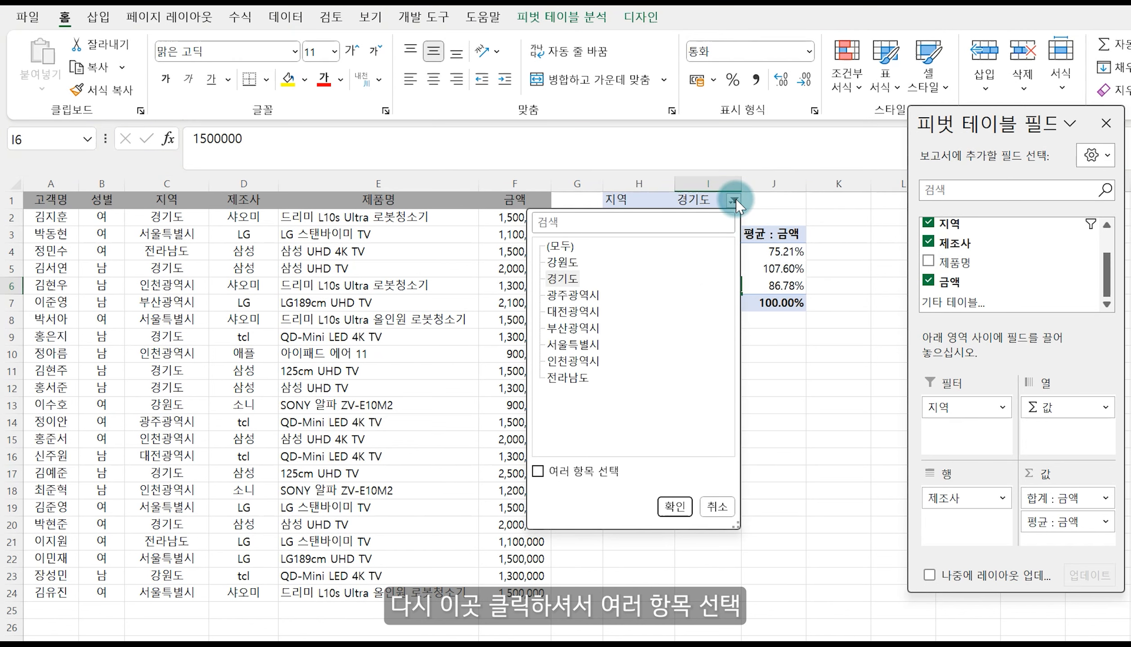
pyautogui.click(612, 472)
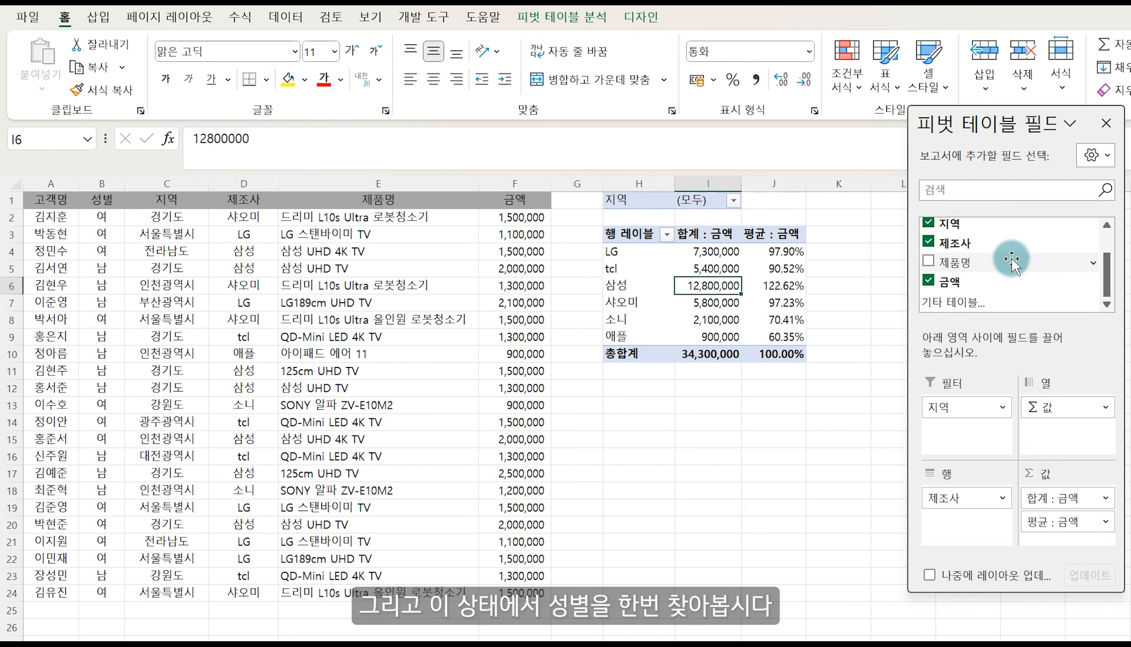
# Add 성별 below 제조사 in the PivotTable rows and display the report in tabular form (테이블 형식으로 표시).
pyautogui.moveTo(1105, 286); pyautogui.dragTo(1104, 252)
pyautogui.moveTo(947, 254); pyautogui.dragTo(957, 521)
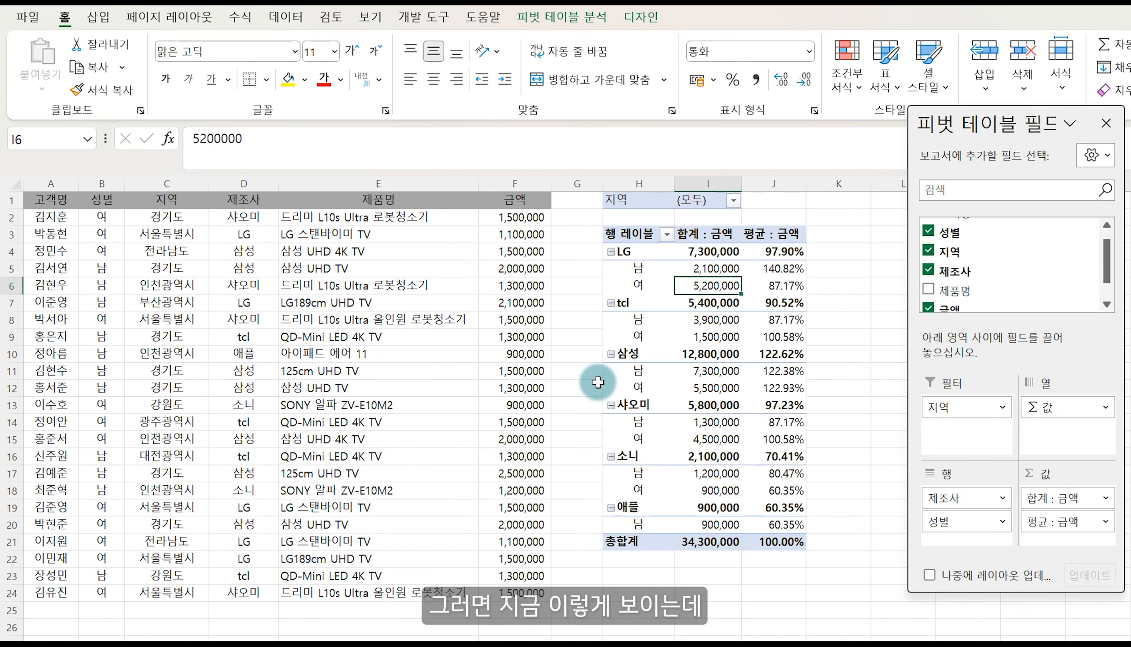
pyautogui.click(638, 269)
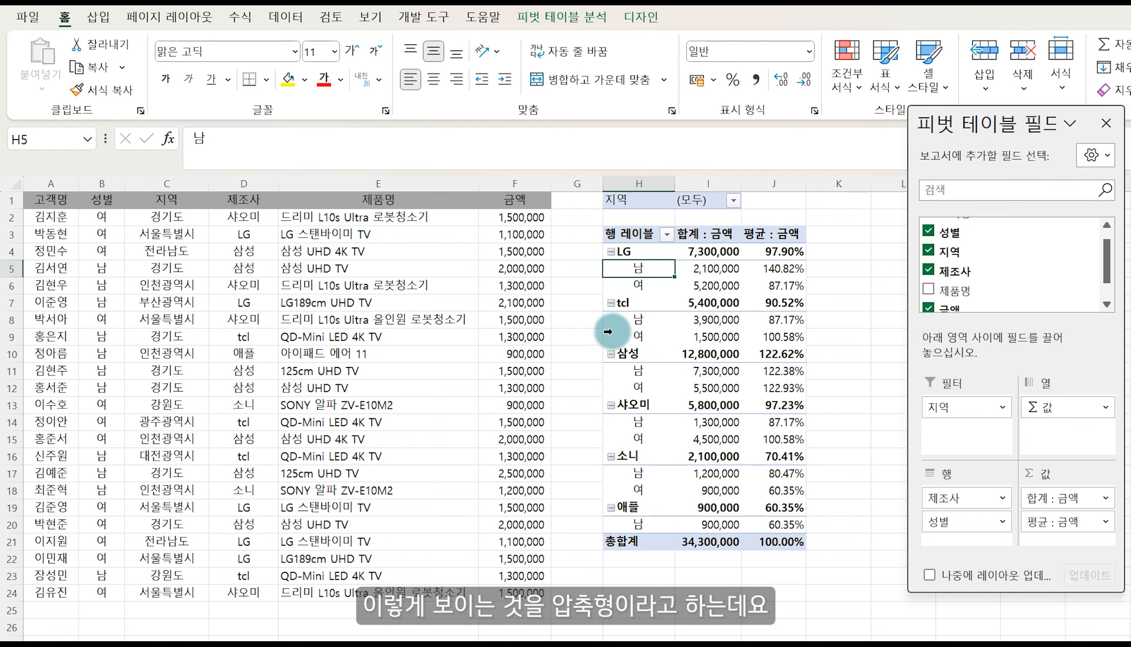
pyautogui.click(640, 17)
pyautogui.click(144, 81)
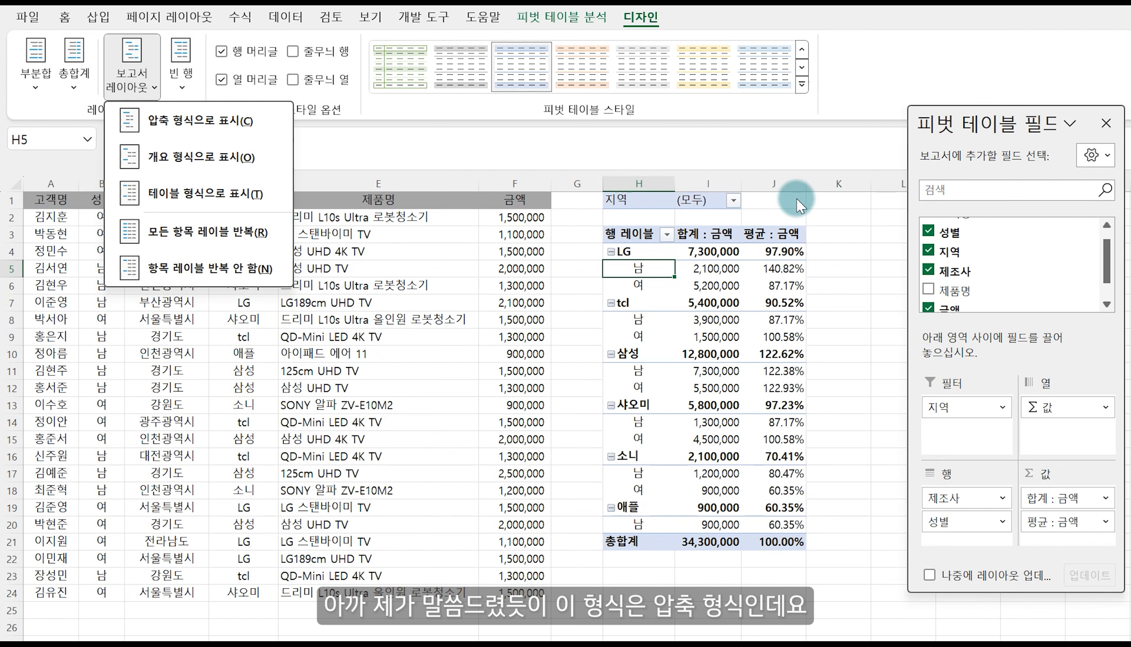
pyautogui.click(221, 196)
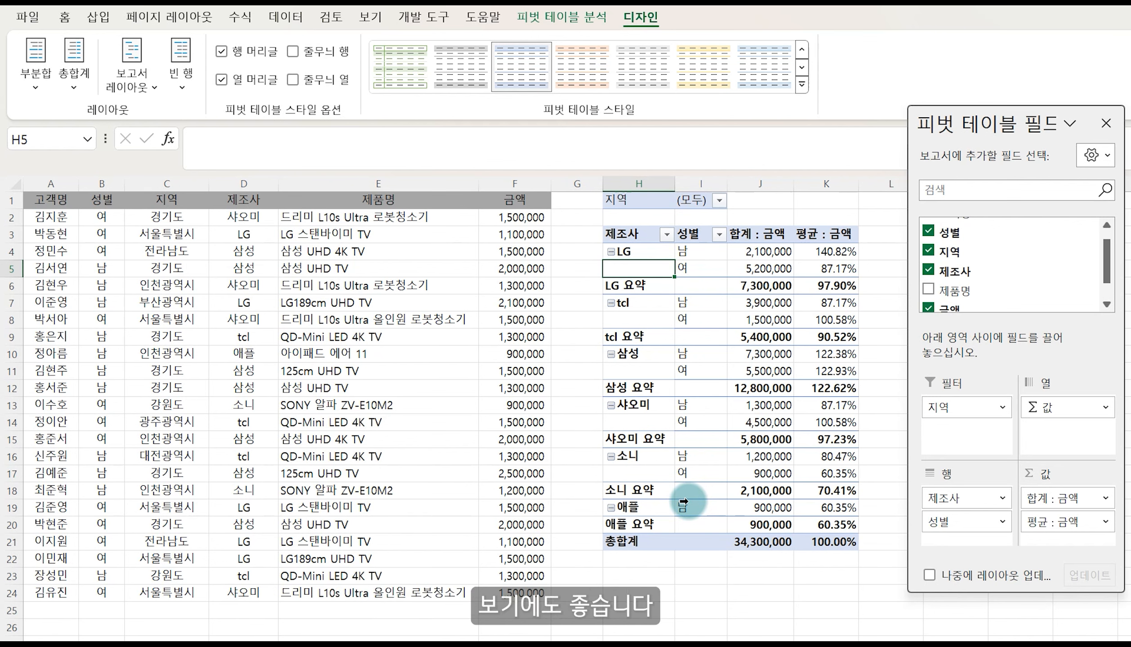
# Hide all PivotTable subtotals, and restore them at the bottom of each group.
pyautogui.click(638, 286)
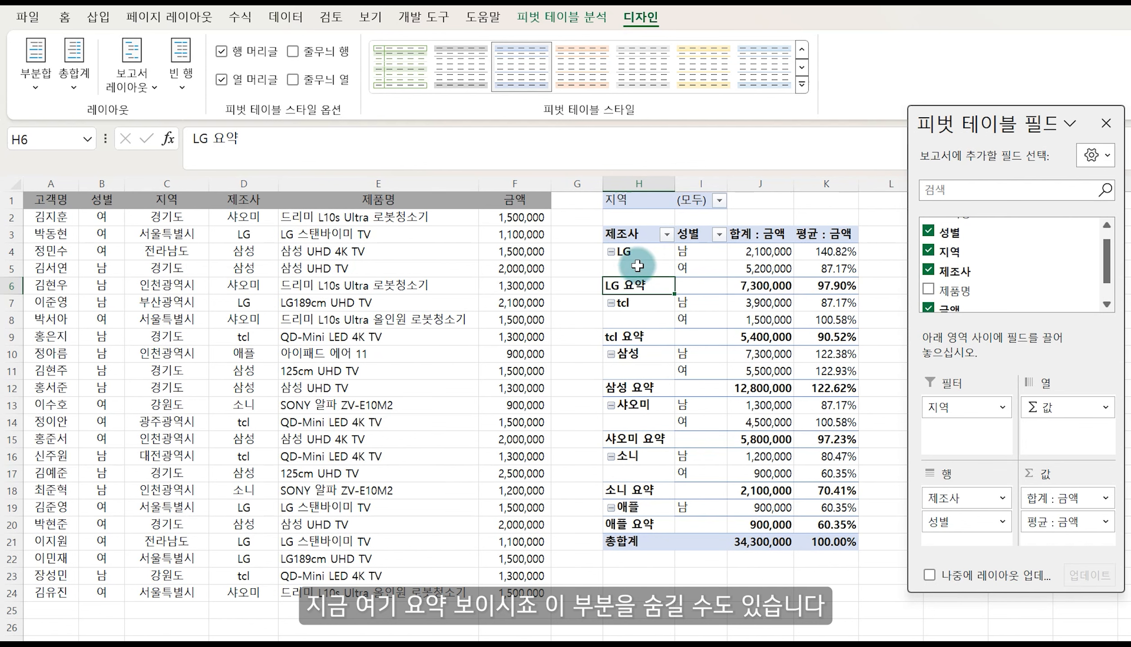
pyautogui.click(40, 78)
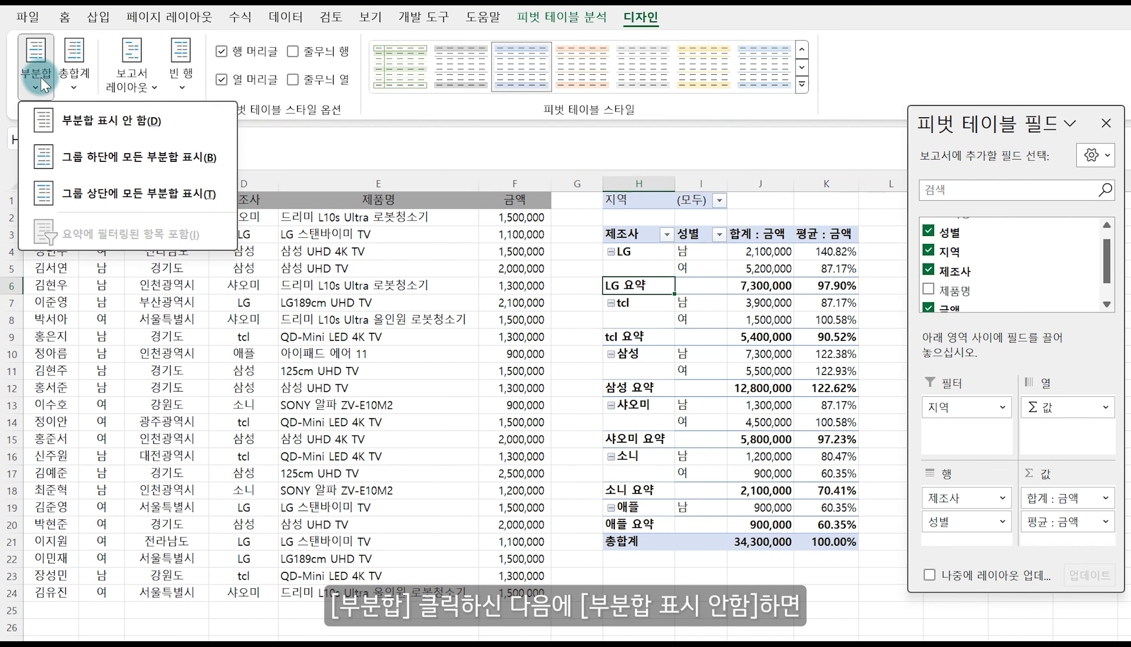
pyautogui.click(108, 123)
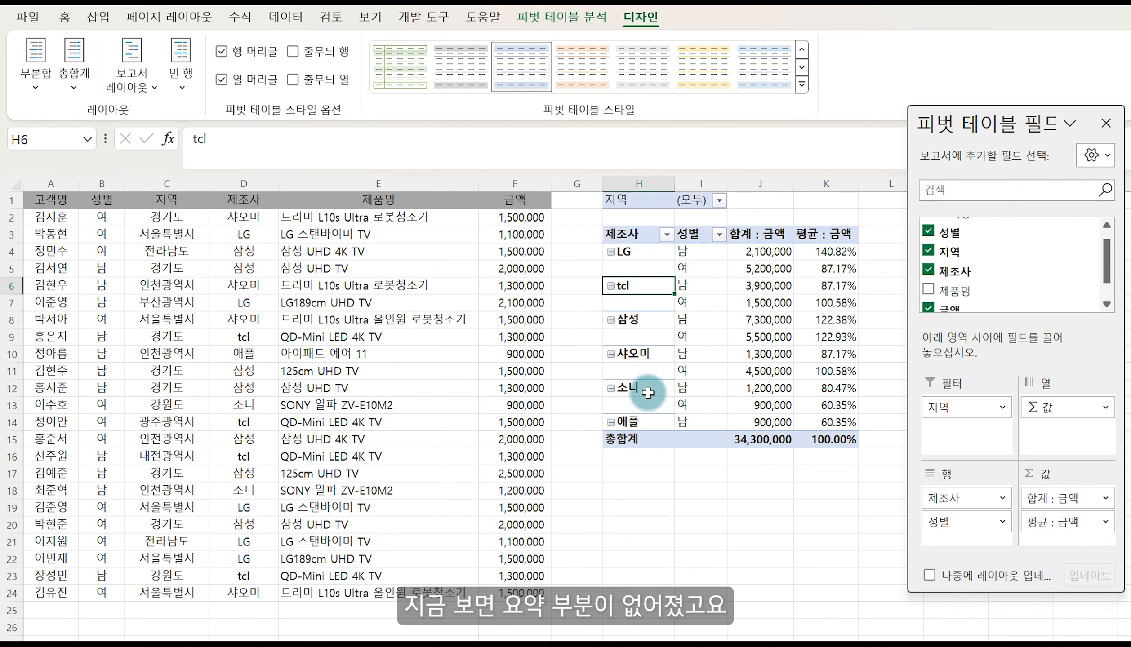
pyautogui.click(39, 81)
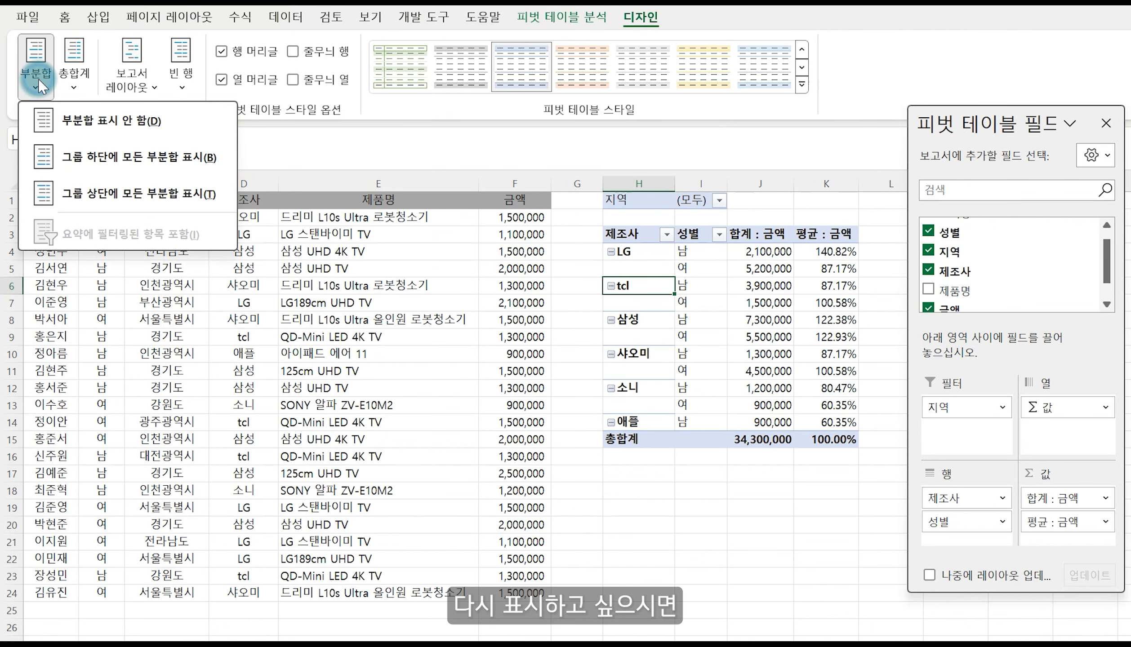
pyautogui.click(102, 157)
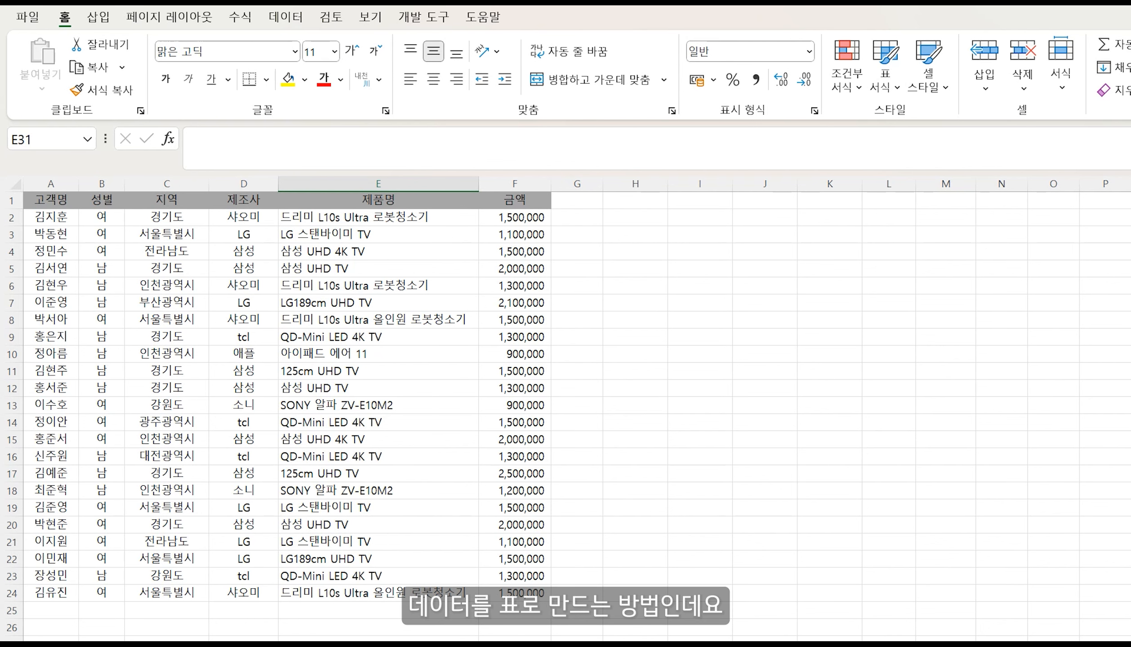
# Convert the purchase data in A1:F24 into a table with a header row.
pyautogui.click(243, 357)
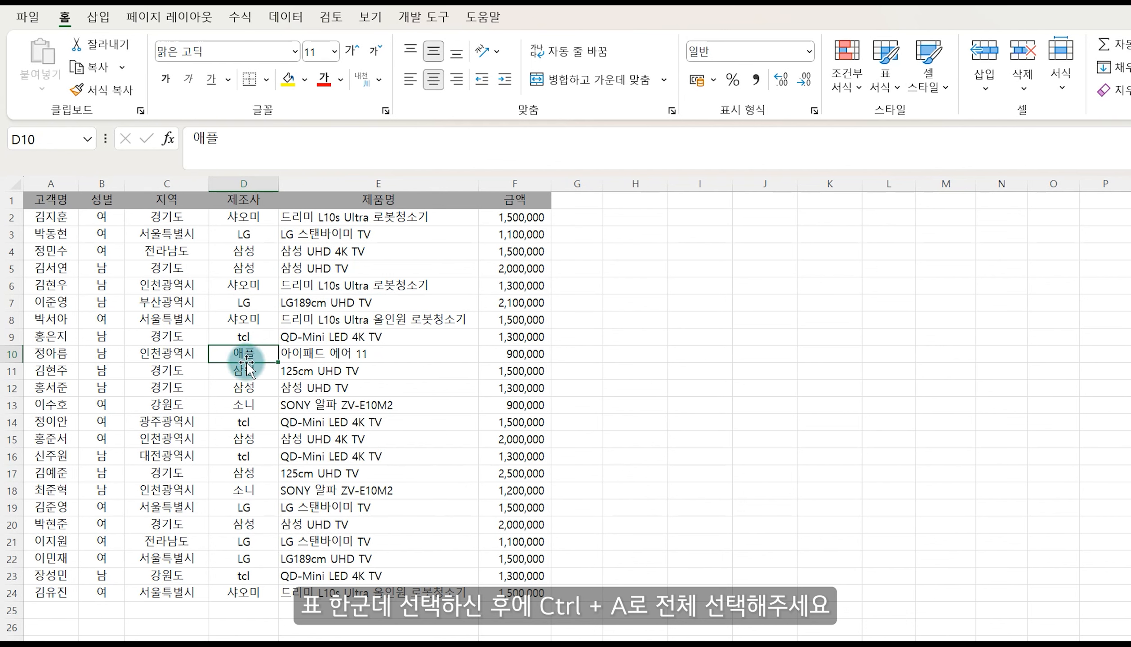
pyautogui.hotkey('ctrl', 'a')
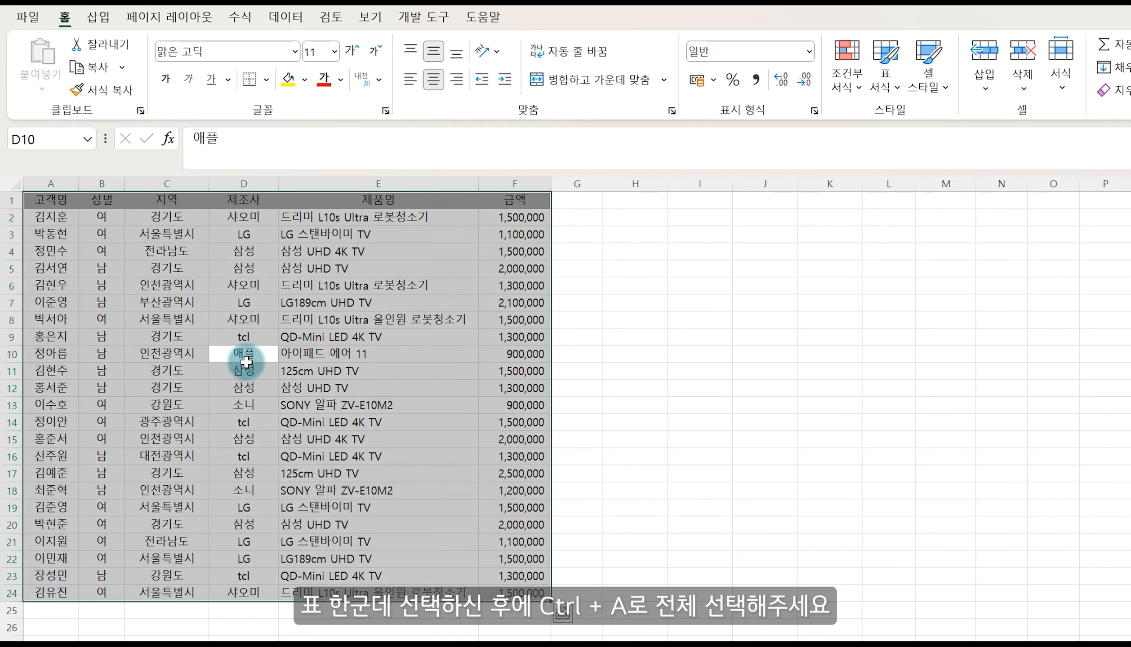
pyautogui.click(98, 17)
pyautogui.click(147, 58)
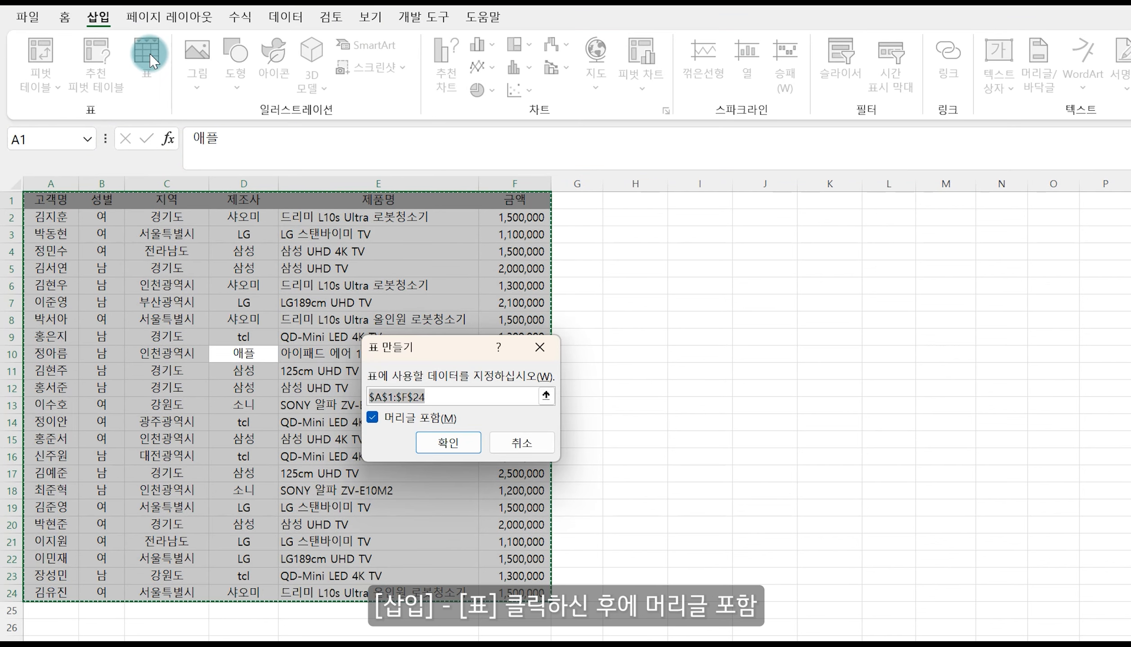
pyautogui.click(448, 442)
pyautogui.click(576, 371)
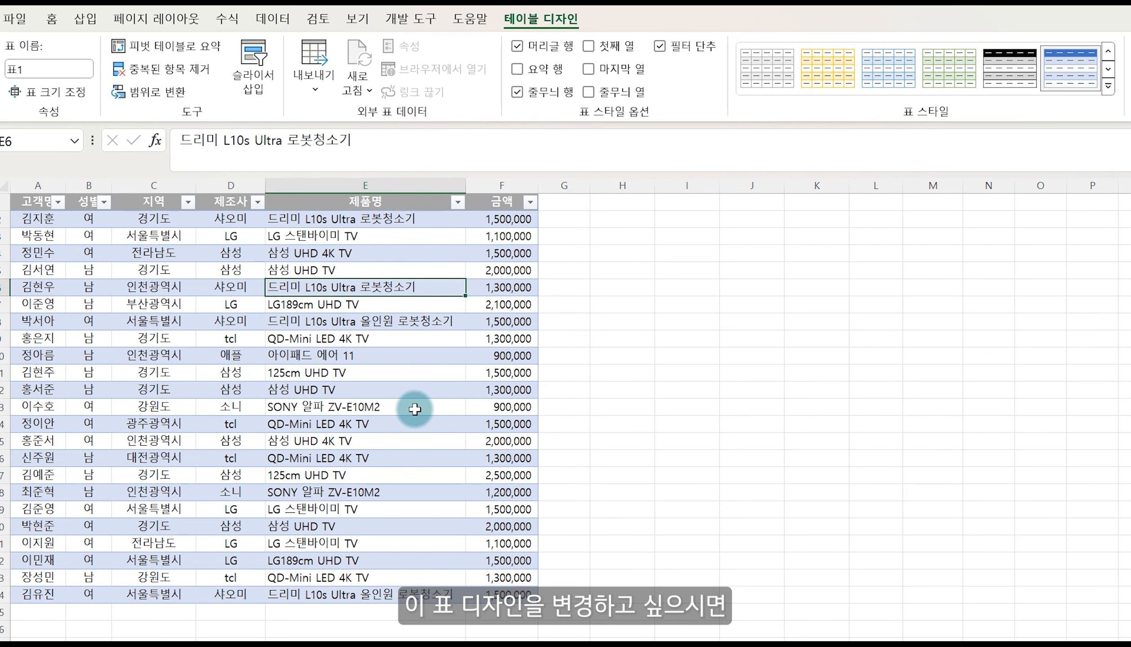
# Apply the first, unshaded style of the 밝게 group to the purchase table.
pyautogui.click(525, 22)
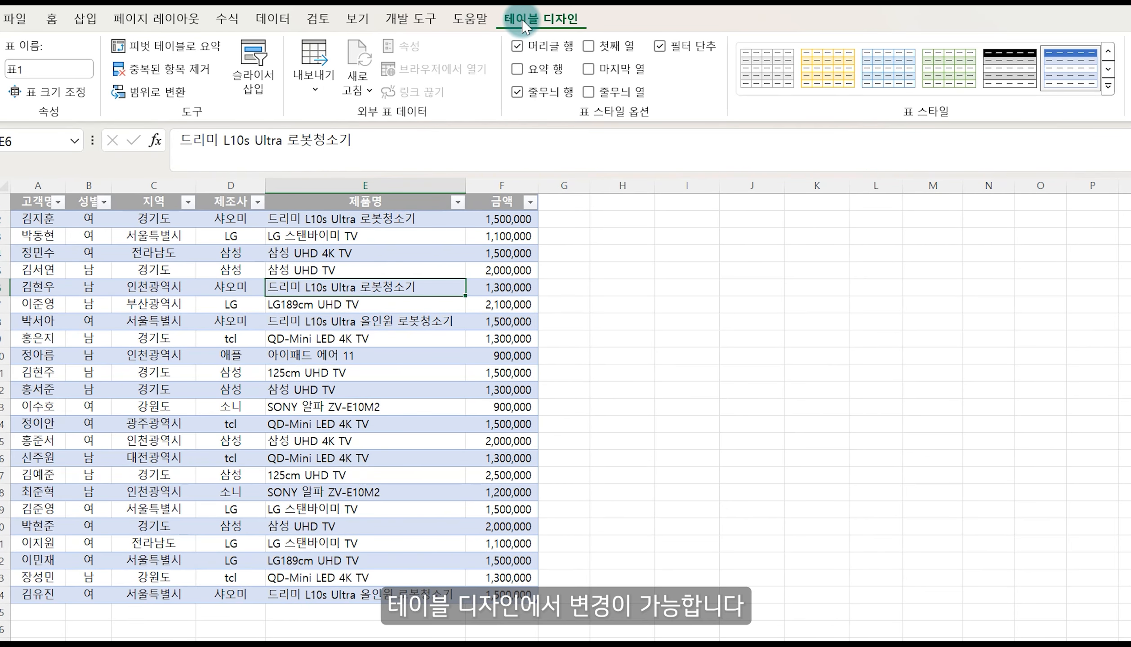
pyautogui.click(1108, 86)
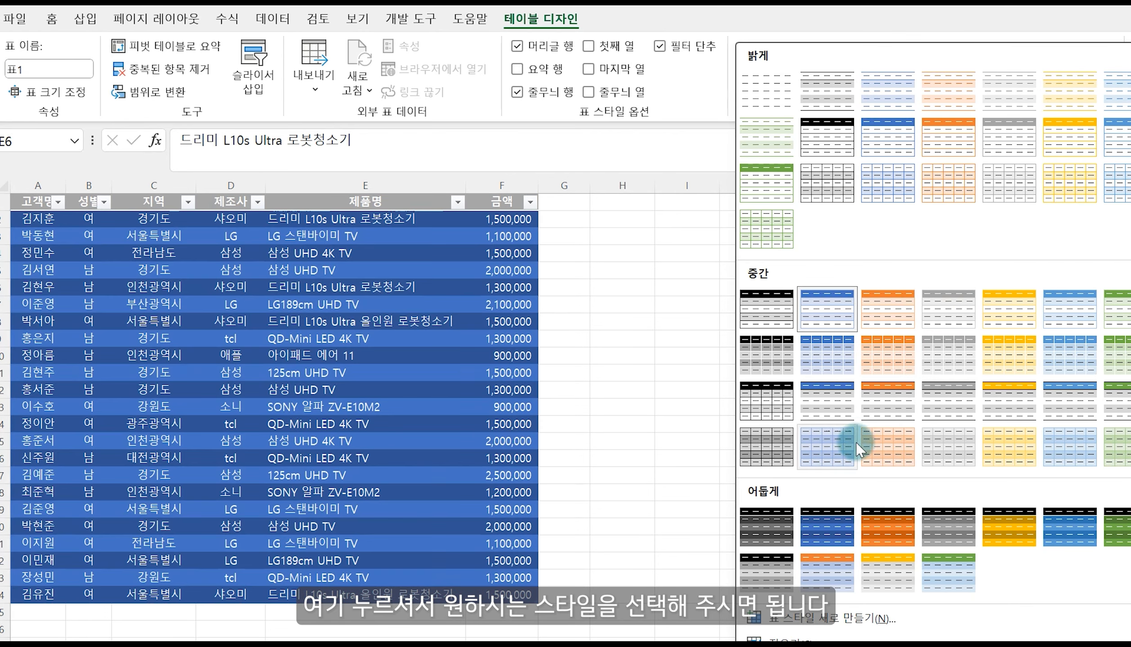
pyautogui.click(771, 98)
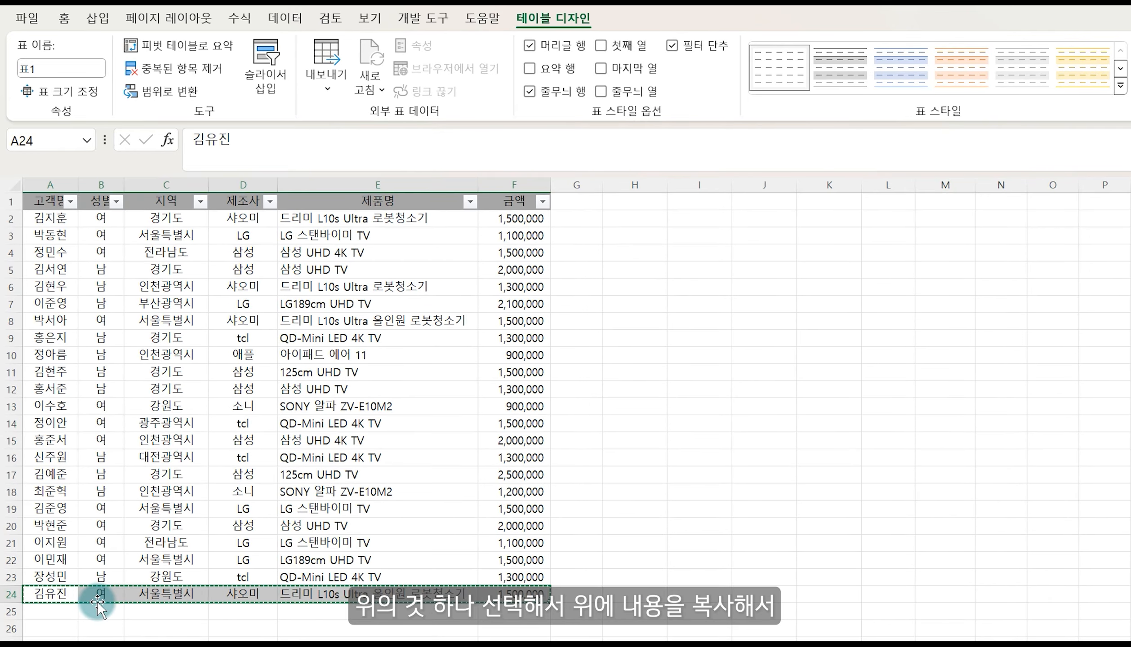
# Paste the copied row 24 record into row 25 directly below the table.
pyautogui.click(56, 611)
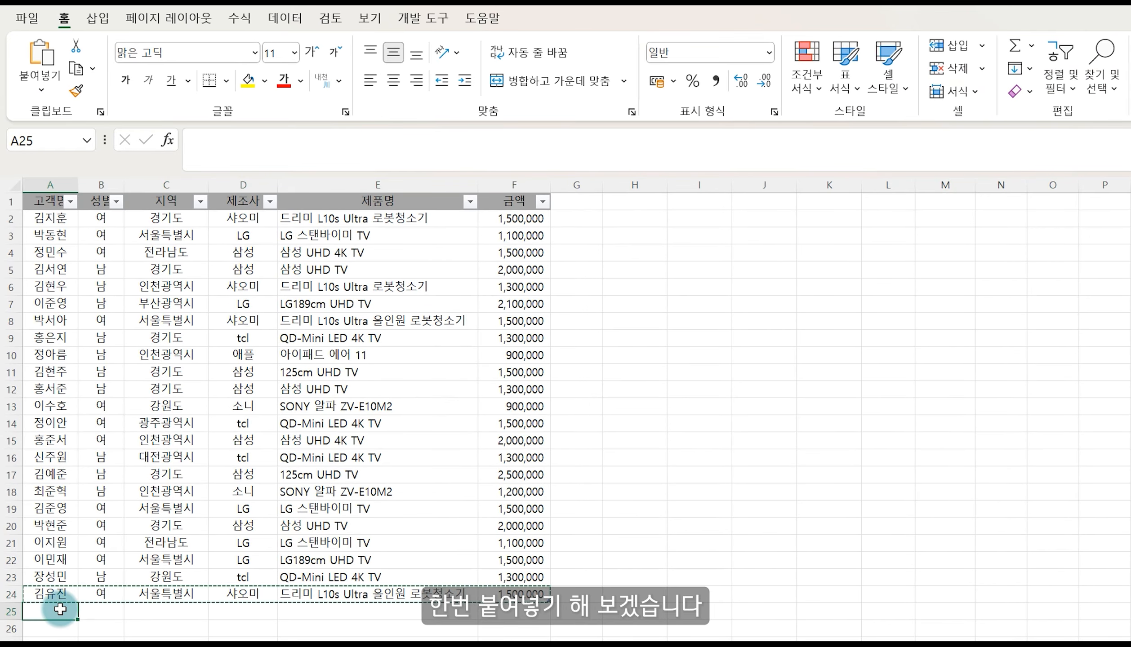
pyautogui.write('김유진\t여\t서울특별시\t샤오미\t드리미 L10s Ultra 올인원 로봇청소기\t1,500,000')
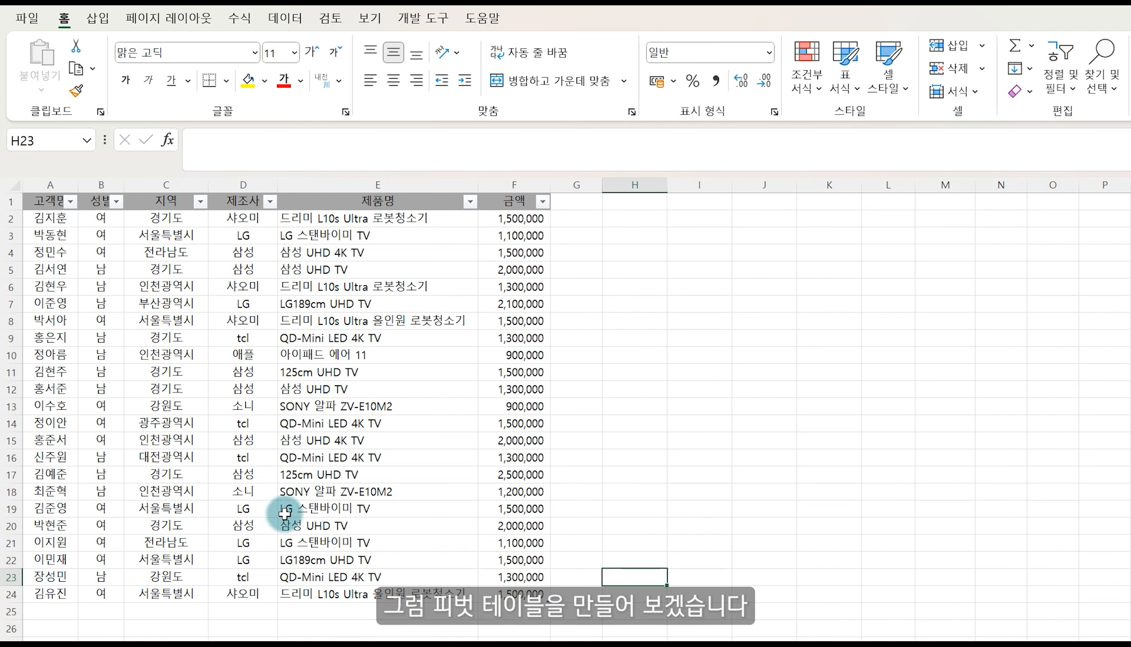
# Create a PivotTable from the whole table 표1 on a new worksheet.
pyautogui.click(167, 321)
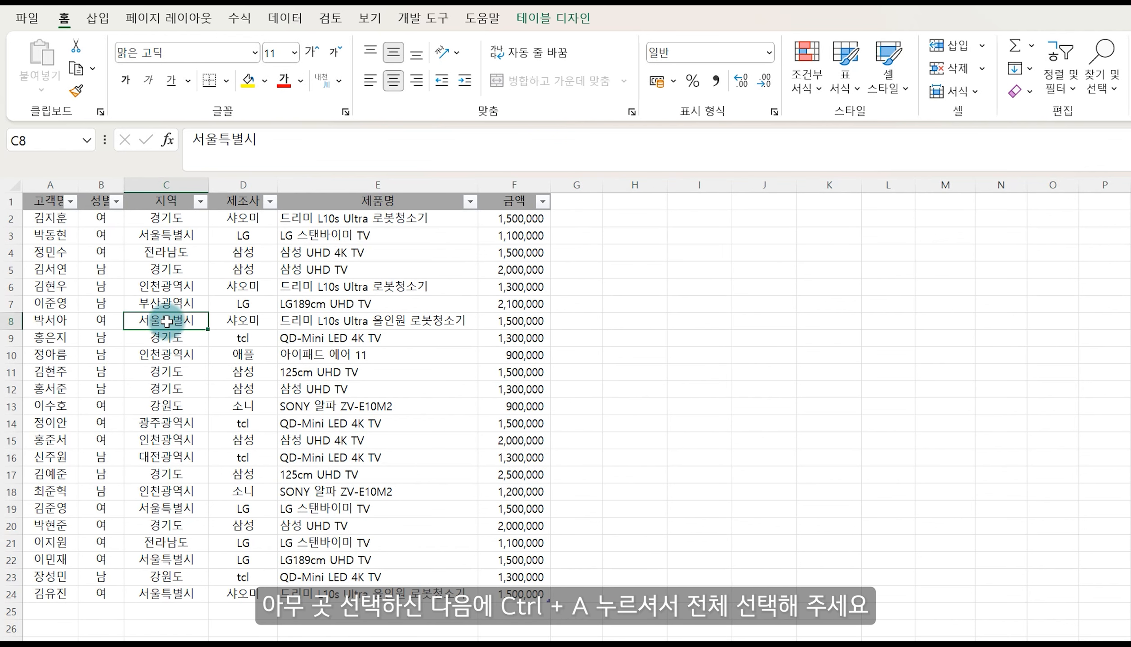
pyautogui.hotkey('ctrl', 'a')
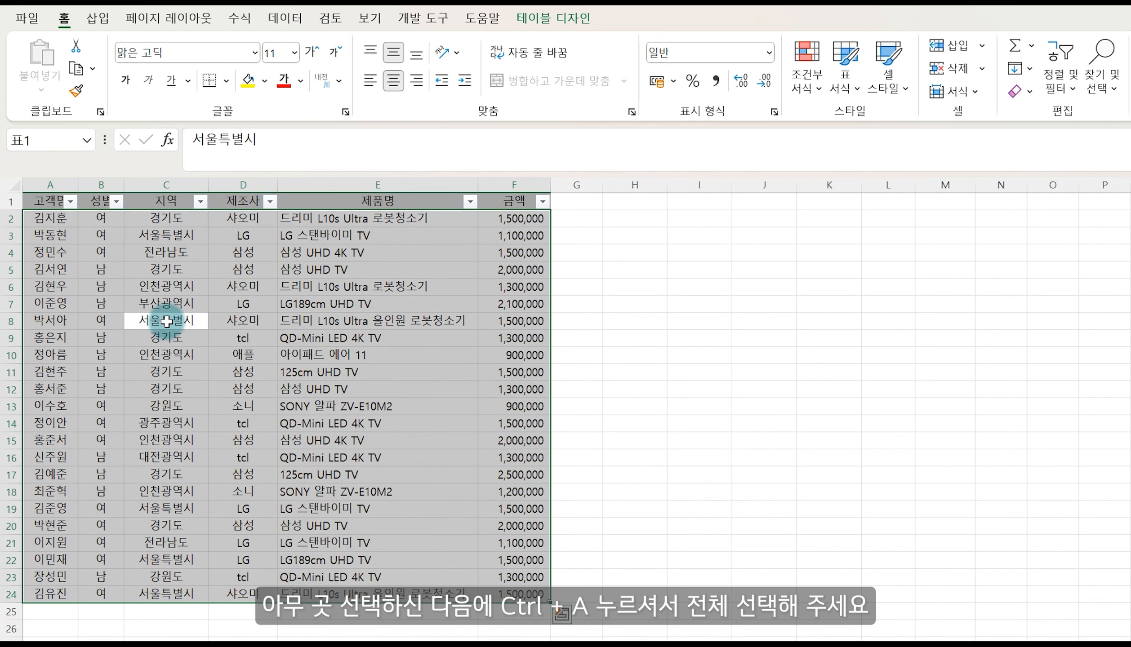
pyautogui.click(97, 19)
pyautogui.click(54, 68)
pyautogui.click(86, 118)
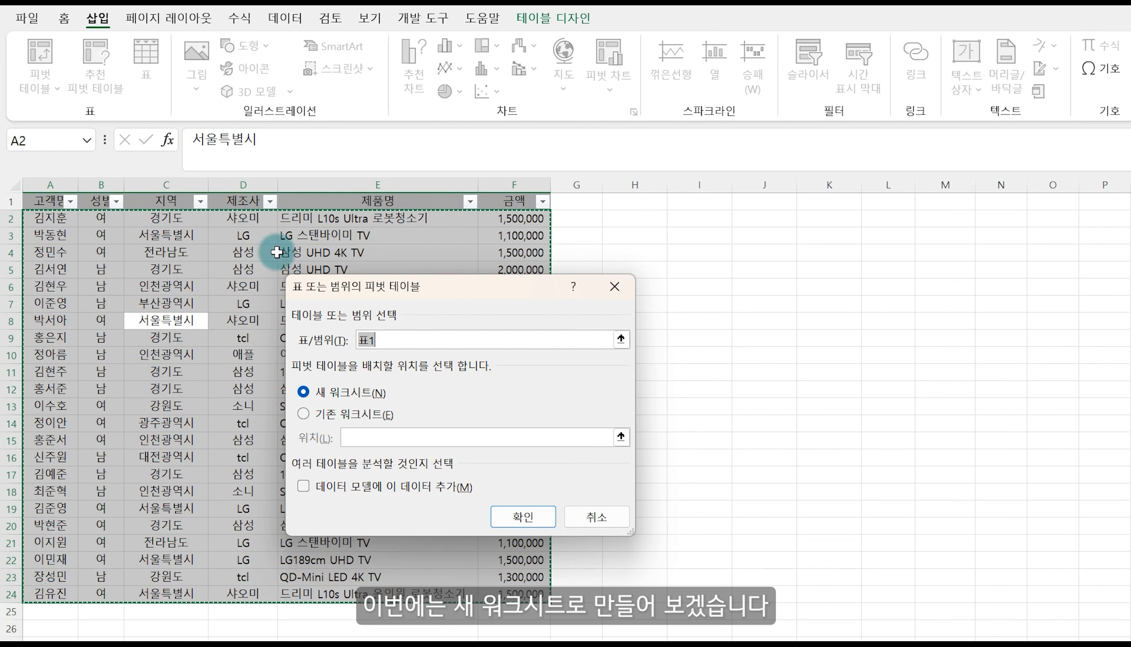
pyautogui.click(536, 517)
# Place 제조사 in the new PivotTable's rows and 금액 in its values as a sum.
pyautogui.moveTo(954, 285); pyautogui.dragTo(966, 512)
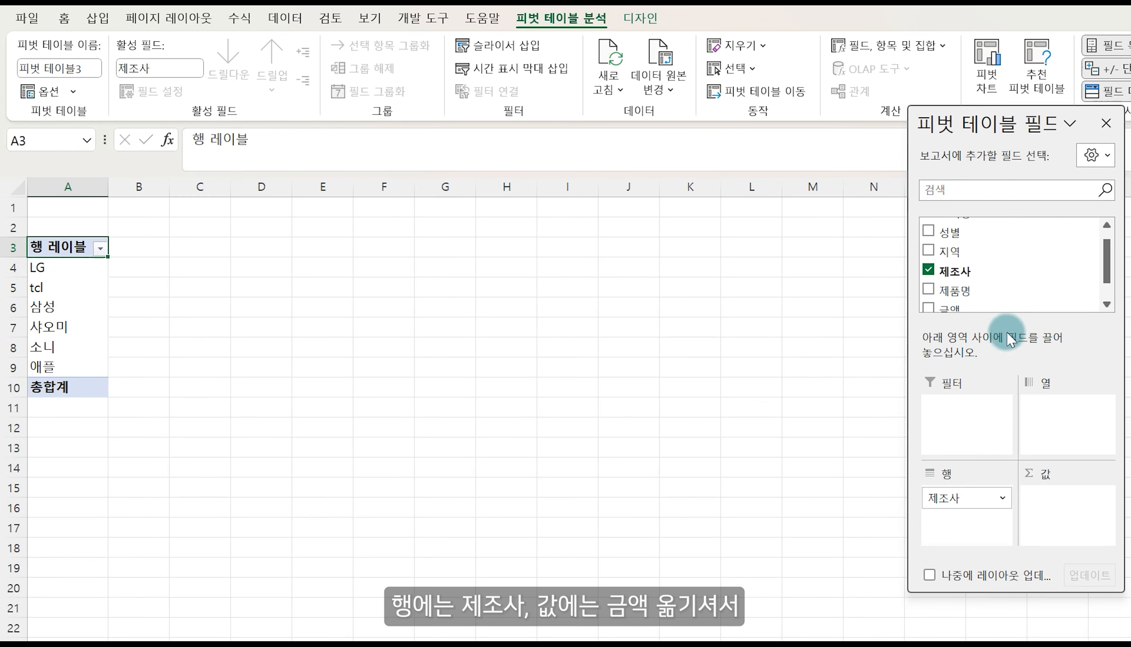
pyautogui.moveTo(1105, 263); pyautogui.dragTo(1105, 285)
pyautogui.moveTo(942, 283)
pyautogui.mouseDown()
pyautogui.moveTo(1017, 397)
pyautogui.moveTo(1036, 508)
pyautogui.mouseUp()
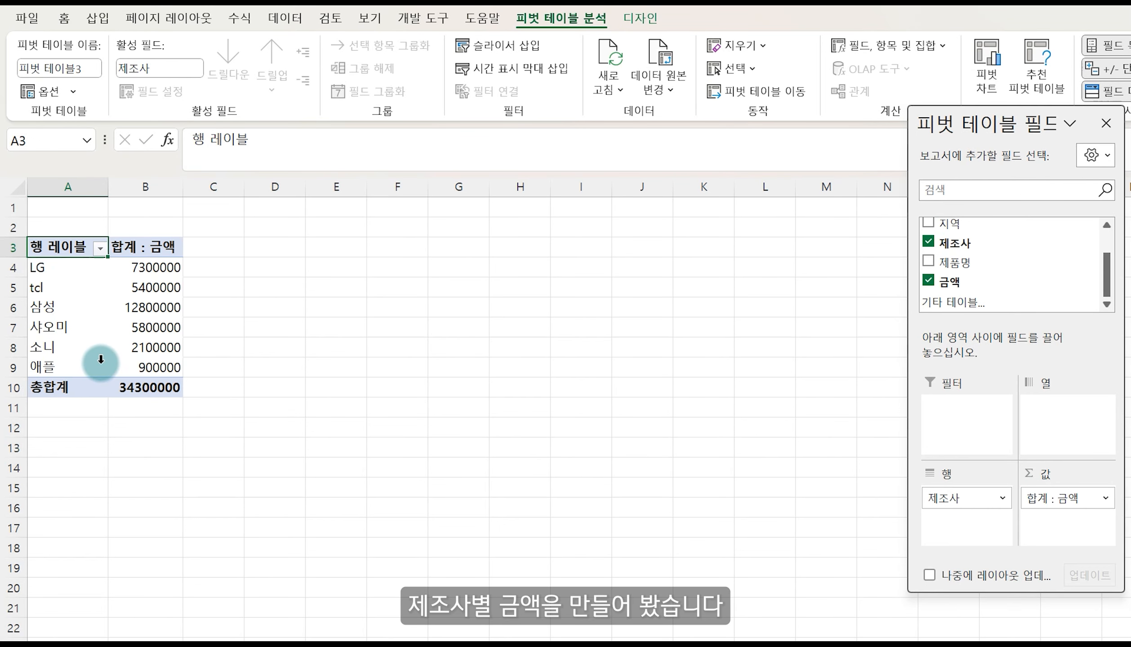
pyautogui.moveTo(165, 345)
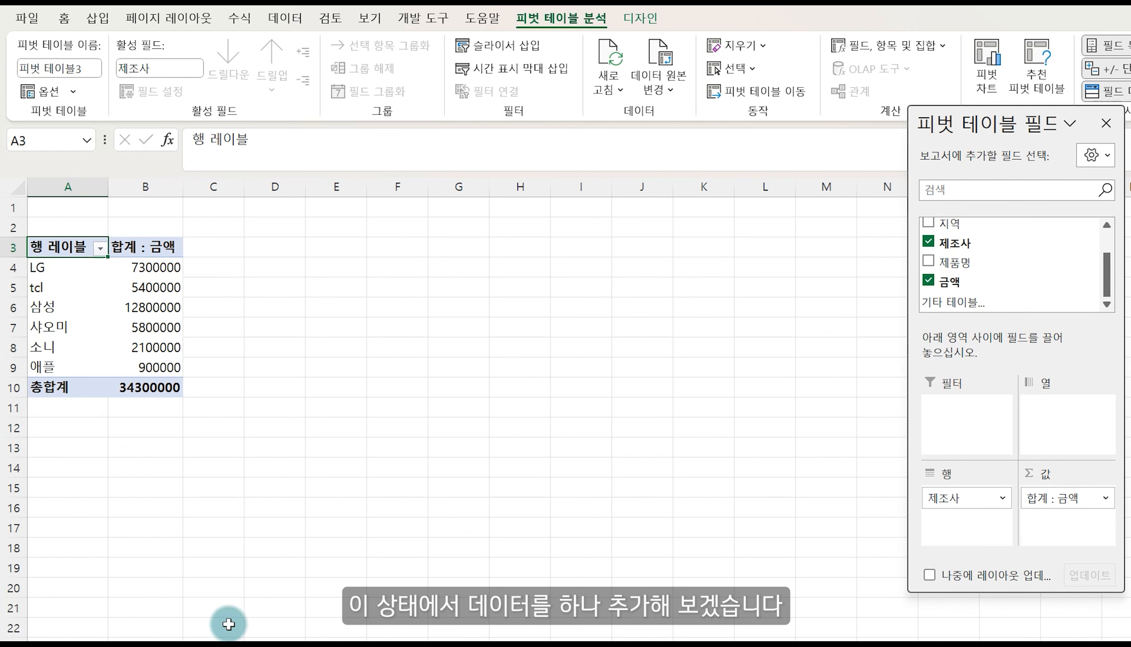
# Return to the source data sheet and duplicate the table's last record from row 24 into row 25.
pyautogui.click(153, 645)
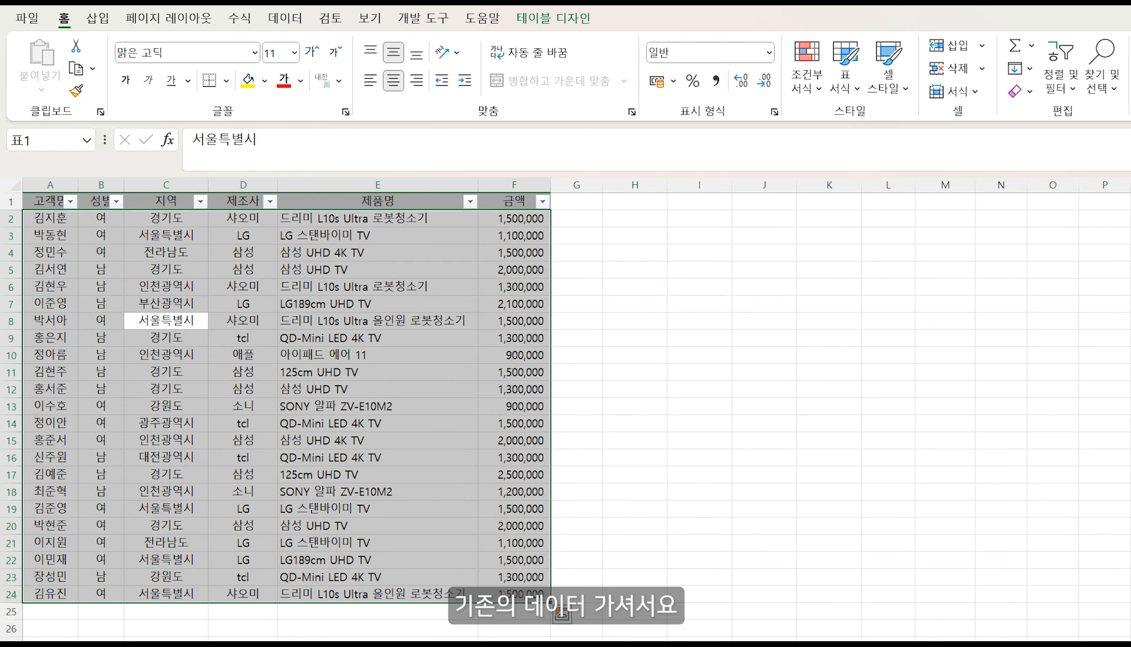
pyautogui.moveTo(50, 594); pyautogui.dragTo(499, 591)
pyautogui.hotkey('ctrl', 'c')
pyautogui.click(45, 610)
pyautogui.hotkey('ctrl', 'v')
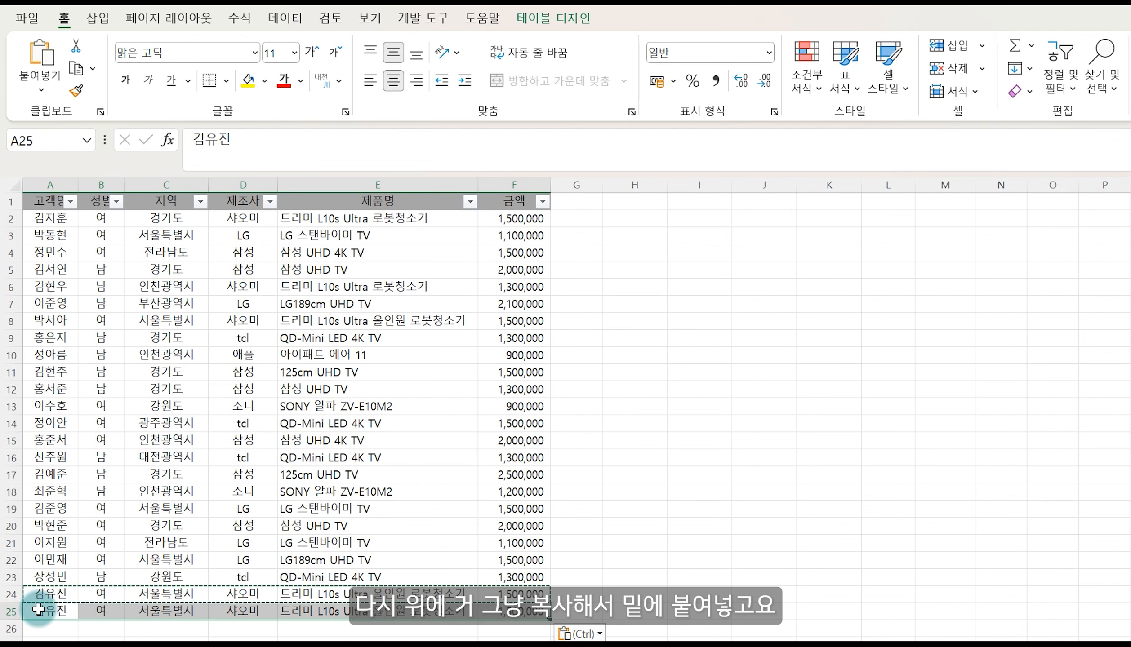
# Change the 제조사 of the duplicated record in D25 to 테팔.
pyautogui.click(229, 614)
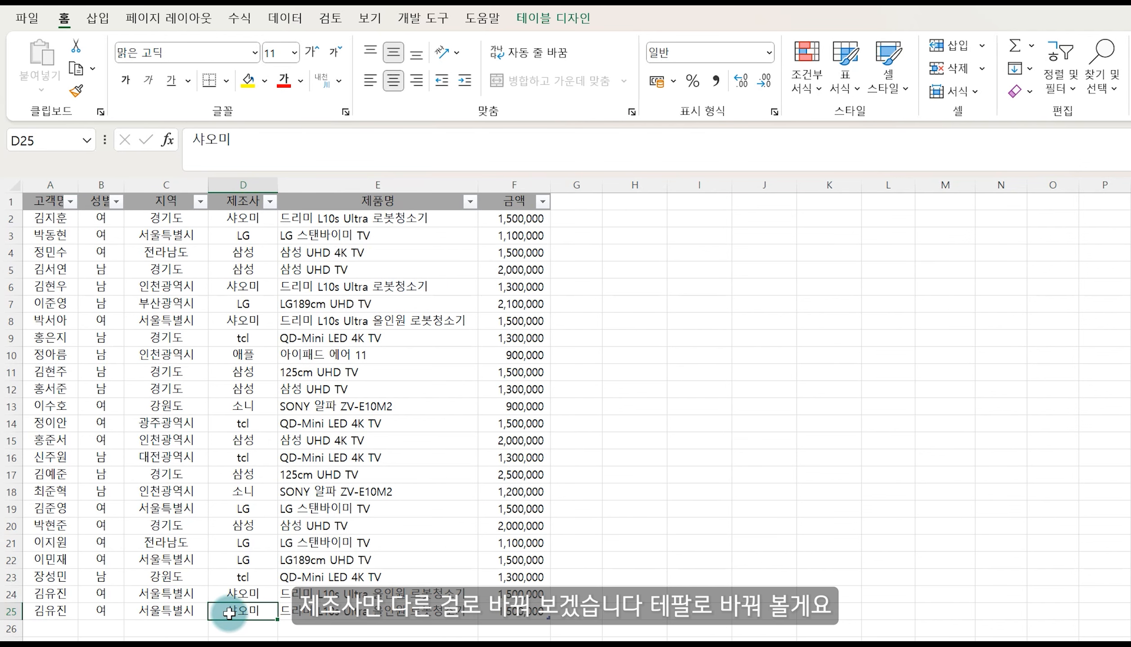
pyautogui.write('테팔')
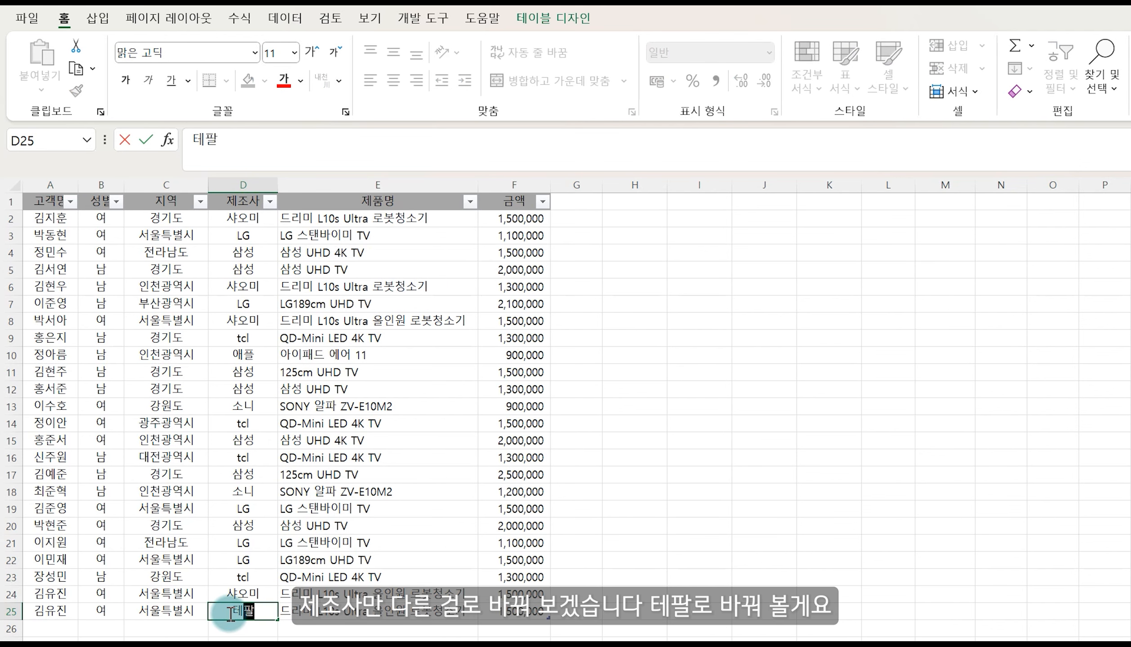
pyautogui.press('Return')
# Go to the PivotTable sheet and refresh the PivotTable with the updated source data.
pyautogui.click(251, 645)
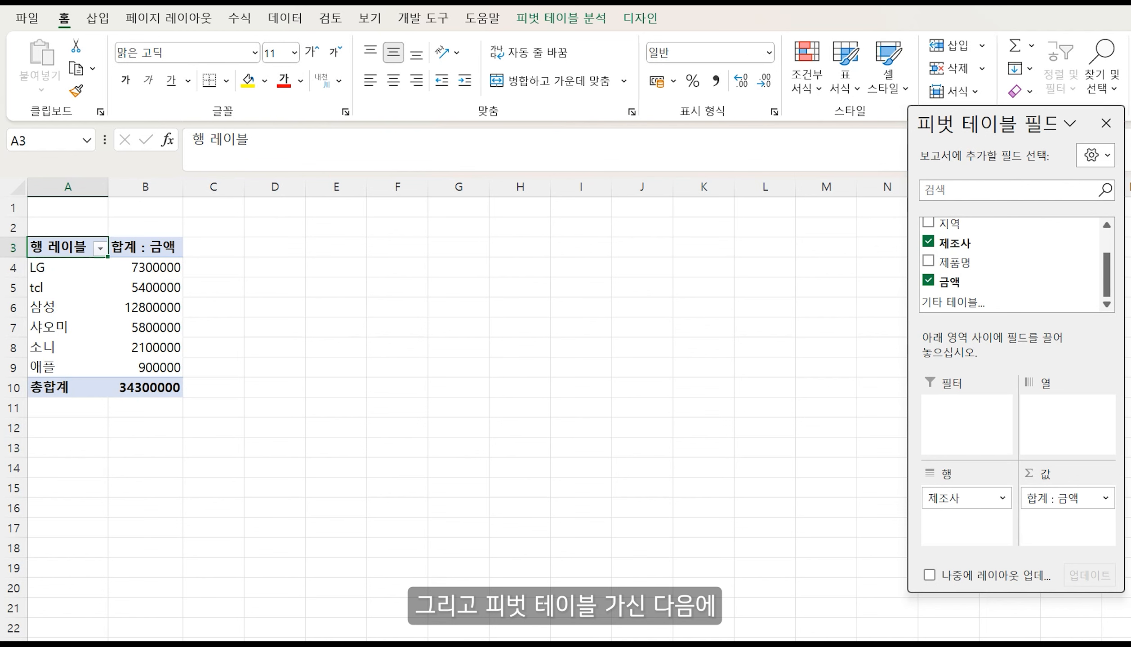
pyautogui.click(145, 288)
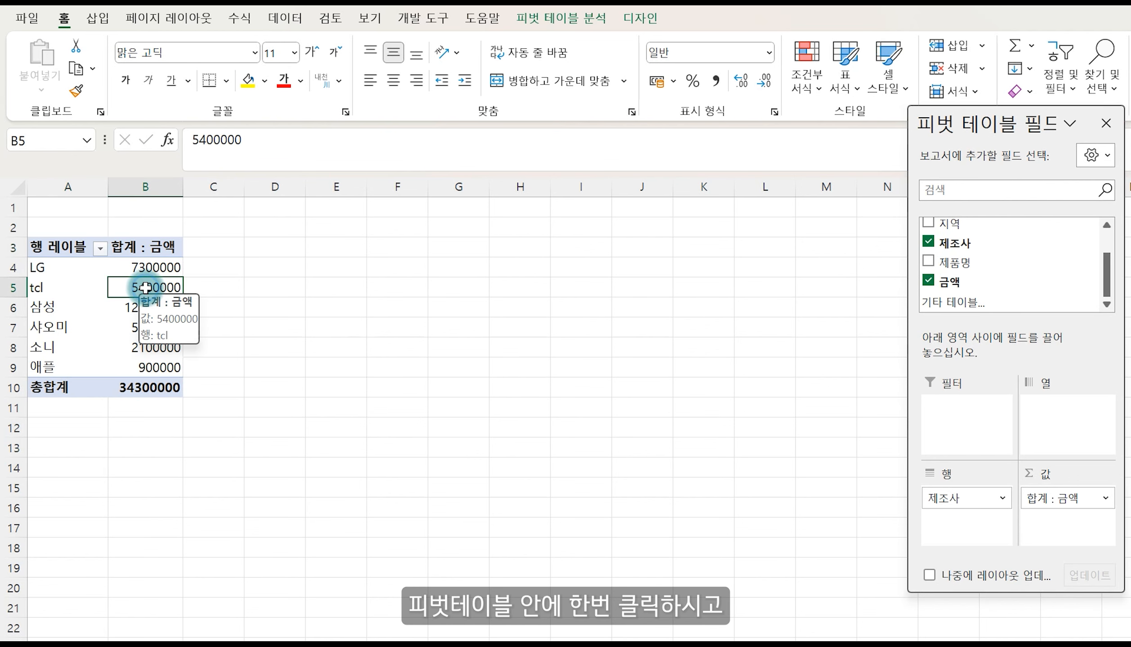
pyautogui.rightClick(146, 288)
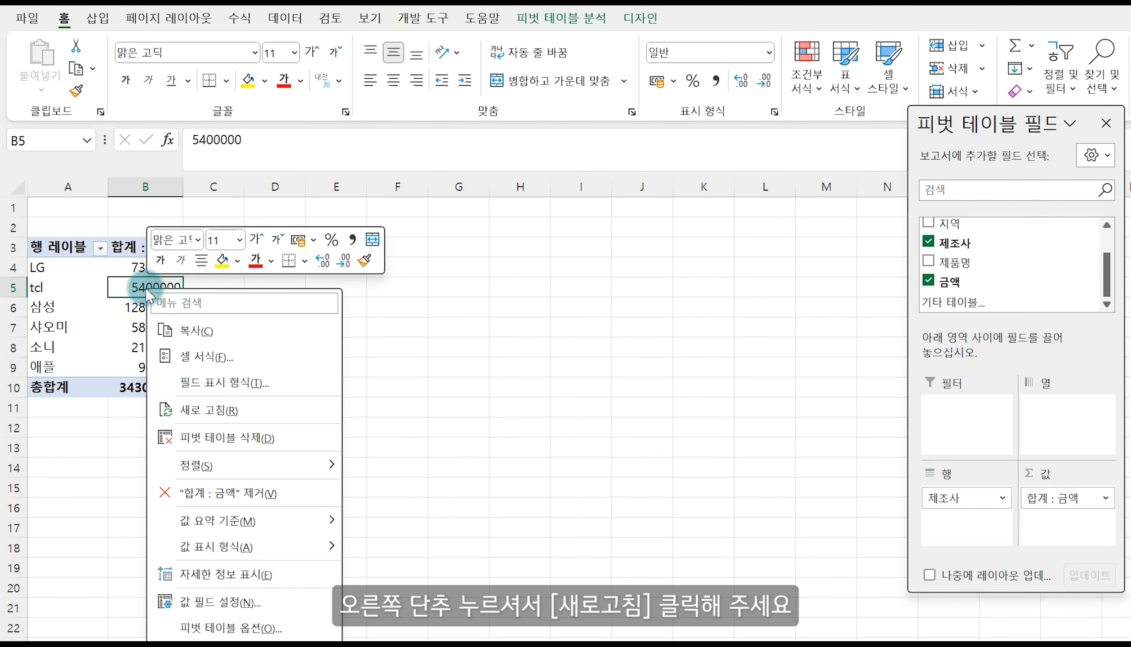
pyautogui.click(222, 411)
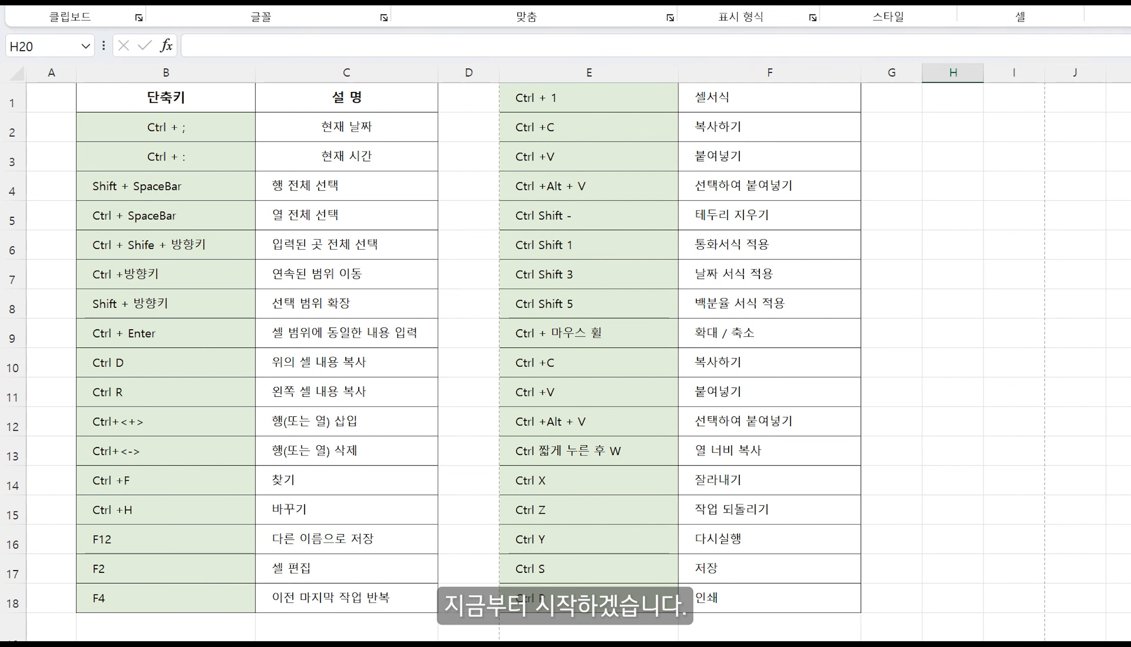
# On the date and time shortcut sheet, insert the current date in D5 and the current time in D6.
pyautogui.click(372, 280)
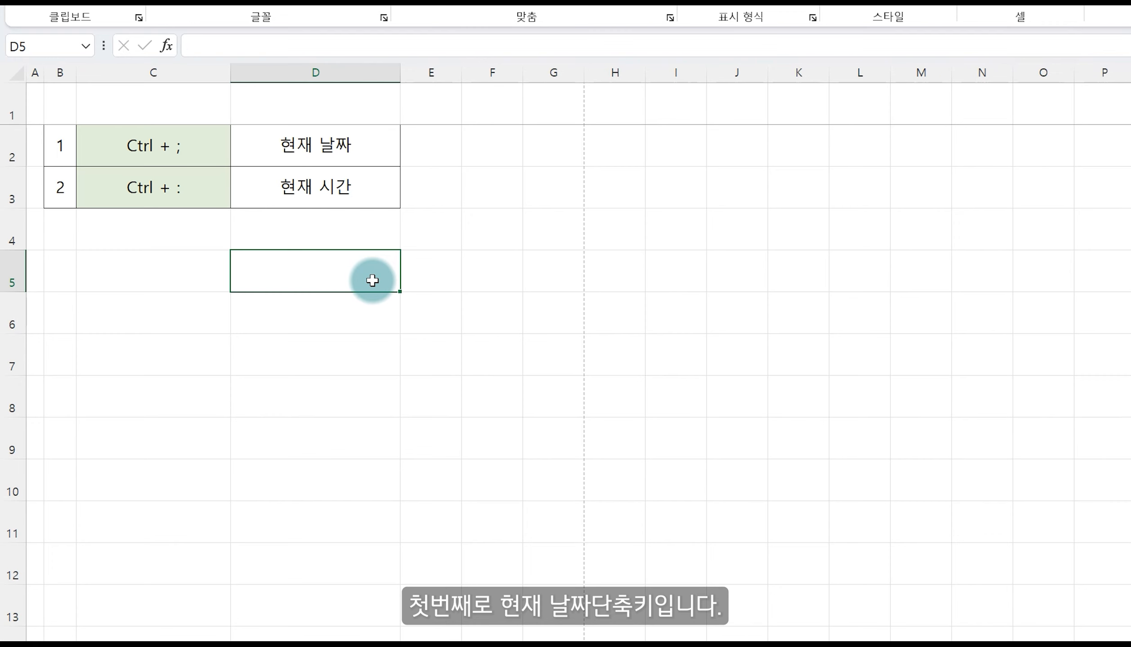
pyautogui.hotkey('ctrl', ';')
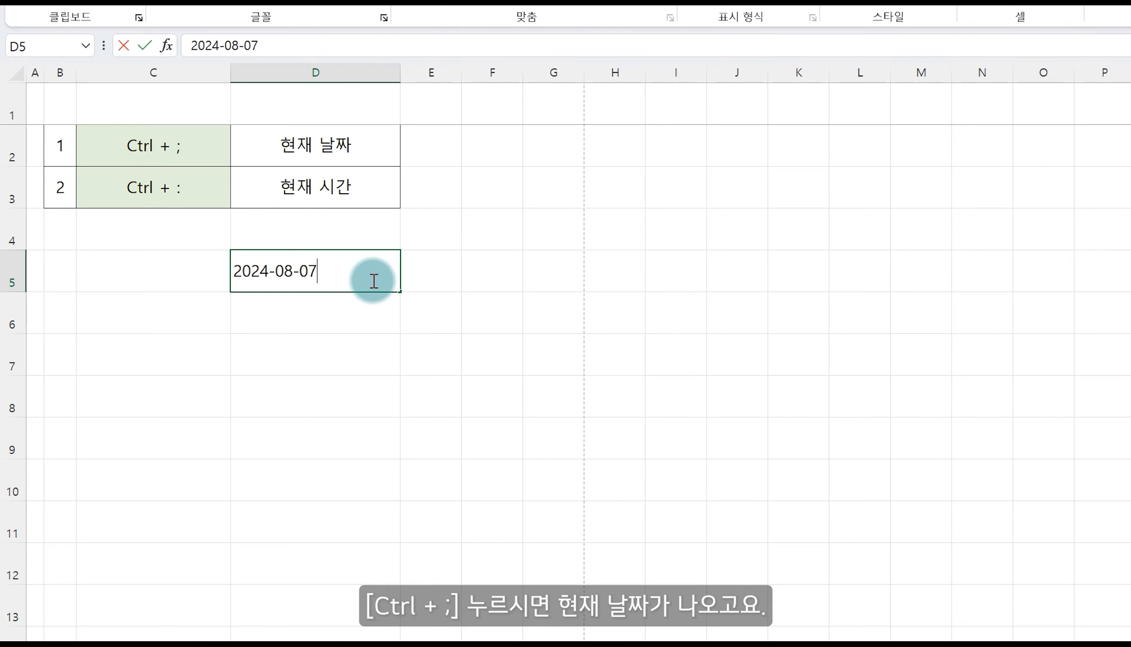
pyautogui.press('Return')
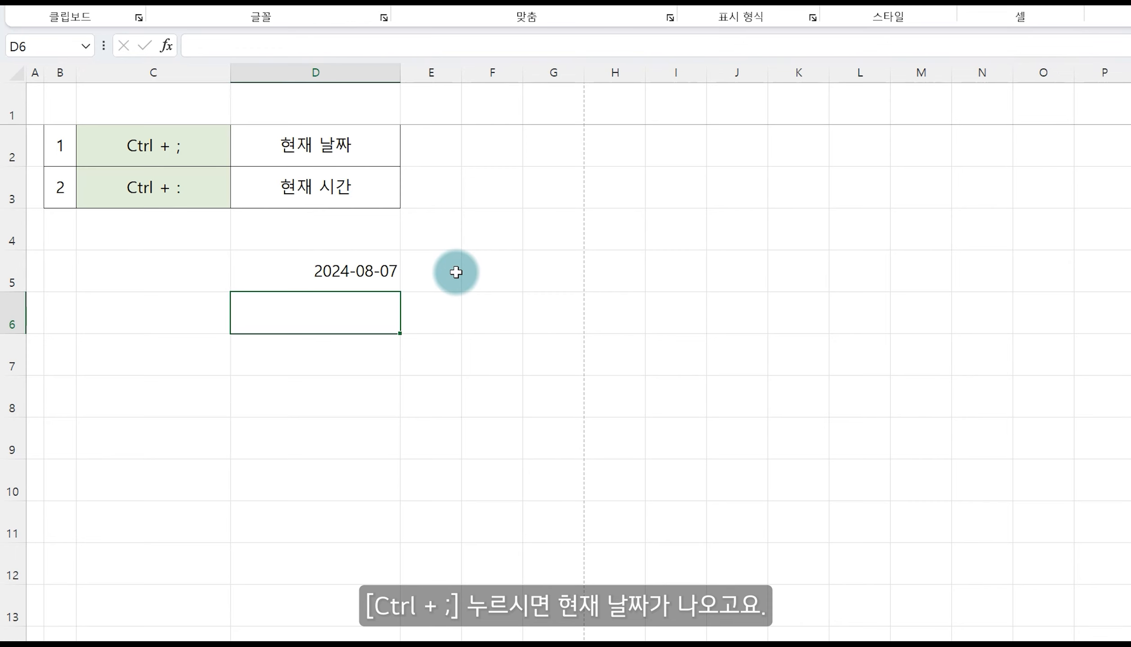
pyautogui.hotkey('ctrl', 'shift', ';')
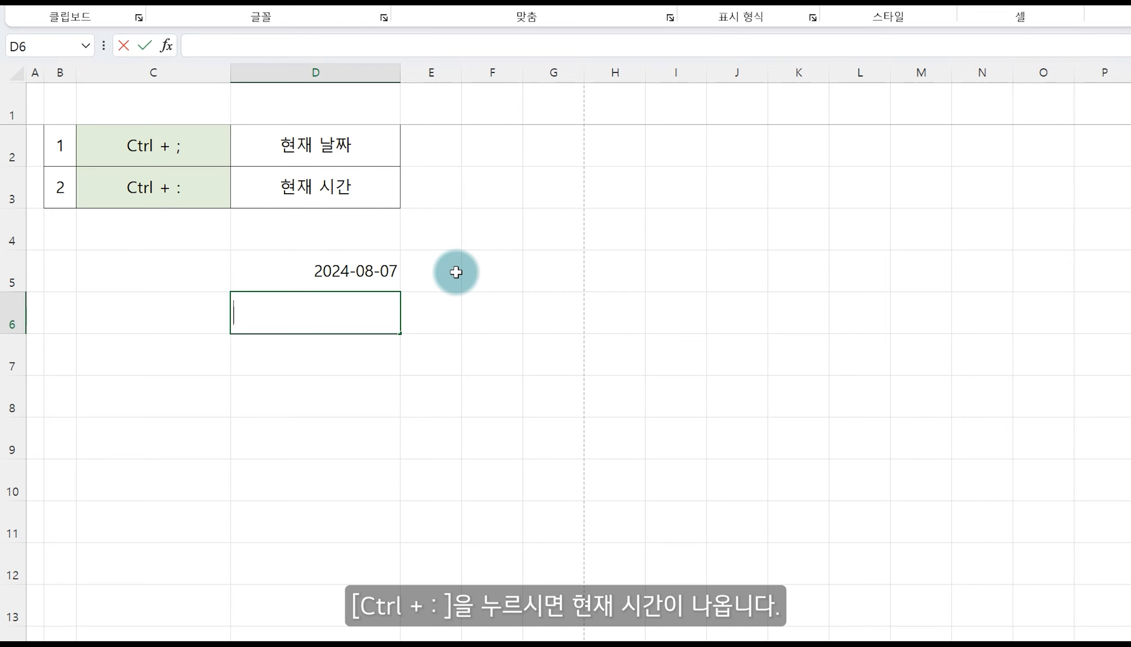
pyautogui.press('Return')
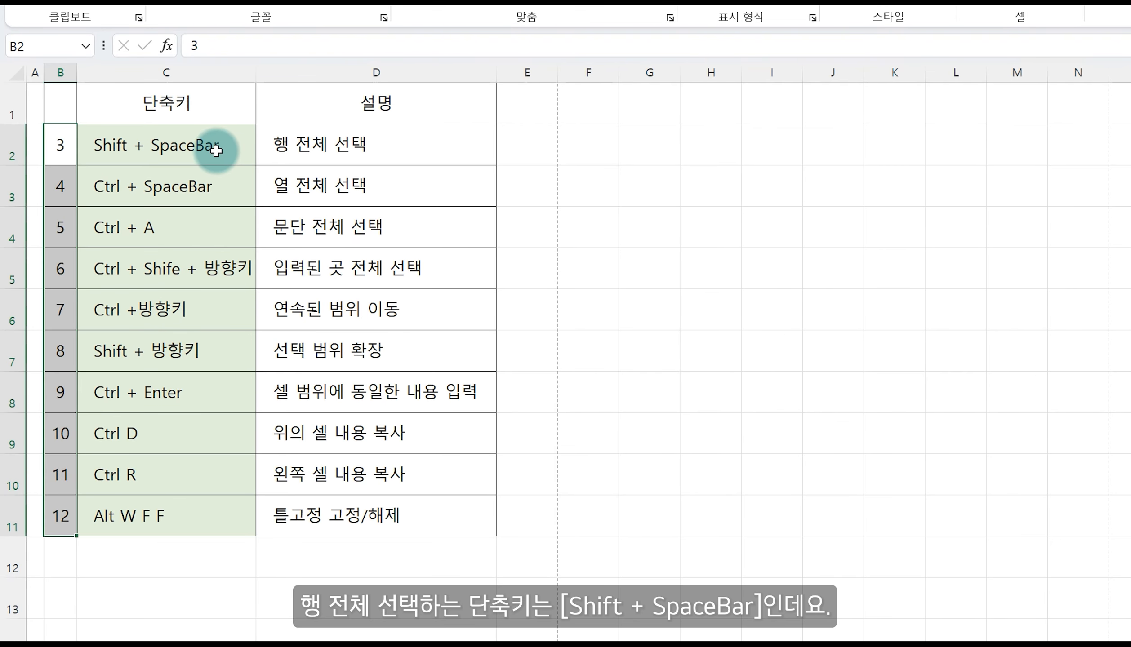
# Starting from C2 of the shortcut list, select the entire row 2 and the entire column C in turn.
pyautogui.click(217, 153)
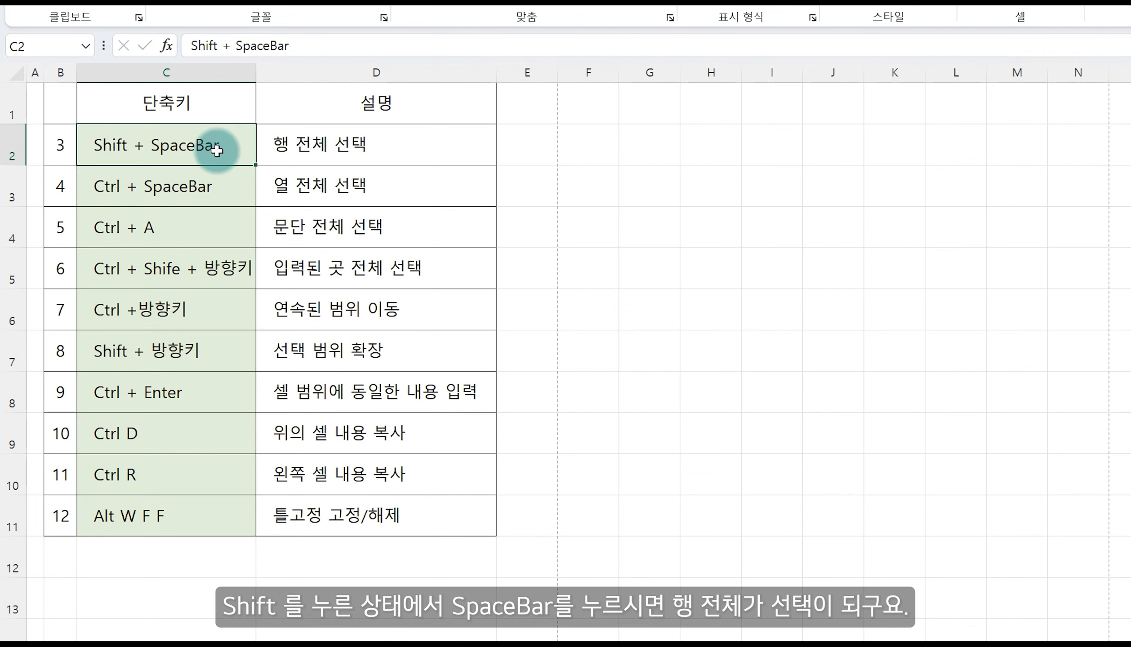
pyautogui.hotkey('shift', 'space')
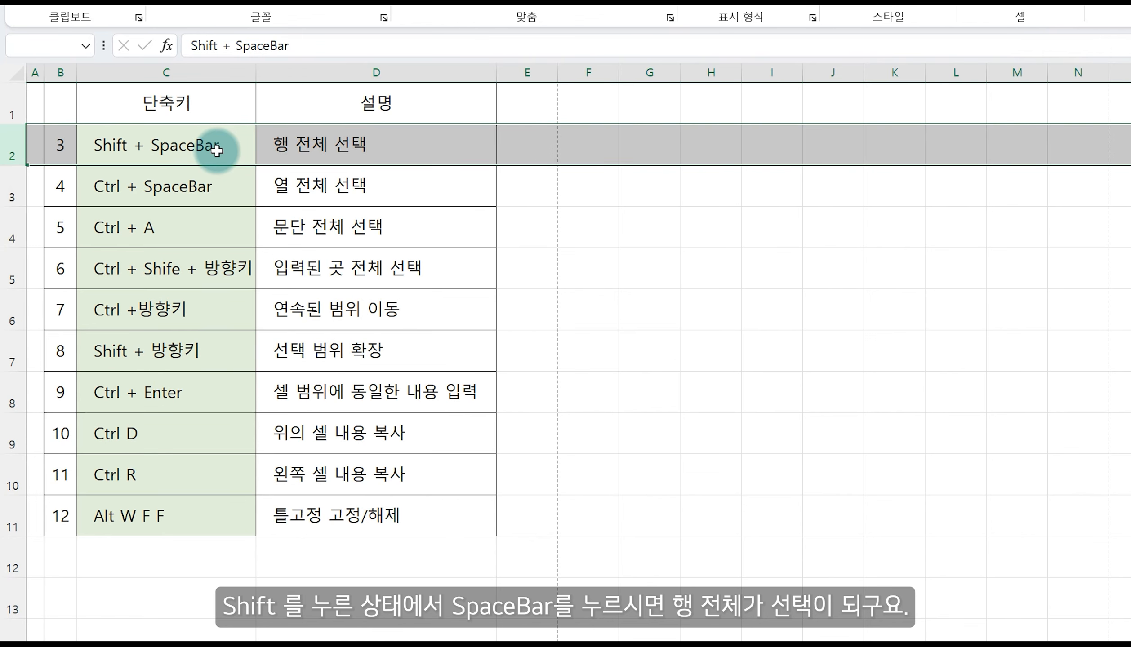
pyautogui.click(232, 146)
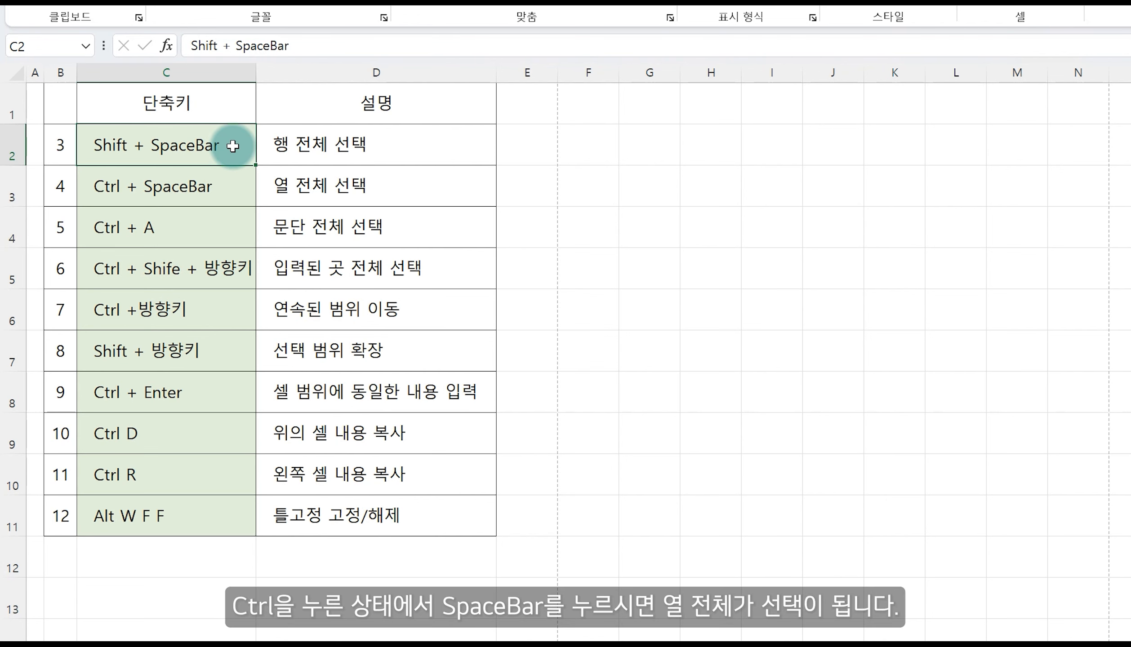
pyautogui.hotkey('ctrl', 'space')
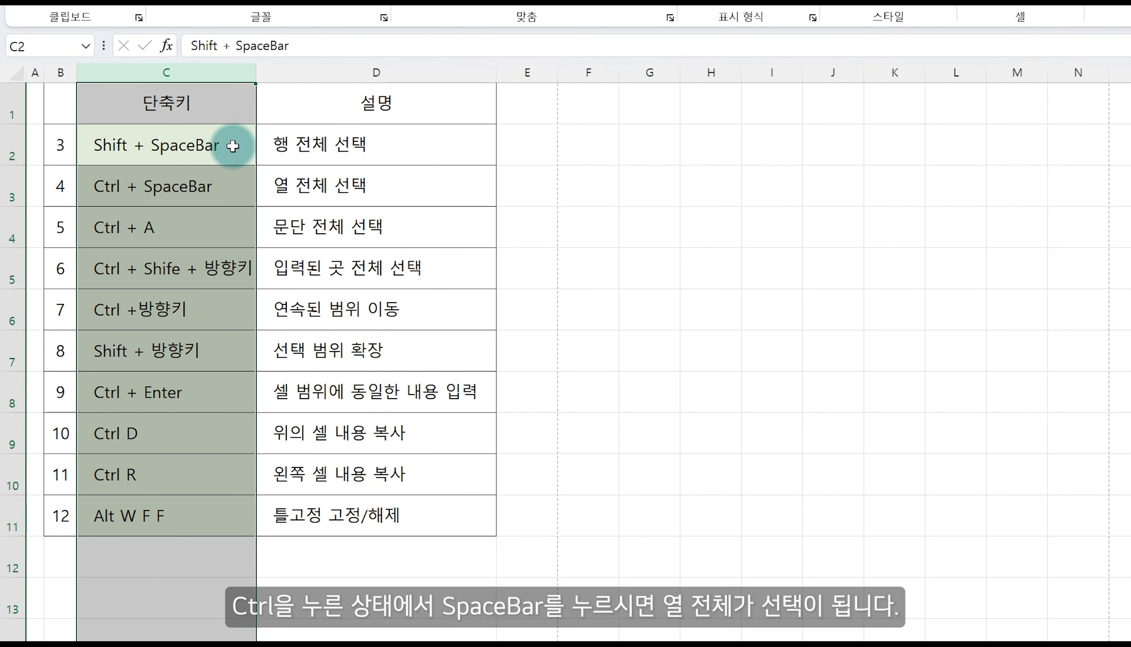
# Select the whole shortcut table around C2, and separately the filled cells of row 5 from B5 to D5.
pyautogui.click(200, 144)
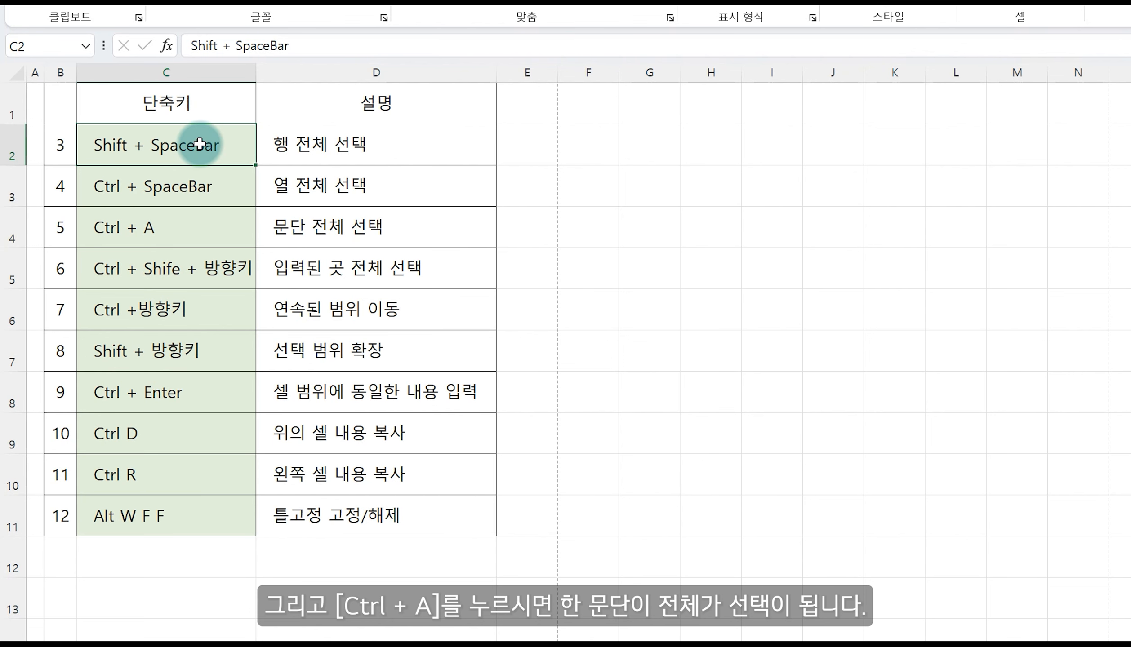
pyautogui.hotkey('ctrl', 'a')
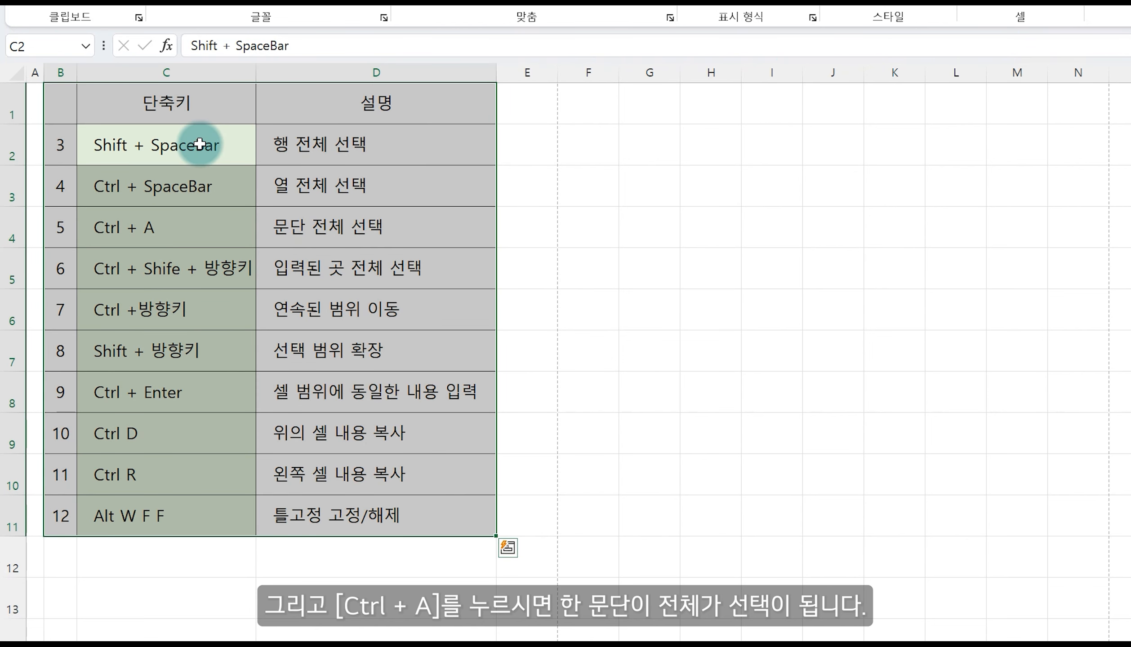
pyautogui.click(556, 363)
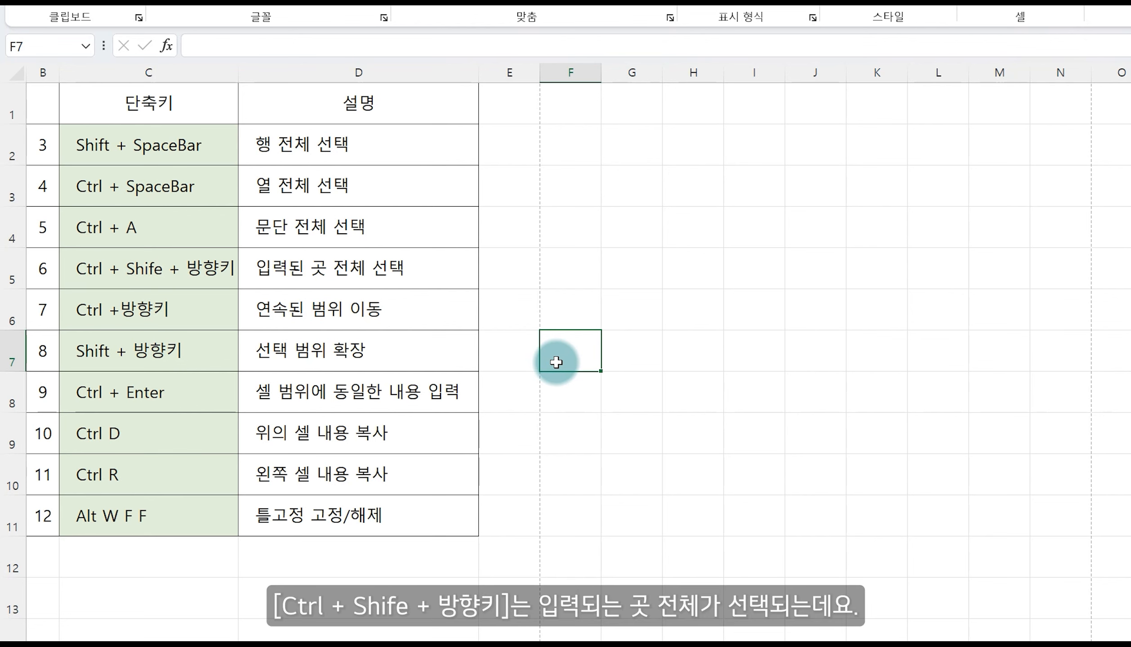
pyautogui.click(40, 275)
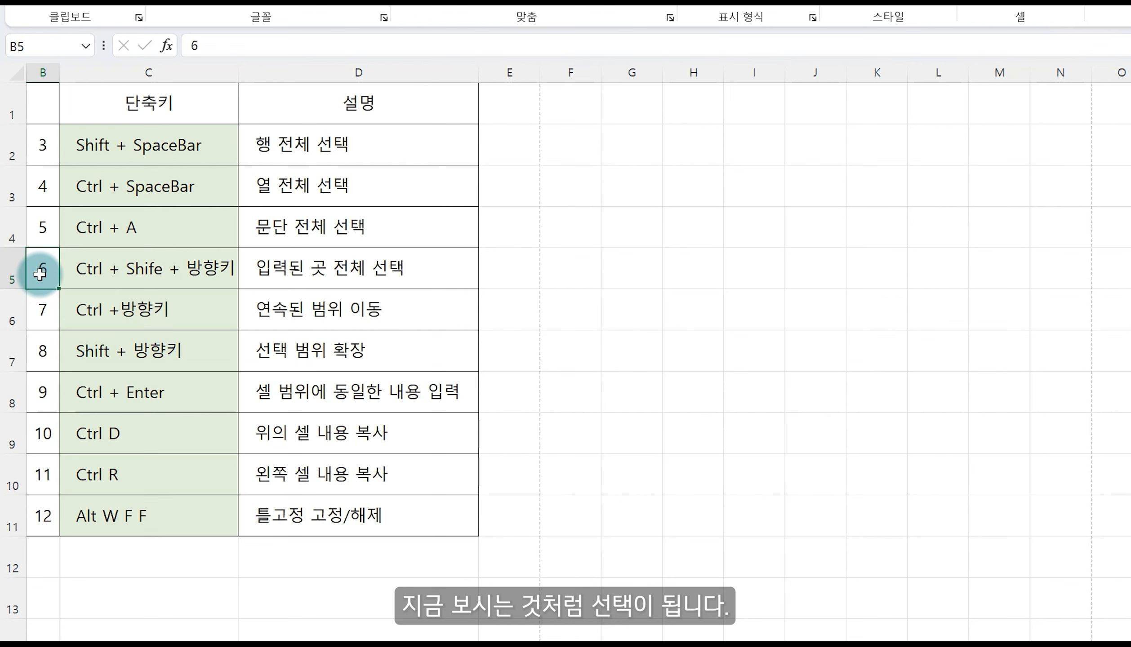
pyautogui.hotkey('ctrl', 'shift', 'Right')
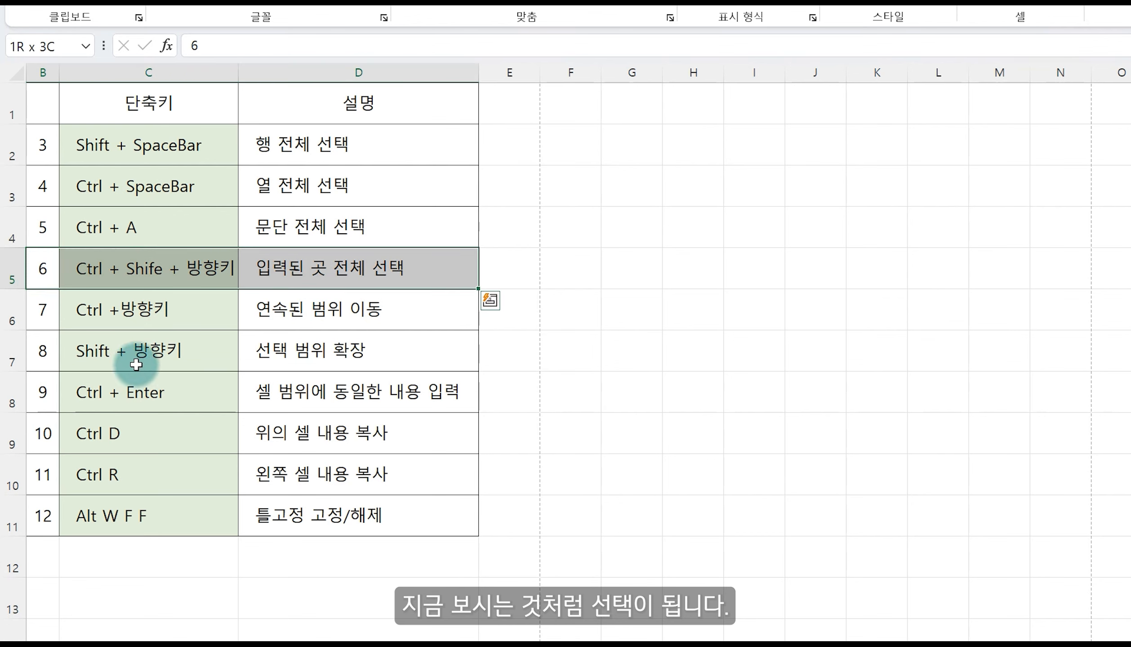
# Jump back and forth in row 6 between the data edges B6 and D6 and the sheet's last column.
pyautogui.press('Down')
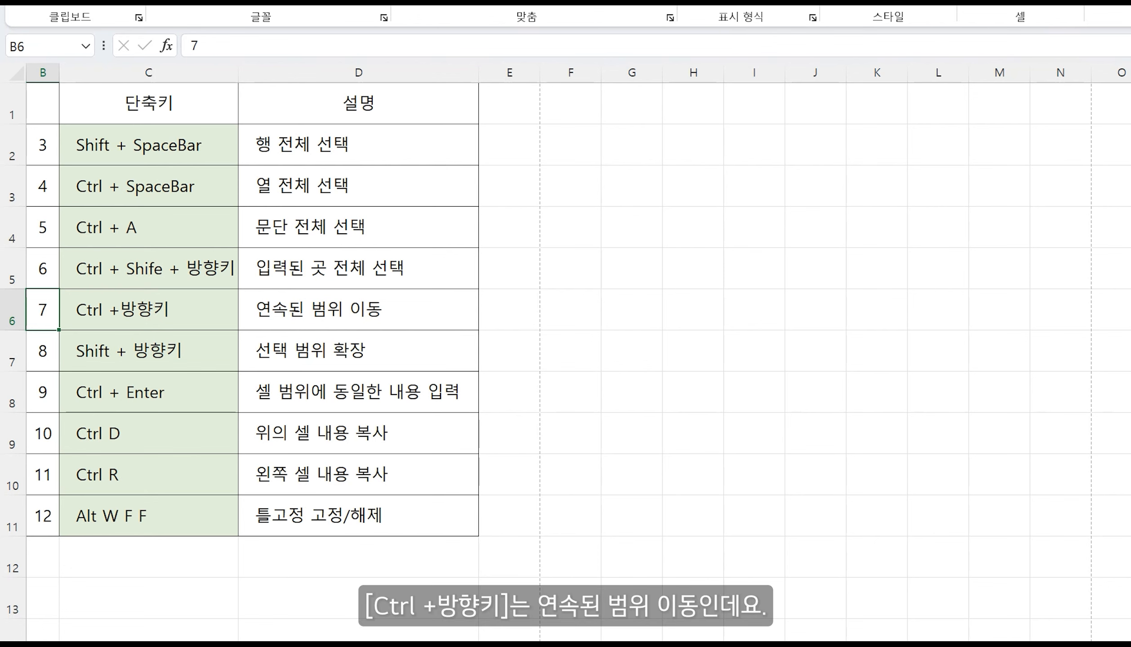
pyautogui.hotkey('ctrl', 'Right')
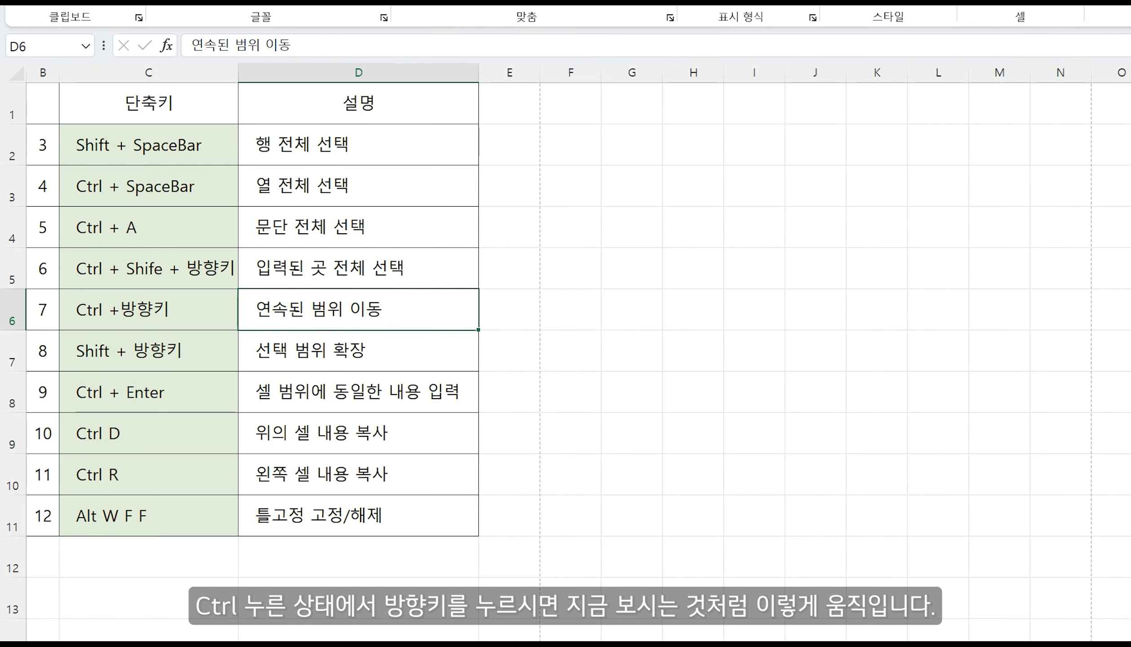
pyautogui.hotkey('ctrl', 'Right')
pyautogui.hotkey('ctrl', 'Left')
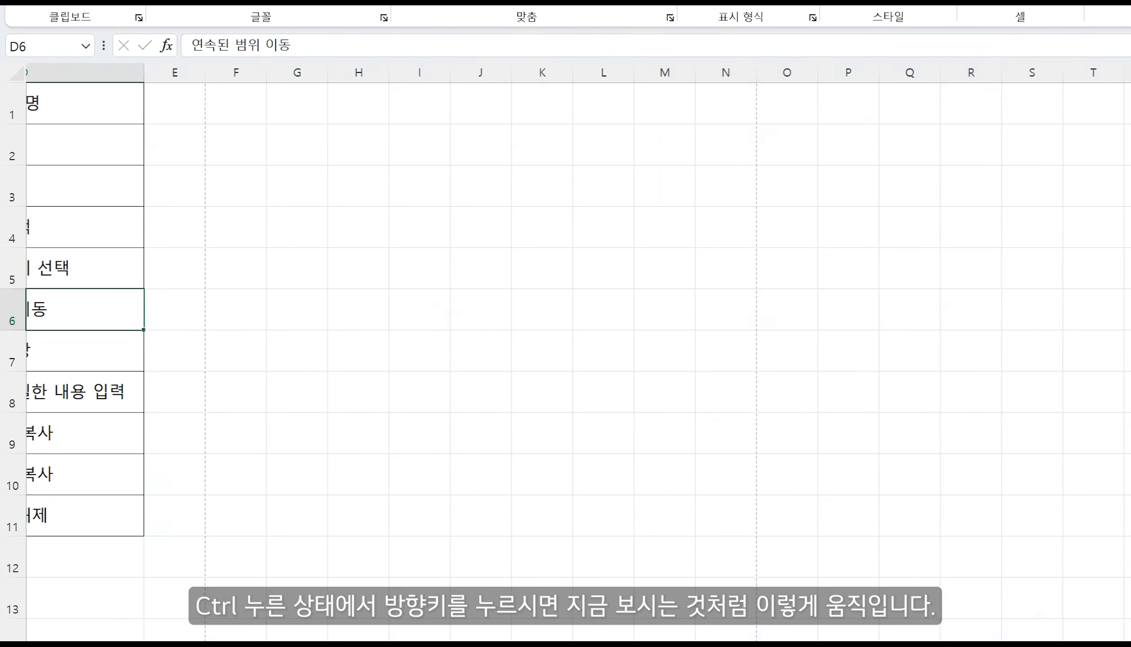
pyautogui.hotkey('ctrl', 'Left')
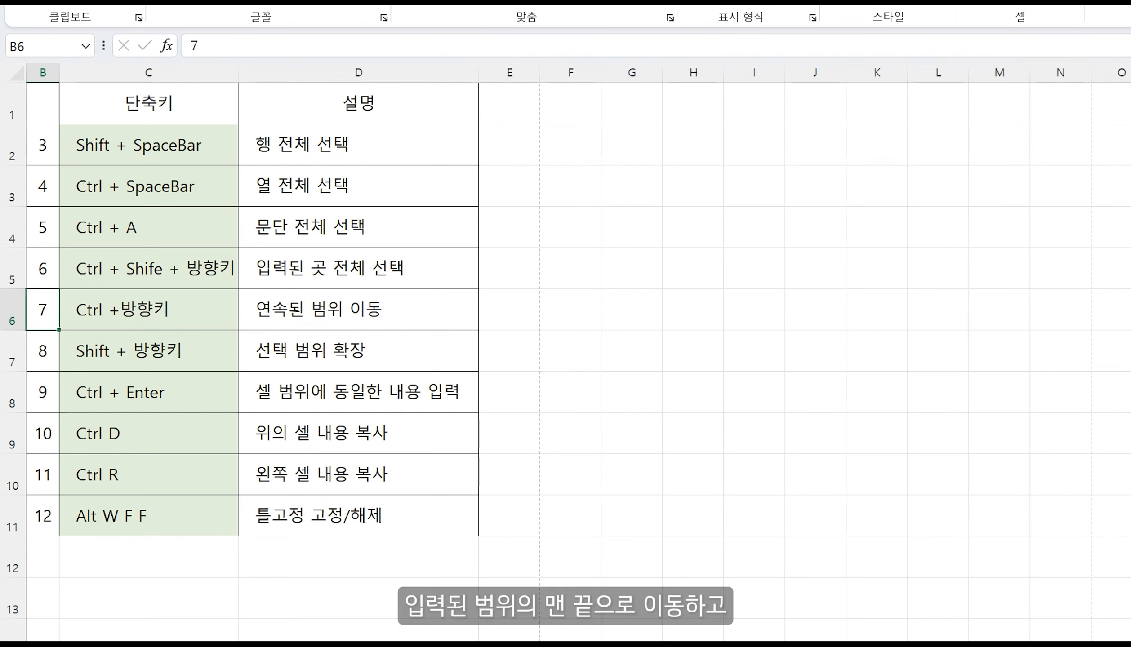
pyautogui.hotkey('ctrl', 'Right')
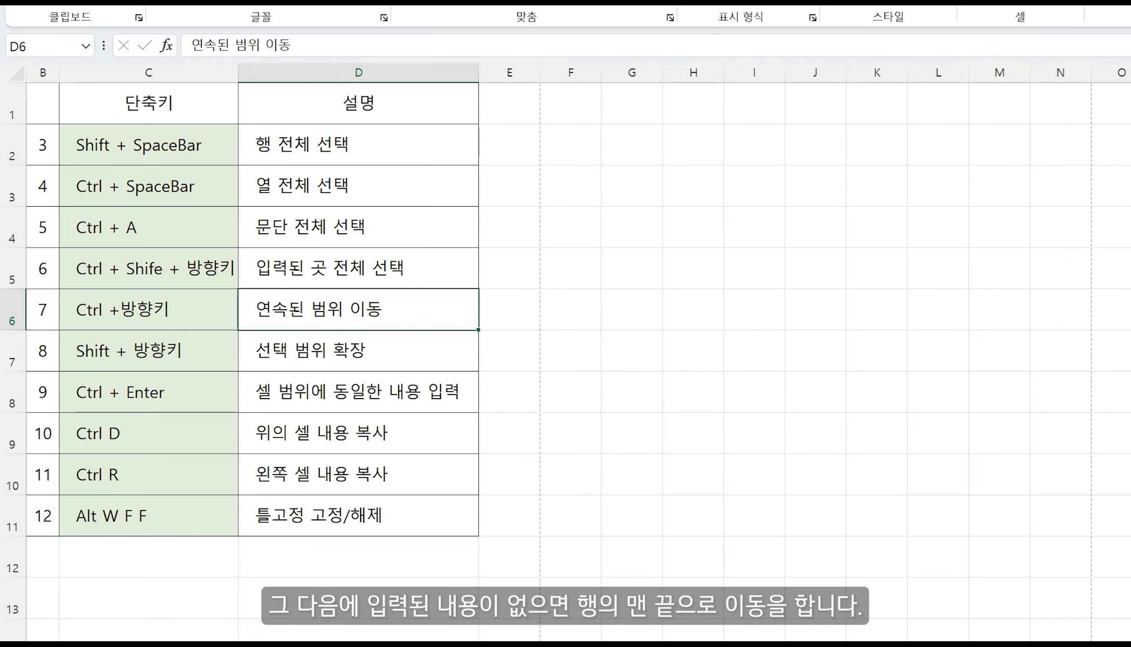
pyautogui.hotkey('ctrl', 'Right')
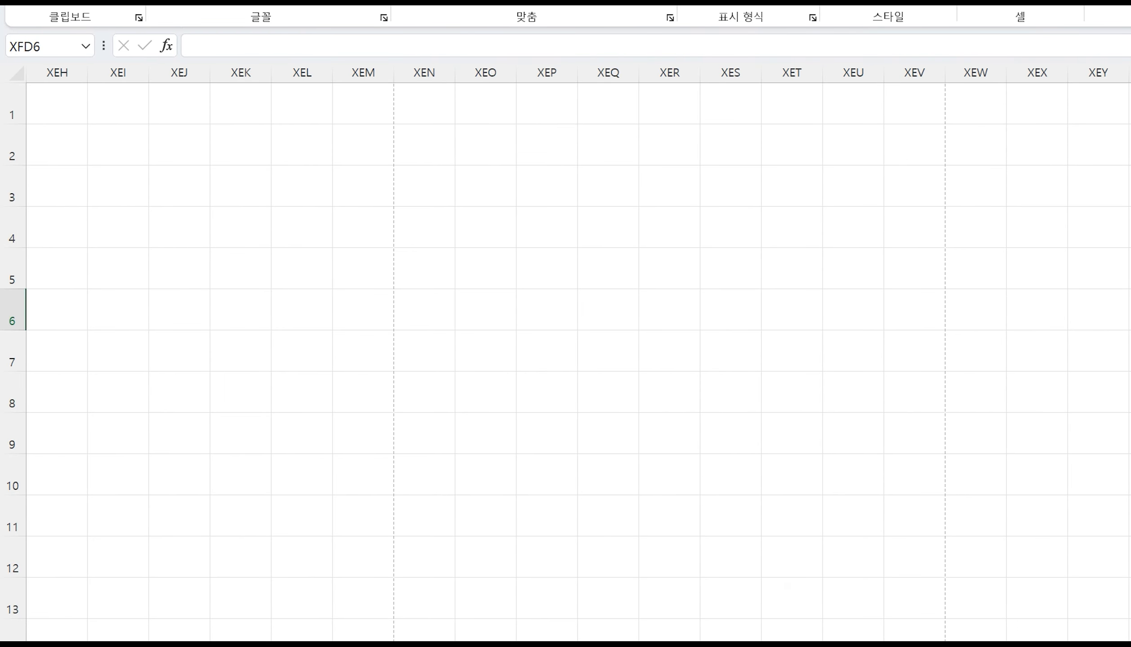
pyautogui.hotkey('ctrl', 'Left')
# Extend a selection from G5 to N7 and fill all its cells at once with 엑셀.
pyautogui.click(620, 461)
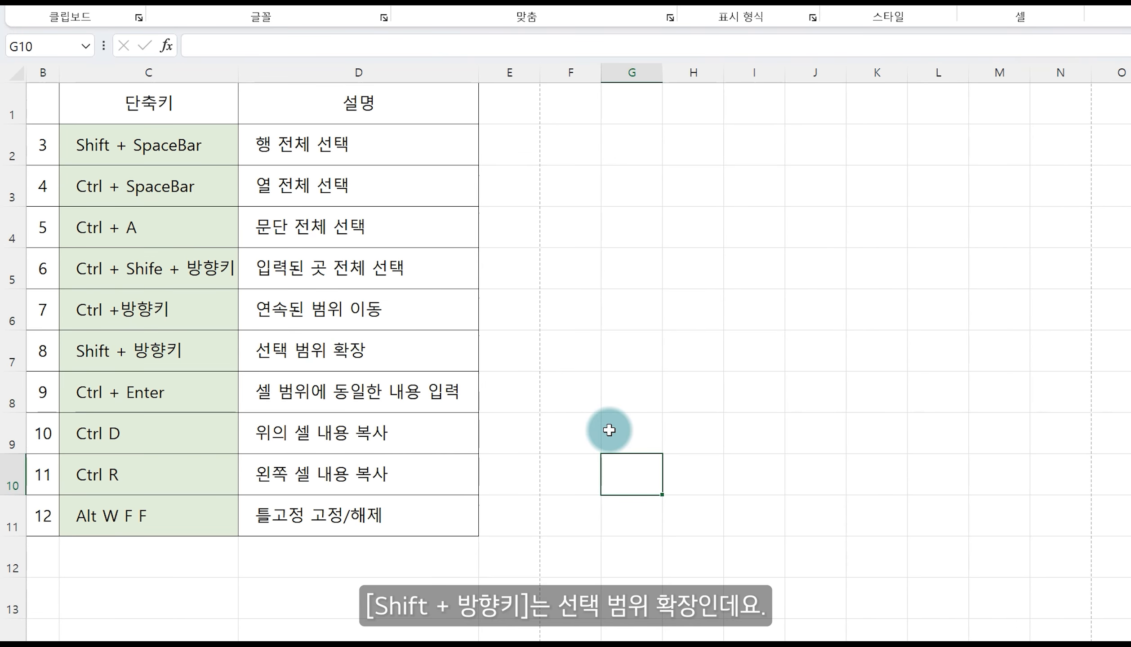
pyautogui.click(610, 271)
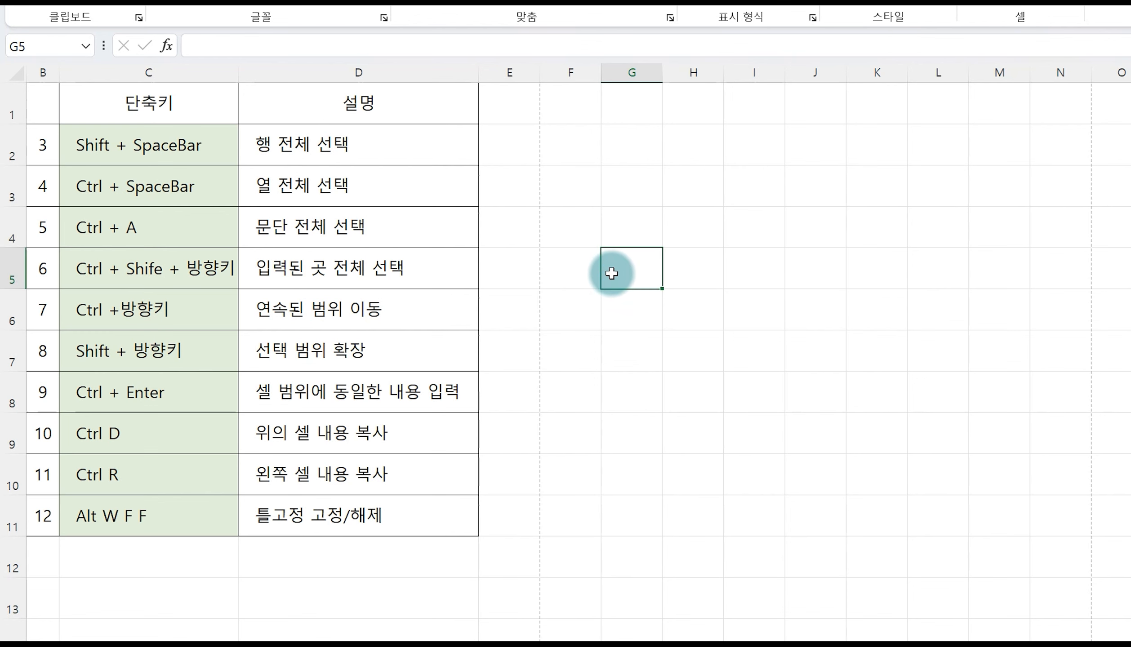
pyautogui.hotkey('shift', 'Right')
pyautogui.hotkey('shift', 'Right')
pyautogui.hotkey('shift', 'Right')
pyautogui.hotkey('shift', 'Right')
pyautogui.hotkey('shift', 'Right')
pyautogui.hotkey('shift', 'Right')
pyautogui.hotkey('shift', 'Right')
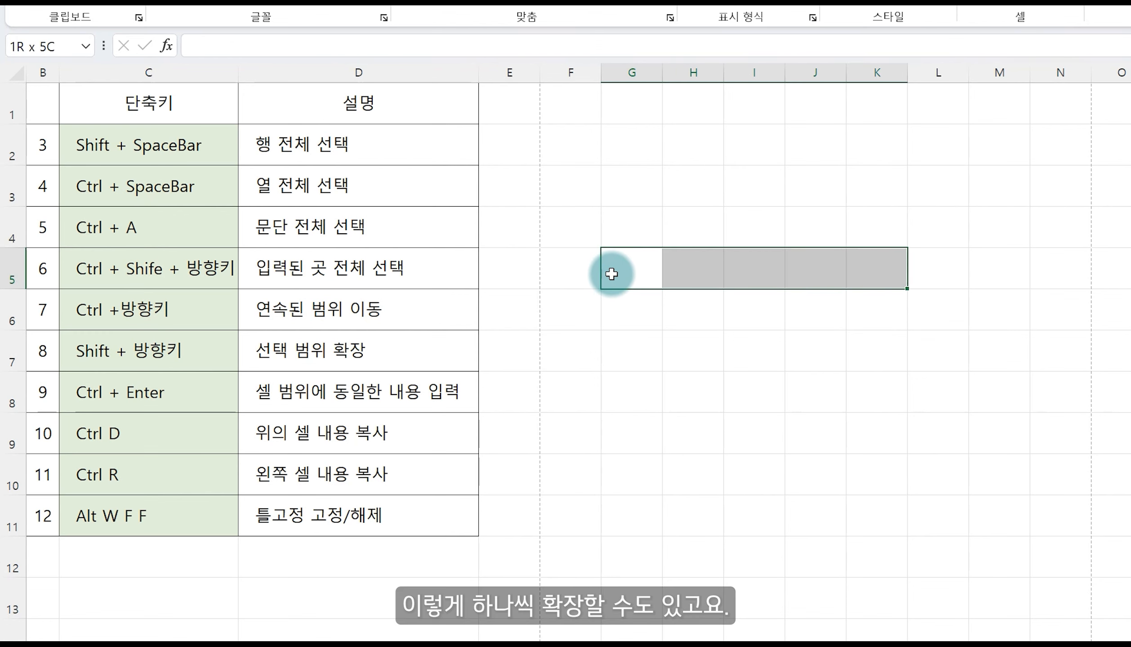
pyautogui.hotkey('shift', 'Down')
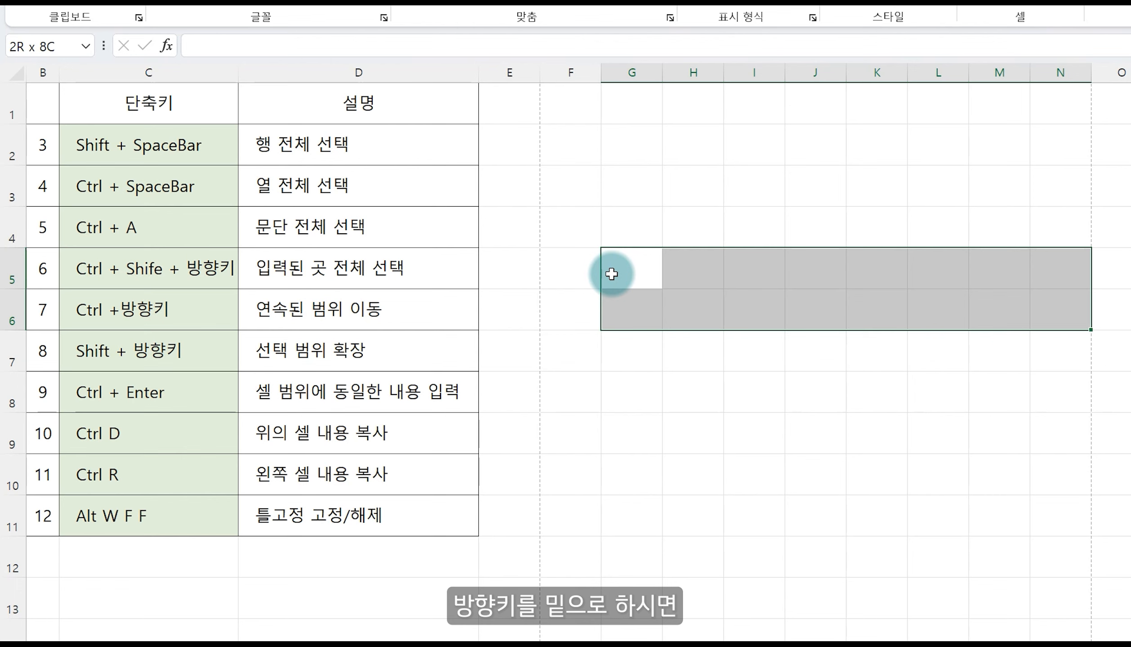
pyautogui.hotkey('shift', 'Down')
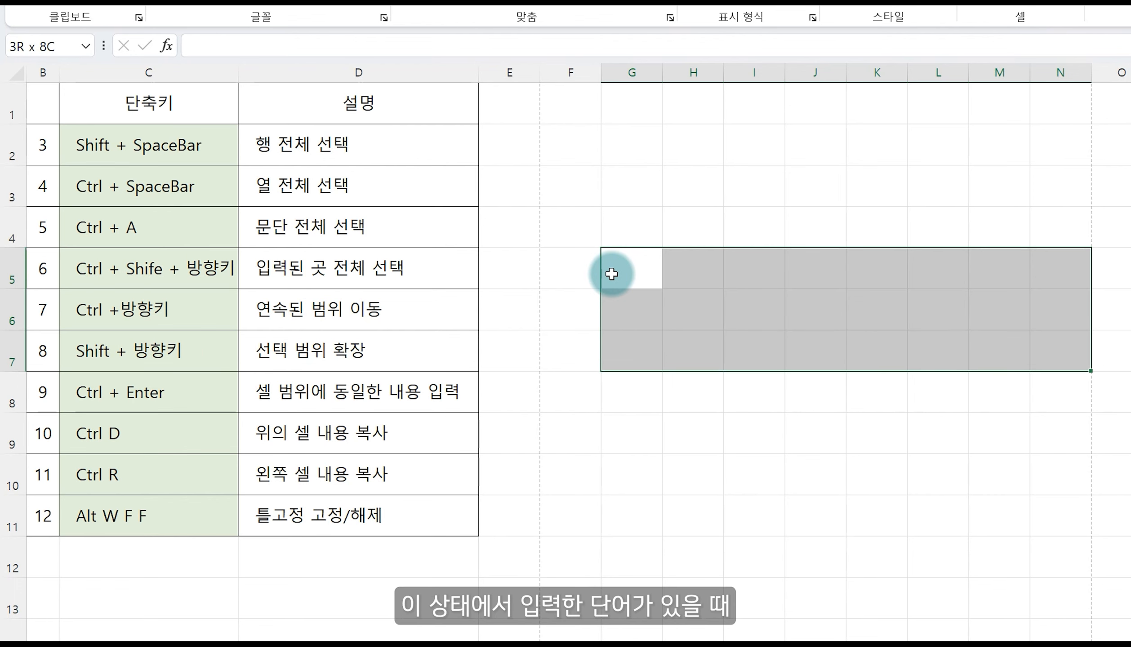
pyautogui.write('엑셀')
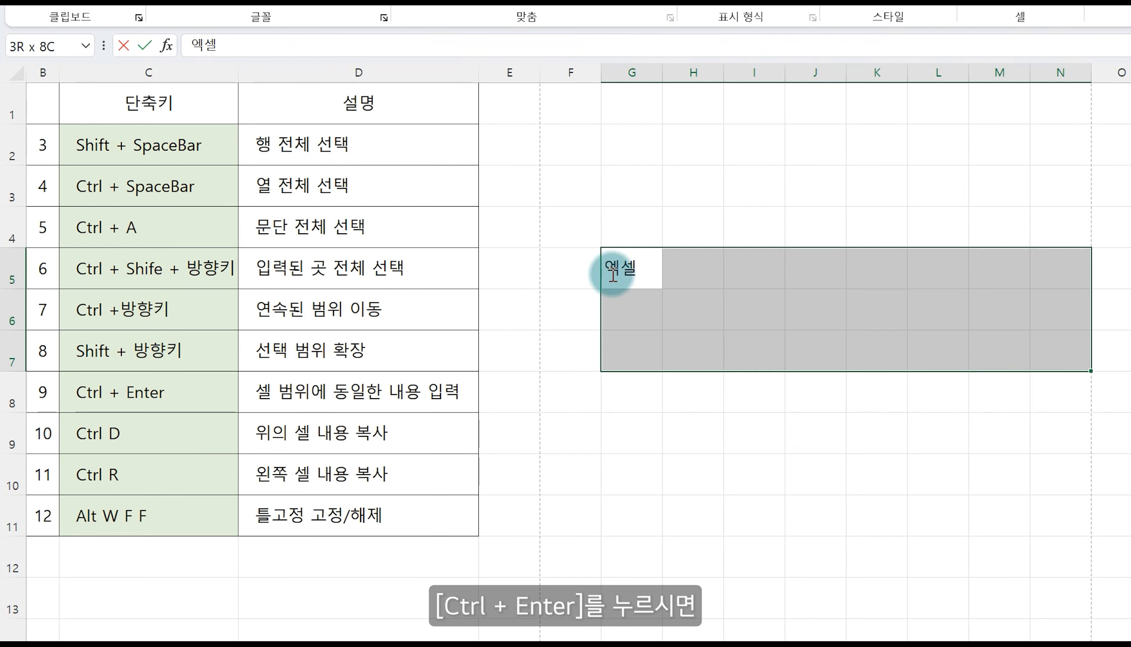
pyautogui.hotkey('ctrl', 'Return')
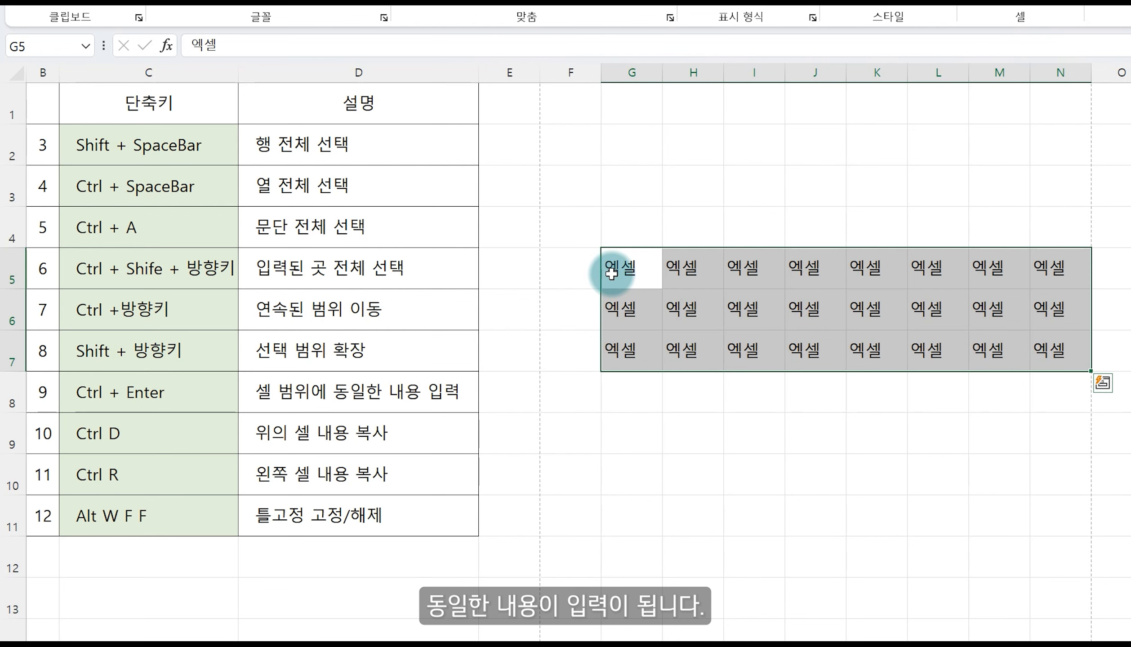
# Extend a selection from G9 to N9 and fill all its cells at once with 입력.
pyautogui.click(634, 433)
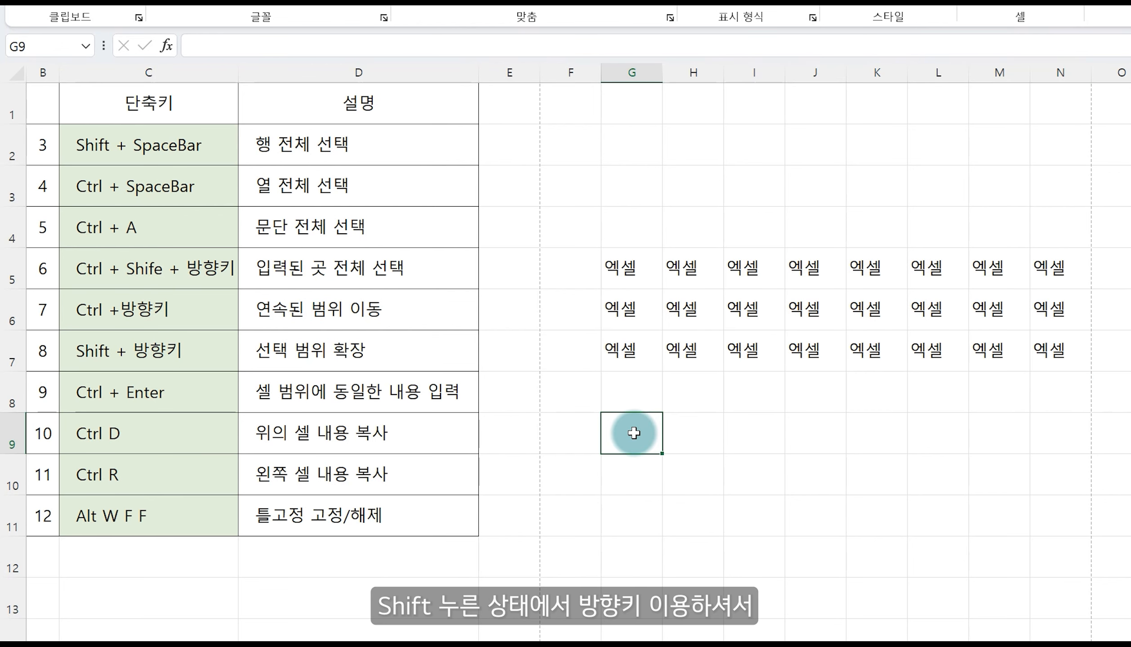
pyautogui.hotkey('shift', 'Right')
pyautogui.hotkey('shift', 'Right')
pyautogui.hotkey('shift', 'Right')
pyautogui.hotkey('shift', 'Right')
pyautogui.hotkey('shift', 'Right')
pyautogui.hotkey('shift', 'Right')
pyautogui.hotkey('shift', 'Right')
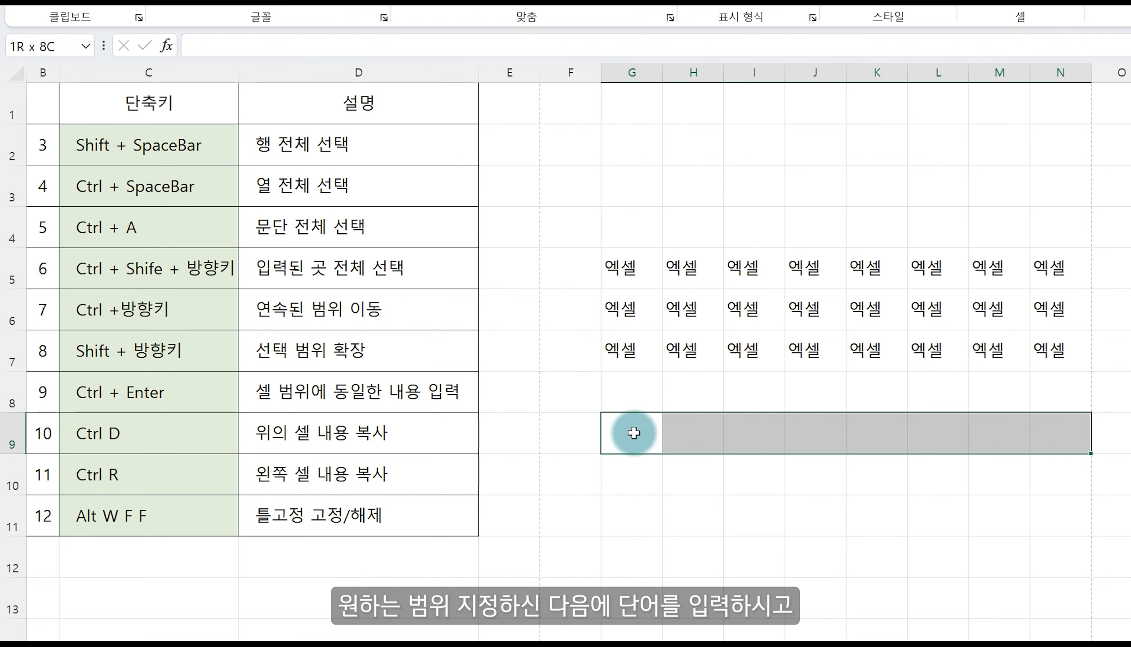
pyautogui.write('입력')
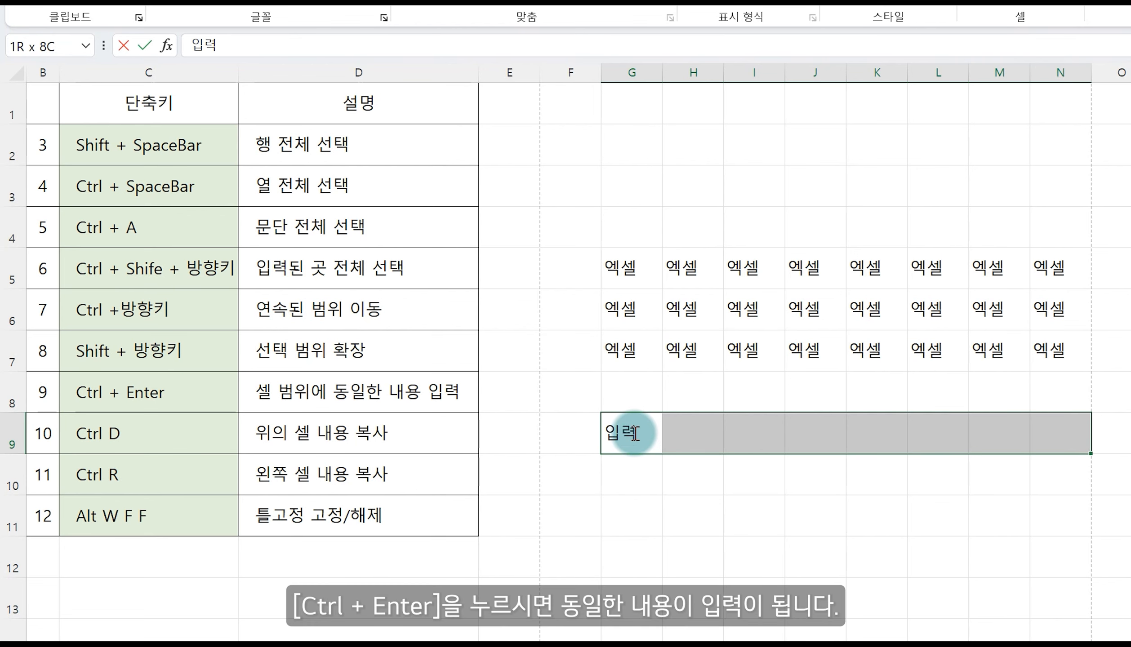
pyautogui.hotkey('ctrl', 'Return')
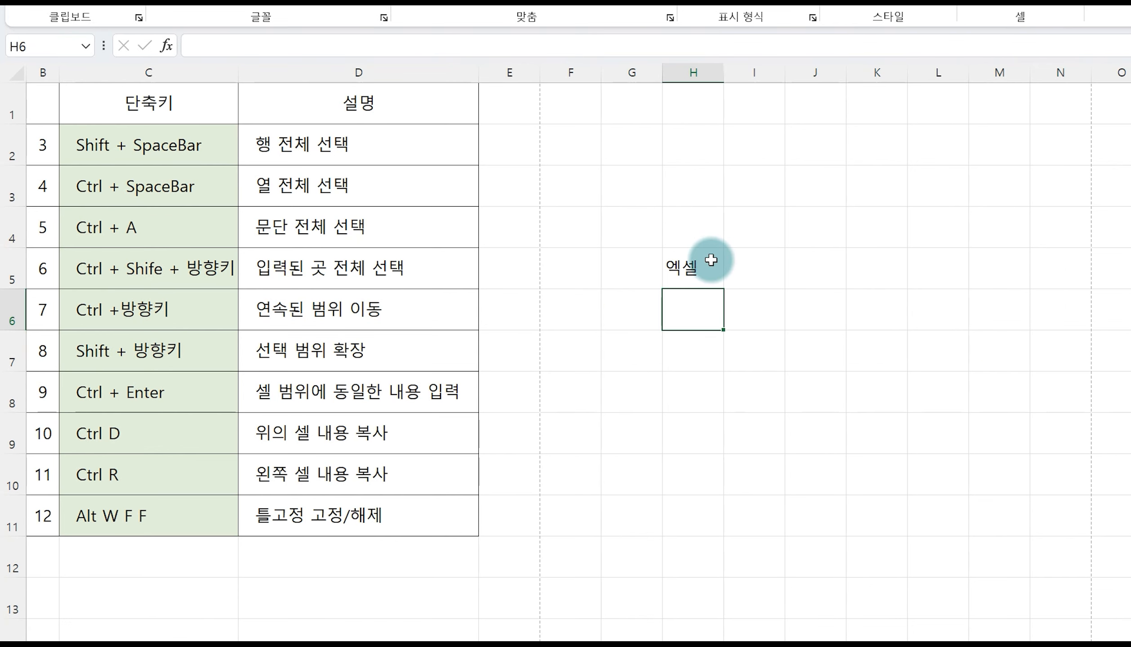
# Fill H6 through H9 one by one with the content of the cell above, and fill I5 from the cell to its left.
pyautogui.hotkey('ctrl', 'd')
pyautogui.press('Down')
pyautogui.hotkey('ctrl', 'd')
pyautogui.press('Down')
pyautogui.hotkey('ctrl', 'd')
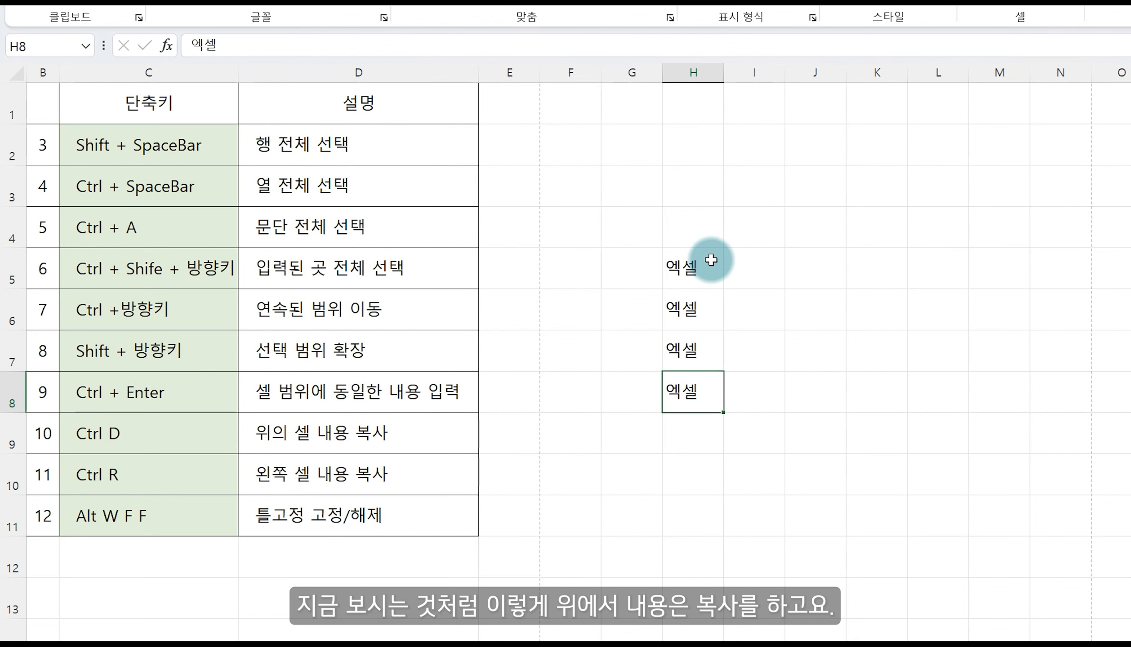
pyautogui.press('Down')
pyautogui.hotkey('ctrl', 'd')
pyautogui.press('Down')
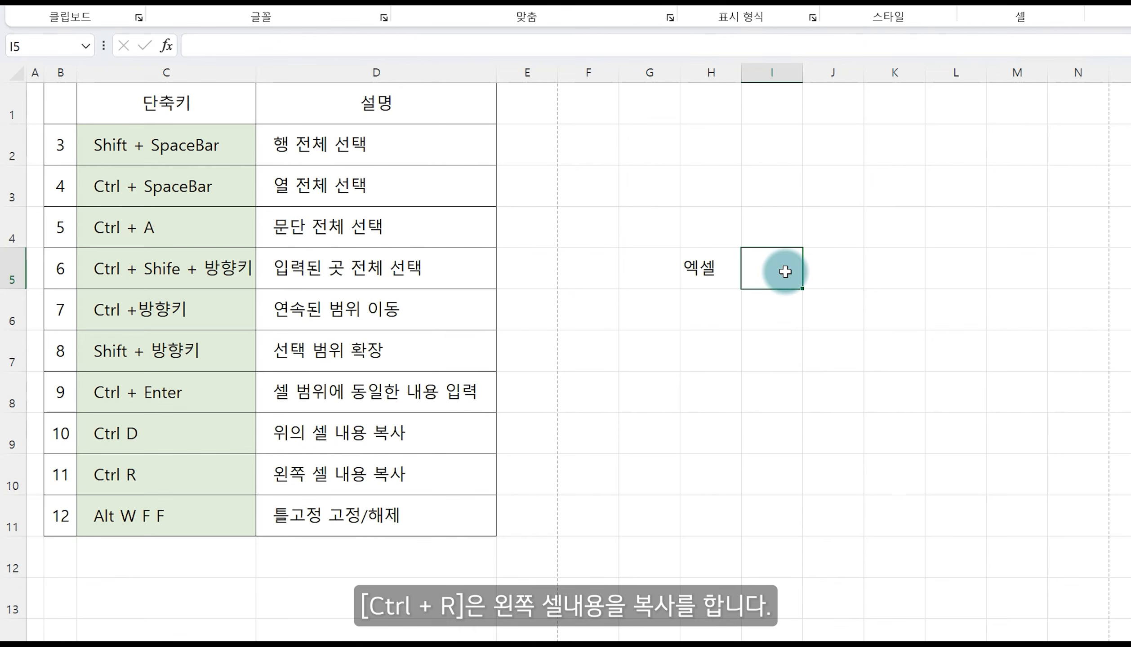
pyautogui.hotkey('ctrl', 'r')
pyautogui.click(851, 280)
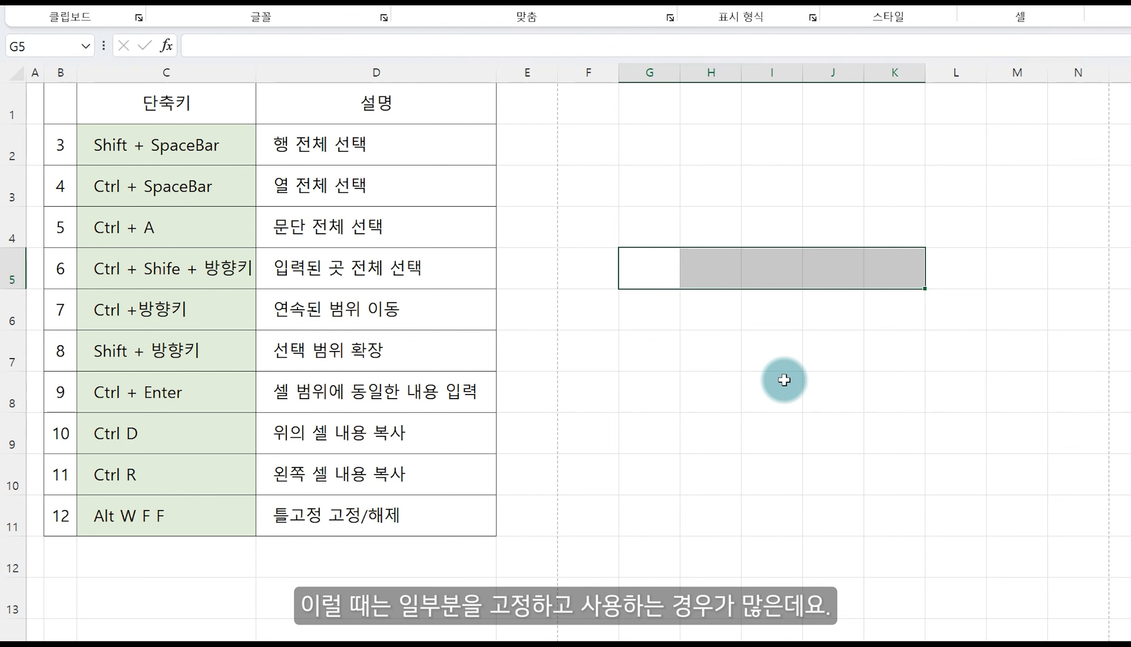
# Freeze the header row above row 2 and check that it stays in place over the shortcut list.
pyautogui.click(118, 109)
pyautogui.click(319, 110)
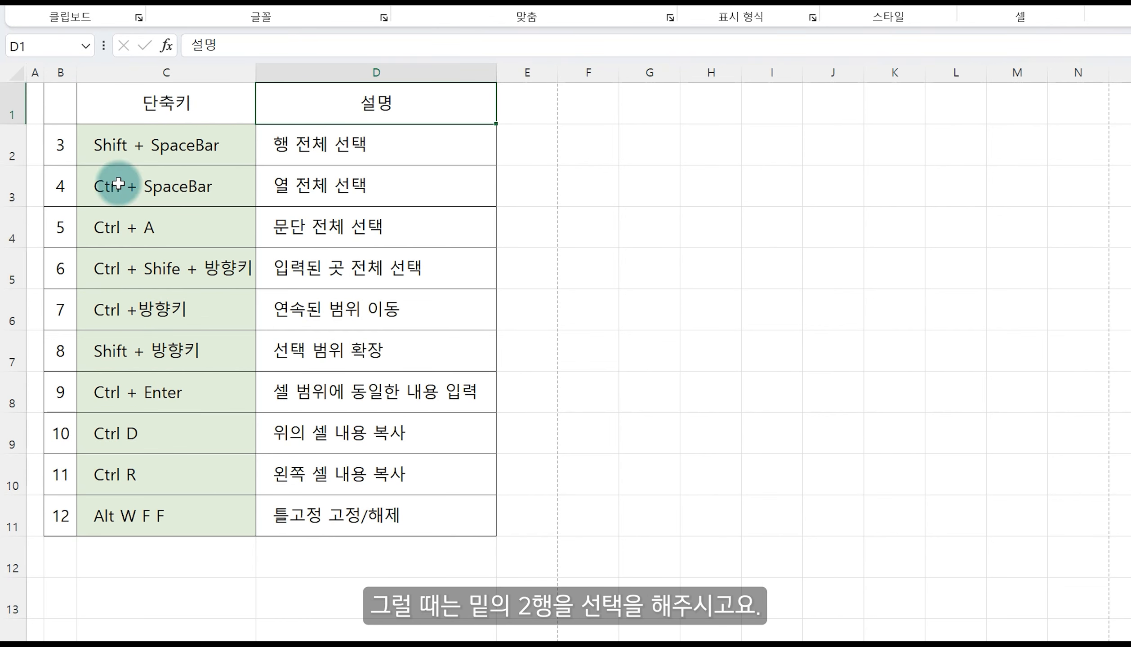
pyautogui.click(16, 152)
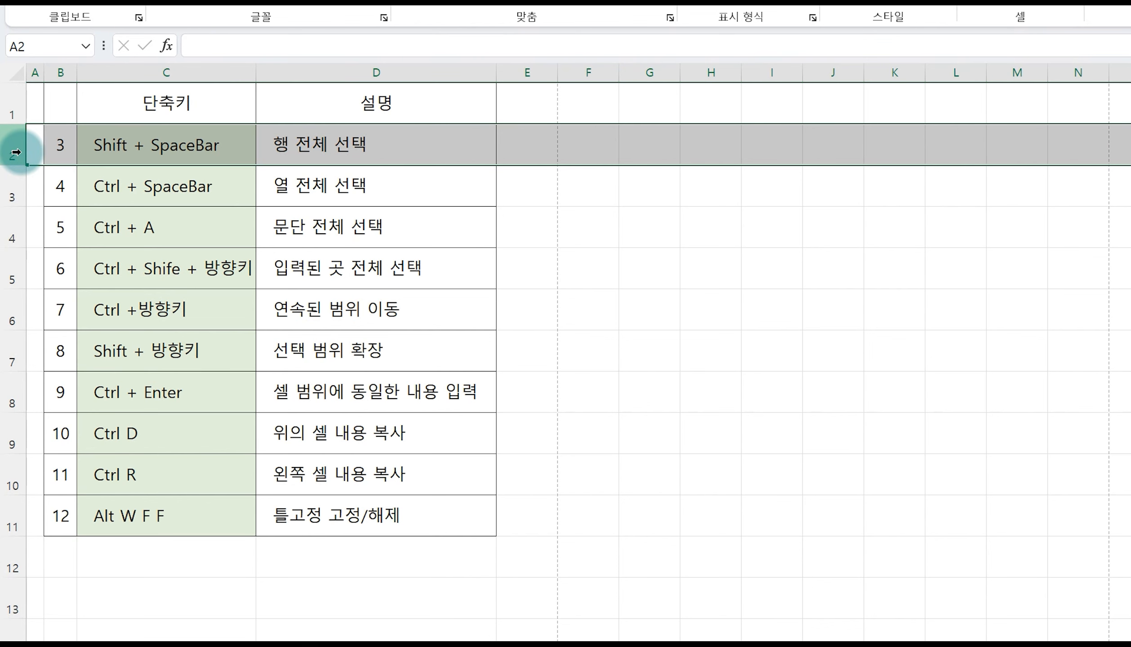
pyautogui.hotkey('alt', 'w')
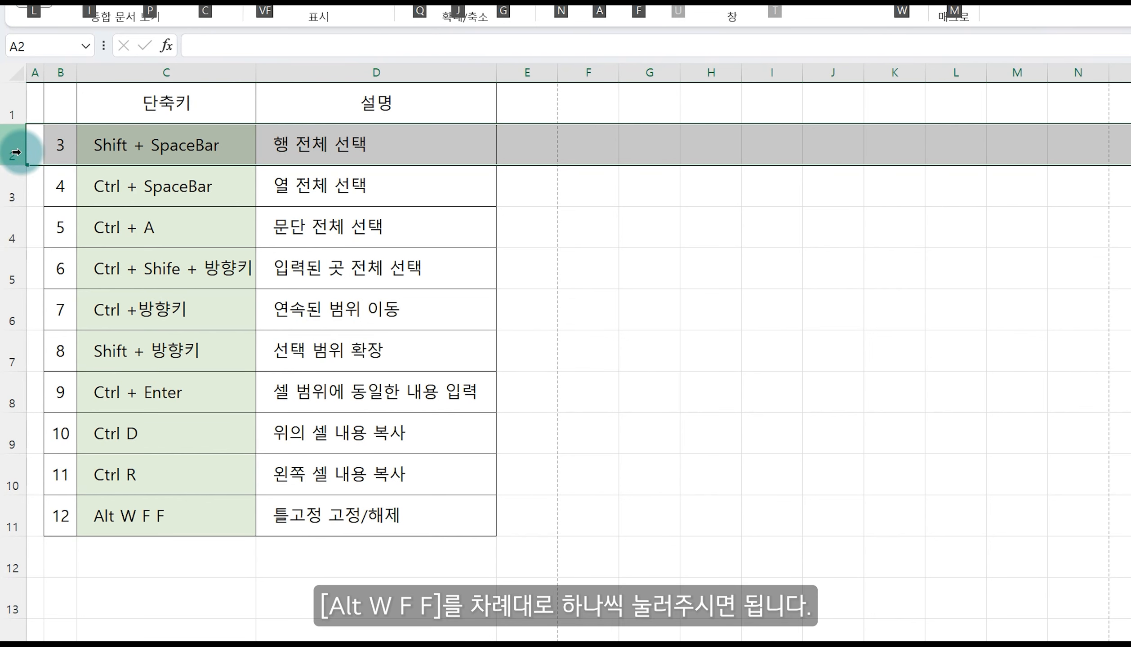
pyautogui.press('f')
pyautogui.press('f')
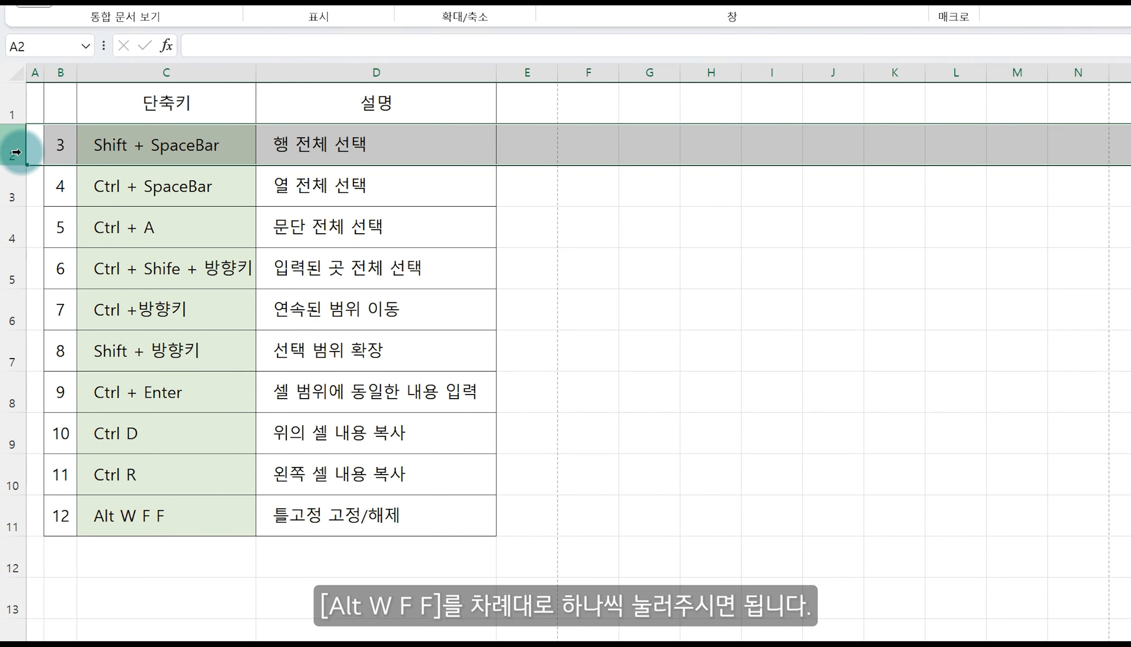
pyautogui.click(414, 265)
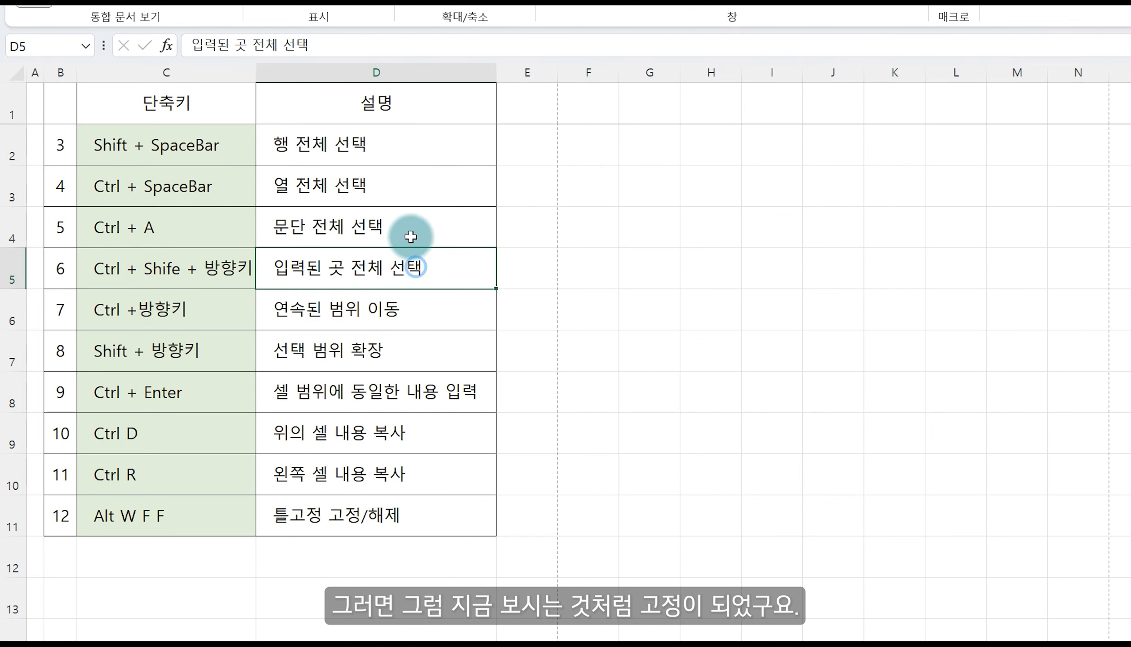
pyautogui.scroll(-3, 474, 294)
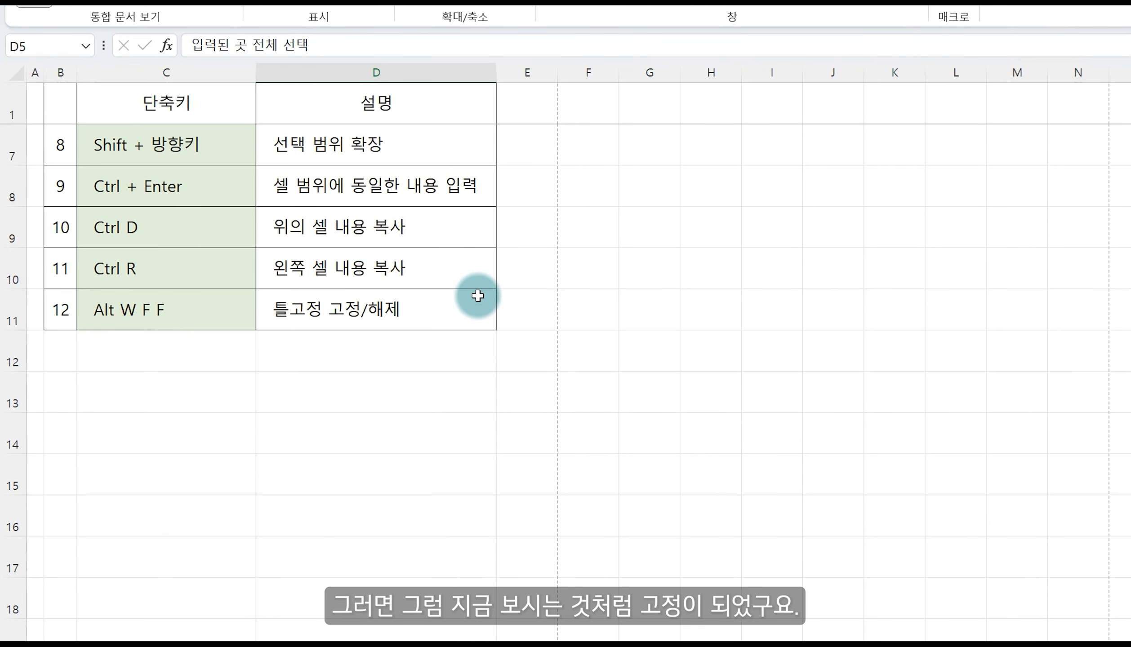
pyautogui.scroll(3, 475, 293)
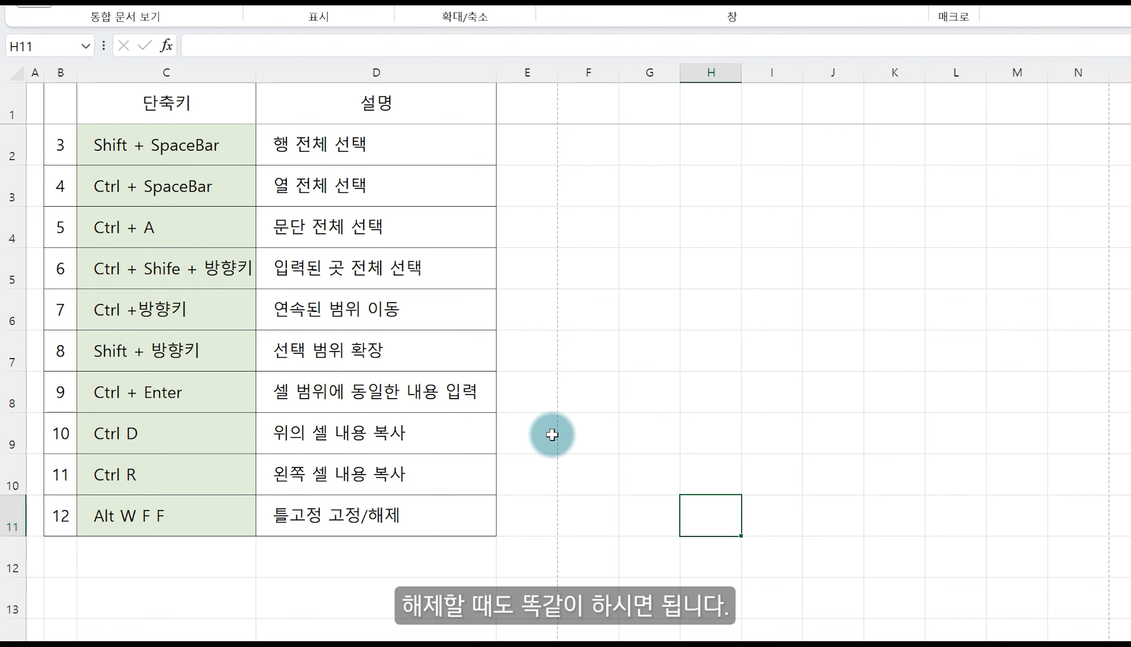
# Unfreeze the header row of the shortcut list and check that it scrolls with the sheet.
pyautogui.hotkey('alt', 'w')
pyautogui.press('f')
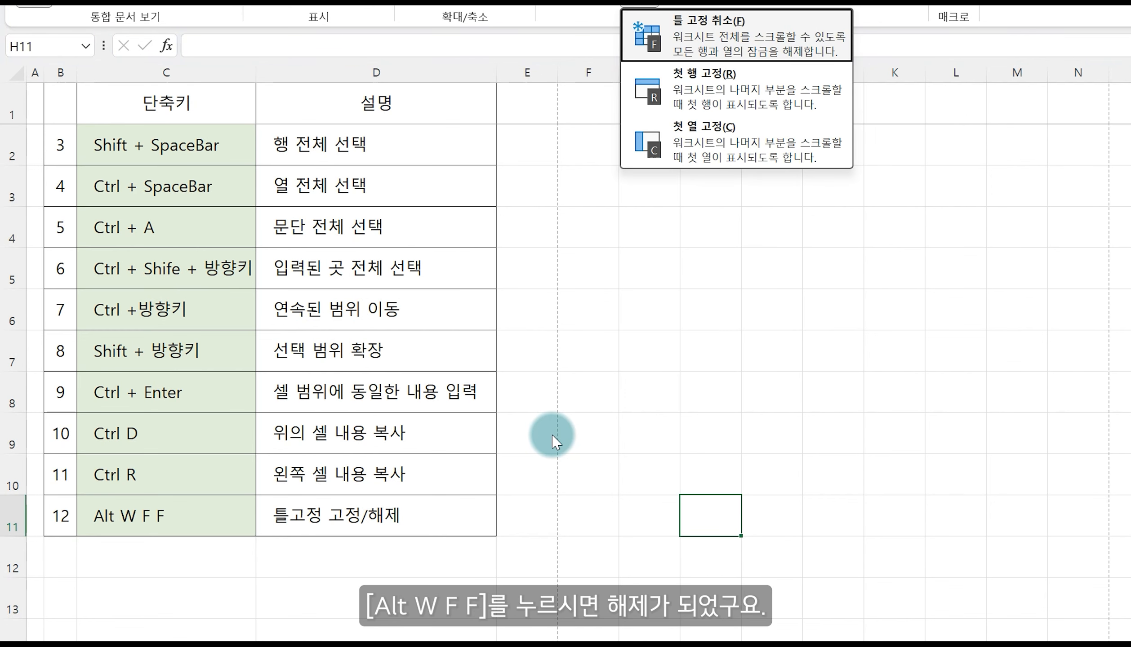
pyautogui.press('f')
pyautogui.scroll(-1, 516, 444)
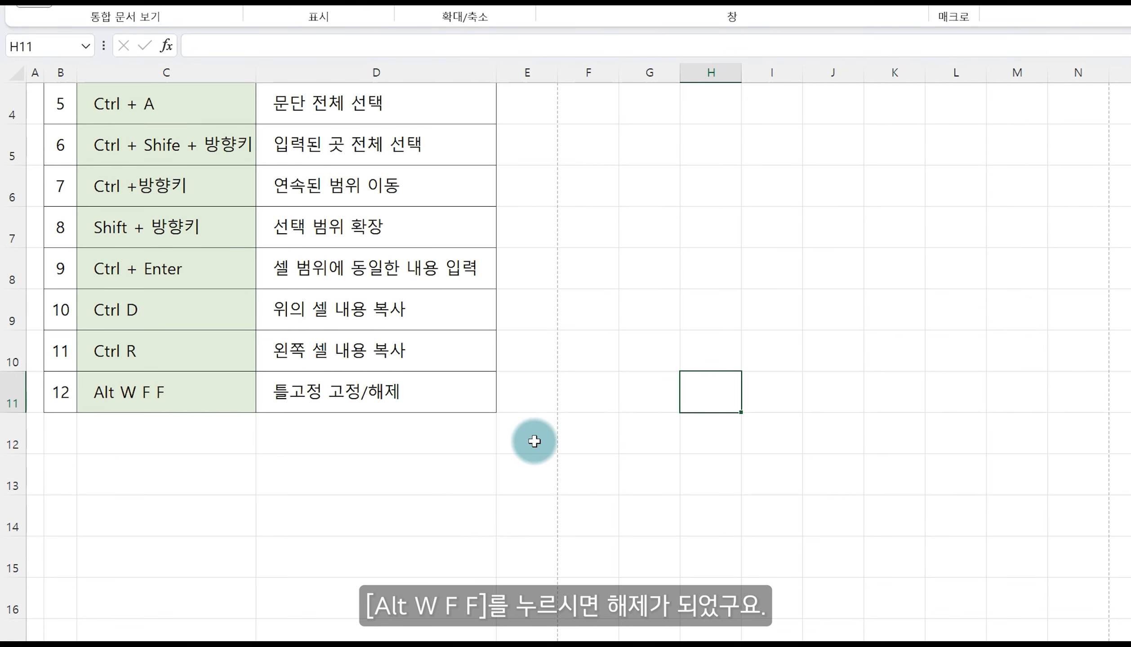
pyautogui.scroll(1, 533, 443)
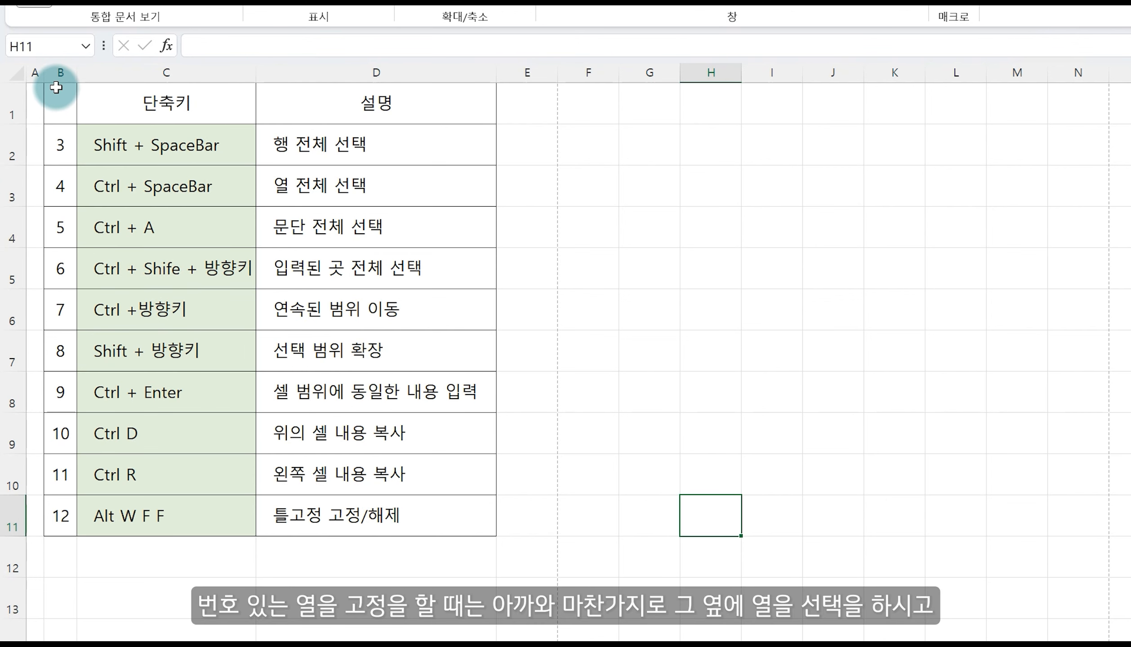
# Freeze the number column B and everything before it by setting the freeze at column C.
pyautogui.click(140, 72)
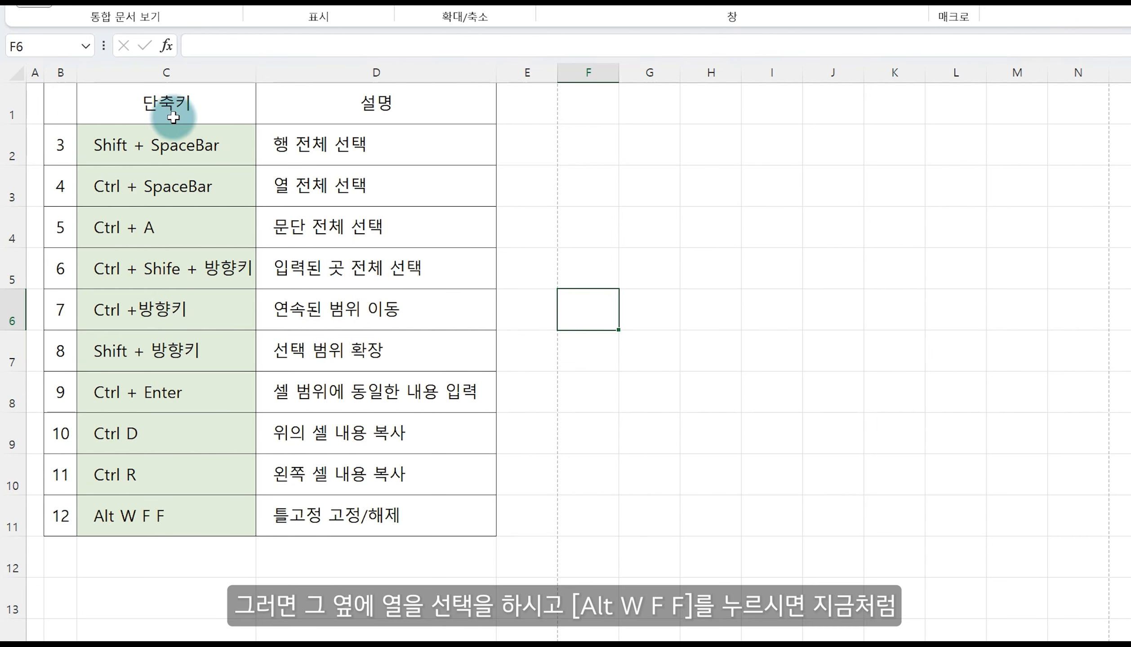
pyautogui.click(192, 74)
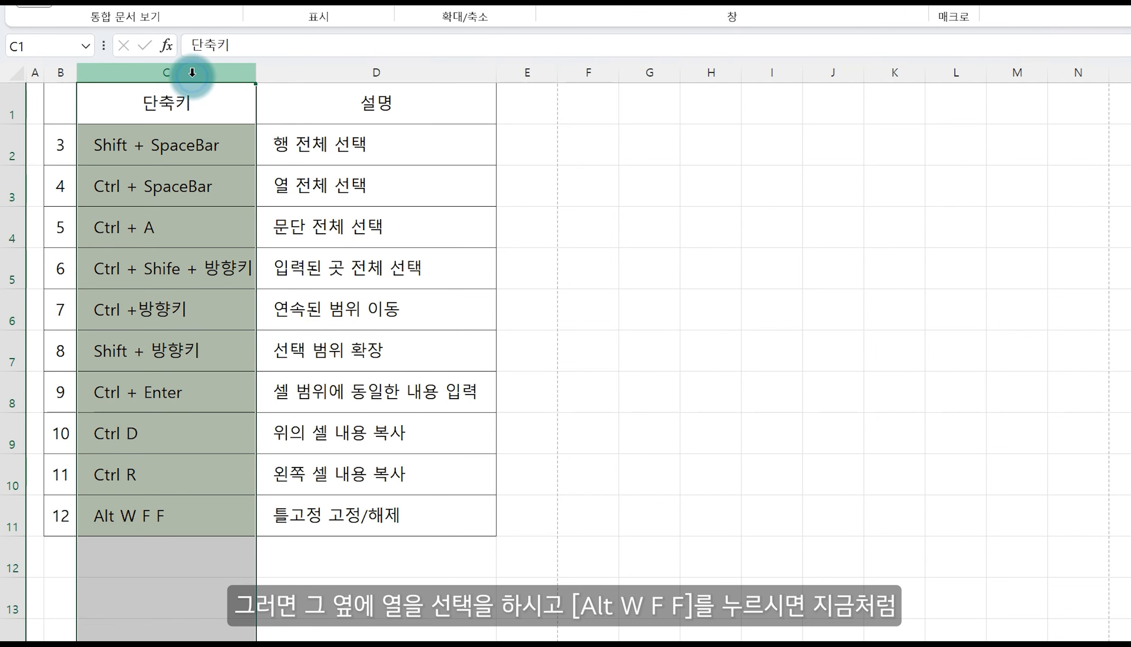
pyautogui.hotkey('alt', 'w')
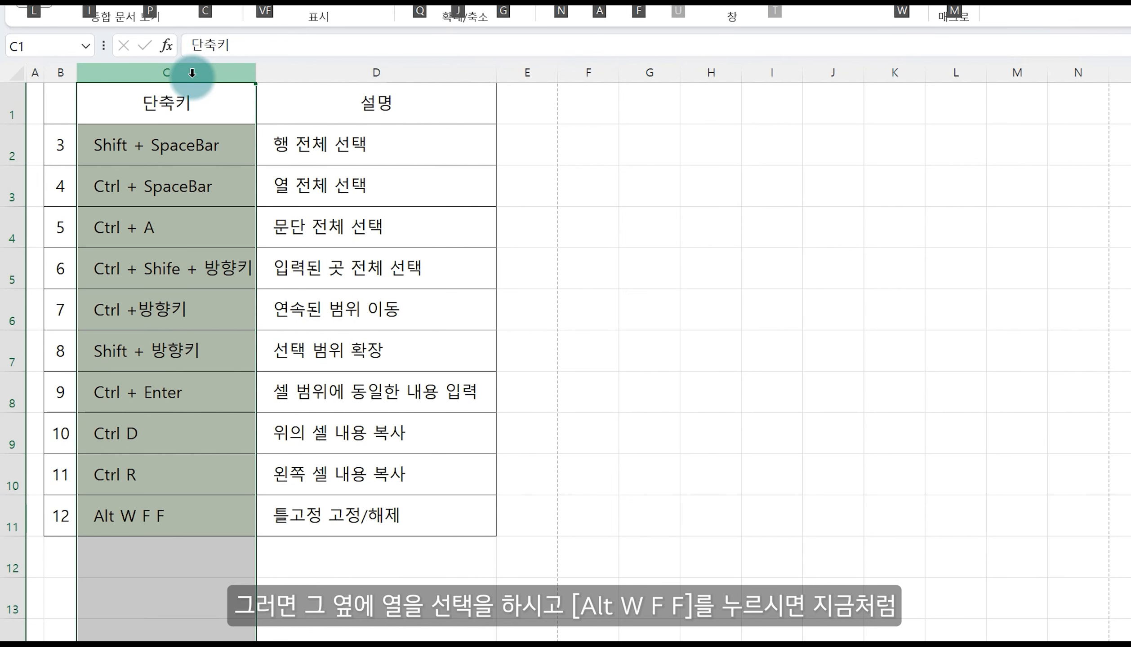
pyautogui.press('f')
pyautogui.press('f')
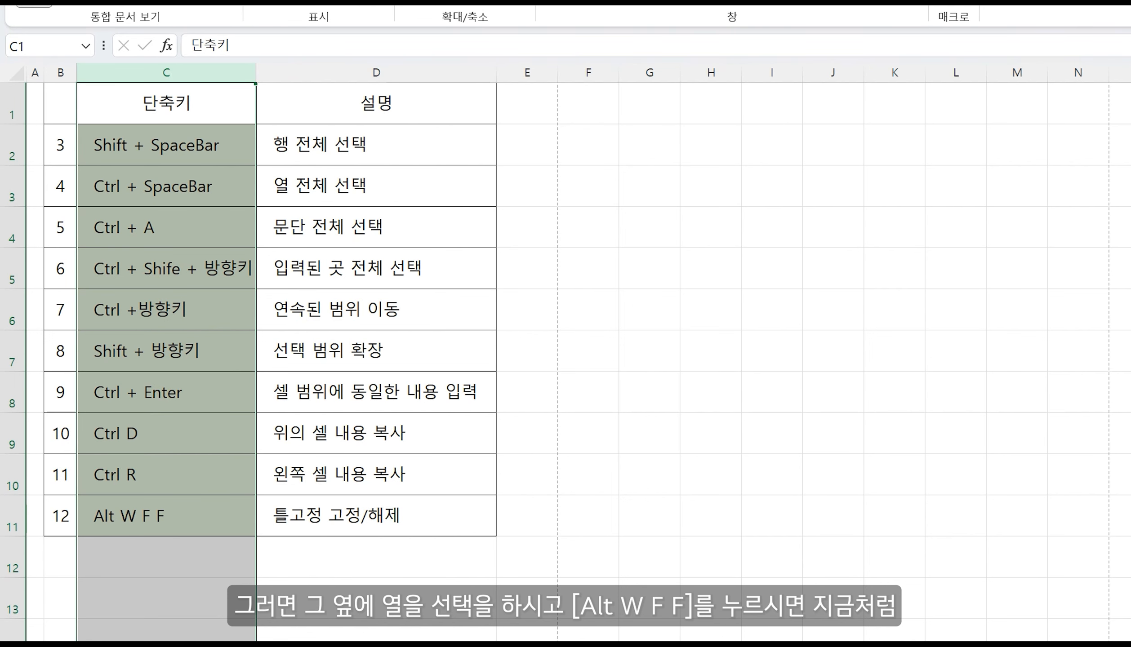
pyautogui.hscroll(1, 688, 359)
pyautogui.hscroll(-1, 603, 353)
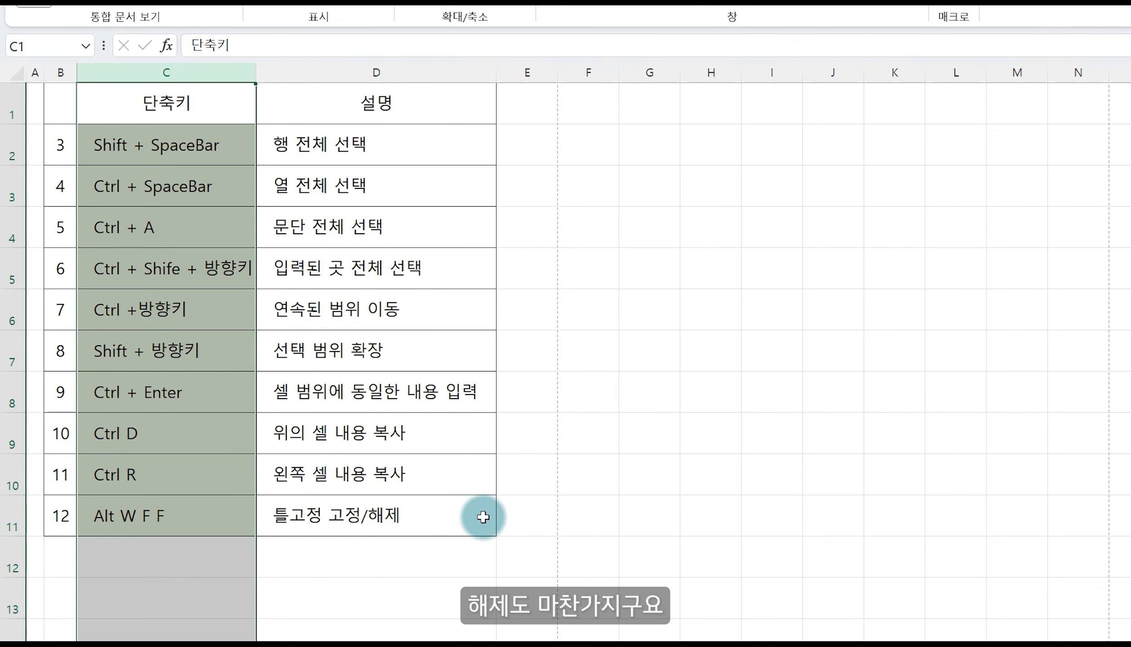
# Release the column freeze set at column C.
pyautogui.click(462, 549)
pyautogui.press('alt')
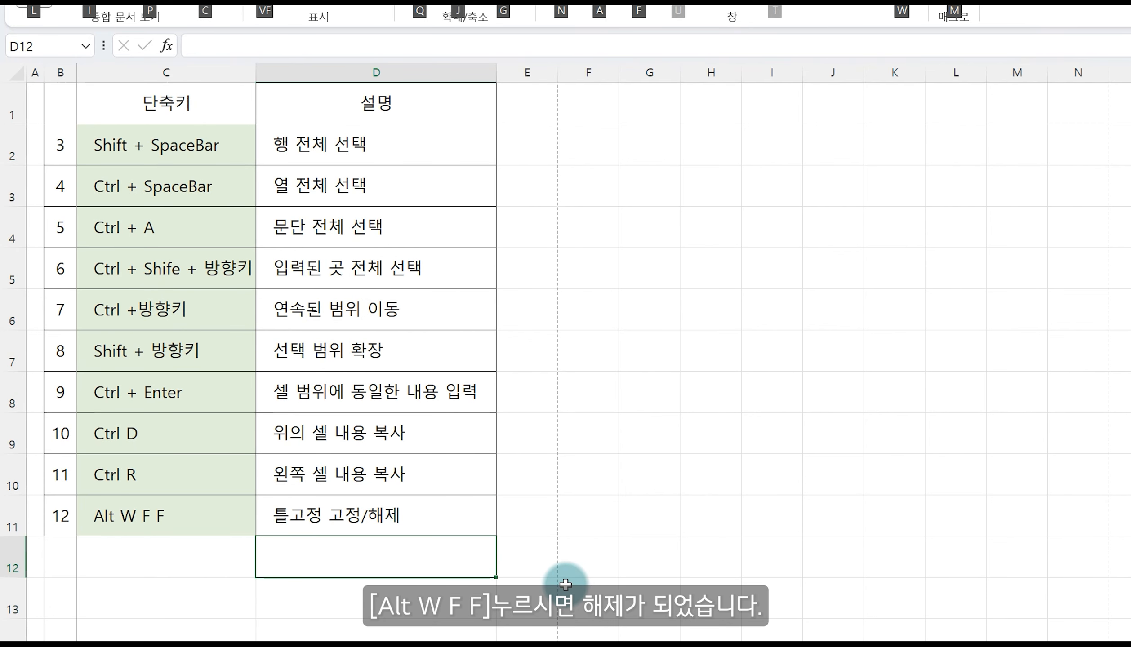
pyautogui.press('f')
pyautogui.press('f')
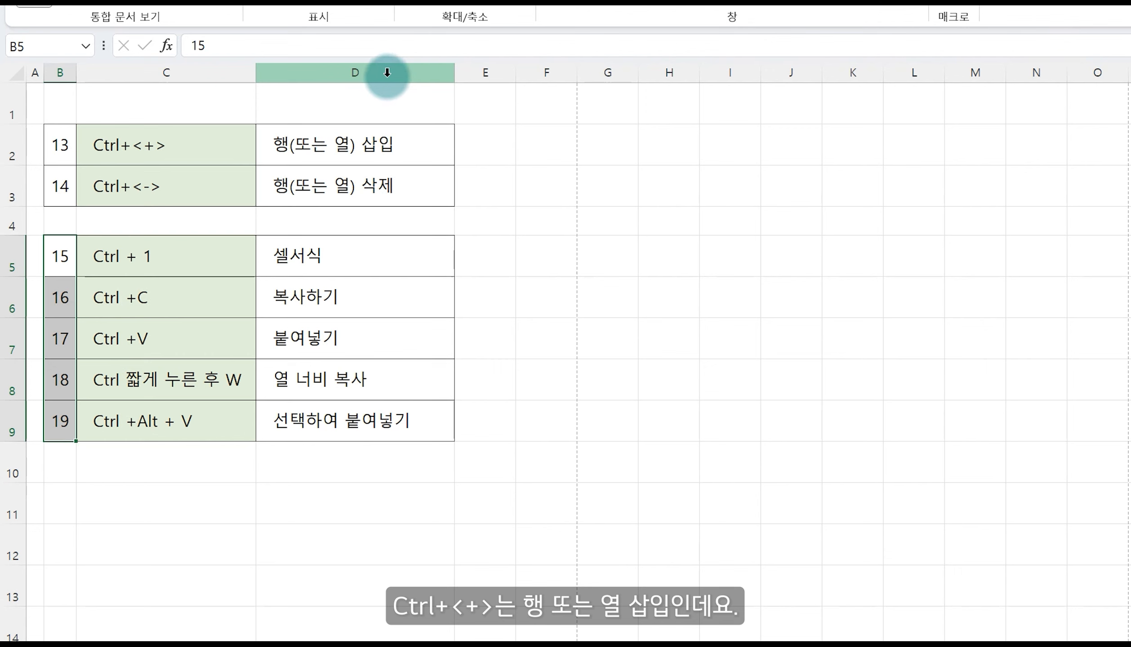
# Insert a blank column before the description column D and delete it again.
pyautogui.click(335, 75)
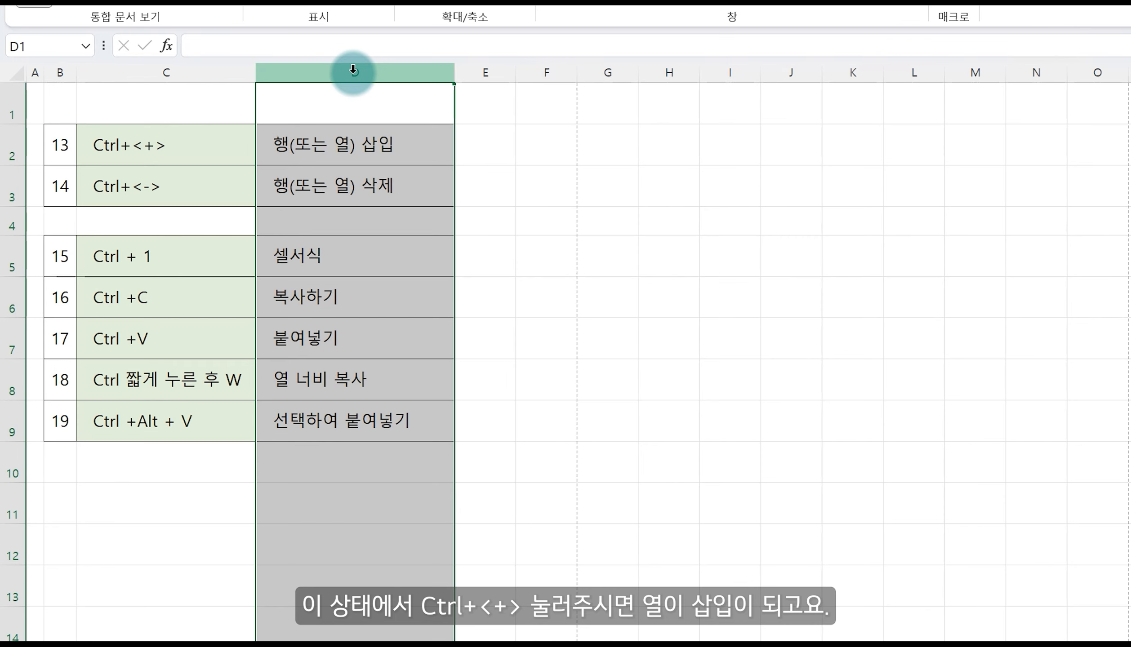
pyautogui.hotkey('ctrl', '+')
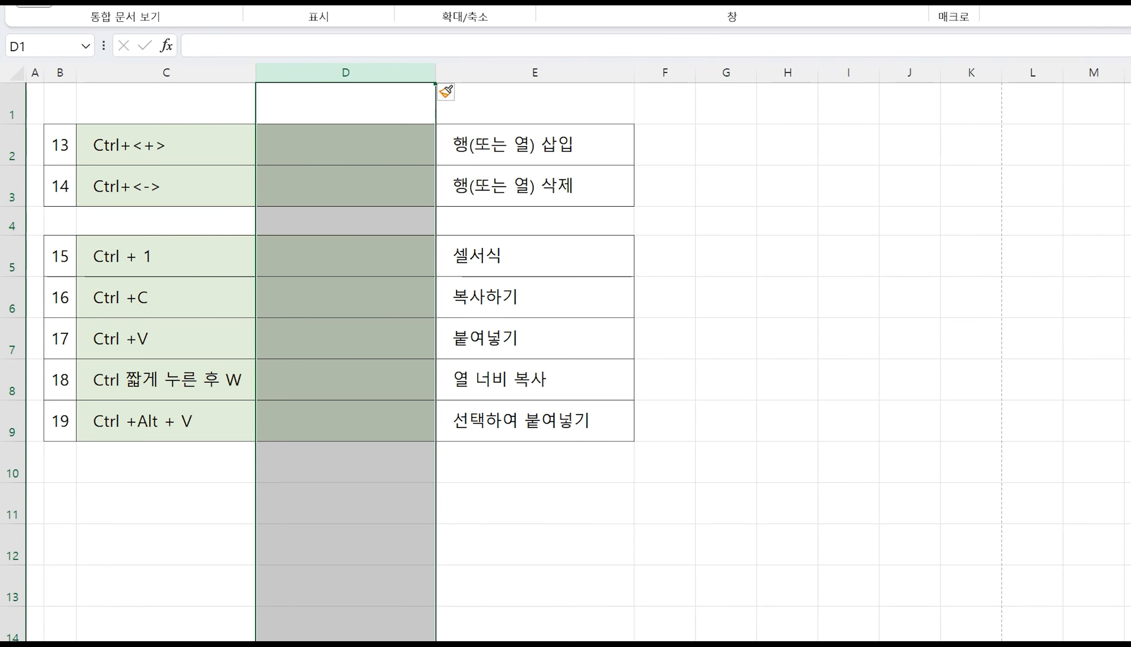
pyautogui.hotkey('ctrl', '-')
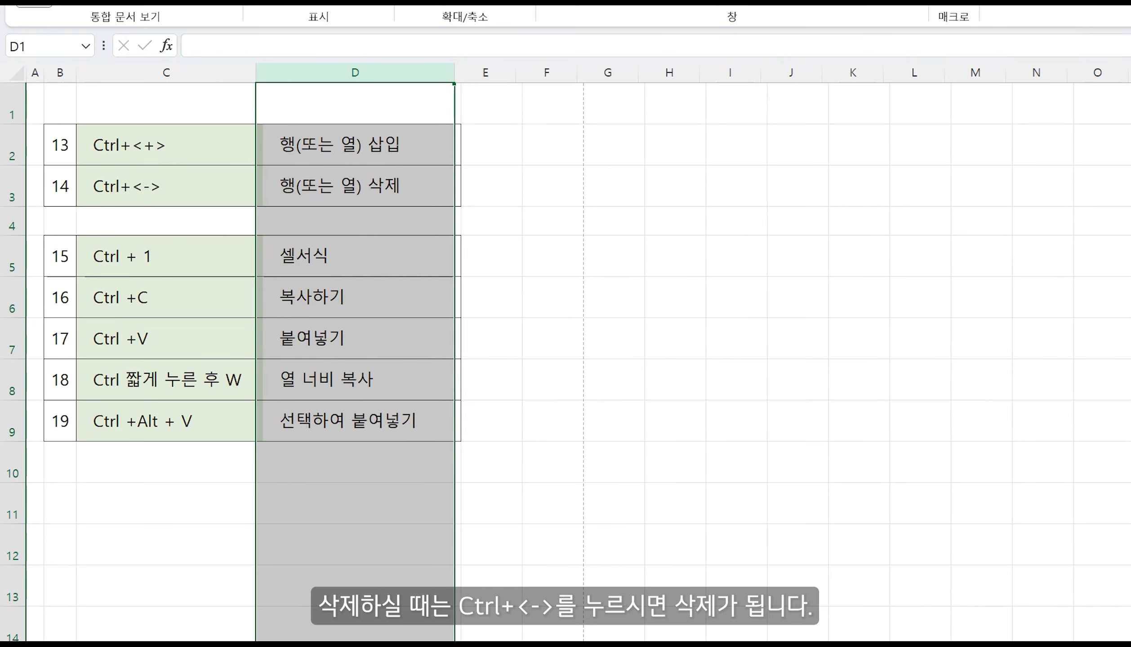
# Insert a blank row above row 3 and delete it again.
pyautogui.click(10, 187)
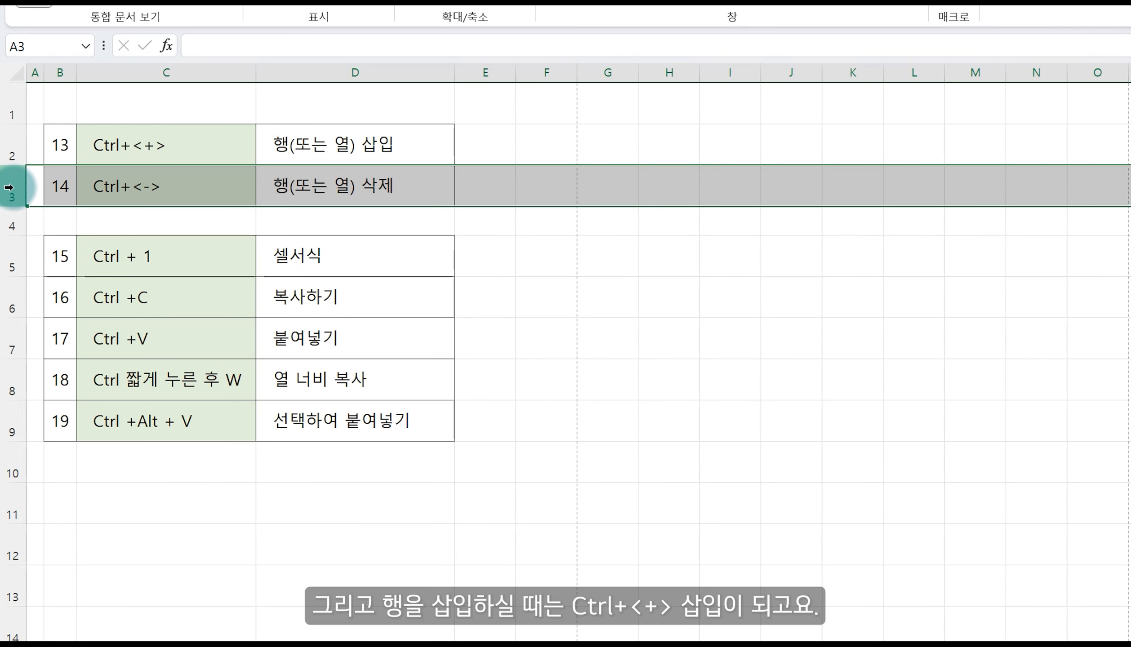
pyautogui.hotkey('ctrl', '+')
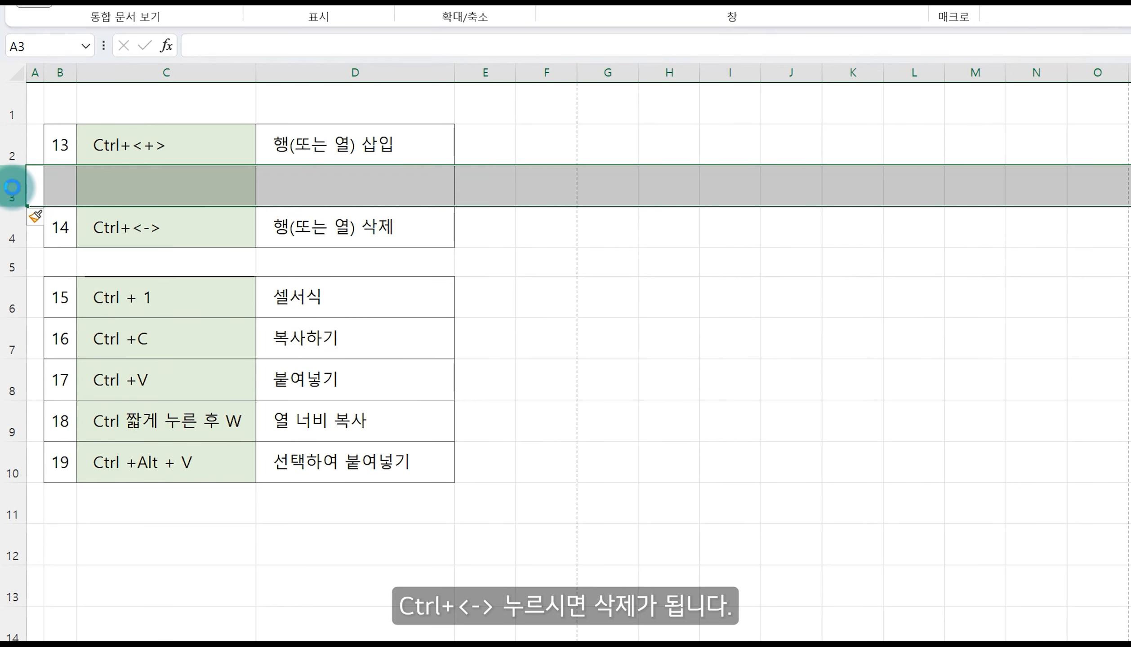
pyautogui.hotkey('ctrl', '-')
# View the Format Cells dialog for C5 and close it without changing anything.
pyautogui.click(166, 257)
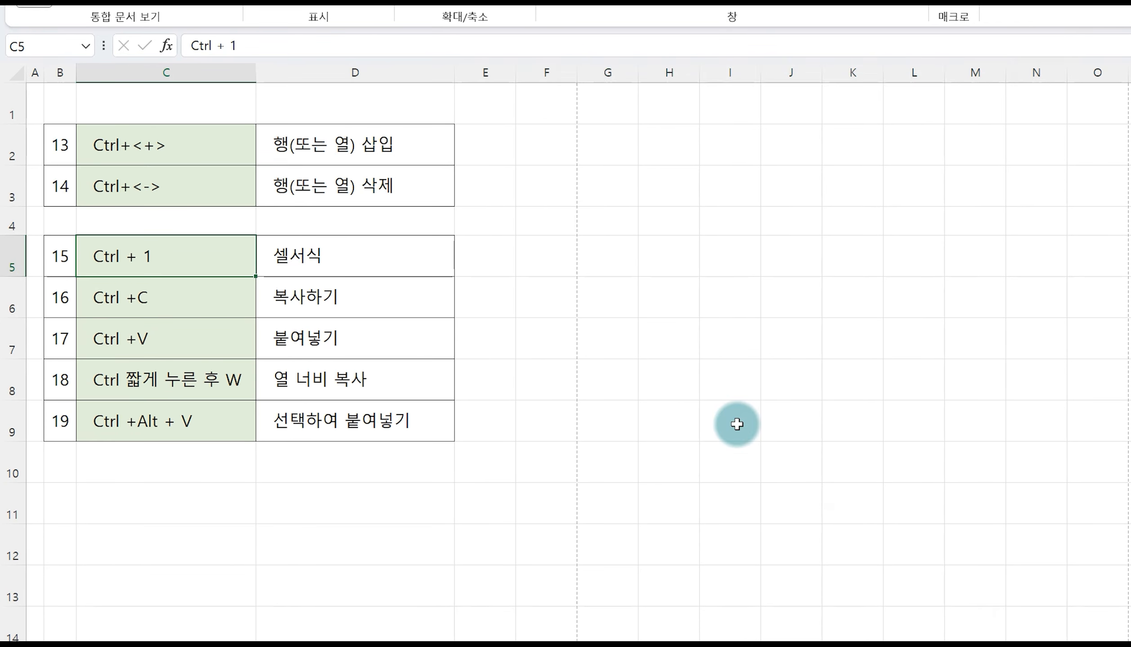
pyautogui.hotkey('ctrl', '1')
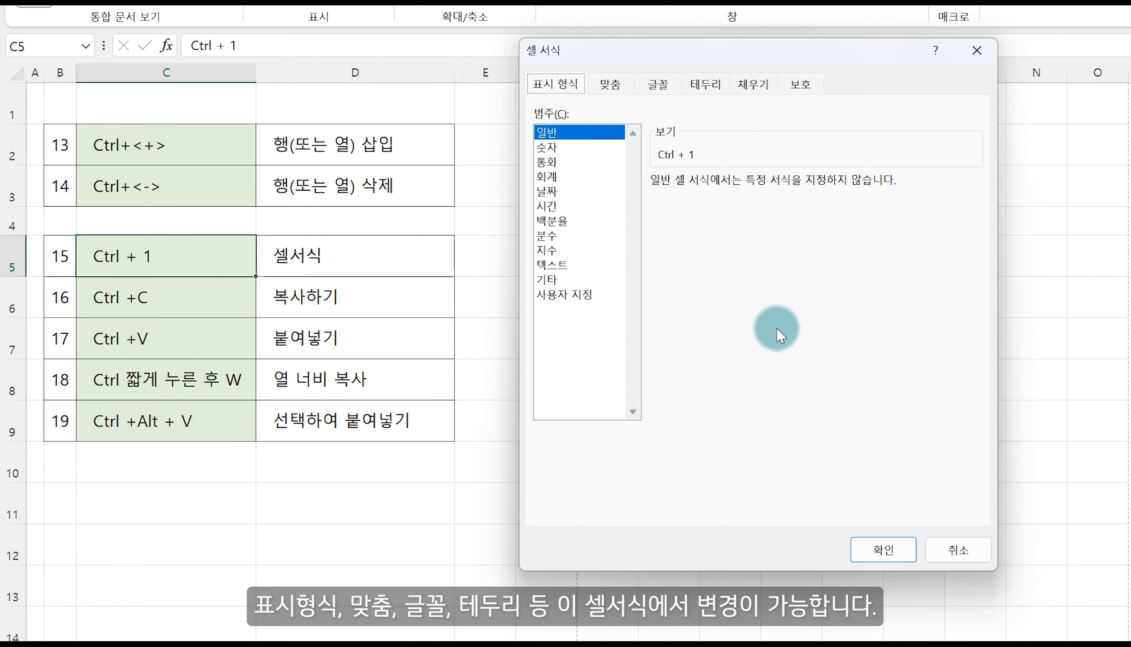
pyautogui.click(970, 554)
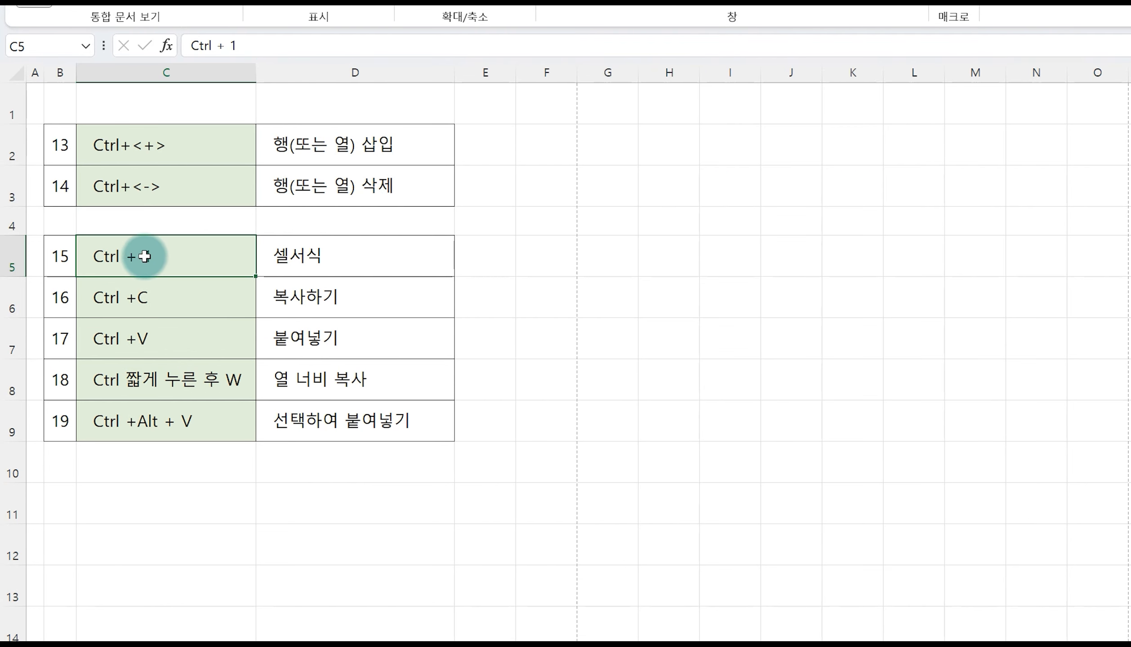
# Copy the lower shortcut table B5:D9 and paste it starting at H5.
pyautogui.moveTo(59, 275); pyautogui.dragTo(356, 430)
pyautogui.hotkey('ctrl', 'c')
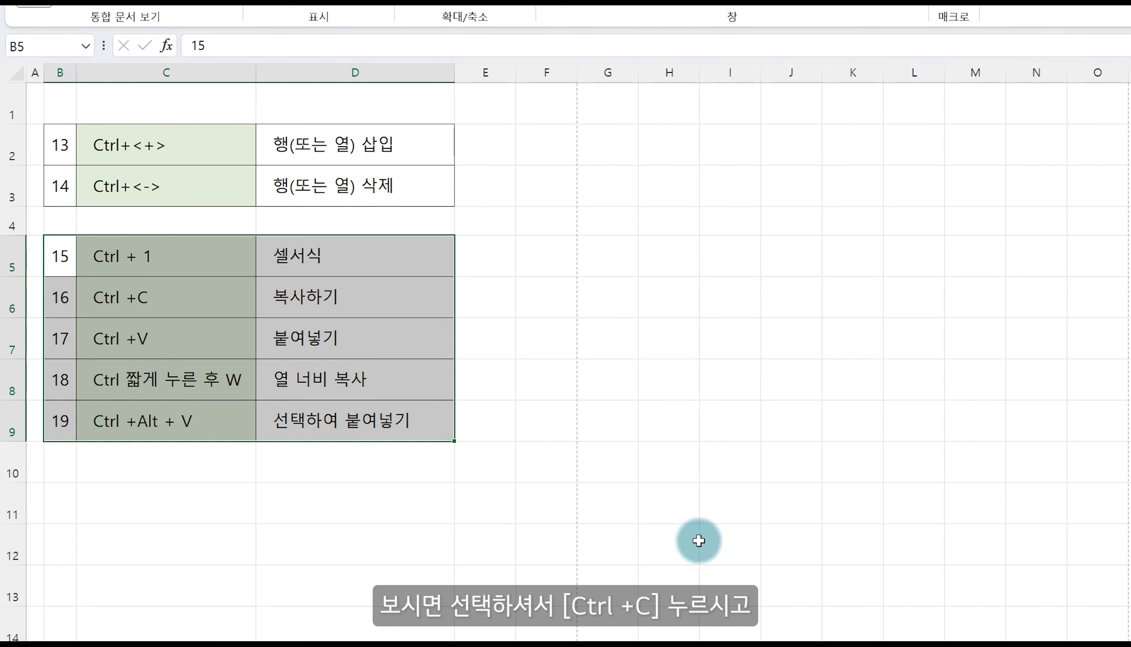
pyautogui.click(671, 266)
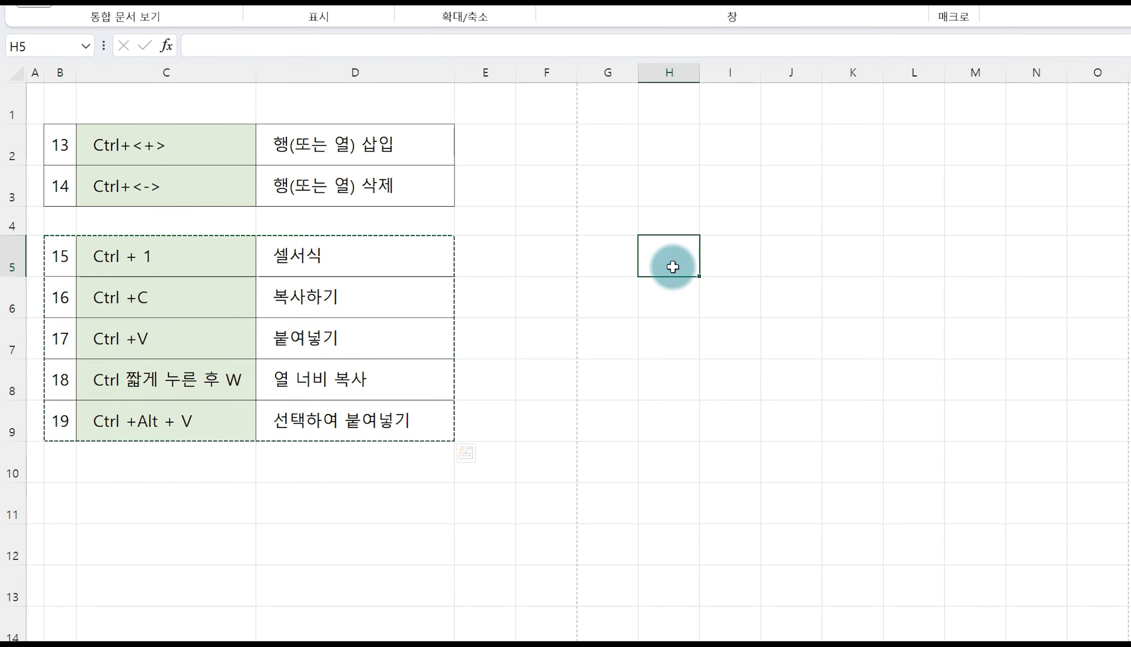
pyautogui.hotkey('ctrl', 'v')
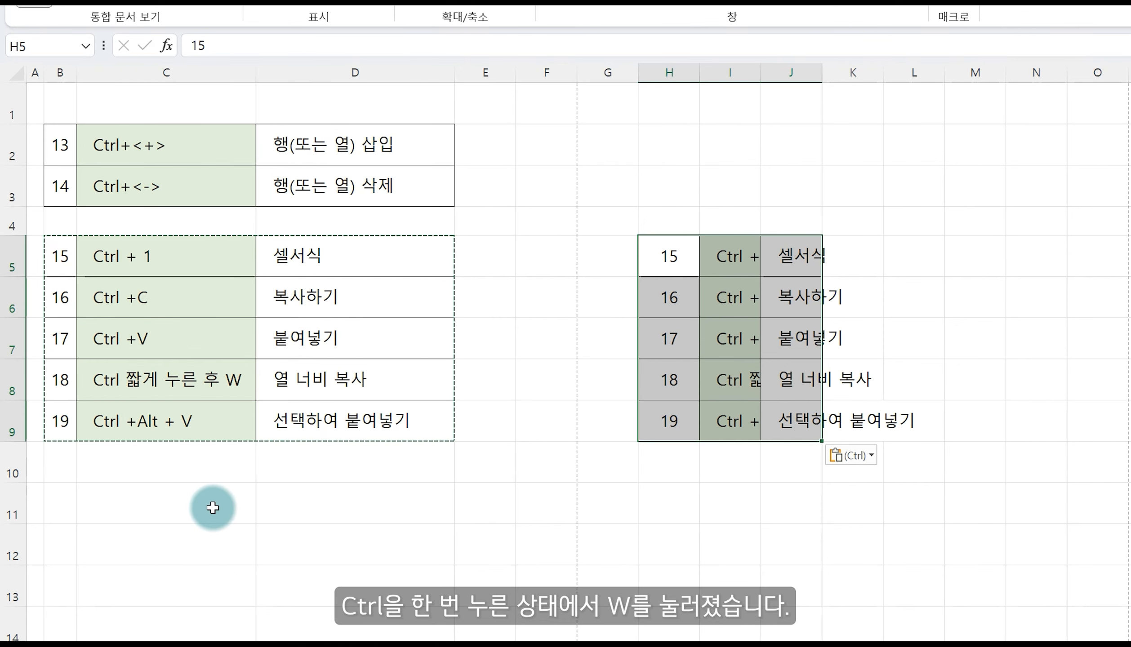
# Apply the source column widths to the table pasted at H5.
pyautogui.press('ctrl')
pyautogui.press('w')
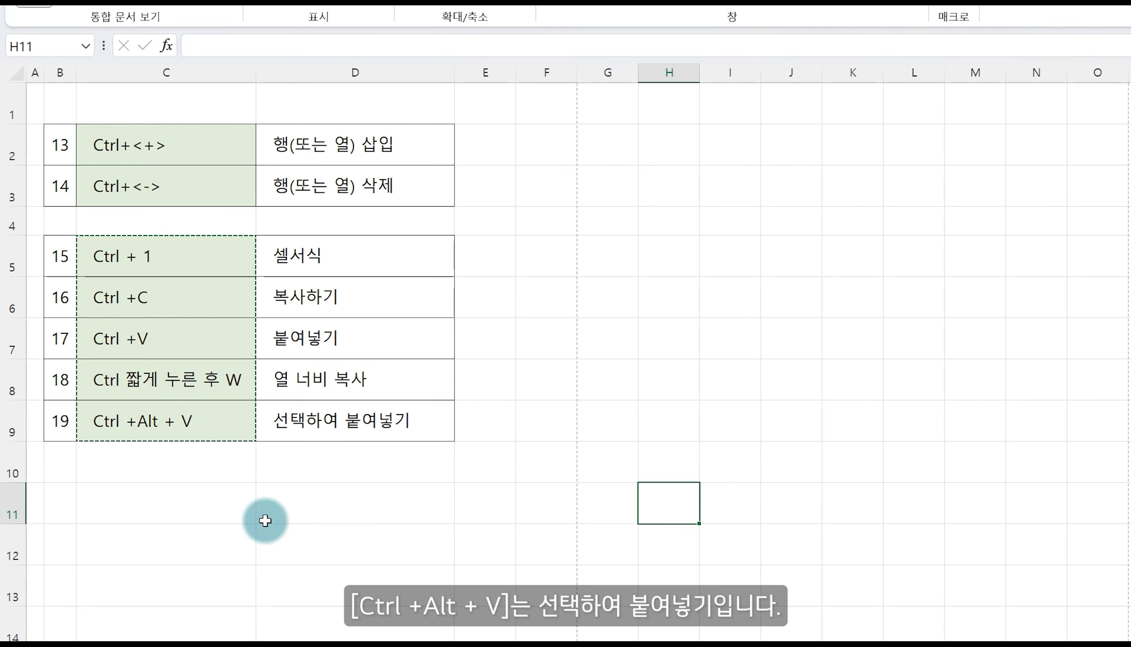
# View the Paste Special options for the copied cells at H11 and cancel without pasting.
pyautogui.hotkey('ctrl', 'alt', 'v')
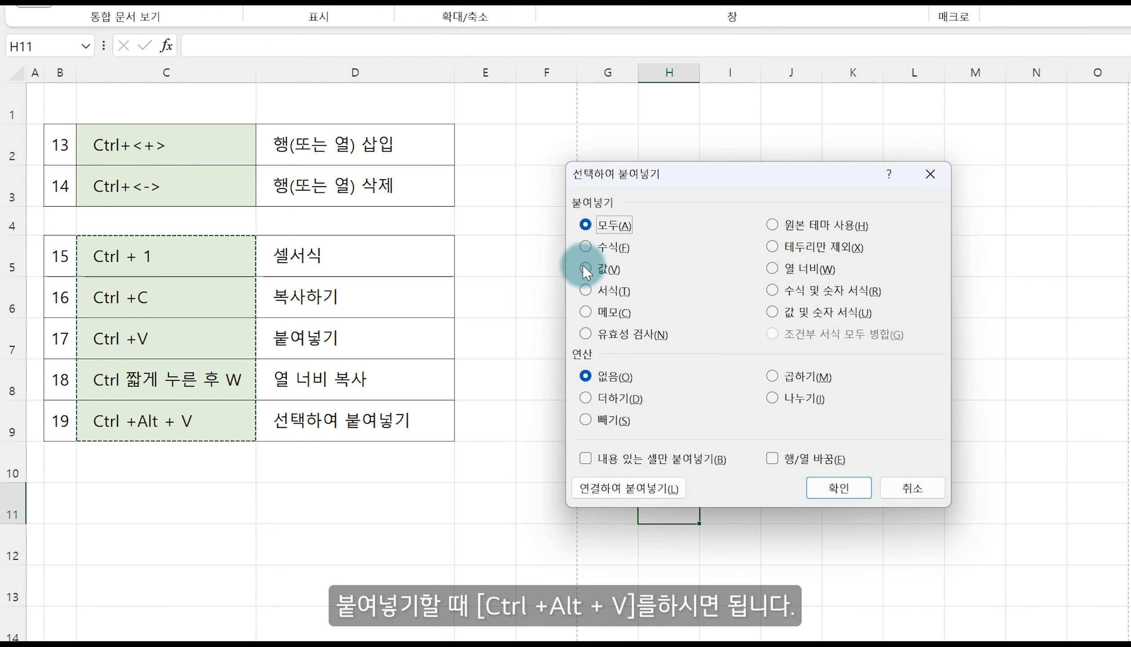
pyautogui.click(920, 496)
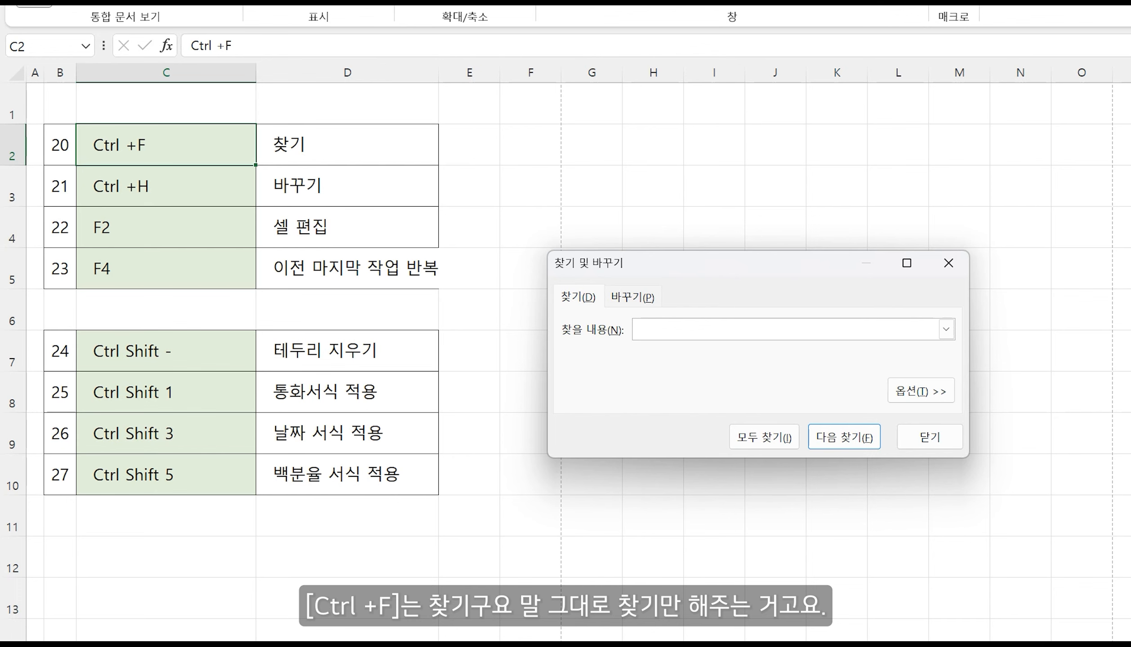
# Dismiss the Find dialog and replace every occurrence of "적용" on the sheet with "으로 바꿔줌".
pyautogui.click(926, 442)
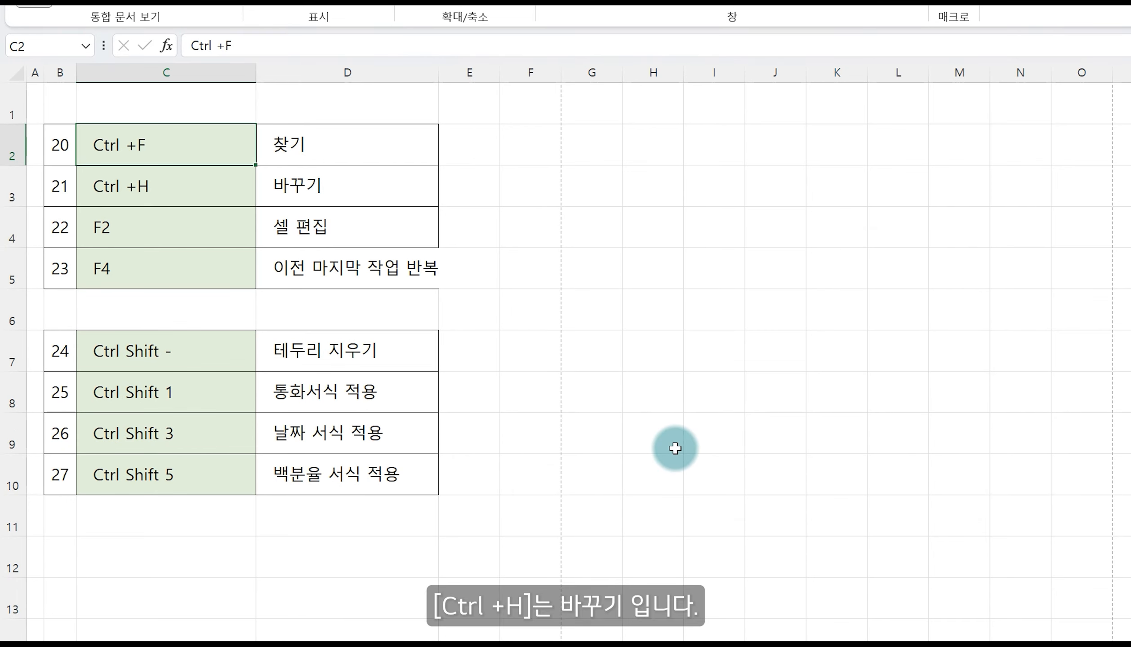
pyautogui.hotkey('ctrl', 'h')
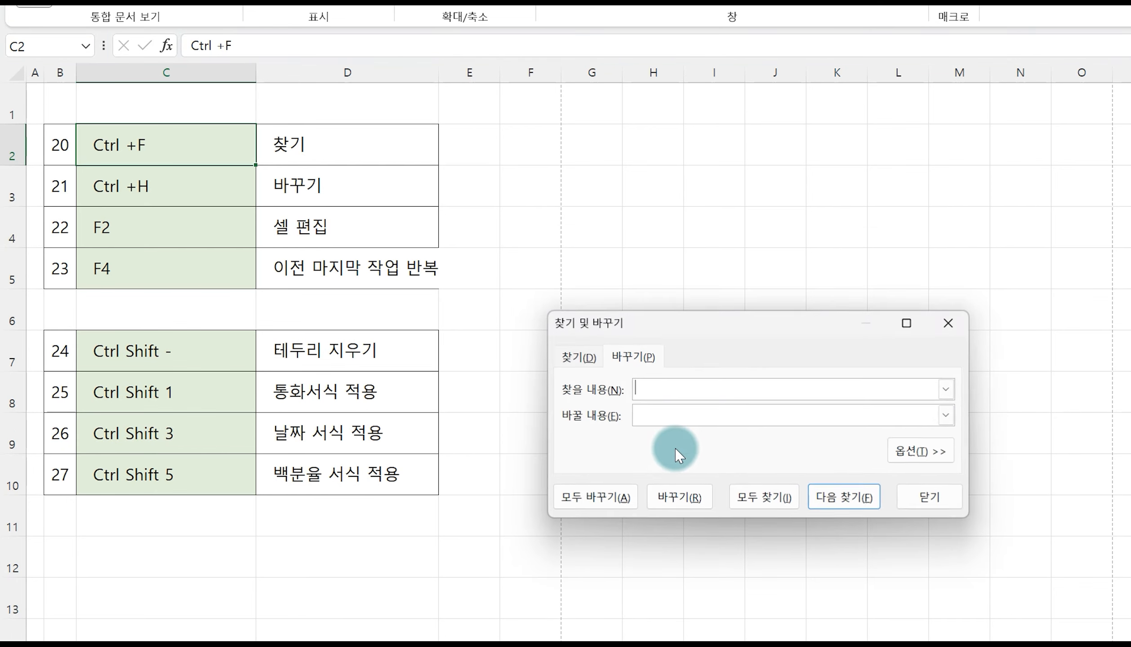
pyautogui.write('적')
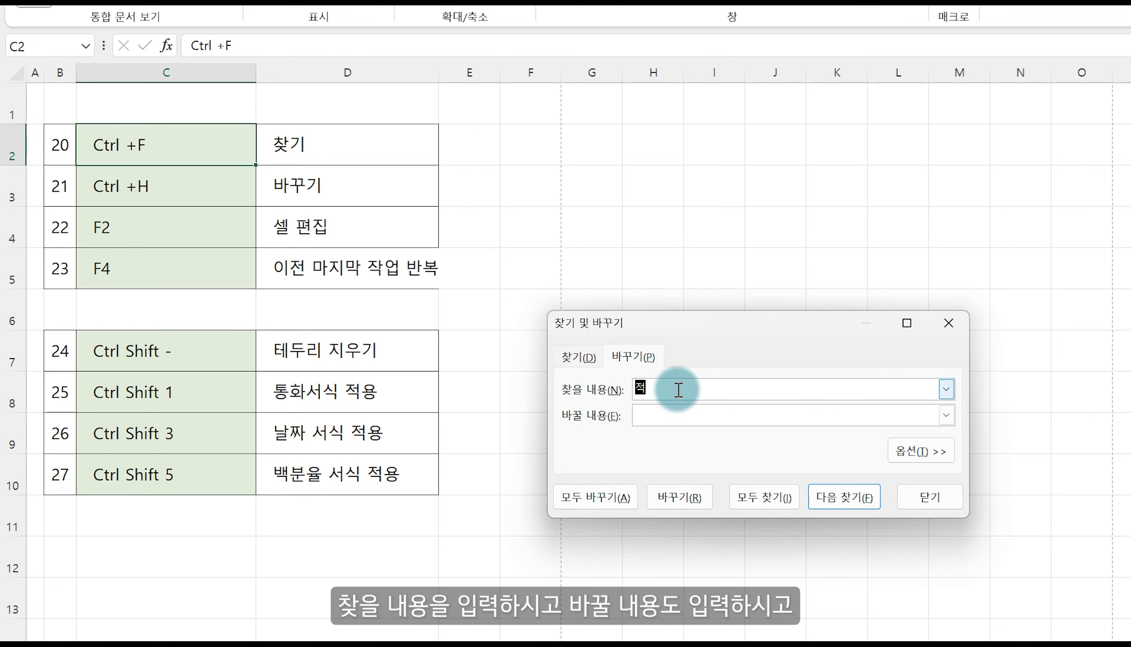
pyautogui.write('요')
pyautogui.click(666, 416)
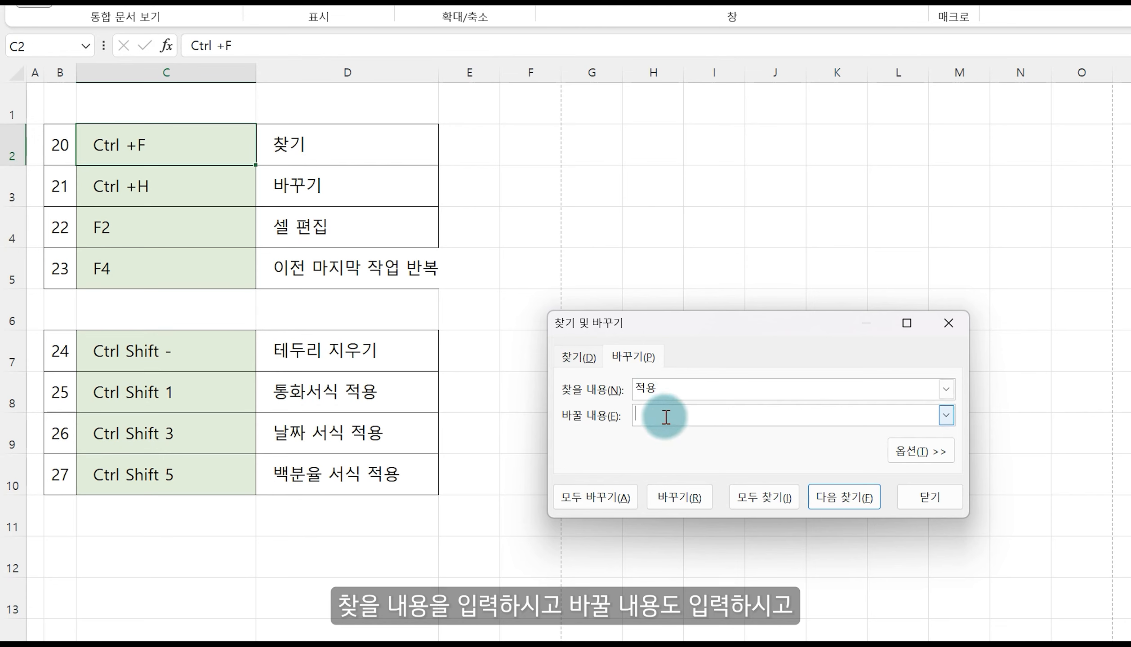
pyautogui.write('으')
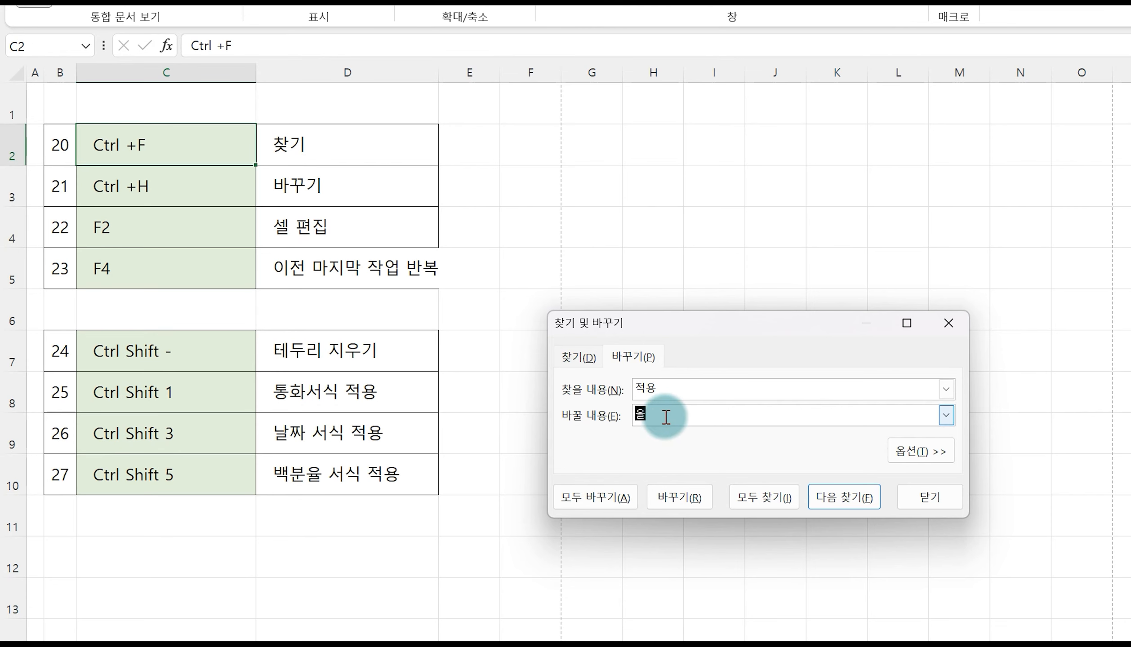
pyautogui.write('로 바꿔줌')
pyautogui.click(595, 501)
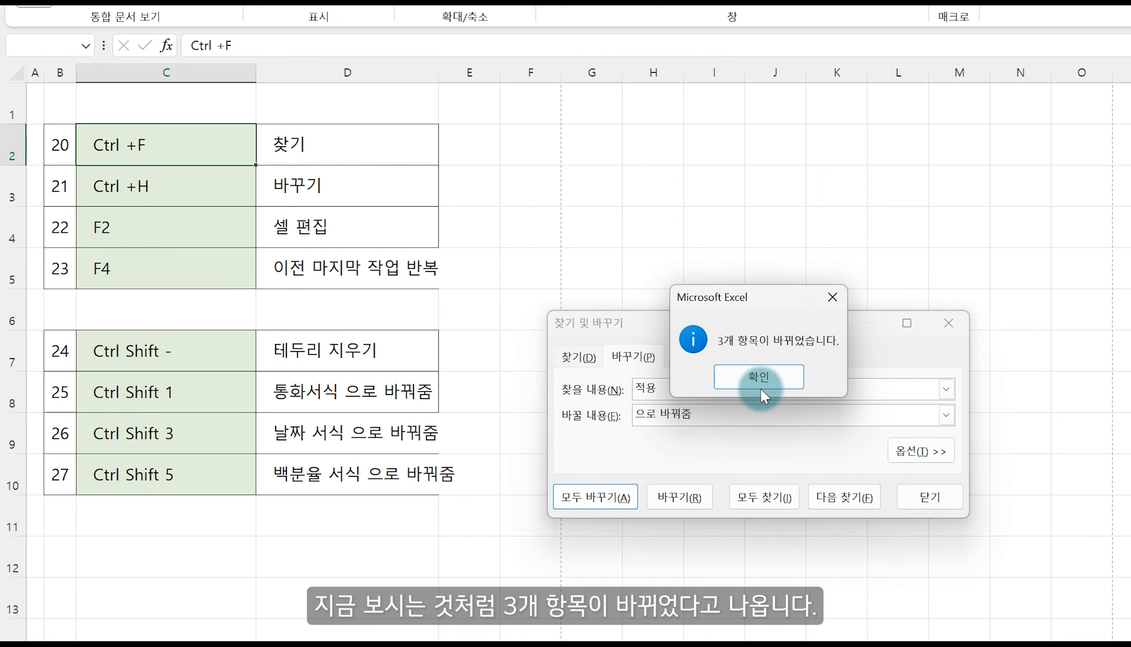
pyautogui.click(759, 378)
pyautogui.click(929, 500)
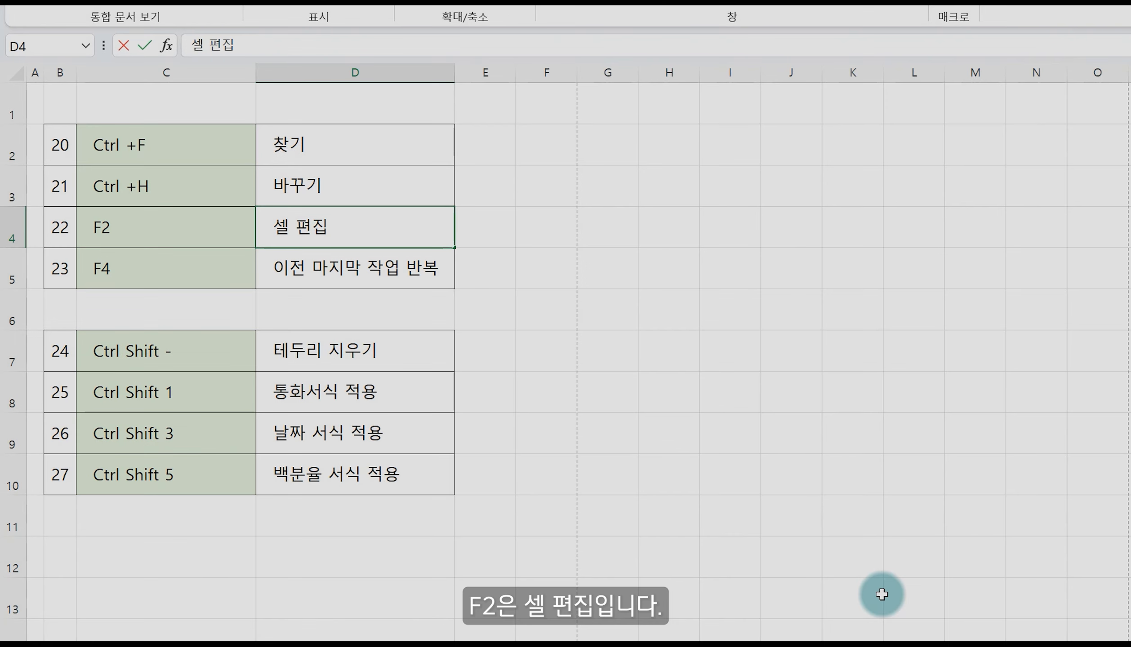
# Edit cell D4 in place, erasing the word after "셀" and re-entering "편집".
pyautogui.press('BackSpace')
pyautogui.press('BackSpace')
pyautogui.write('편지')
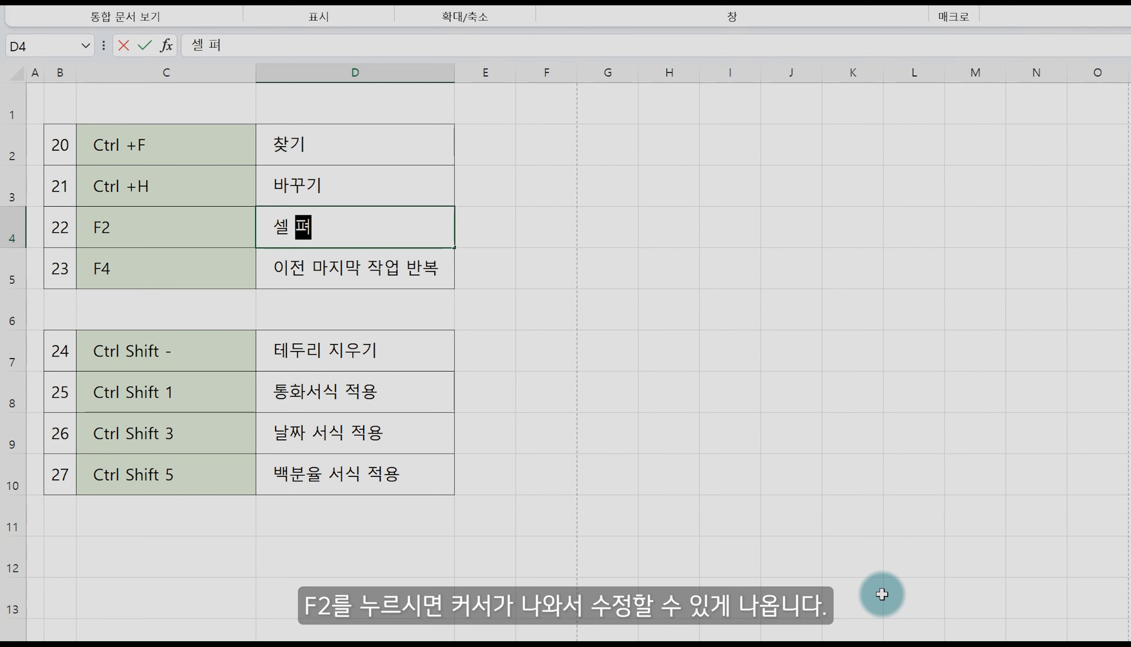
pyautogui.write('ㅂ')
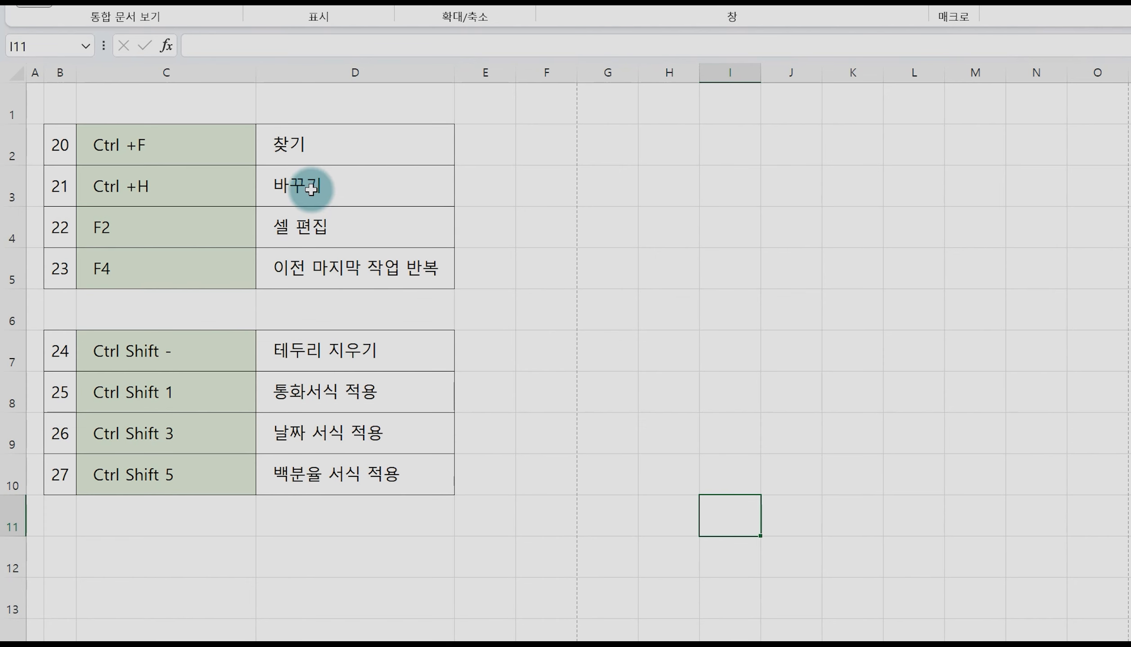
# Fill D2 with yellow and repeat that last action on cells D4, D5, D7 and D9.
pyautogui.click(326, 151)
pyautogui.press('F4')
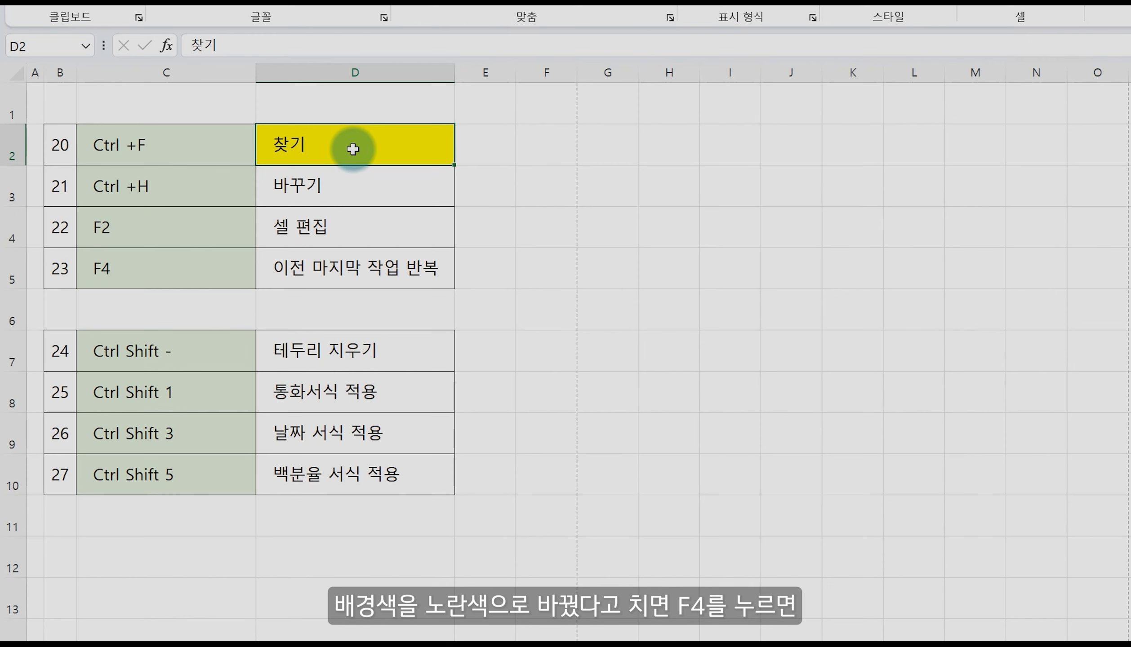
pyautogui.click(324, 226)
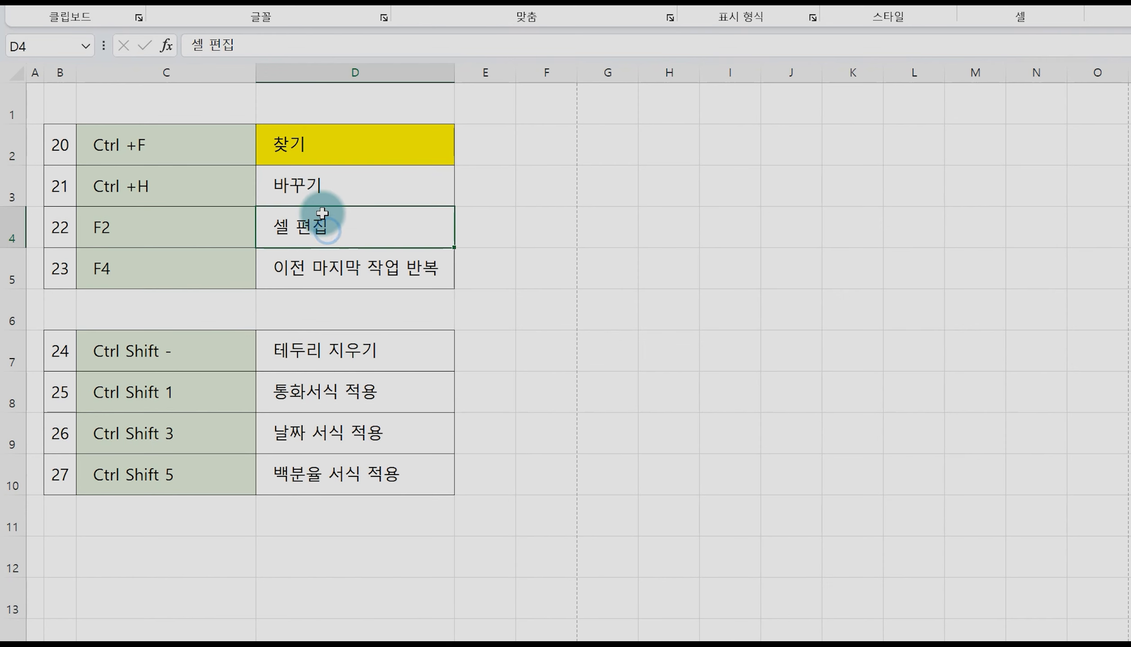
pyautogui.press('F4')
pyautogui.click(327, 268)
pyautogui.press('F4')
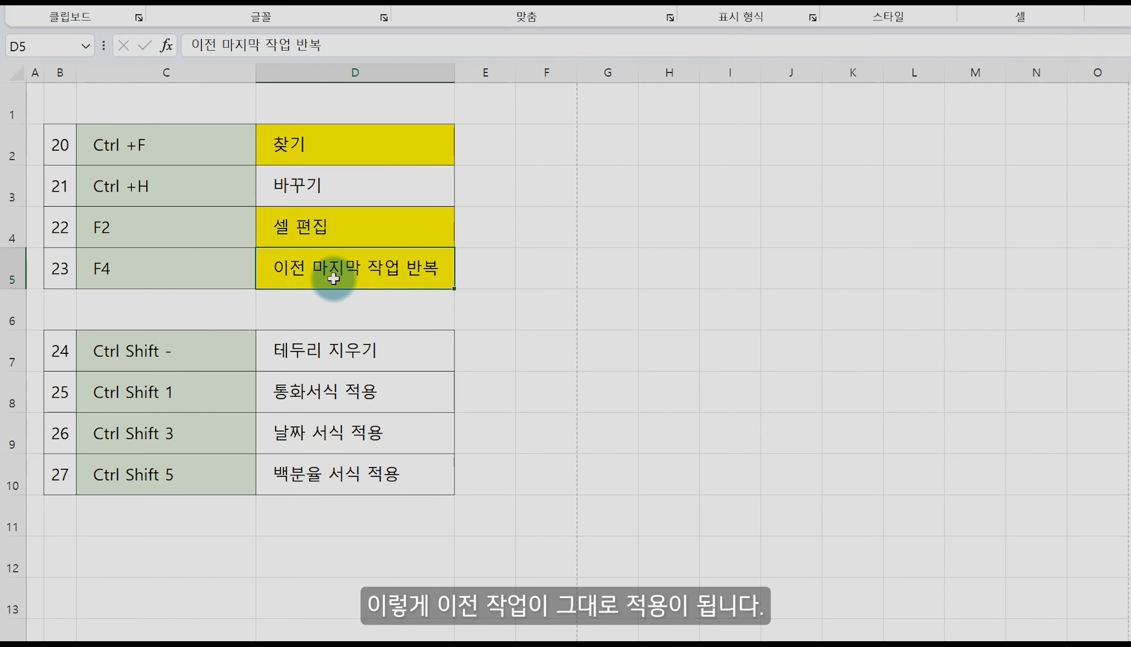
pyautogui.click(319, 355)
pyautogui.press('F4')
pyautogui.click(335, 439)
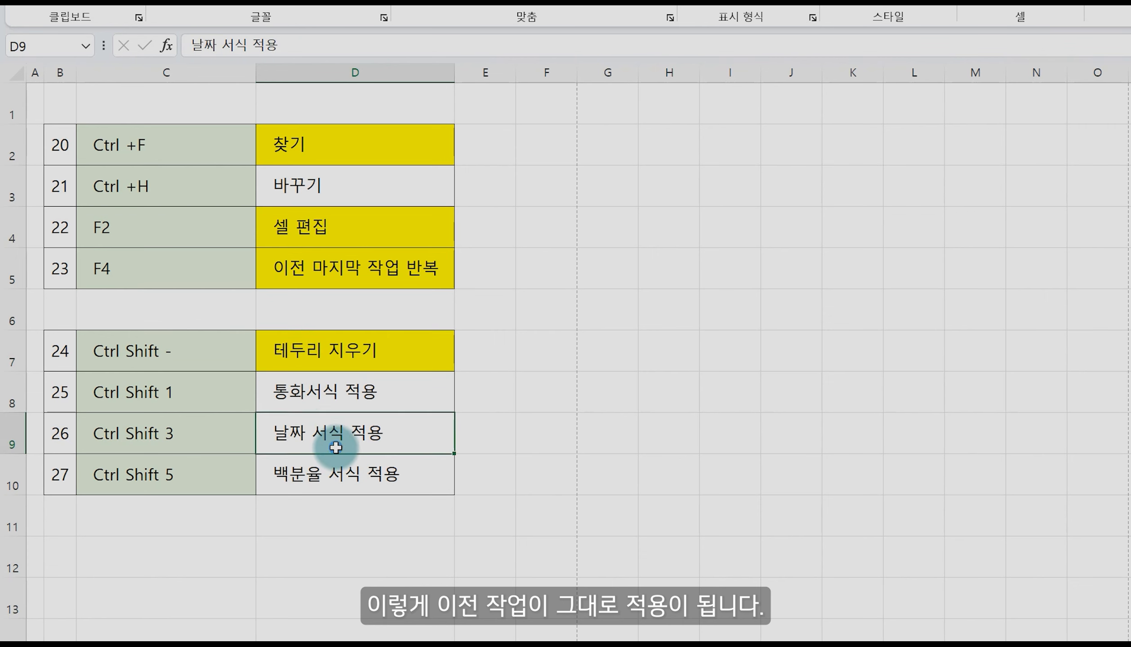
pyautogui.press('F4')
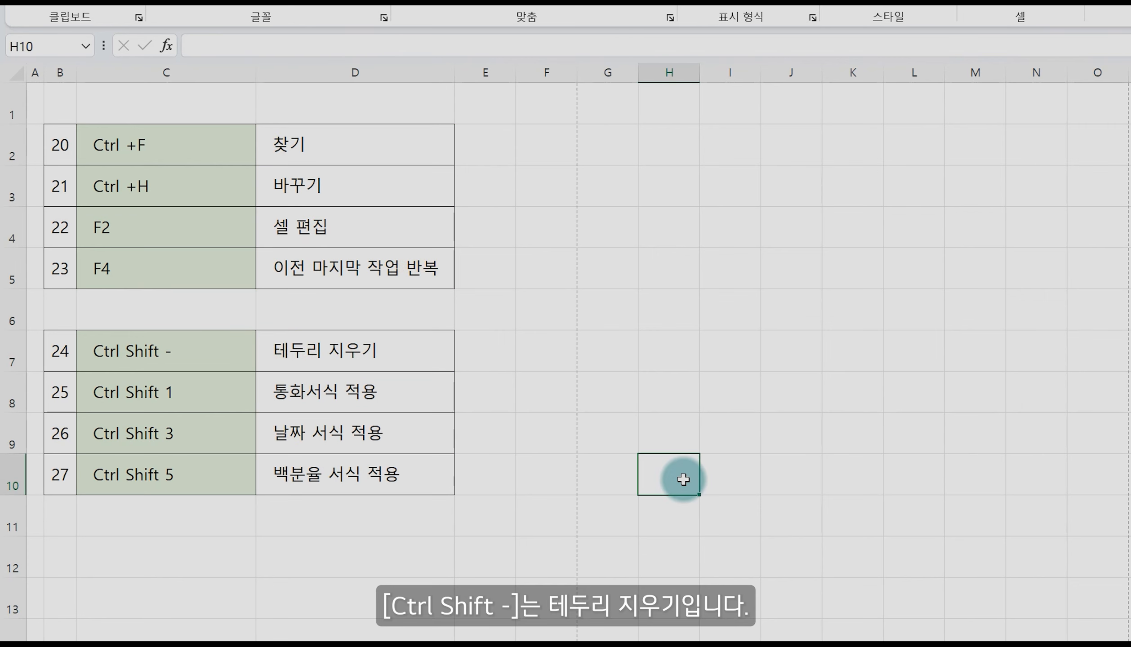
# Select the lower shortcut table B7:D10.
pyautogui.moveTo(68, 360); pyautogui.dragTo(366, 467)
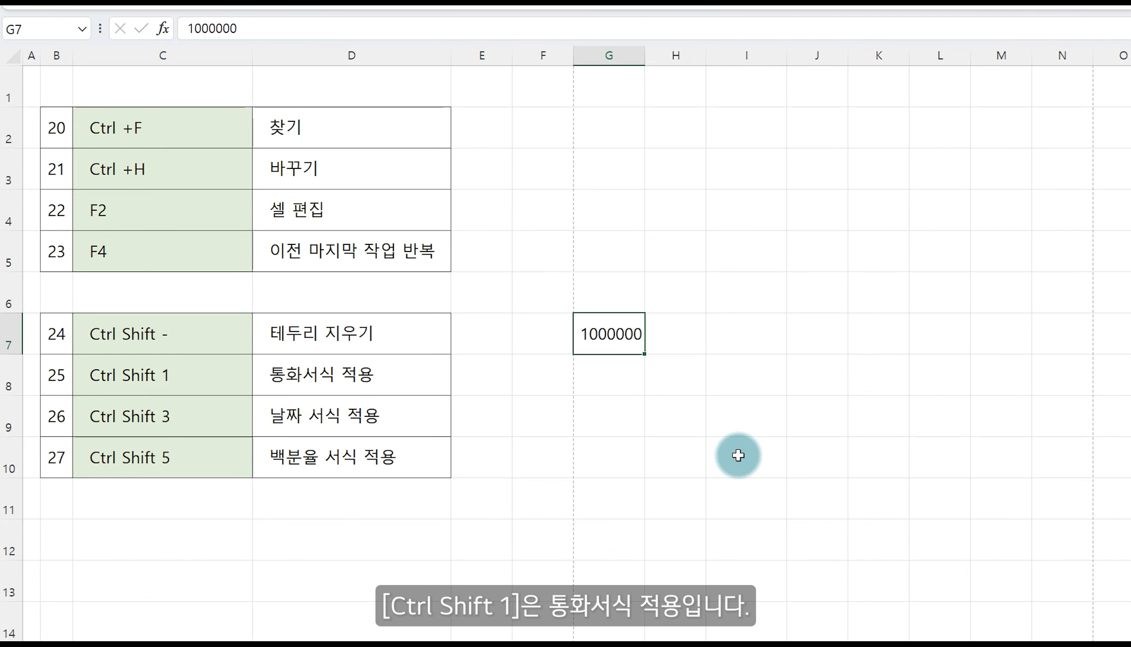
# Format G7 as a number with thousands separators and G8 as a year-month-day date.
pyautogui.hotkey('ctrl', 'shift', '1')
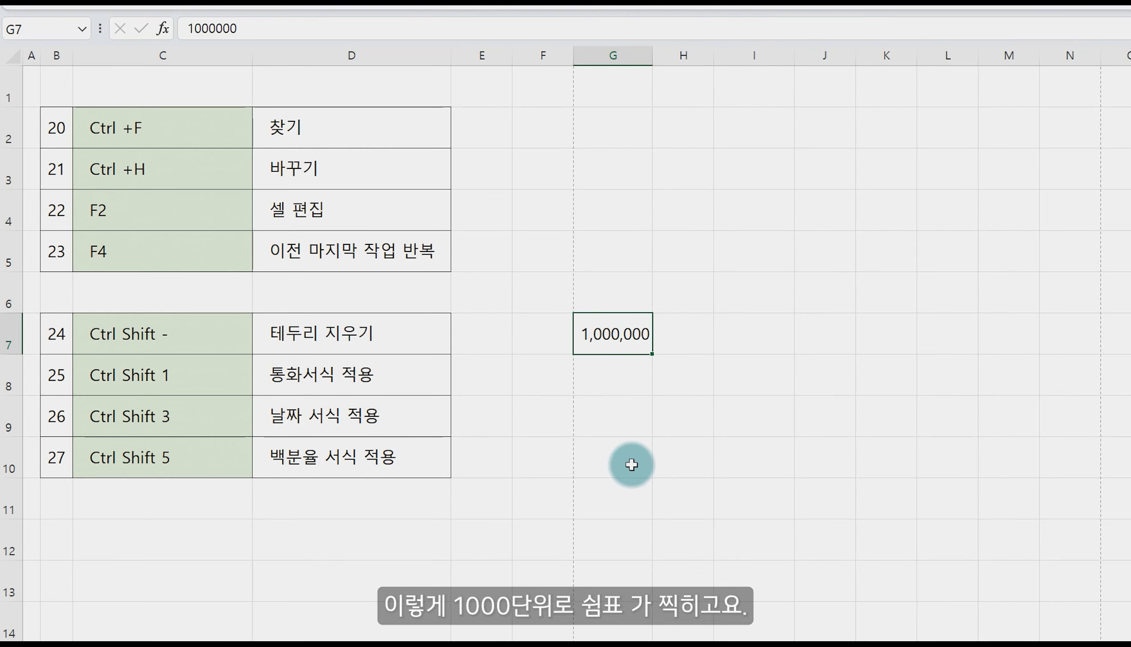
pyautogui.click(619, 382)
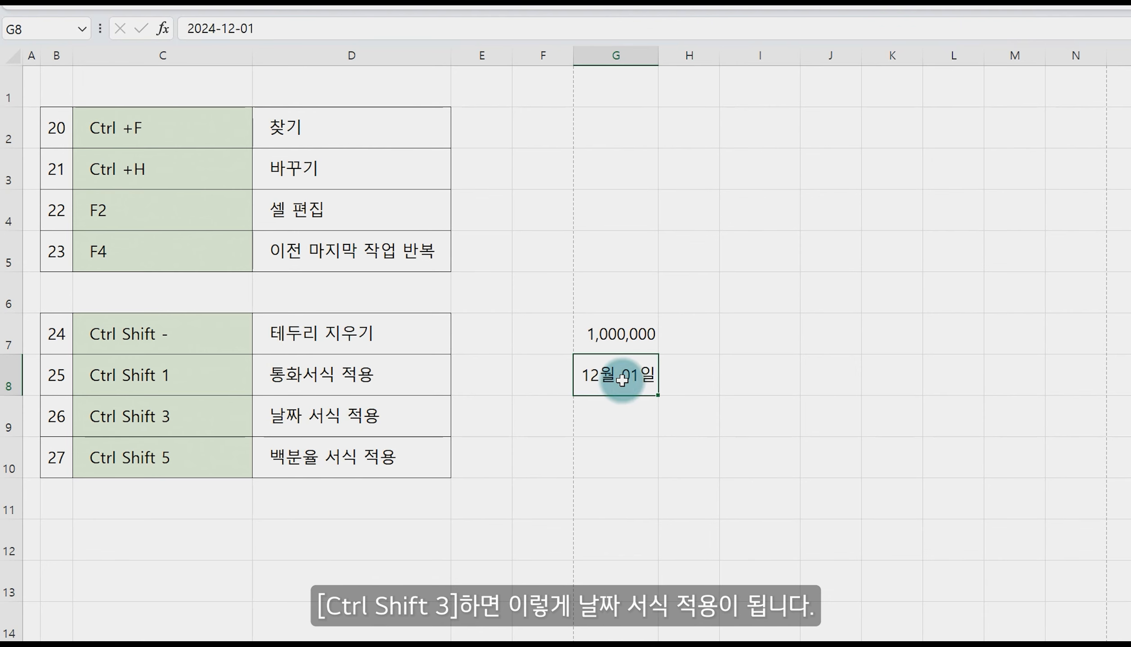
pyautogui.hotkey('ctrl', 'shift', '3')
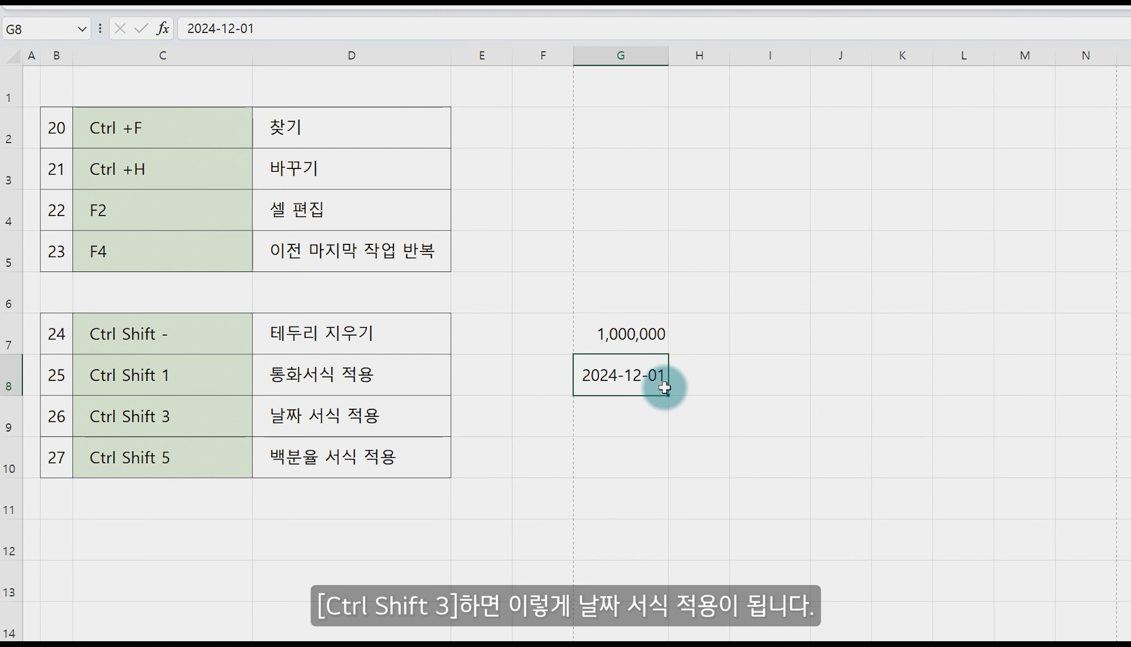
# Enter 0.56 in G9 and apply the percentage format to it.
pyautogui.click(634, 420)
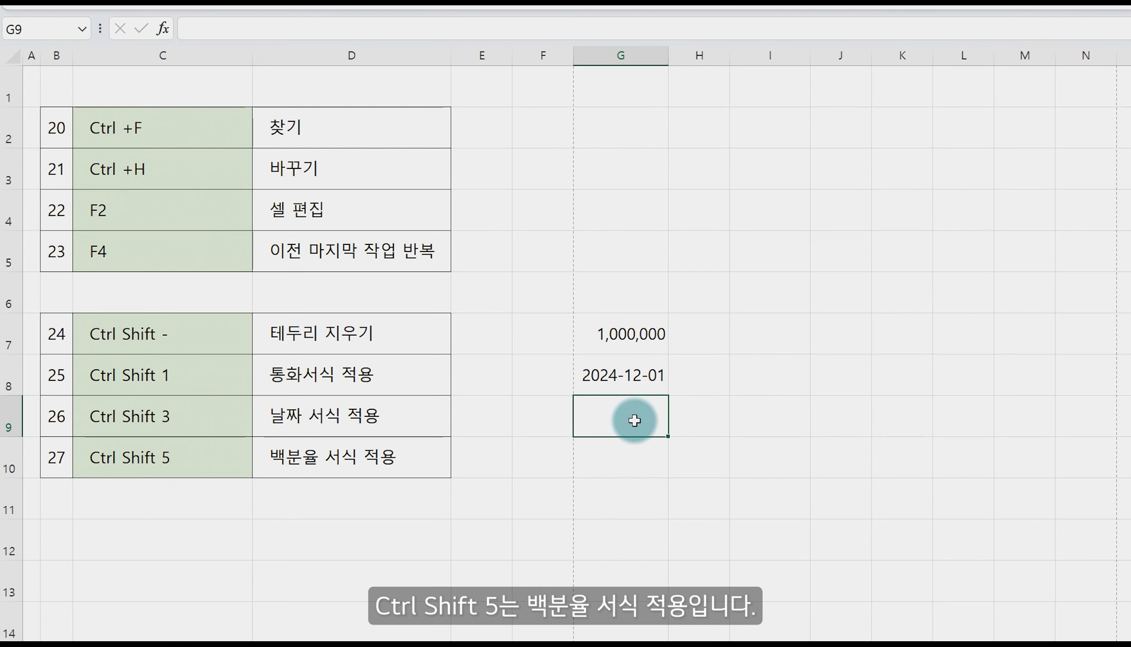
pyautogui.write('0.56')
pyautogui.hotkey('ctrl', 'Return')
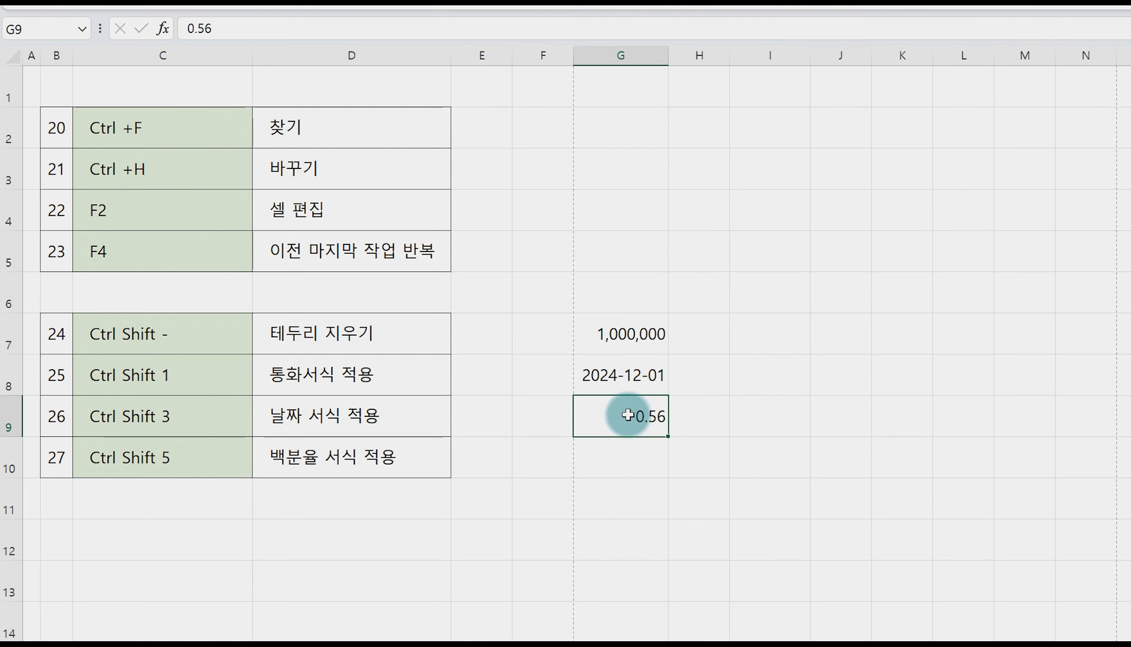
pyautogui.hotkey('ctrl', 'shift', '5')
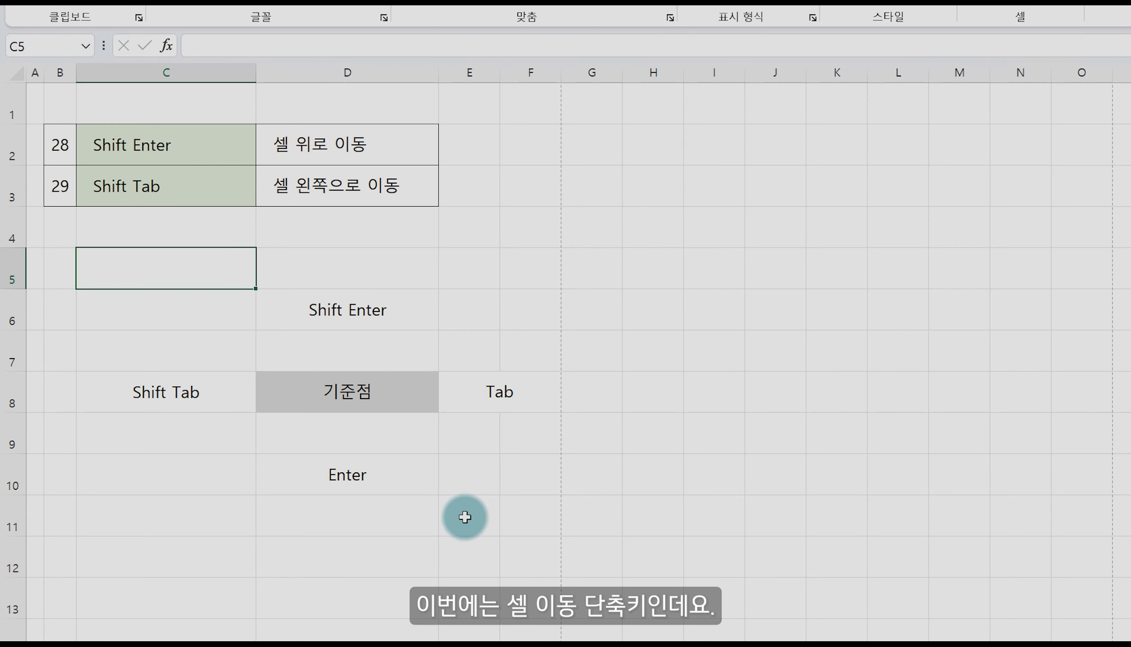
# Move the active cell from the "기준점" cell D8 to the cells directly below, right, left and above it, returning to D8 between moves.
pyautogui.click(400, 404)
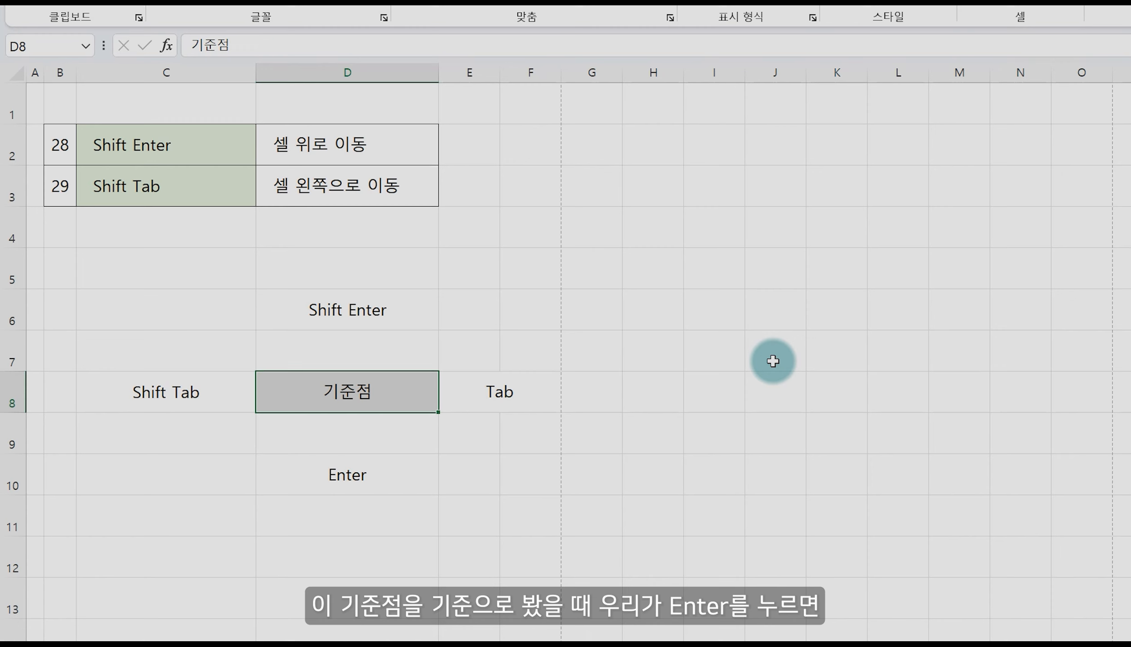
pyautogui.press('Return')
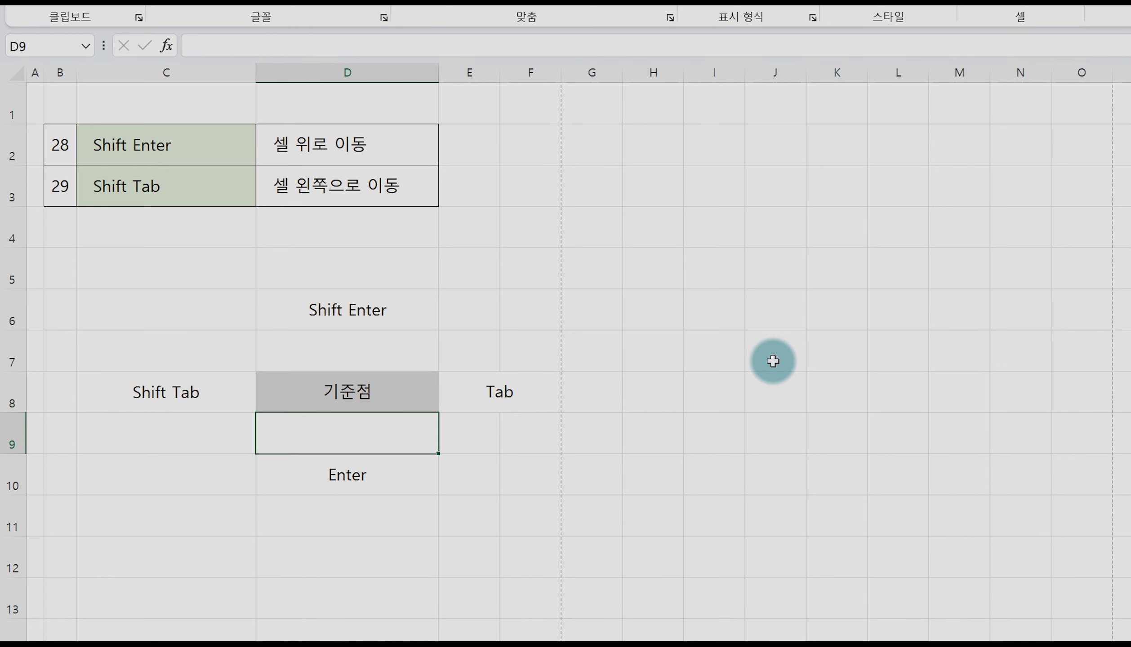
pyautogui.click(401, 392)
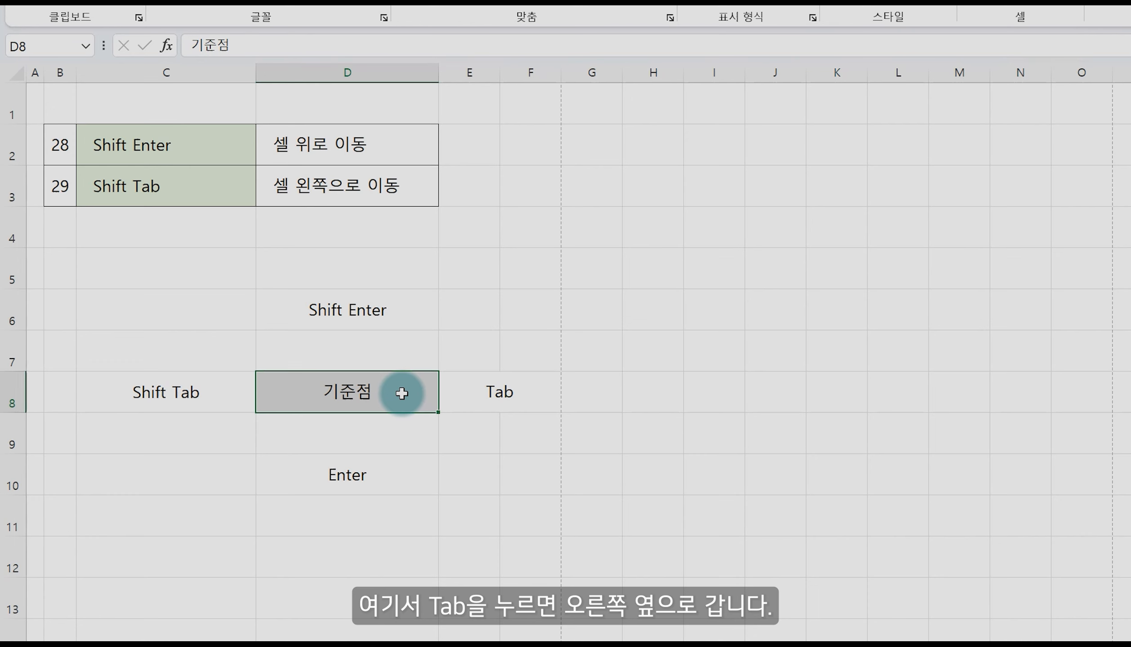
pyautogui.press('Tab')
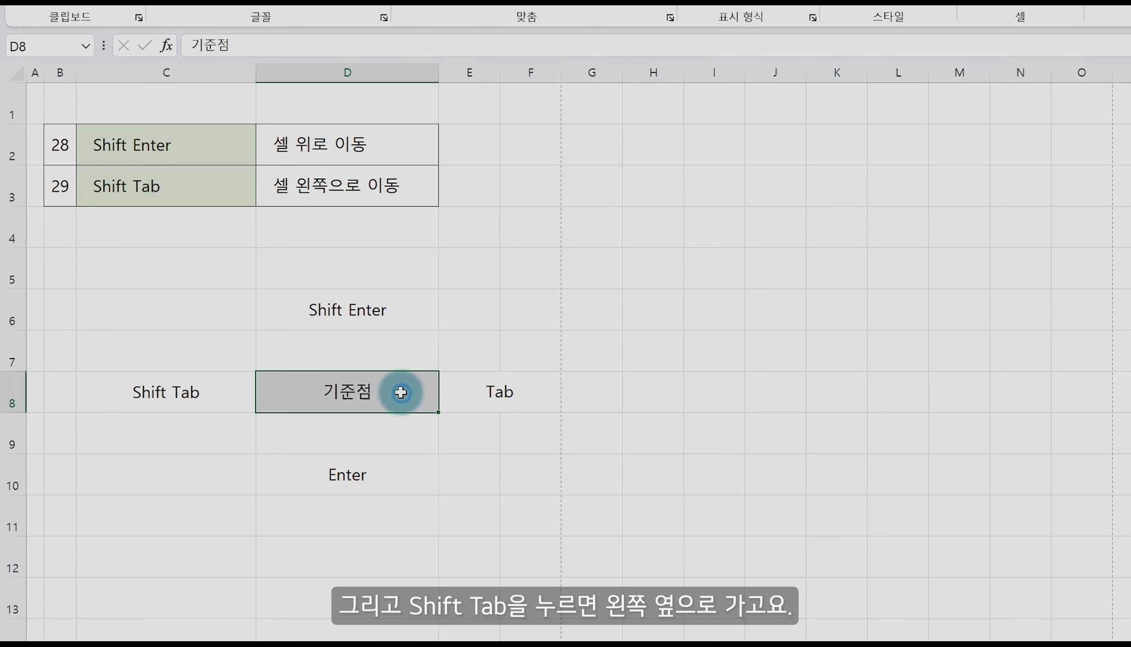
pyautogui.hotkey('shift', 'Tab')
pyautogui.hotkey('shift', 'Tab')
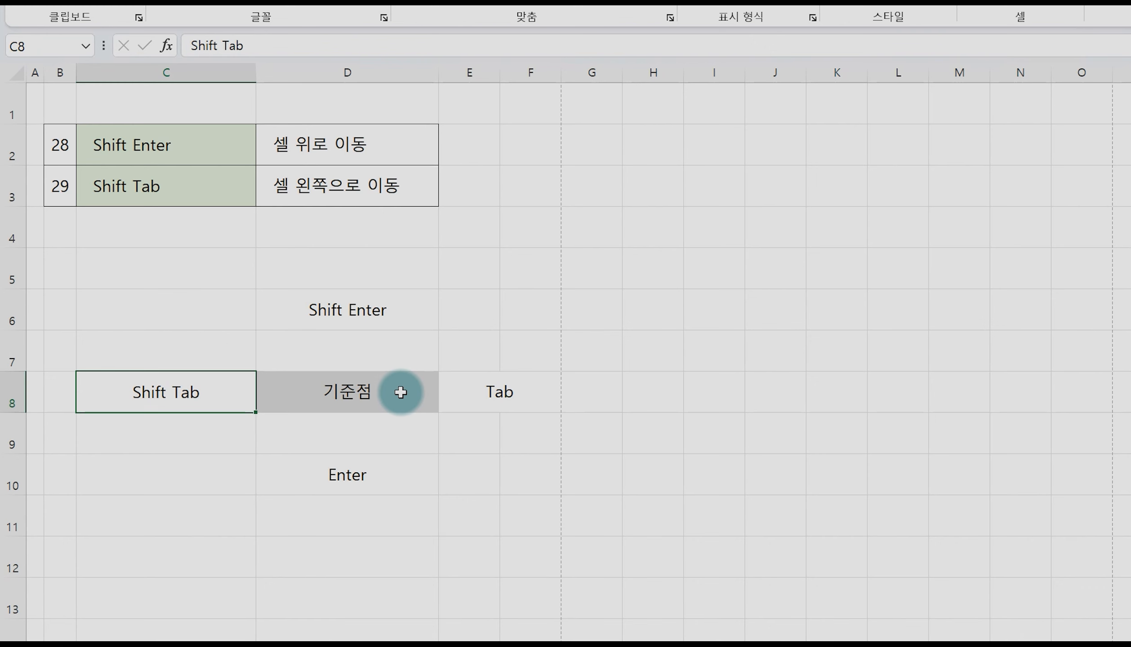
pyautogui.press('Tab')
pyautogui.hotkey('shift', 'Return')
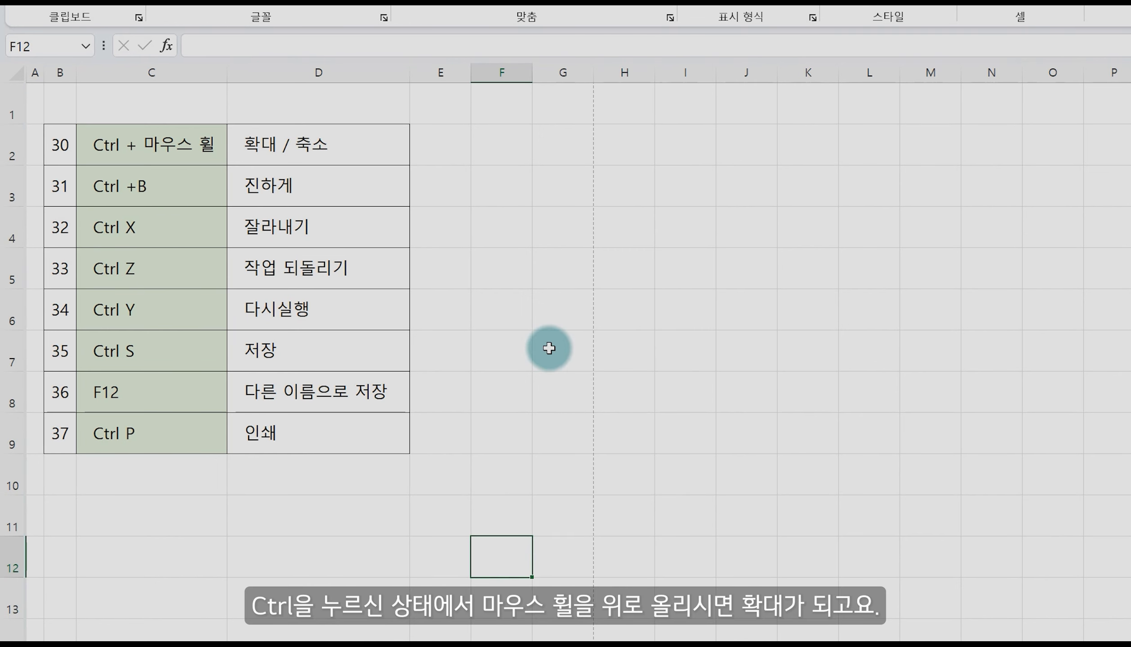
# Zoom the worksheet in, zoom it out, and bring it back to the original zoom level.
pyautogui.scroll(5, 549, 349)
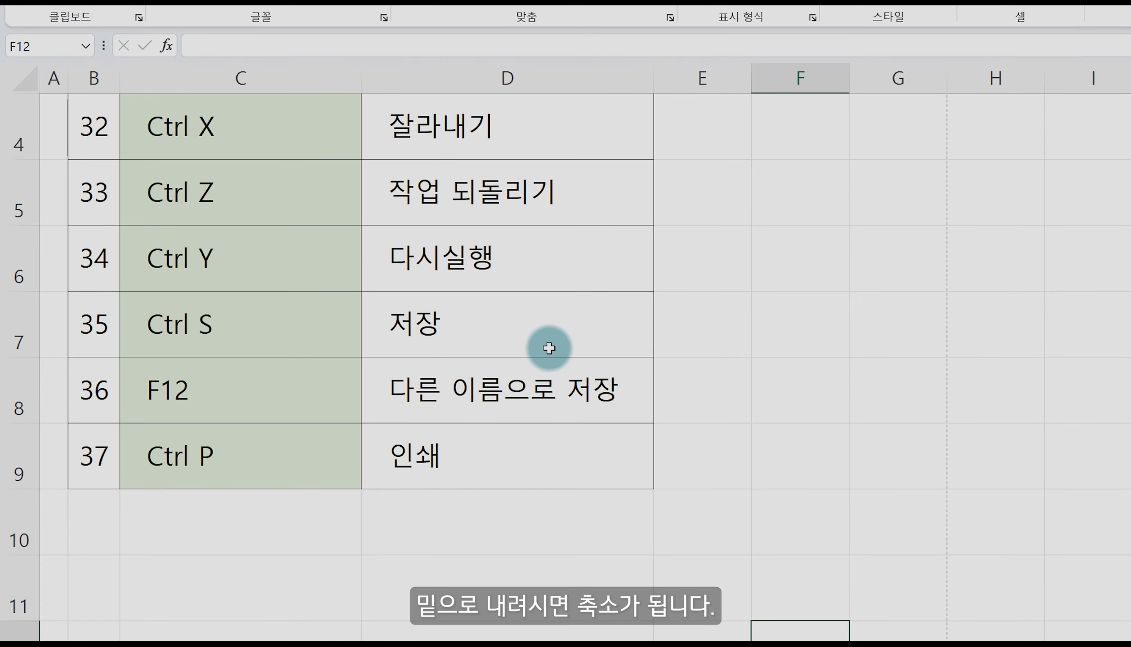
pyautogui.scroll(-6, 553, 303)
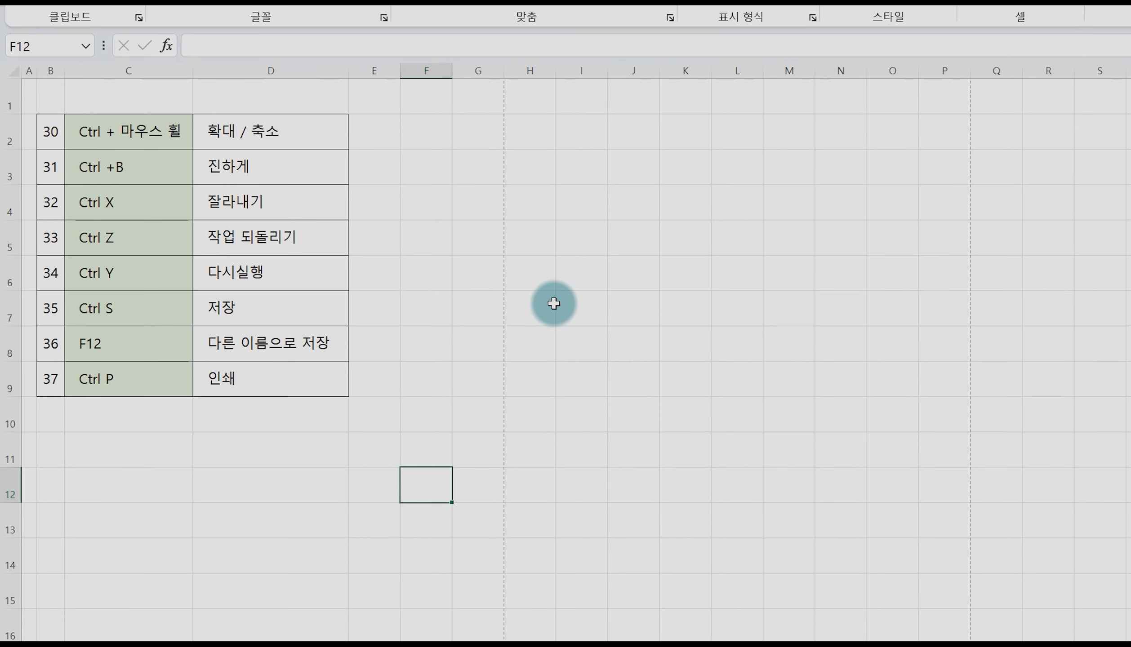
pyautogui.scroll(5, 554, 304)
# Make the text in D3 bold and remove the bold again.
pyautogui.click(352, 186)
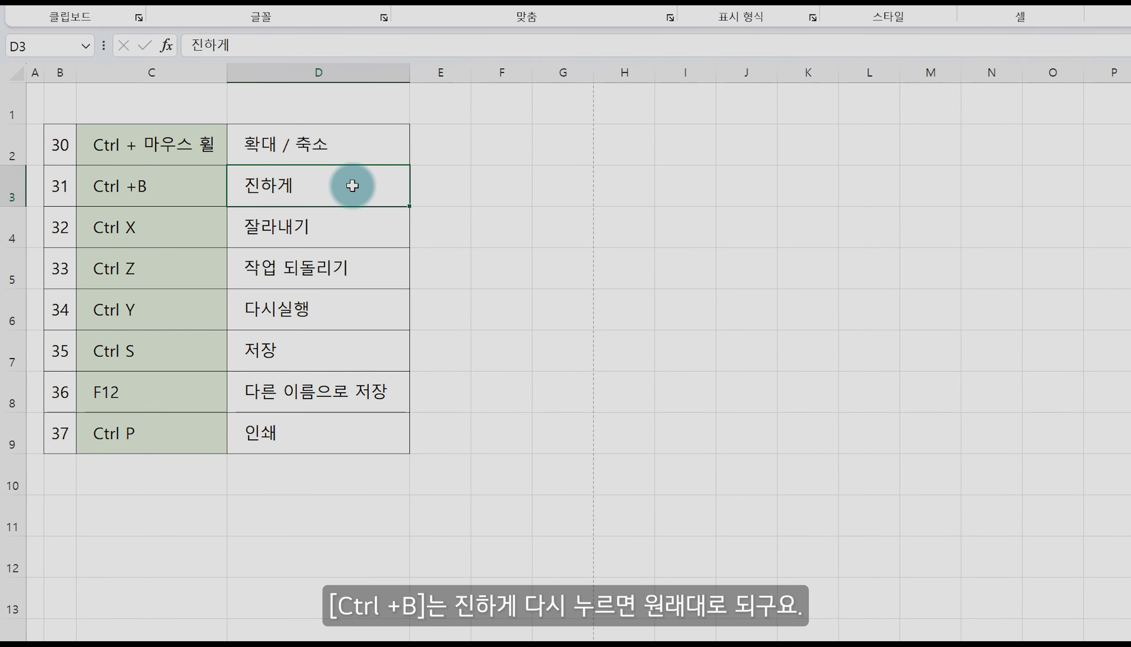
pyautogui.hotkey('ctrl', 'b')
pyautogui.hotkey('ctrl', 'b')
pyautogui.click(630, 432)
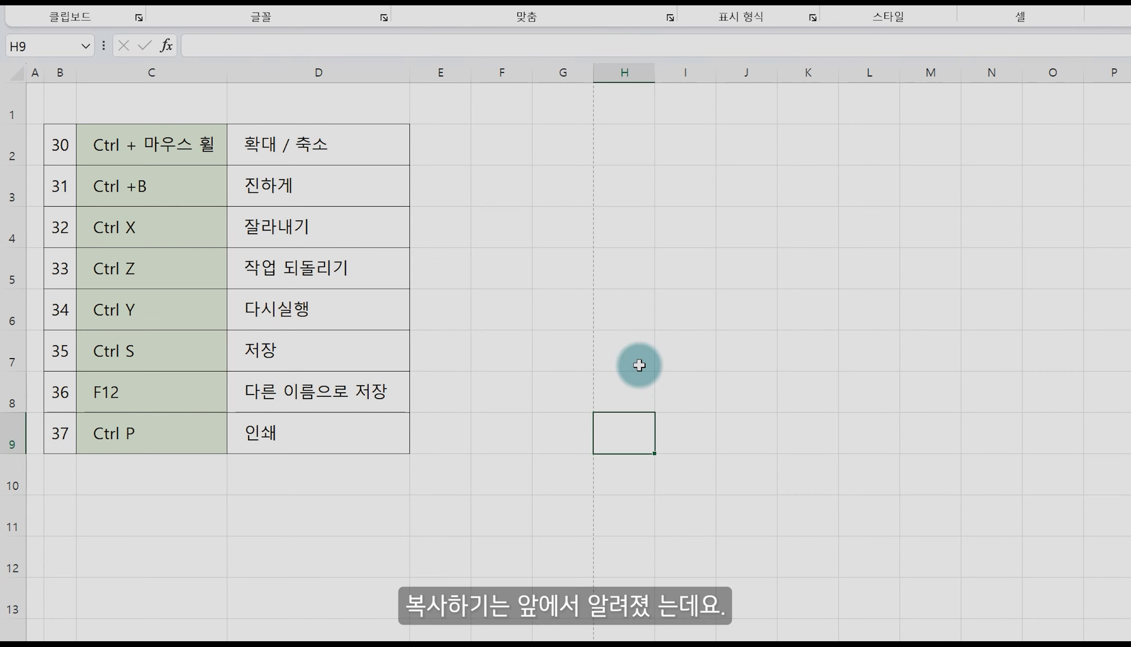
pyautogui.click(550, 355)
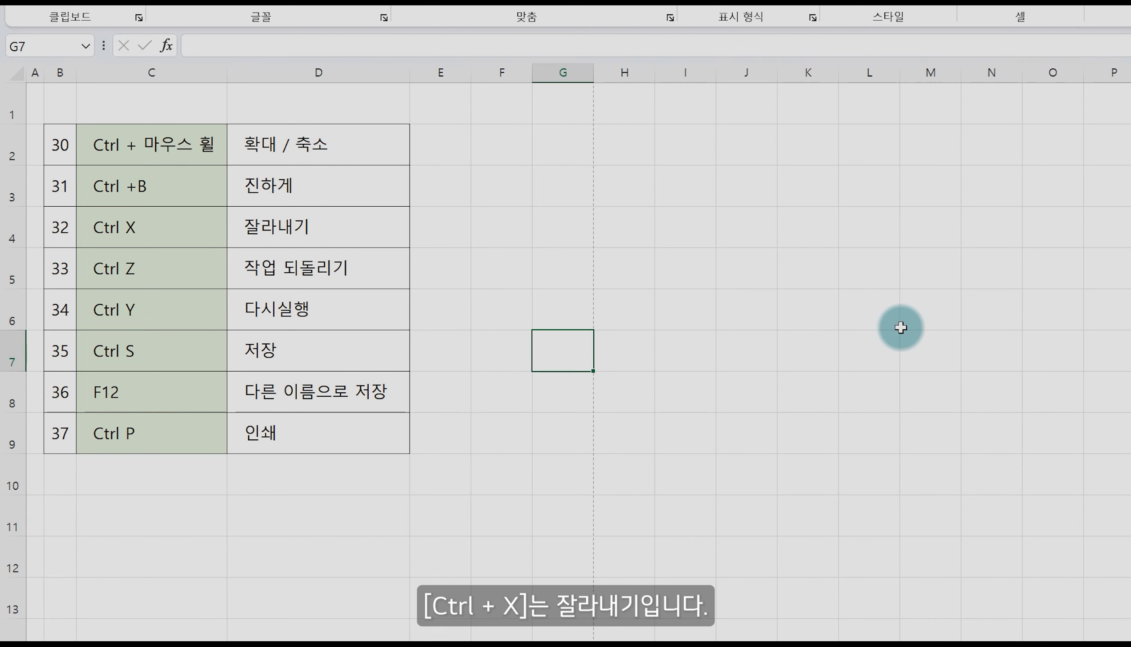
# Cut the "잘라내기" row in B4:D4 and paste it at B10.
pyautogui.moveTo(72, 227); pyautogui.dragTo(295, 239)
pyautogui.hotkey('ctrl', 'x')
pyautogui.click(68, 480)
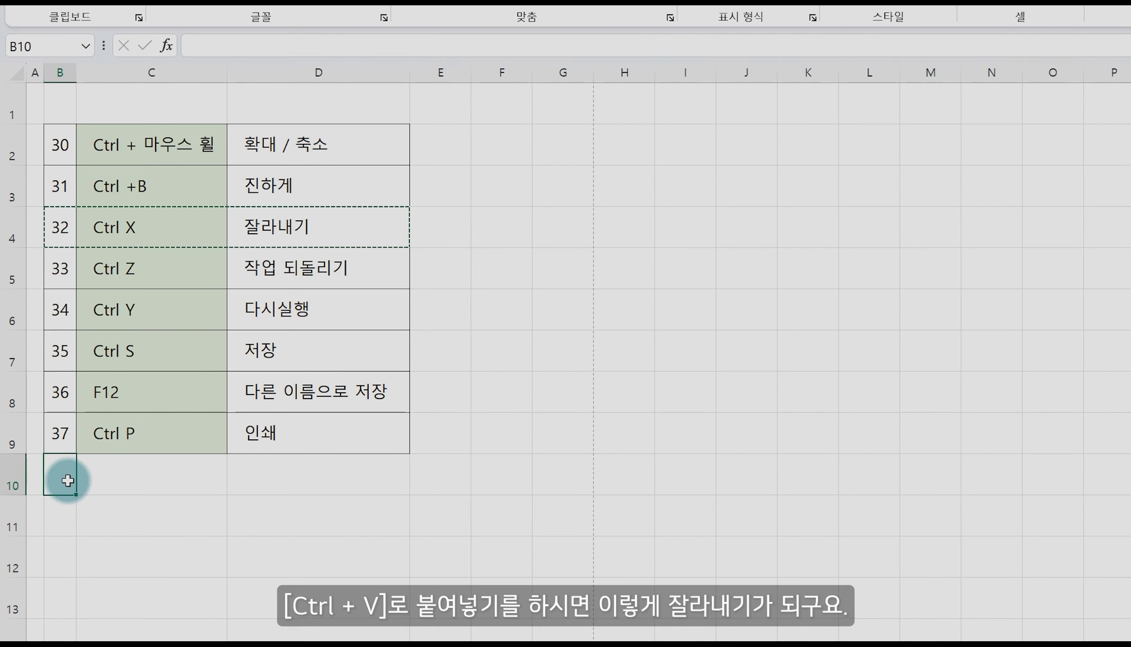
pyautogui.hotkey('ctrl', 'v')
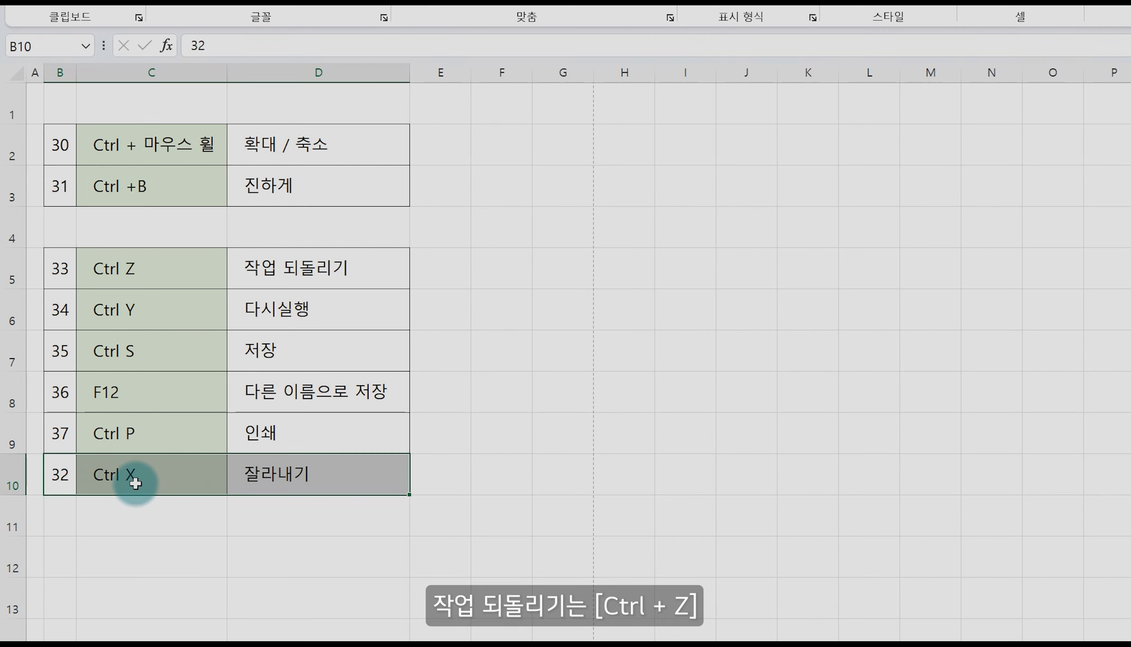
# Undo the move of the "잘라내기" row, redo it, and undo it once more, leaving the copy mode.
pyautogui.hotkey('ctrl', 'z')
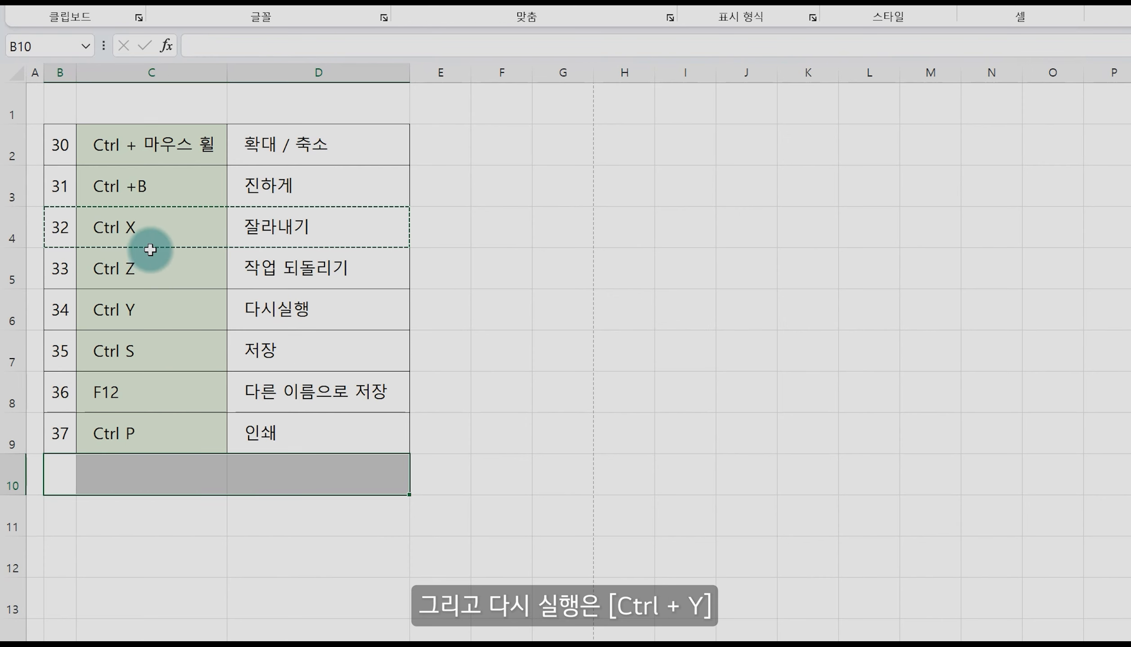
pyautogui.press('Escape')
pyautogui.hotkey('ctrl', 'y')
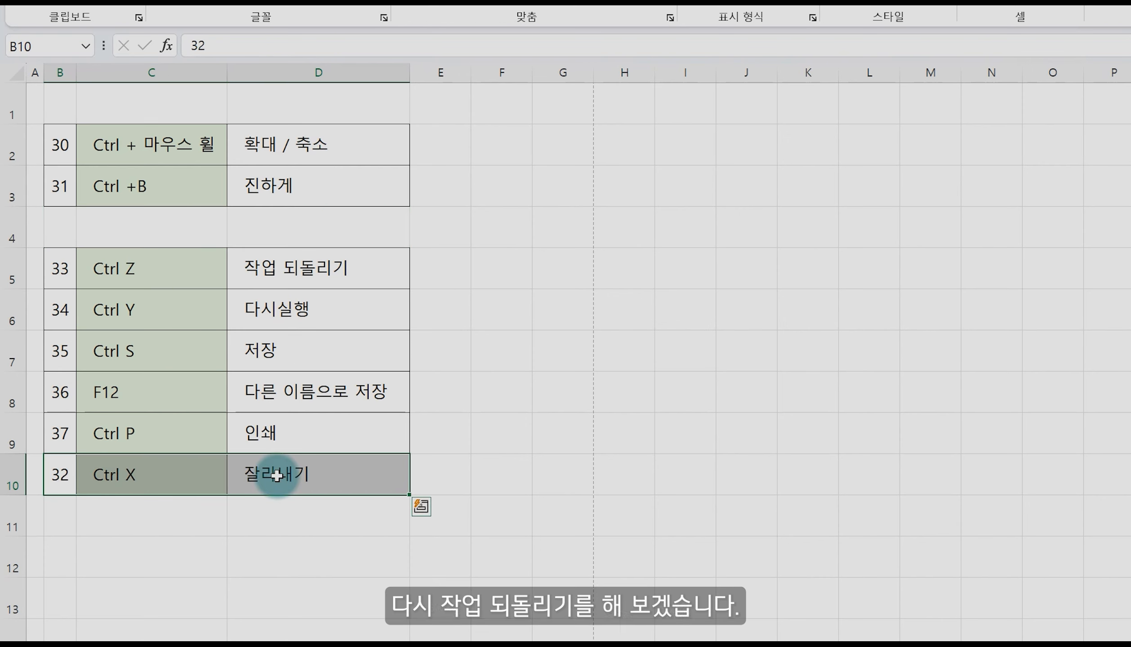
pyautogui.hotkey('ctrl', 'z')
pyautogui.click(123, 578)
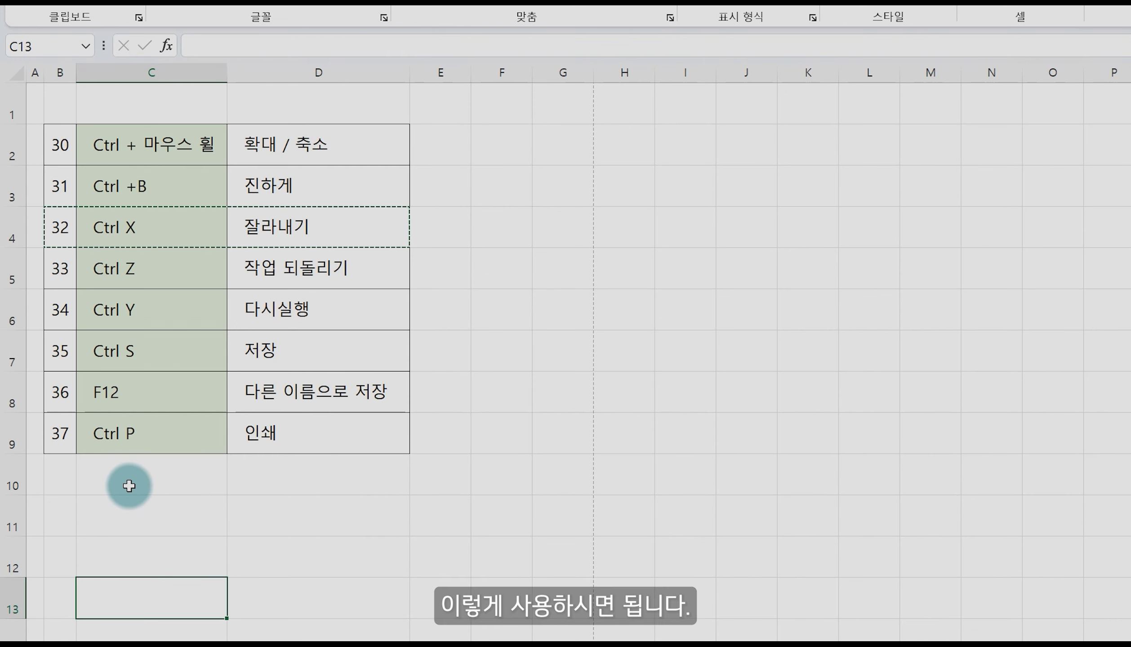
pyautogui.click(180, 491)
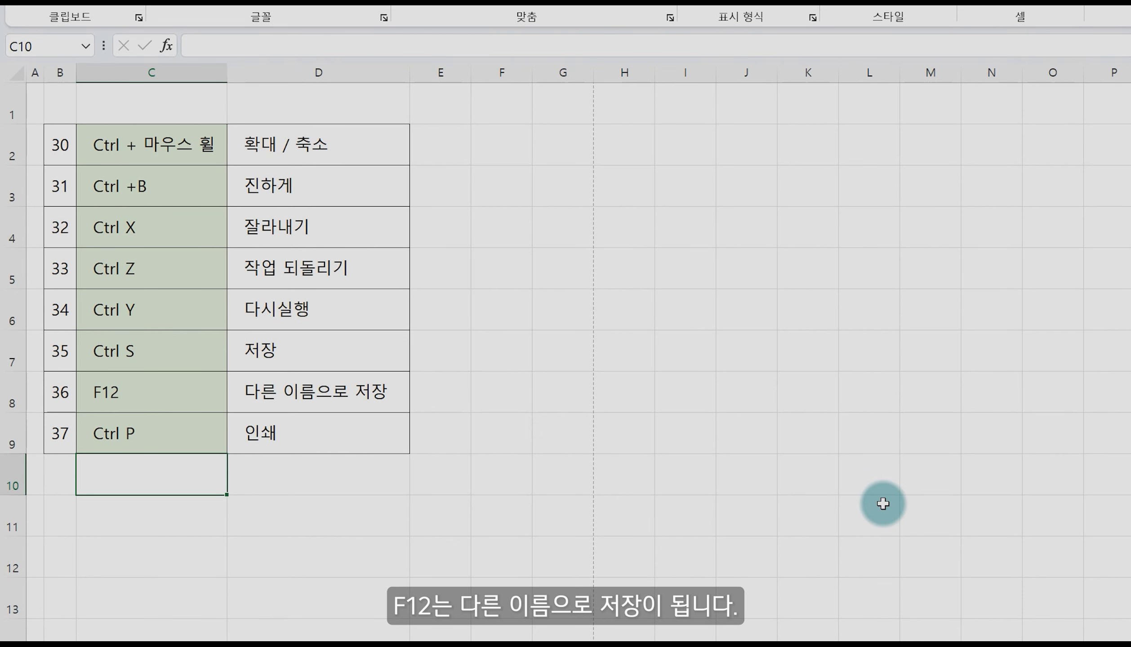
# Save the workbook under the new name "15주차 단축키 자료1" in the 15주차 단축키 folder.
pyautogui.press('F12')
pyautogui.write('15주차 단축키 자료1')
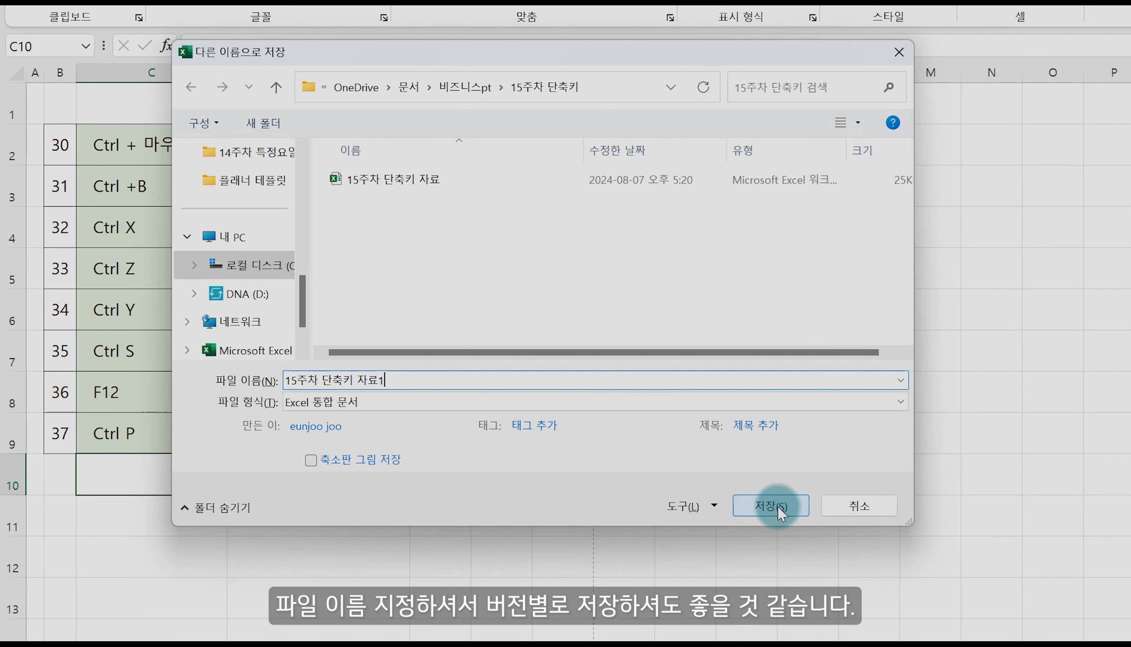
pyautogui.click(779, 509)
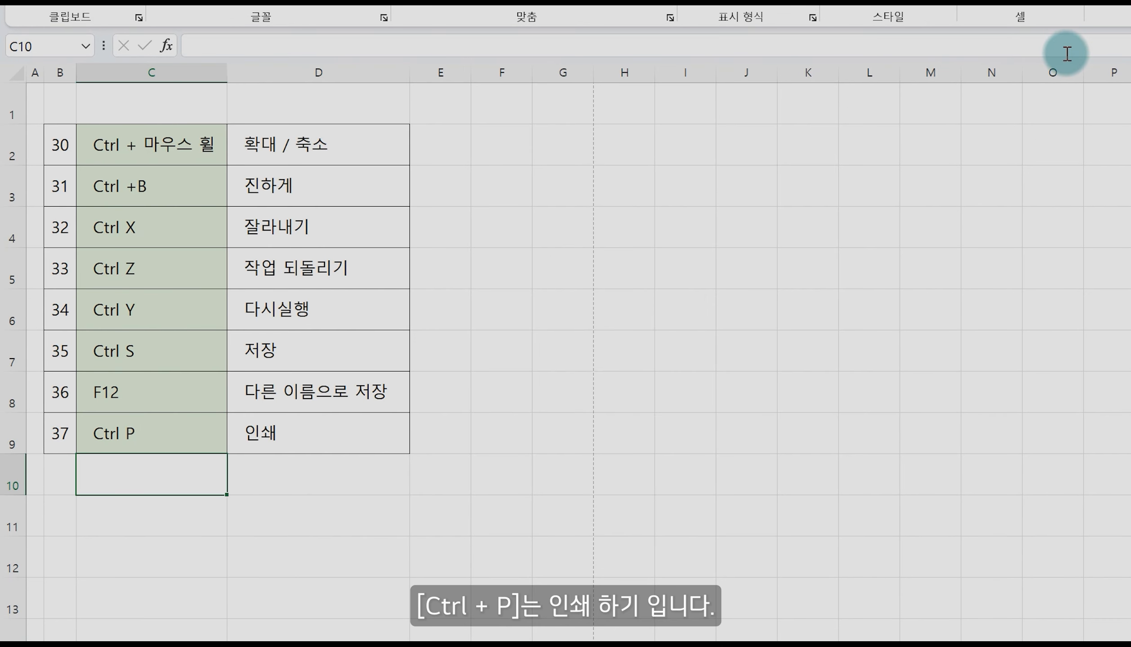
# Look at the print settings and preview of the active sheet, and return to the worksheet.
pyautogui.hotkey('ctrl', 'p')
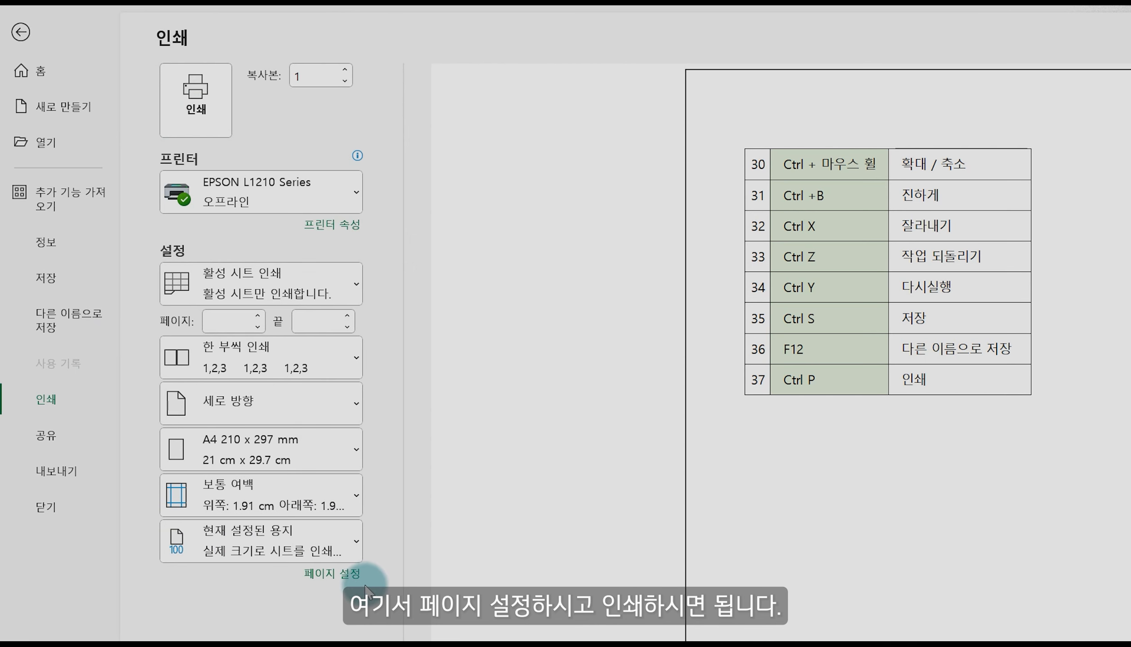
pyautogui.press('Escape')
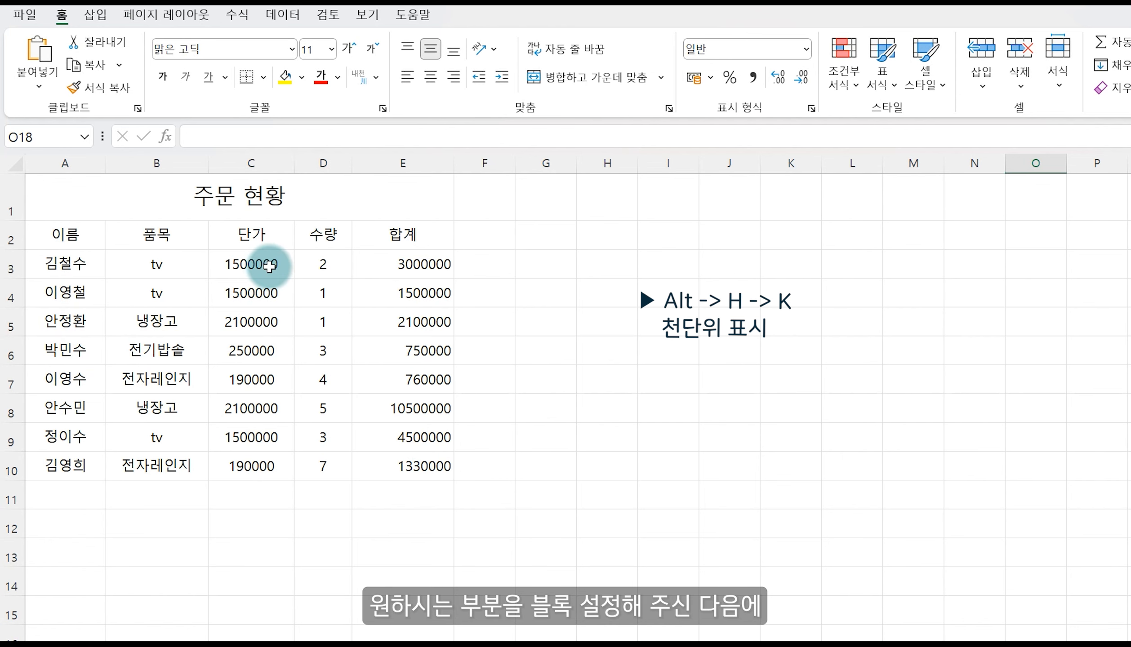
# Apply the thousands-separator format to the 단가 values in C3:C10.
pyautogui.moveTo(269, 266); pyautogui.dragTo(268, 463)
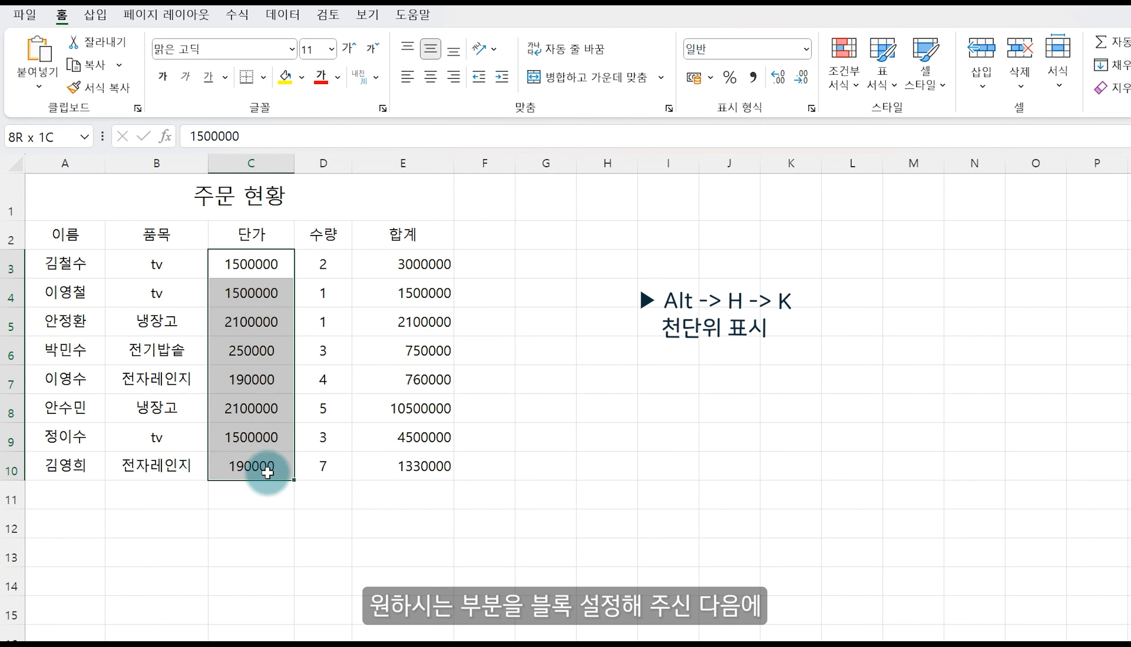
pyautogui.press('alt')
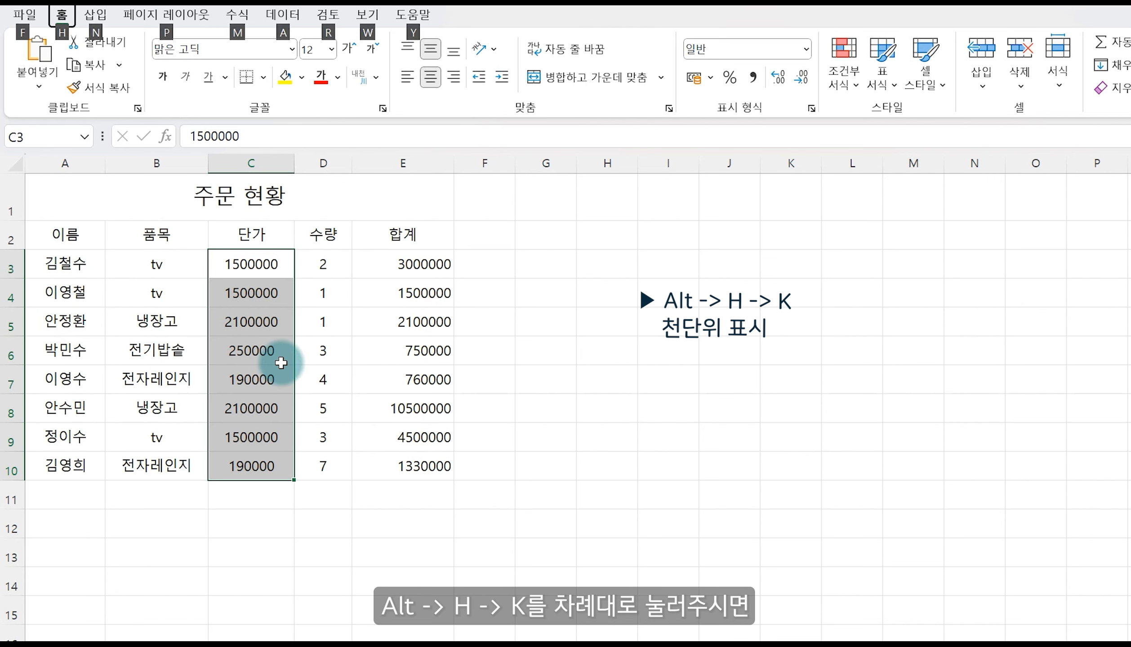
pyautogui.press('h')
pyautogui.press('k')
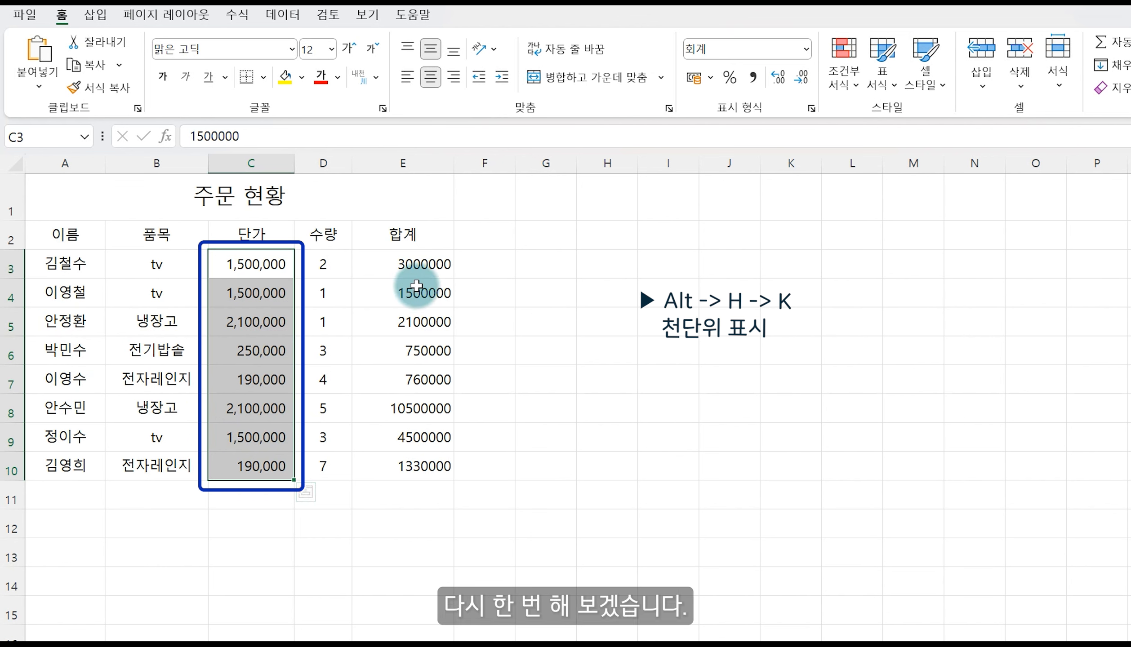
# Apply the thousands-separator format to the 합계 values in E3:E10.
pyautogui.moveTo(427, 263); pyautogui.dragTo(423, 465)
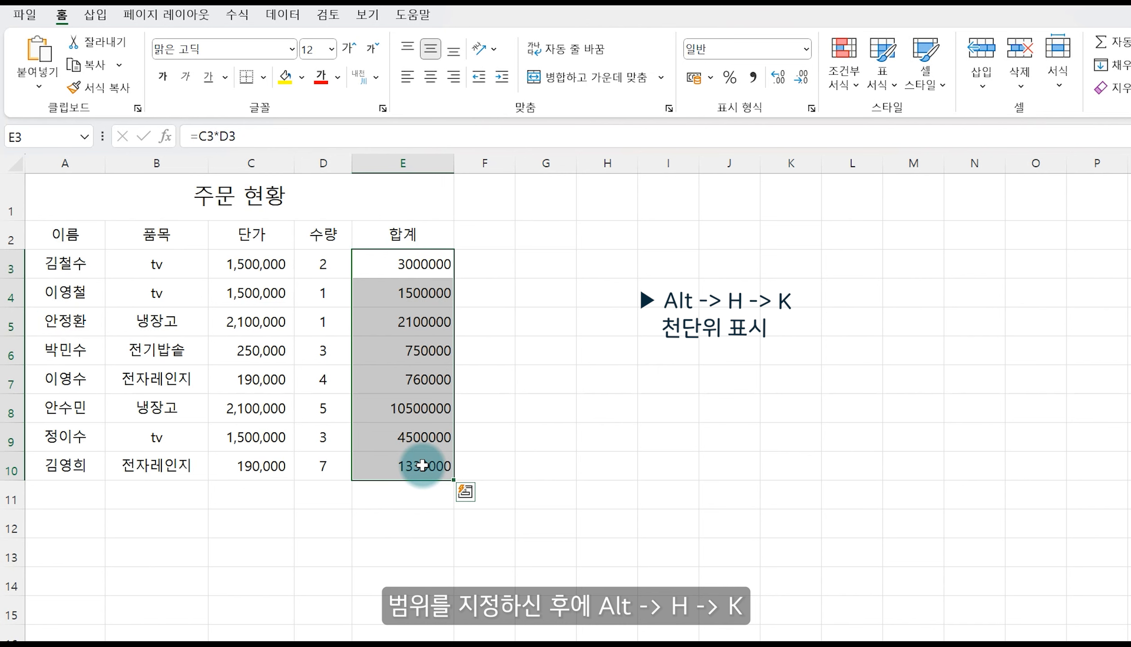
pyautogui.press('alt')
pyautogui.press('h')
pyautogui.press('k')
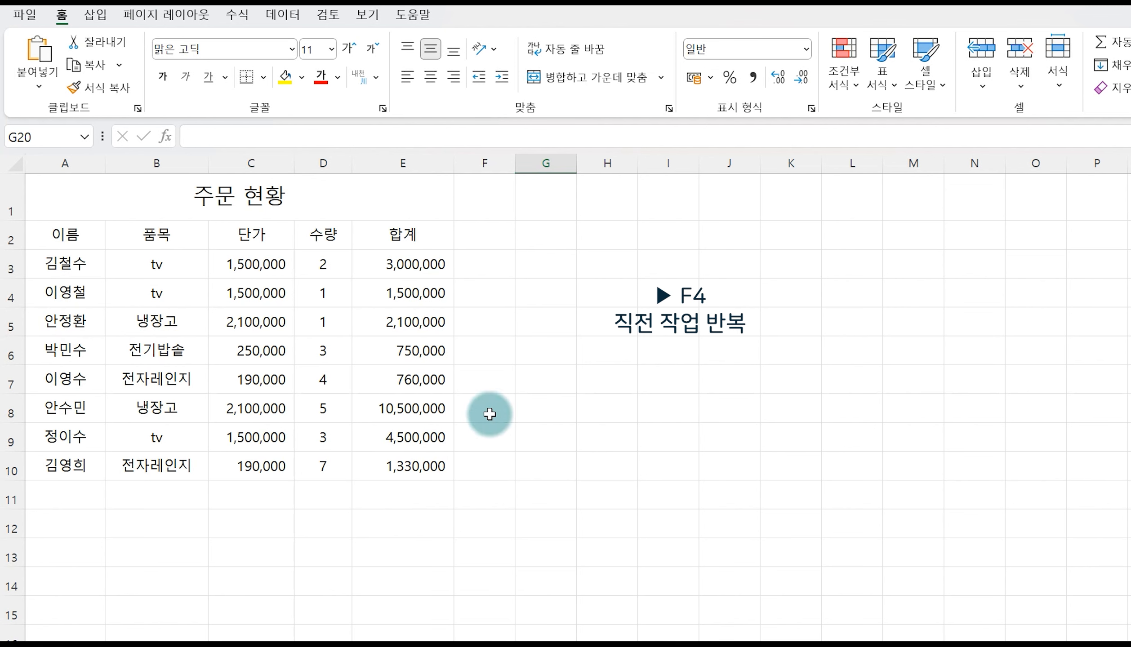
# Fill E3 with yellow and repeat that last action on E5 and E4.
pyautogui.click(380, 265)
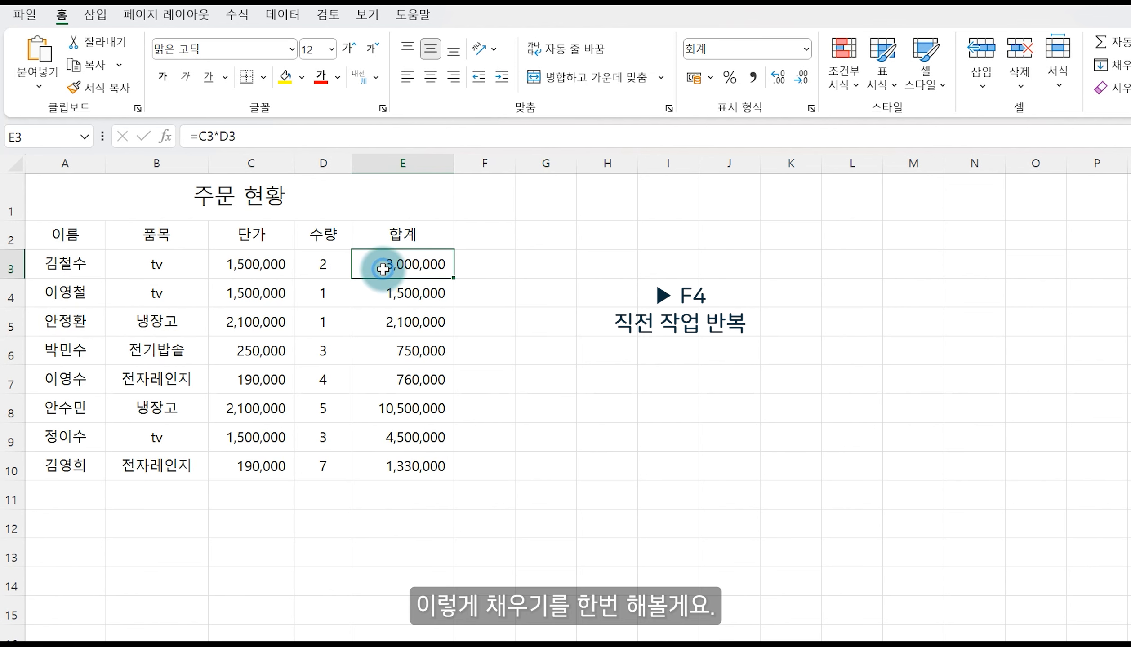
pyautogui.click(285, 76)
pyautogui.click(412, 320)
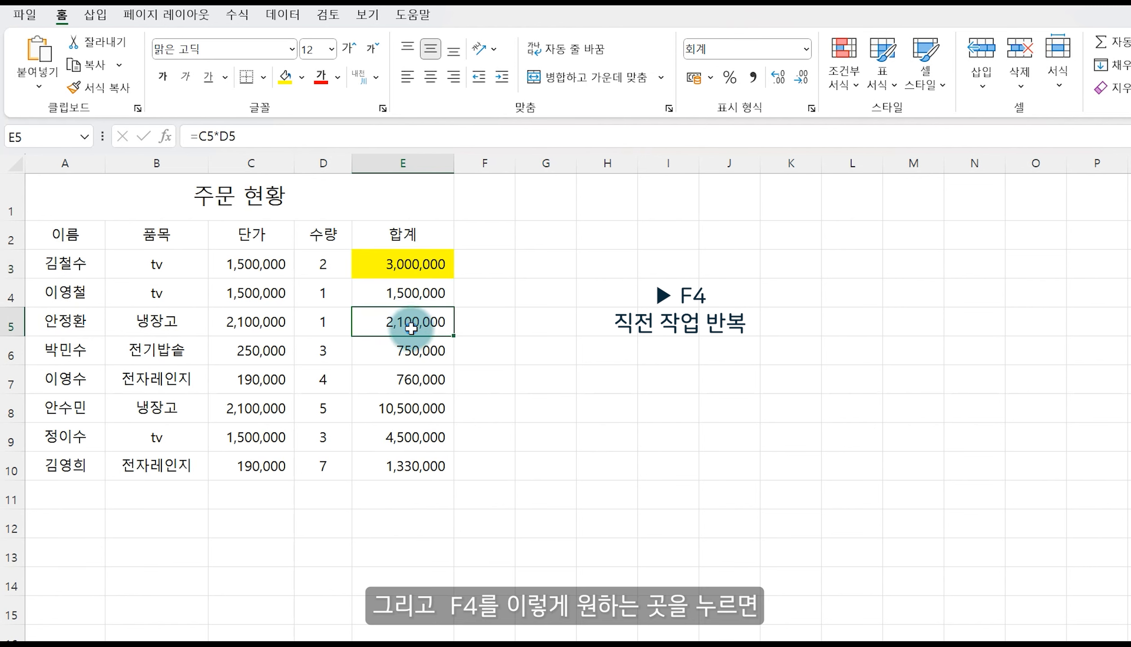
pyautogui.press('F4')
pyautogui.click(385, 299)
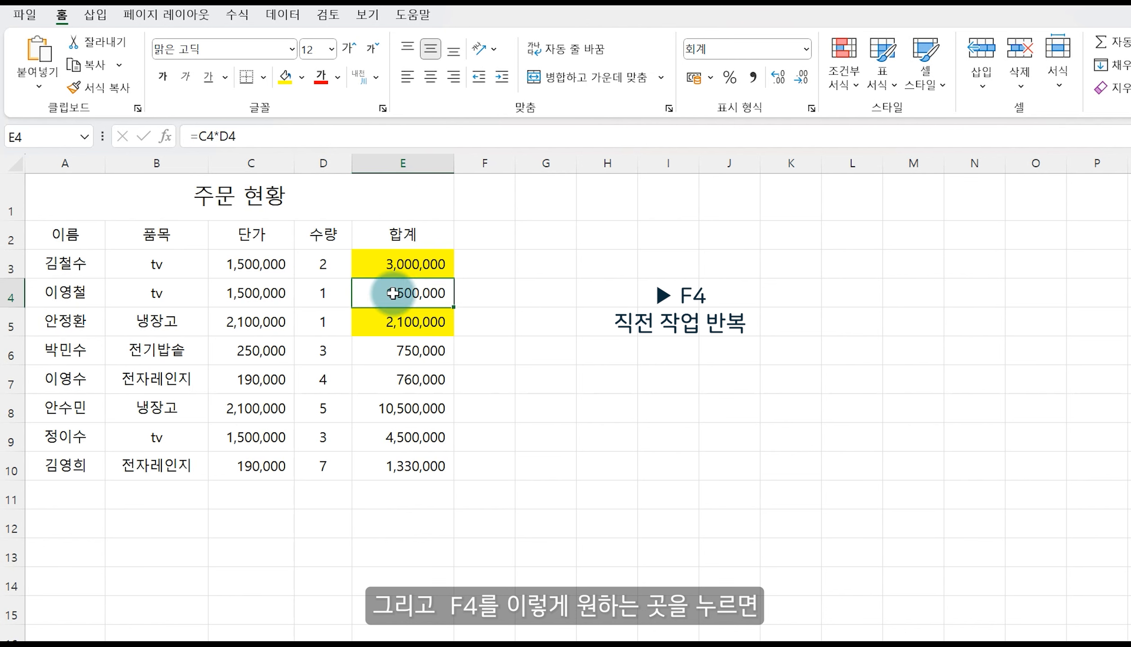
pyautogui.press('F4')
# Repeat the yellow fill on the 단가 cells C4, C6 and C7.
pyautogui.click(272, 292)
pyautogui.press('F4')
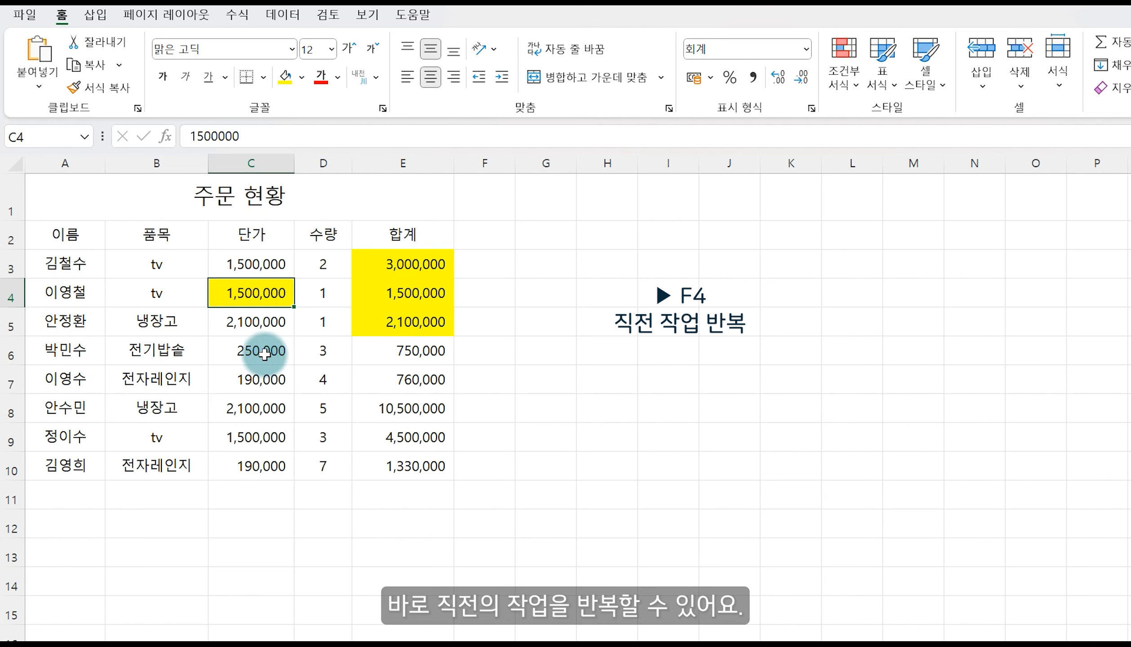
pyautogui.click(260, 351)
pyautogui.press('F4')
pyautogui.click(260, 387)
pyautogui.press('F4')
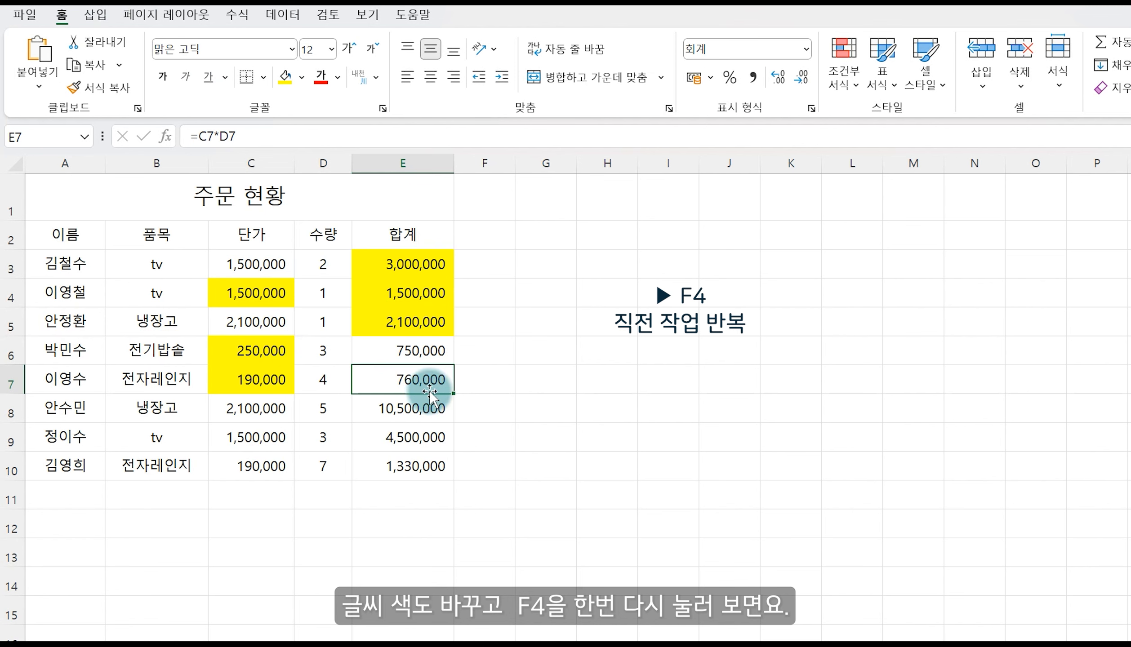
# Change the font color of E7 to red and repeat that last action on E8, C9, B8 and B7.
pyautogui.click(322, 77)
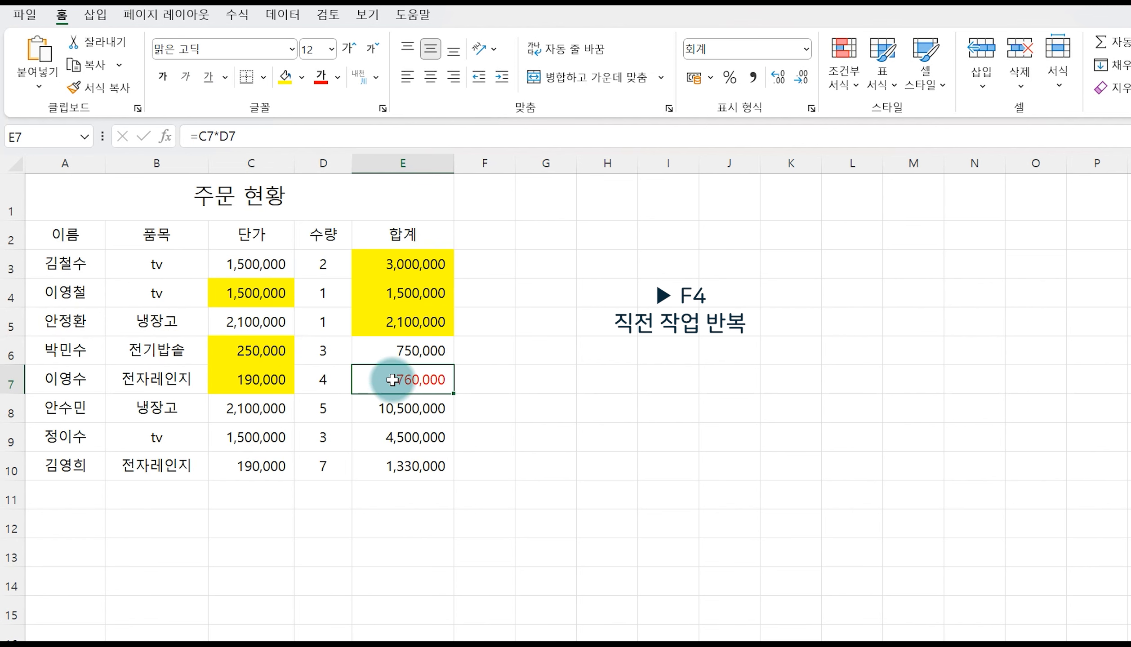
pyautogui.click(399, 414)
pyautogui.press('F4')
pyautogui.click(298, 437)
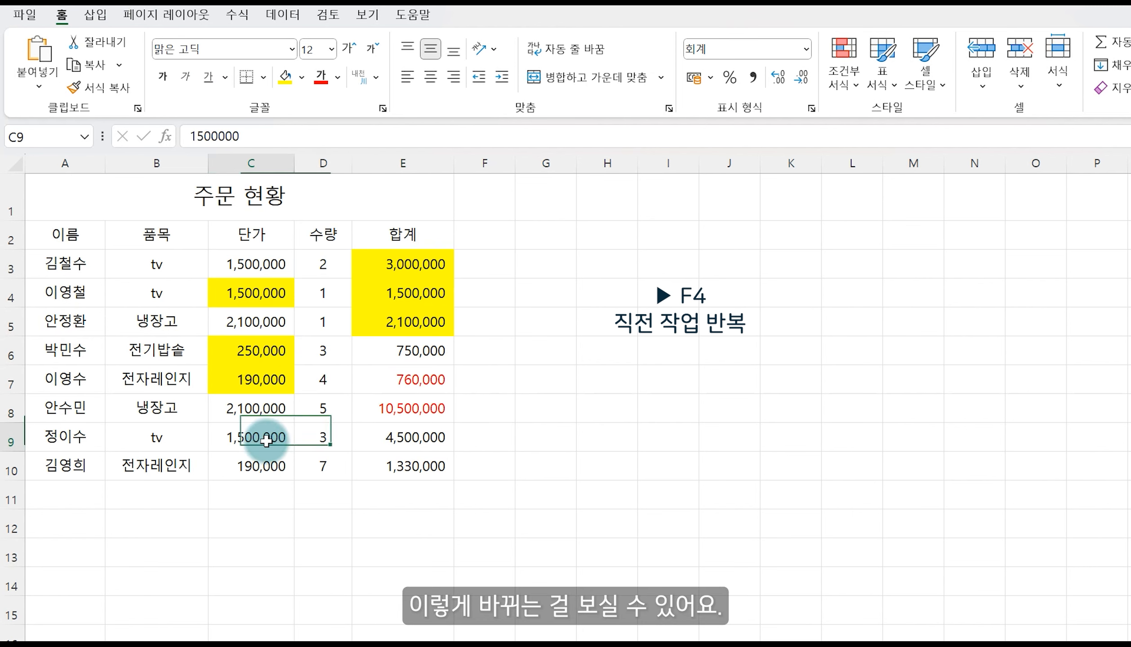
pyautogui.press('F4')
pyautogui.click(183, 419)
pyautogui.press('F4')
pyautogui.click(132, 381)
pyautogui.press('F4')
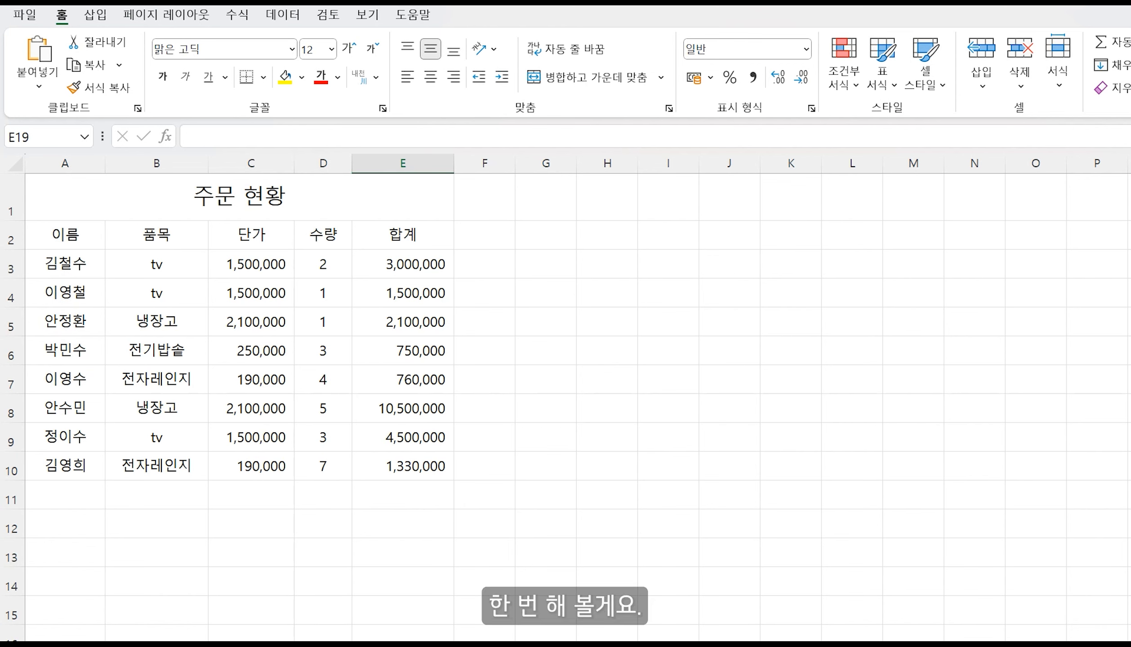
# Format the first order row A3:E3 with a yellow fill, blue font color and bold text.
pyautogui.moveTo(50, 264); pyautogui.dragTo(393, 264)
pyautogui.click(284, 77)
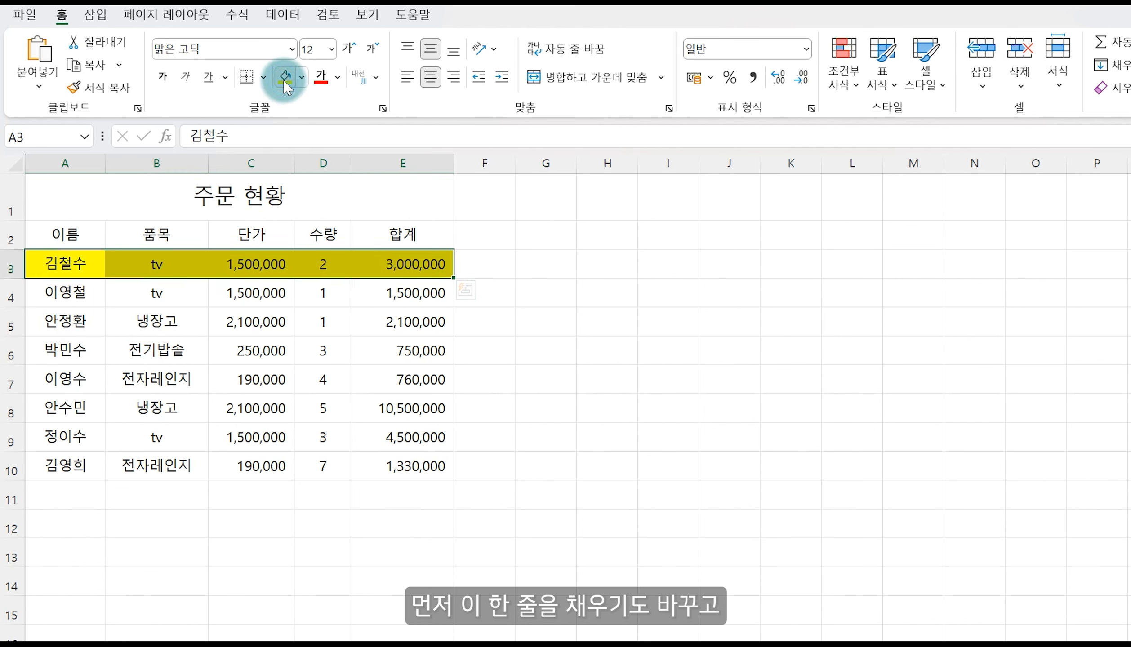
pyautogui.click(338, 77)
pyautogui.click(373, 147)
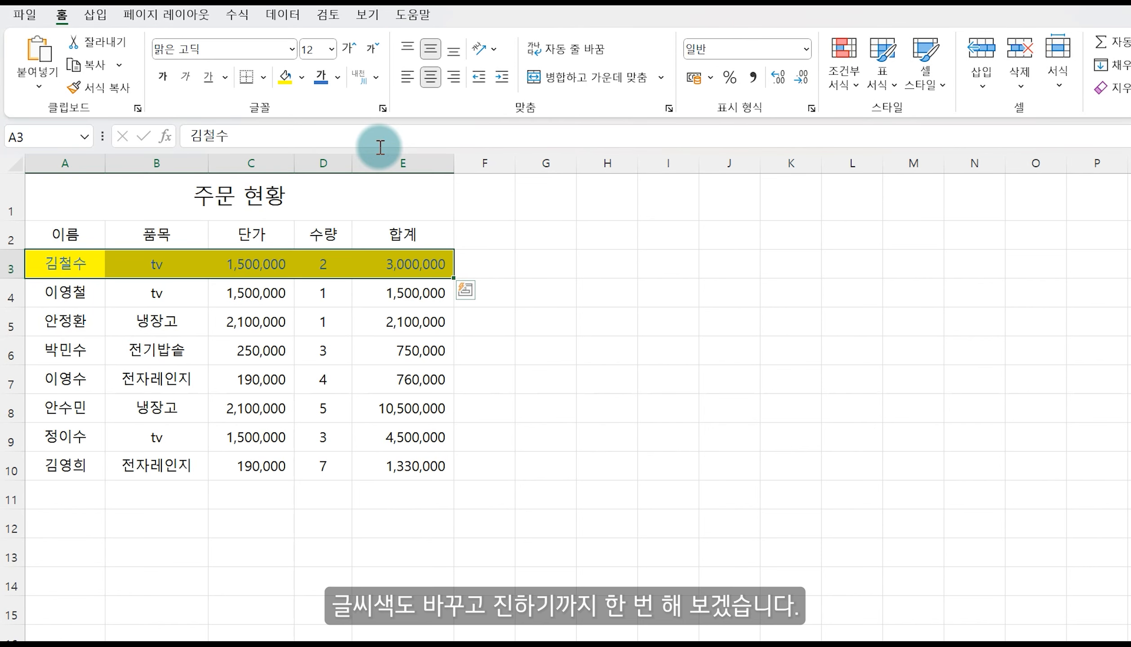
pyautogui.click(162, 77)
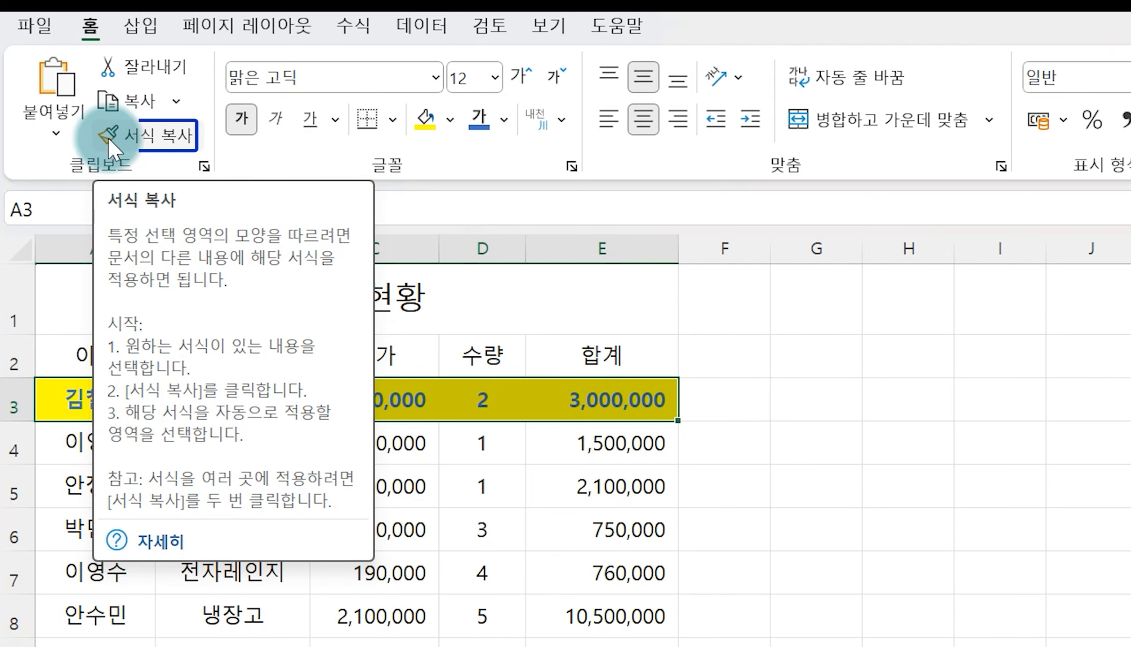
# Copy the formatting of A3:E3 onto A5:E5 with a single-use Format Painter, and select A7:E7.
pyautogui.click(108, 136)
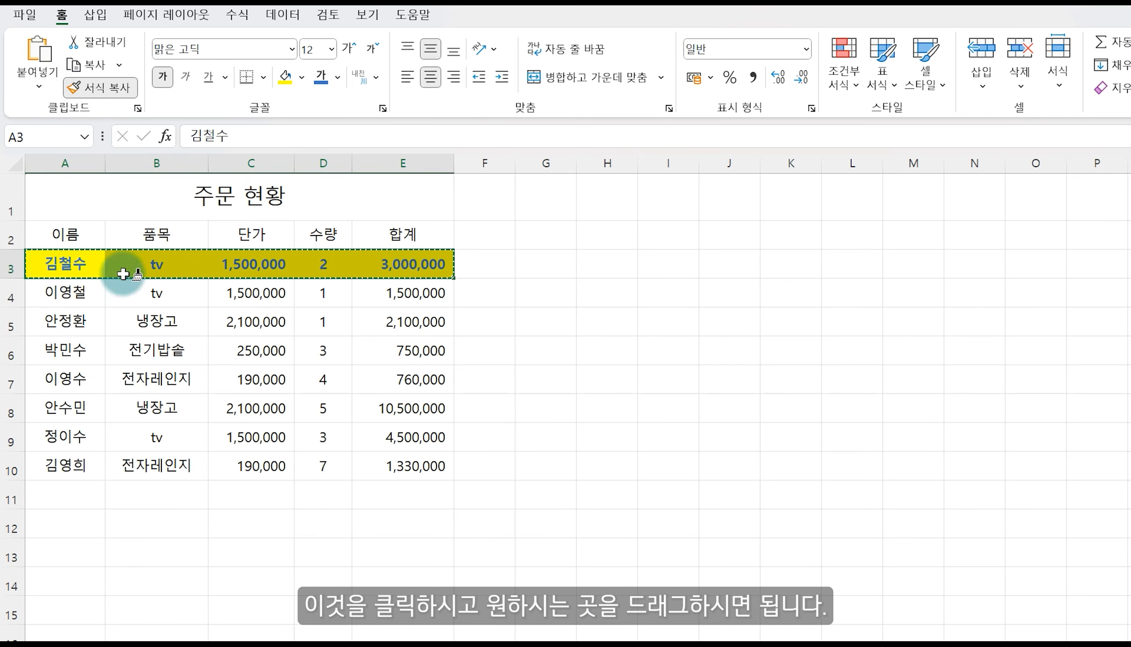
pyautogui.moveTo(60, 323); pyautogui.dragTo(404, 322)
pyautogui.moveTo(36, 377); pyautogui.dragTo(387, 374)
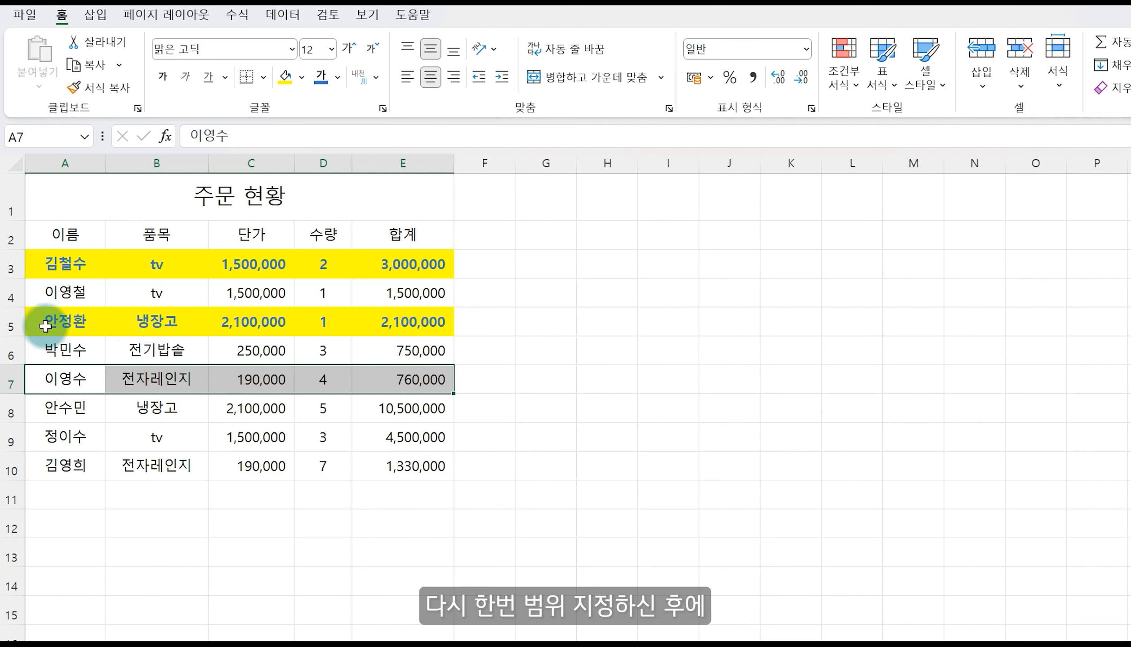
# Copy the formatting of A5:E5 onto A7:E7 and A9:E9 with the Format Painter locked on, and end the format copying.
pyautogui.moveTo(38, 322); pyautogui.dragTo(371, 324)
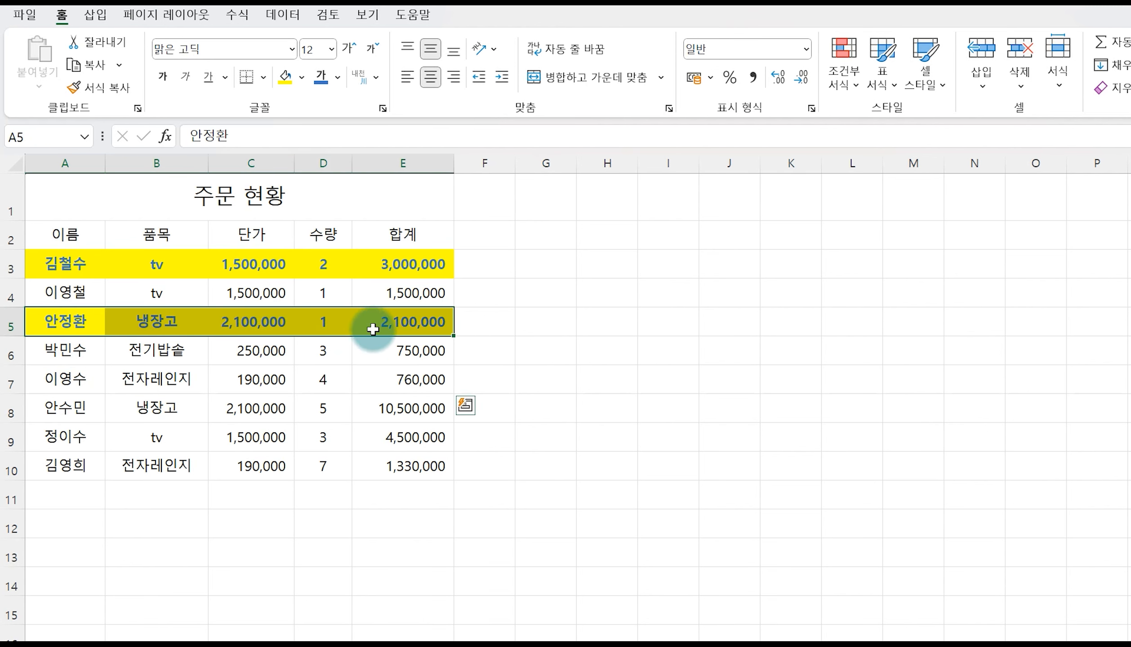
pyautogui.doubleClick(112, 92)
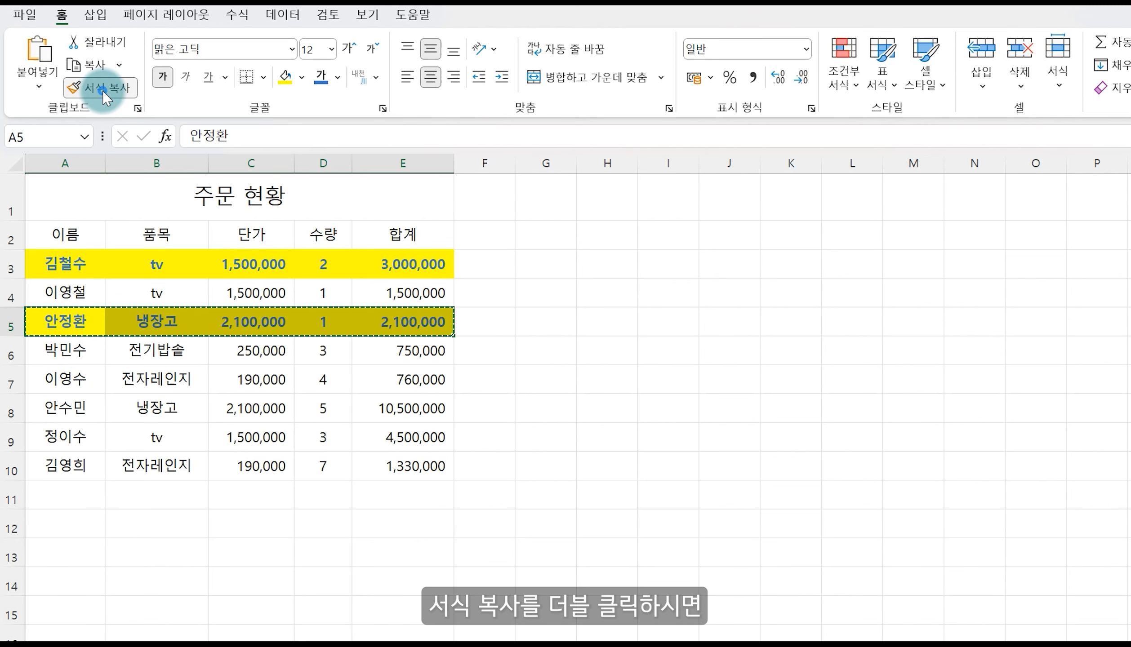
pyautogui.moveTo(50, 371)
pyautogui.mouseDown()
pyautogui.moveTo(310, 397)
pyautogui.moveTo(387, 383)
pyautogui.mouseUp()
pyautogui.moveTo(60, 410); pyautogui.dragTo(384, 405)
pyautogui.moveTo(50, 467); pyautogui.dragTo(386, 466)
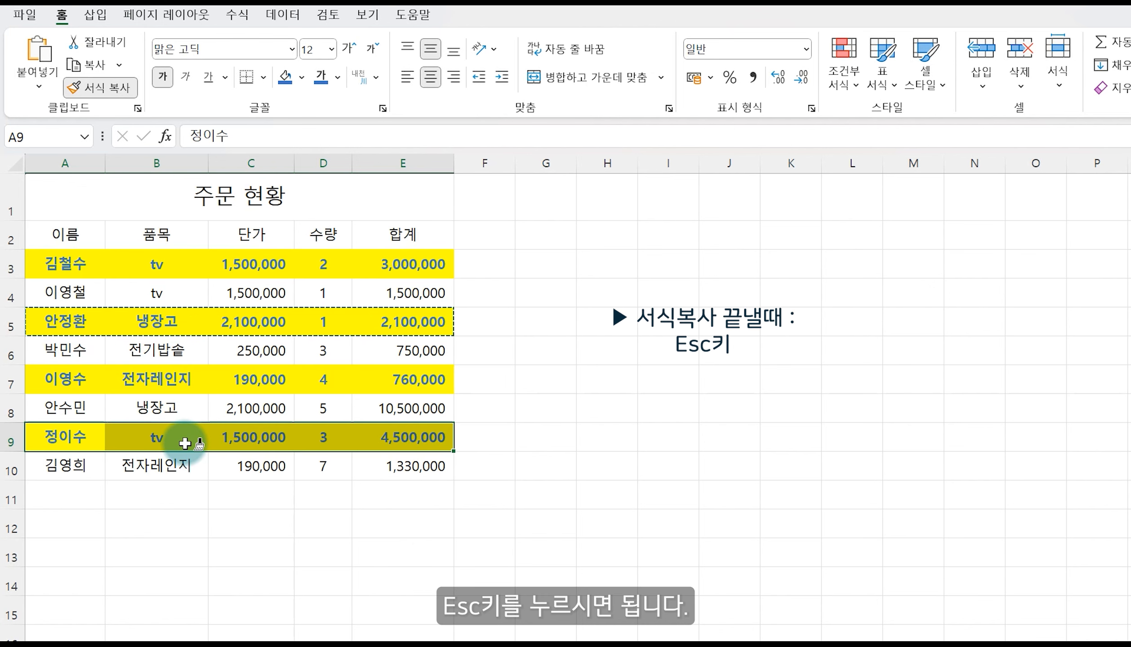
pyautogui.press('Escape')
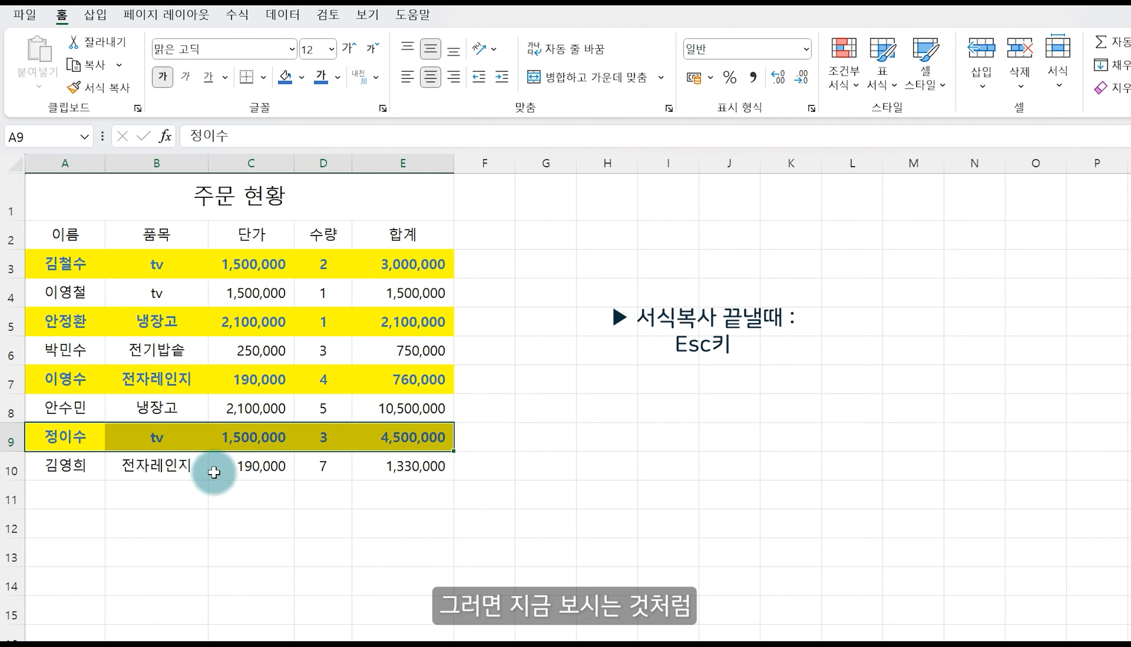
pyautogui.click(238, 474)
pyautogui.click(243, 406)
pyautogui.click(184, 407)
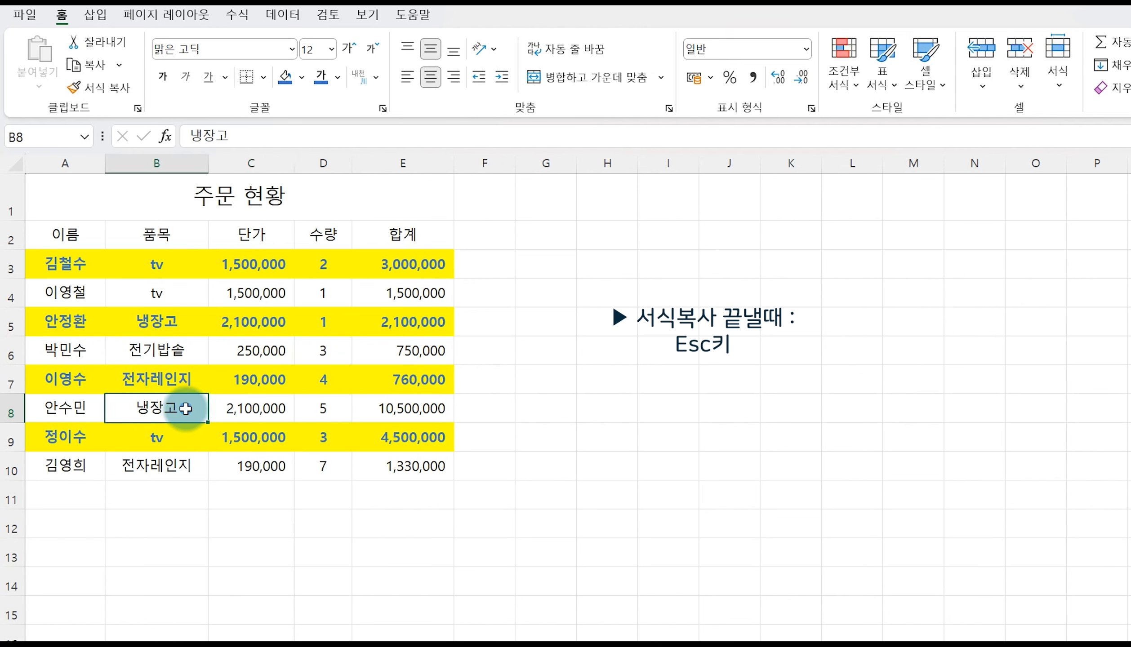
pyautogui.click(165, 355)
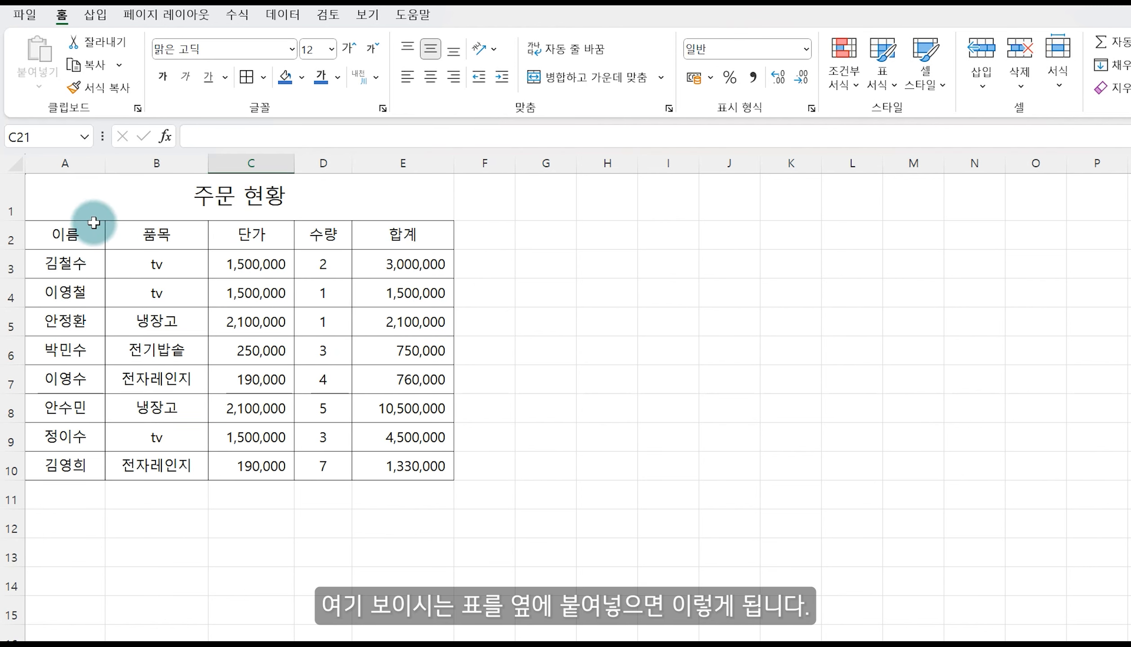
# Copy the order table A2:E10 and paste it beside the original, starting at G2.
pyautogui.moveTo(70, 234); pyautogui.dragTo(361, 462)
pyautogui.hotkey('ctrl', 'c')
pyautogui.click(546, 236)
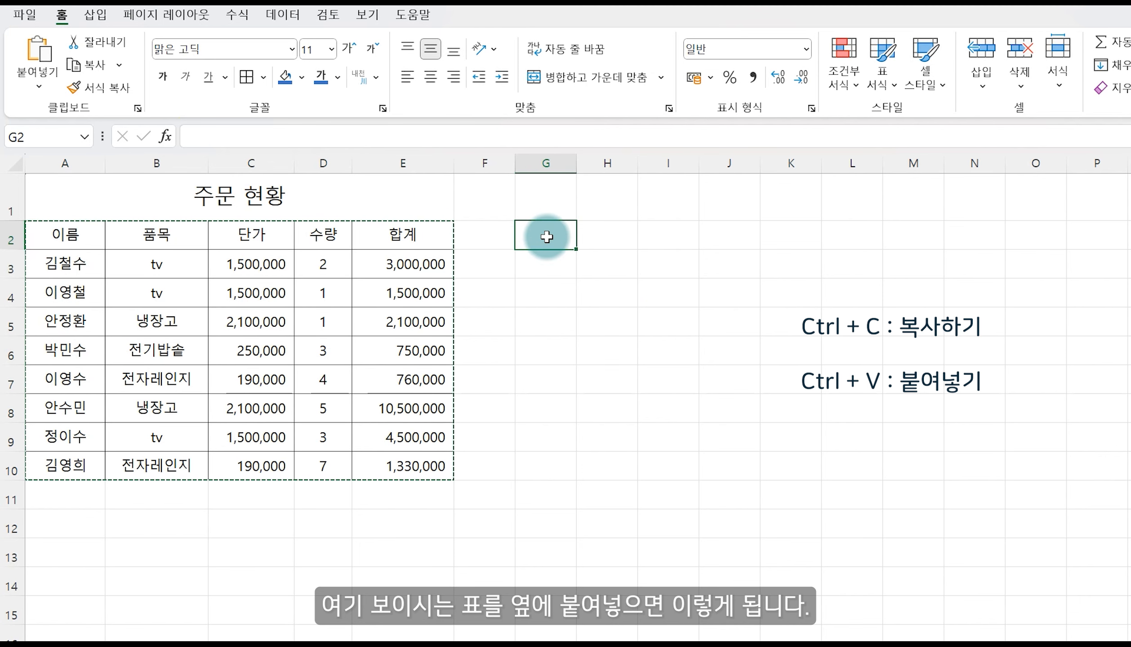
pyautogui.hotkey('ctrl', 'v')
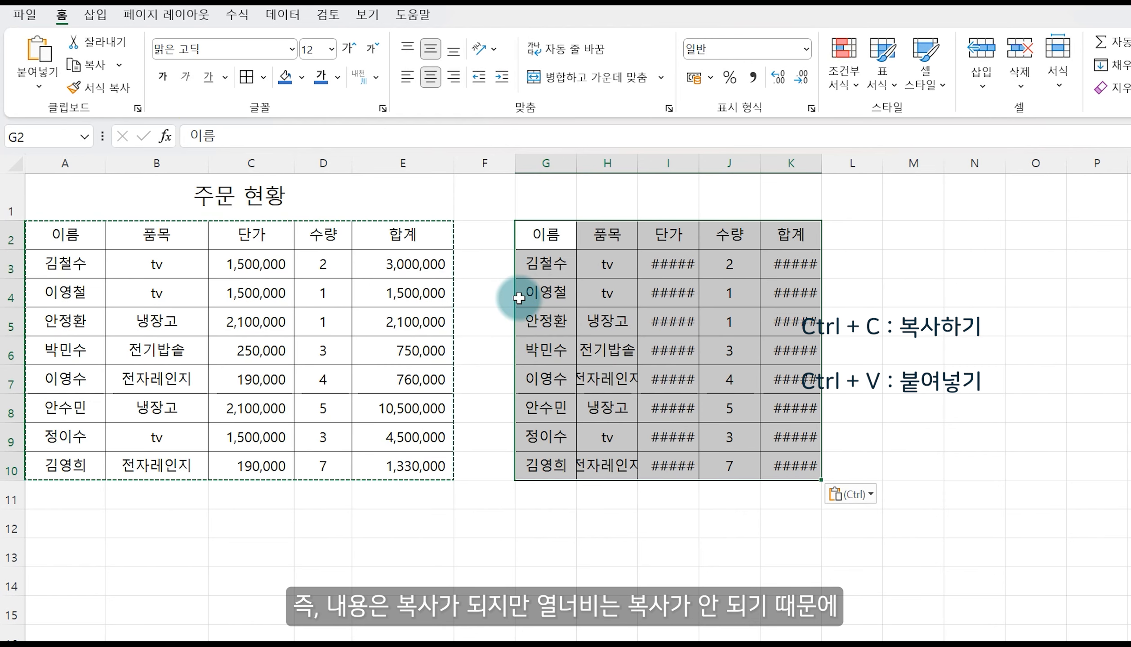
# Widen columns G, H, I and K by hand to fit the pasted table's contents.
pyautogui.click(592, 237)
pyautogui.click(578, 182)
pyautogui.moveTo(576, 165); pyautogui.dragTo(584, 165)
pyautogui.moveTo(645, 167); pyautogui.dragTo(676, 165)
pyautogui.moveTo(739, 159); pyautogui.dragTo(771, 160)
pyautogui.moveTo(894, 160); pyautogui.dragTo(943, 160)
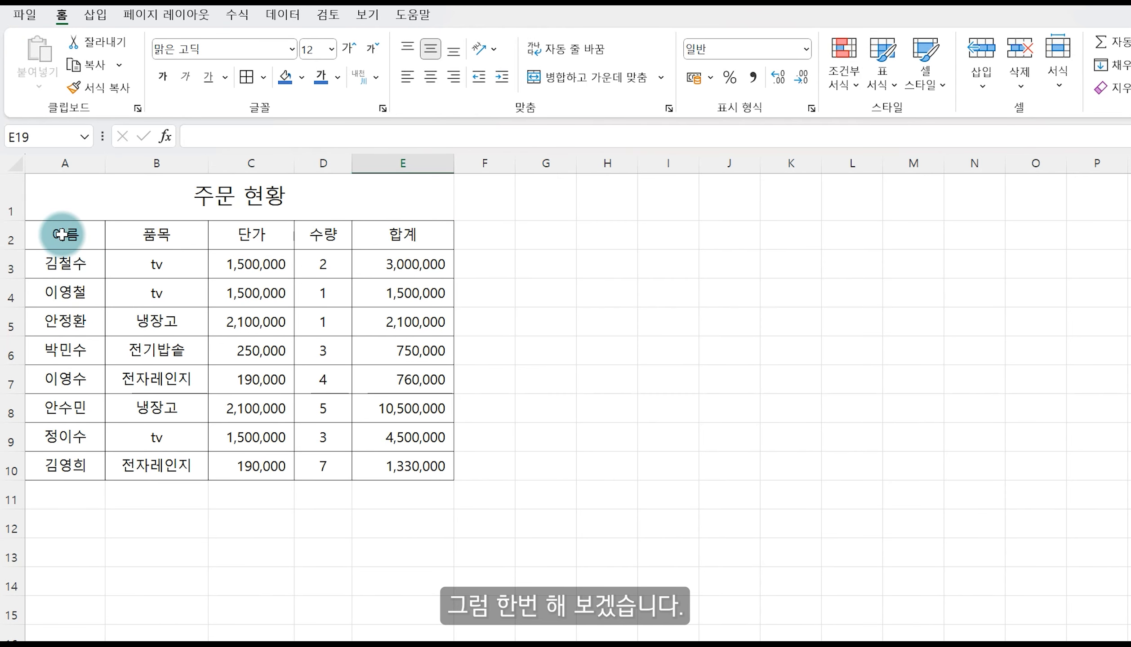
# Copy the order table A2:E10 to G2 and apply the paste option that keeps the source column widths.
pyautogui.moveTo(61, 234); pyautogui.dragTo(379, 461)
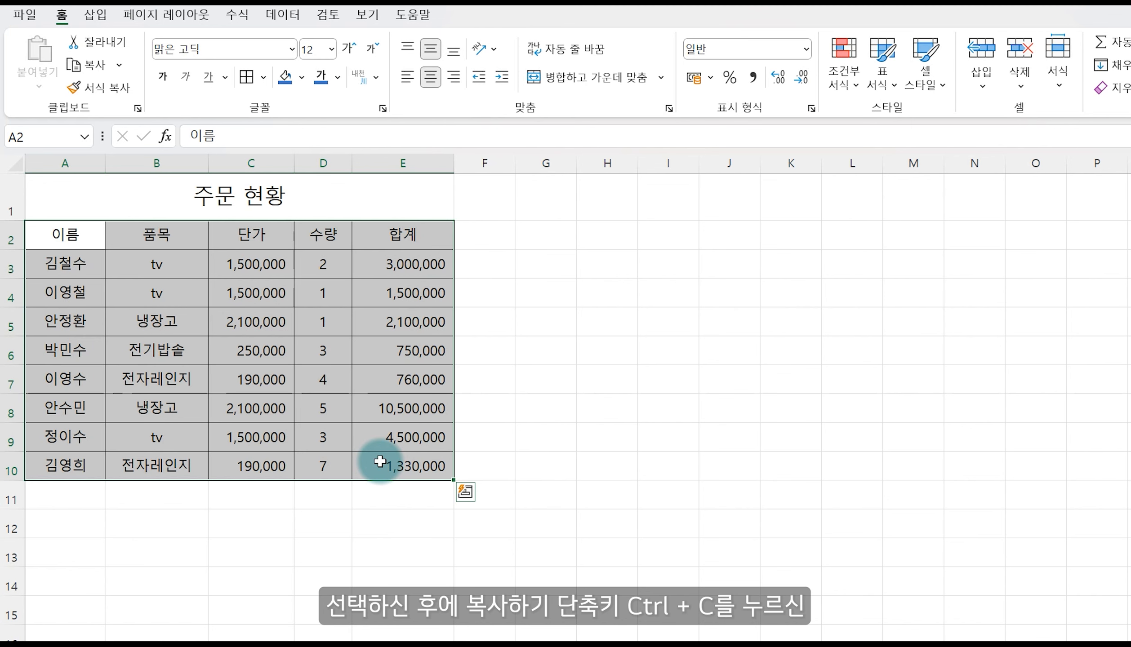
pyautogui.hotkey('ctrl', 'c')
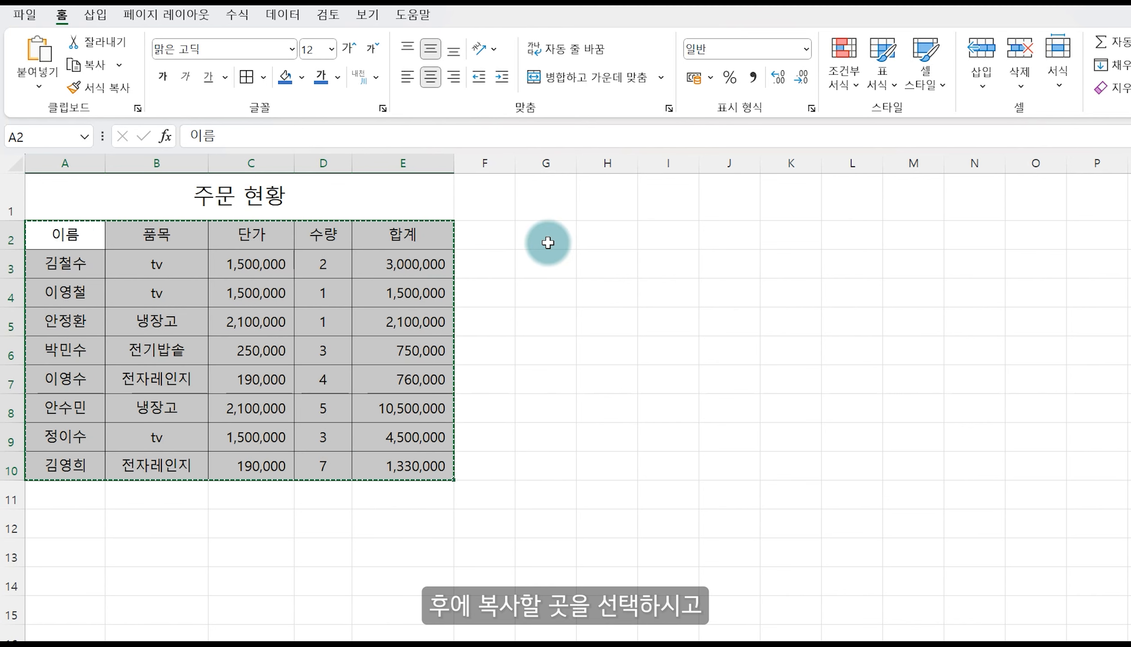
pyautogui.click(547, 242)
pyautogui.hotkey('ctrl', 'v')
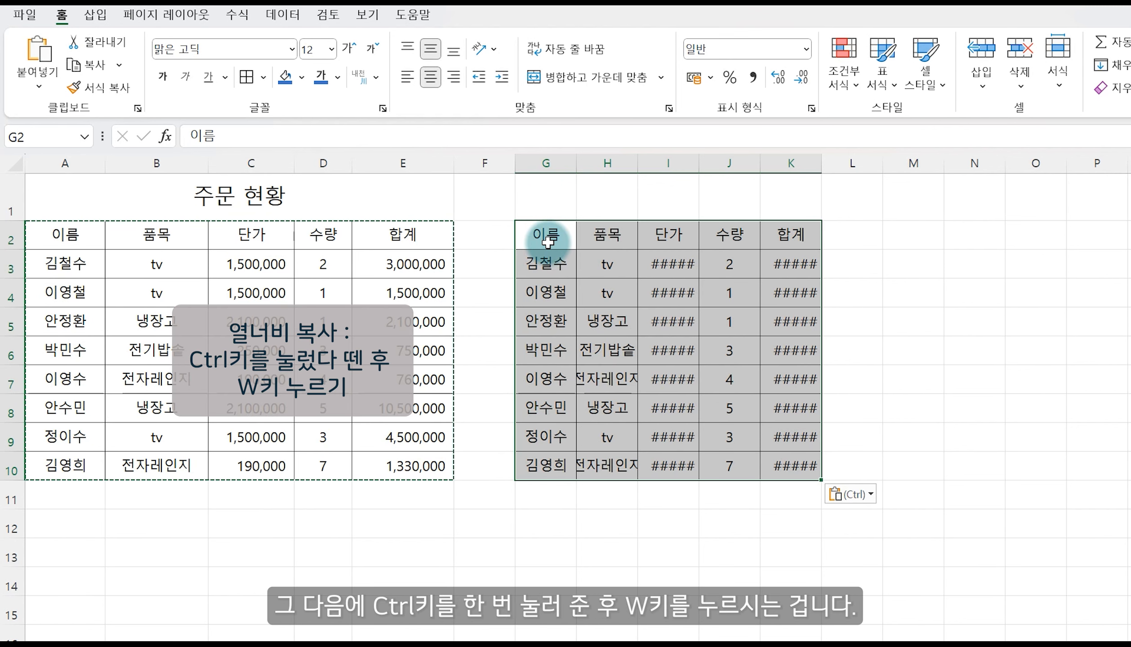
pyautogui.press('ctrl')
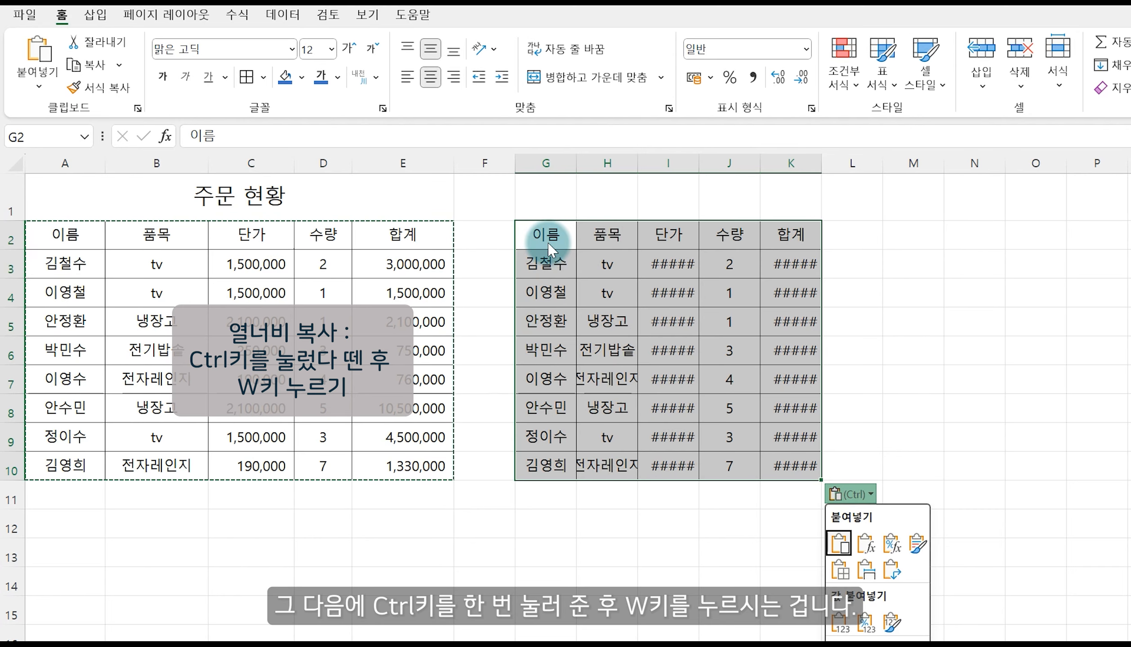
pyautogui.press('w')
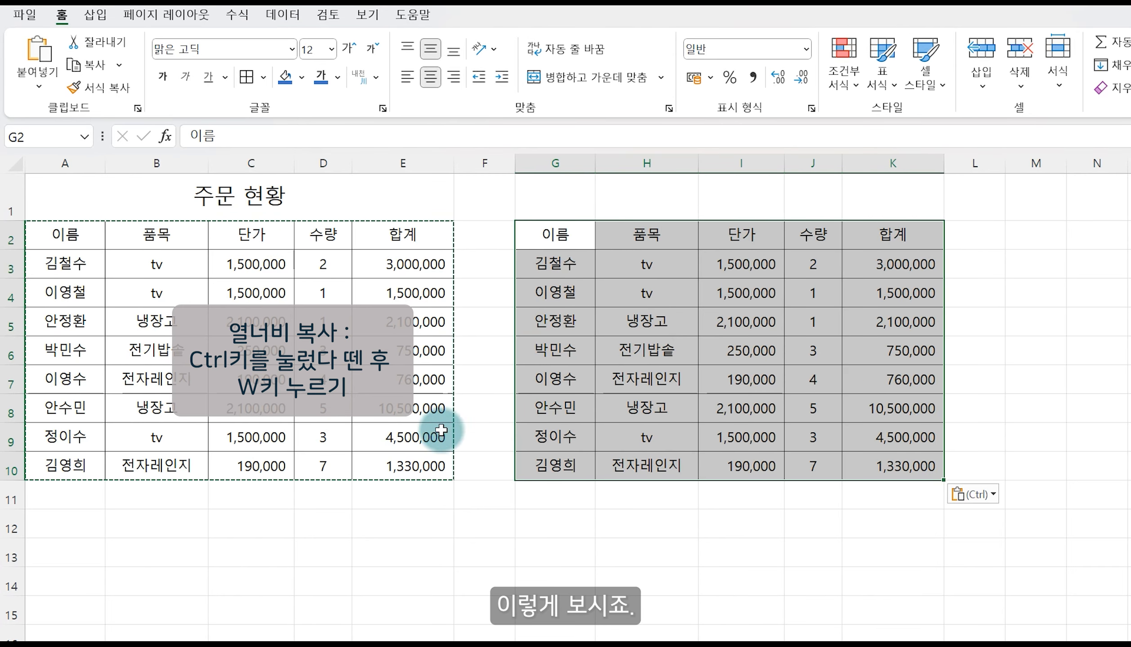
pyautogui.click(461, 532)
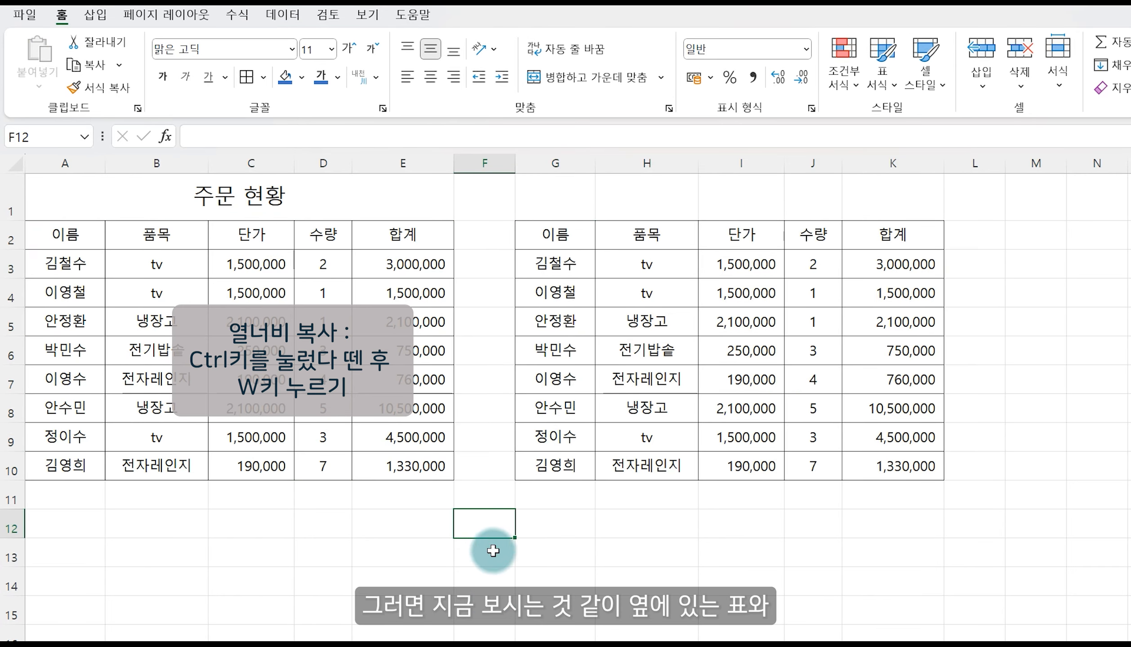